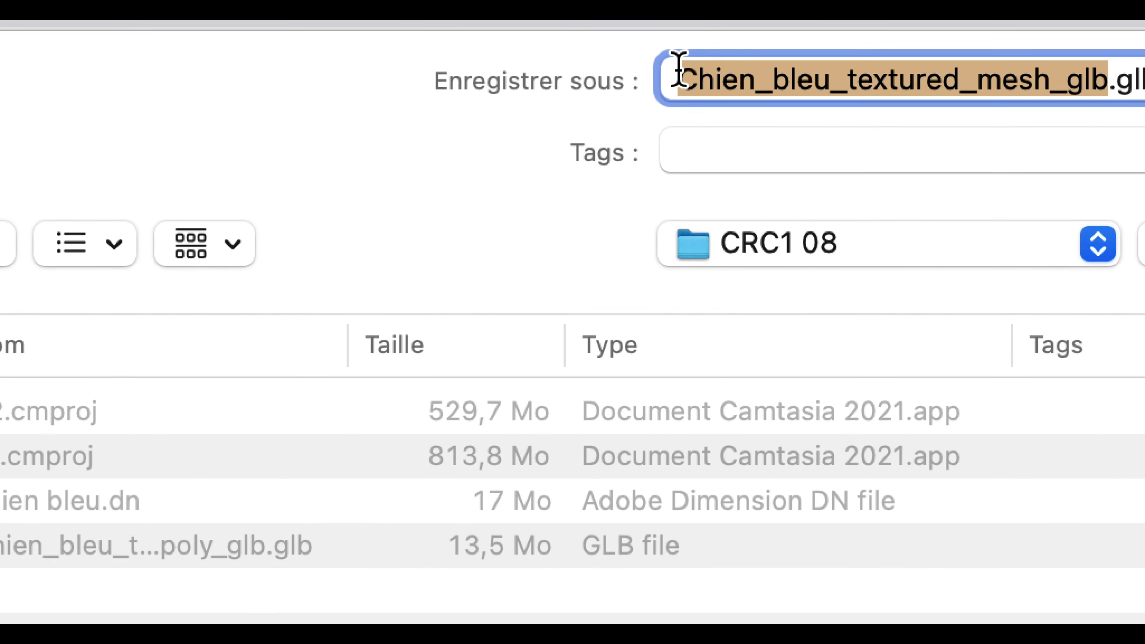
# Save the downloaded GLB model in the CRC1 08 folder as Chien_bleu_textured_mesh_glb-HI-POLY.glb
pyautogui.click(331, 70)
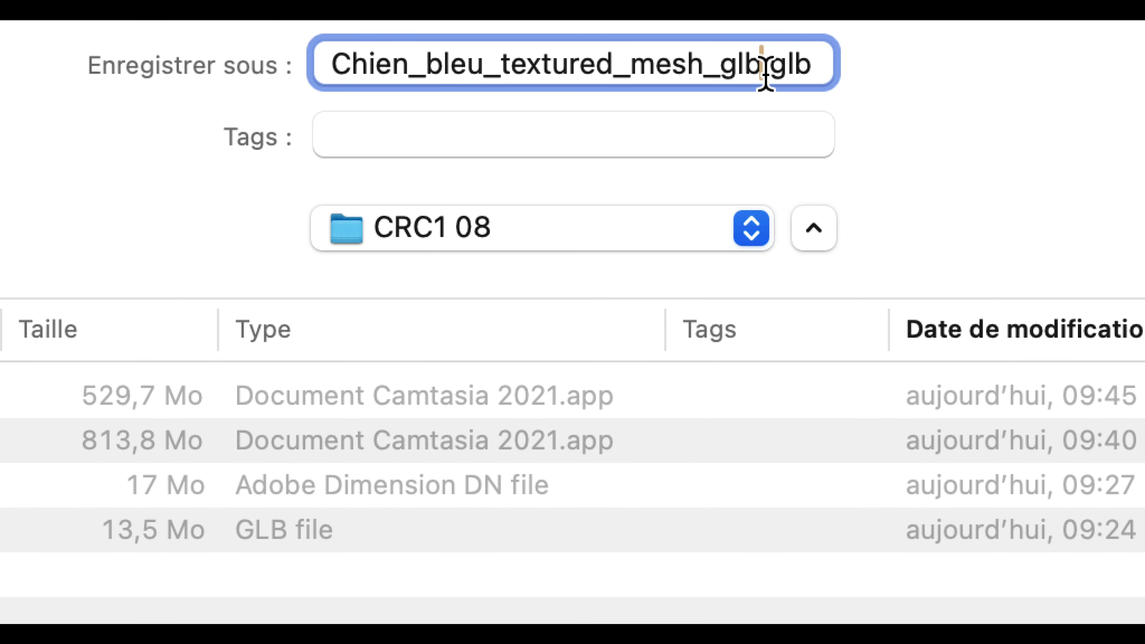
pyautogui.press('capslock')
pyautogui.write('-HIPOLY')
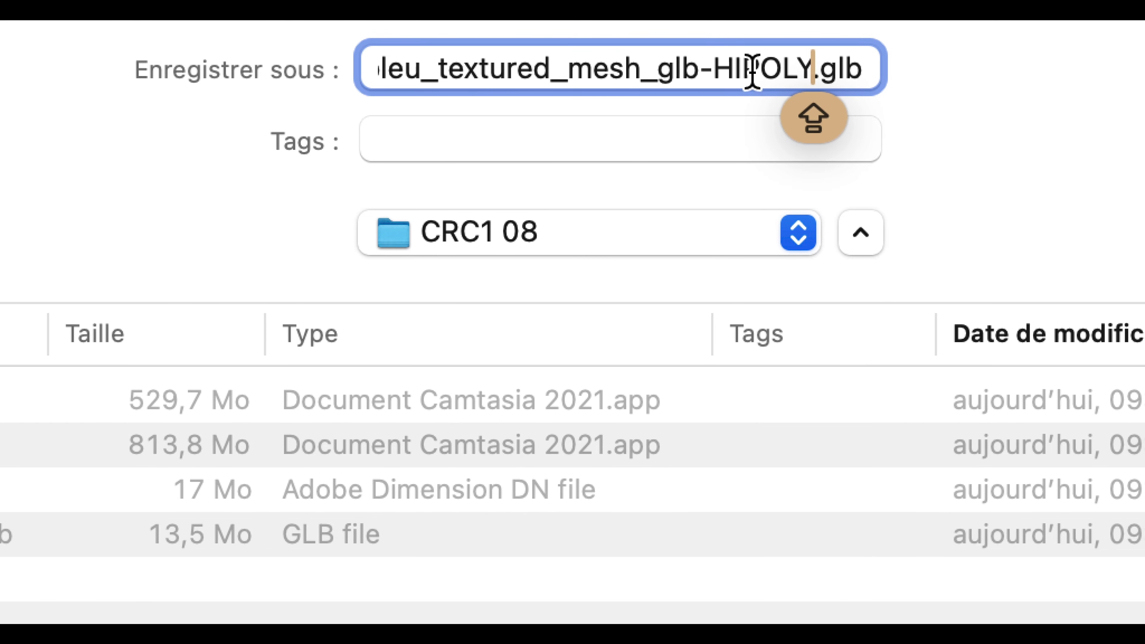
pyautogui.click(569, 66)
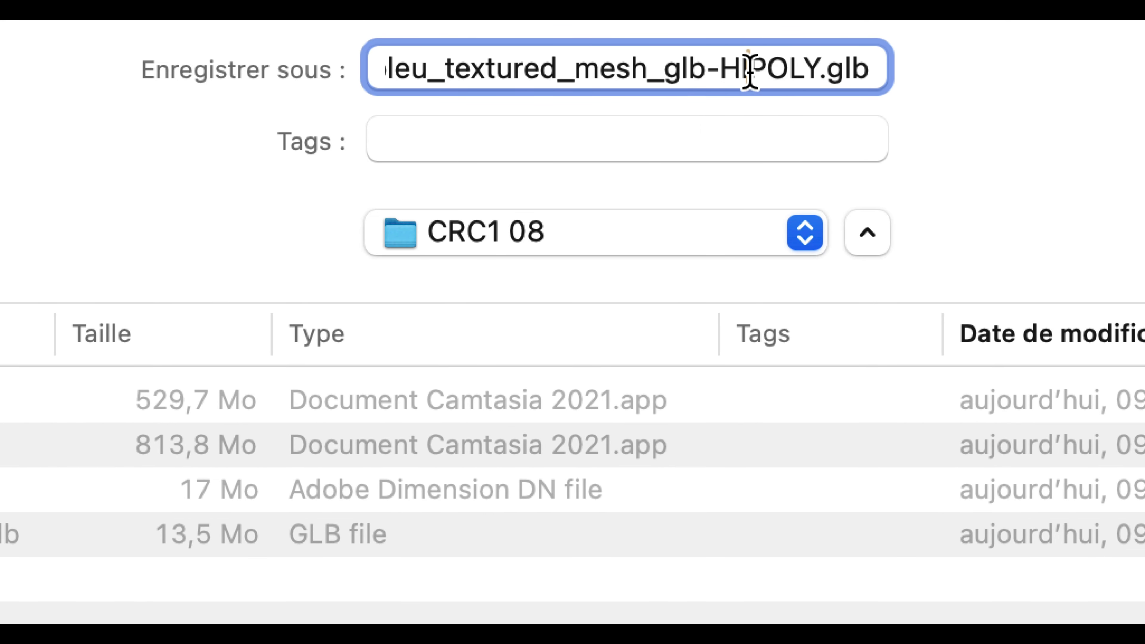
pyautogui.write('-')
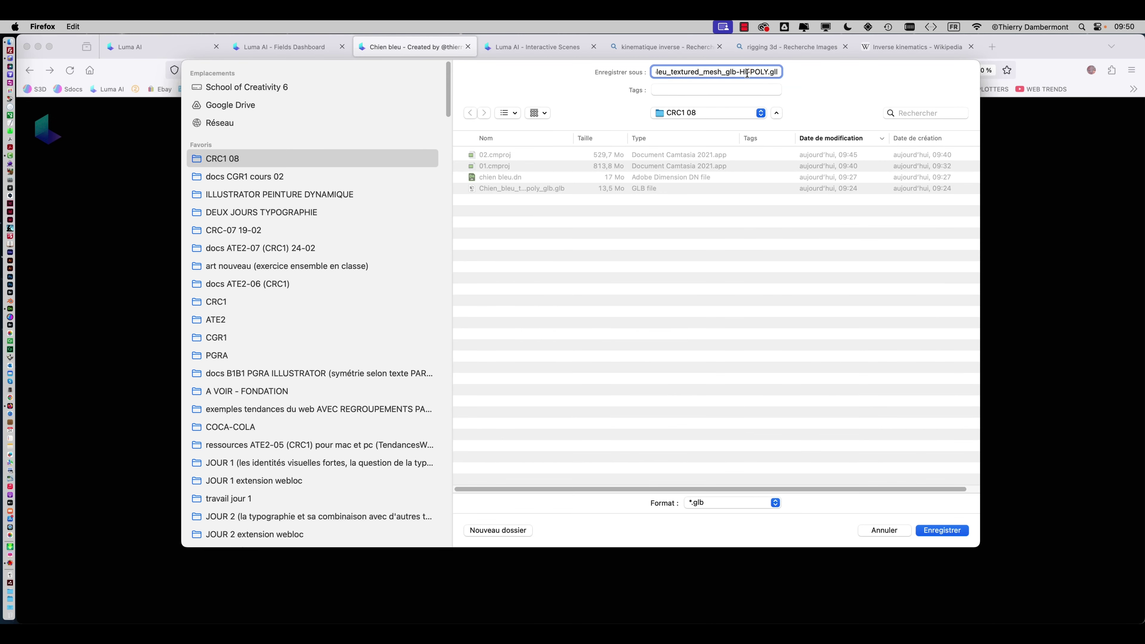
pyautogui.click(943, 530)
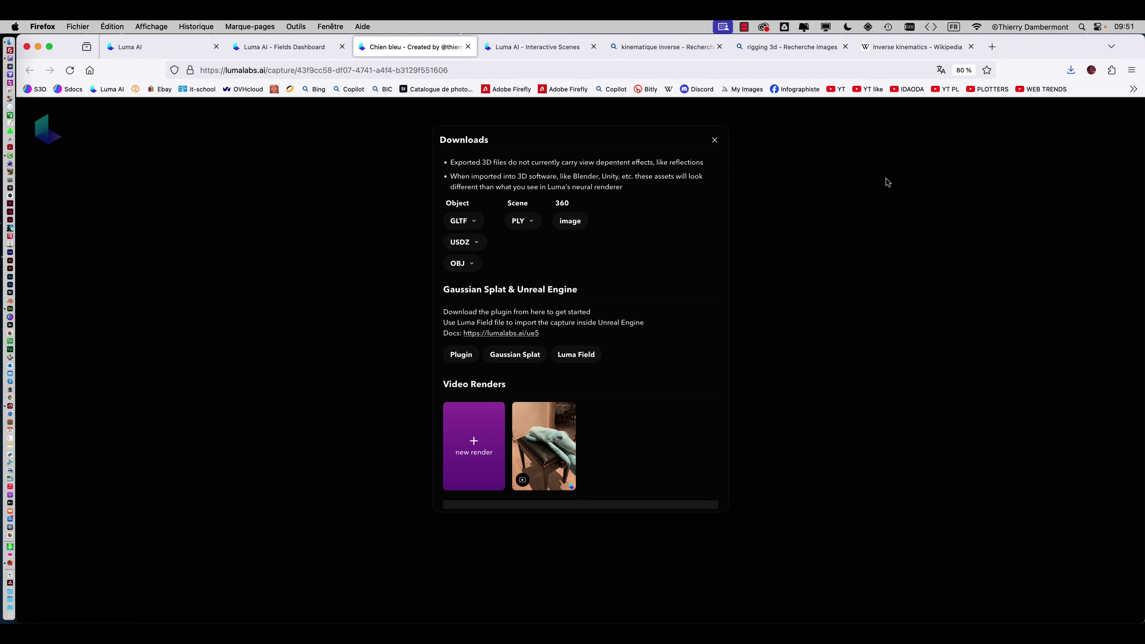
# Switch to Adobe Dimension and move the dog-and-stool model across the ground to about X 77,6 cm, Z 19,1 cm
pyautogui.press('super+Tab')
pyautogui.press('super+Tab')
pyautogui.press('super+Tab')
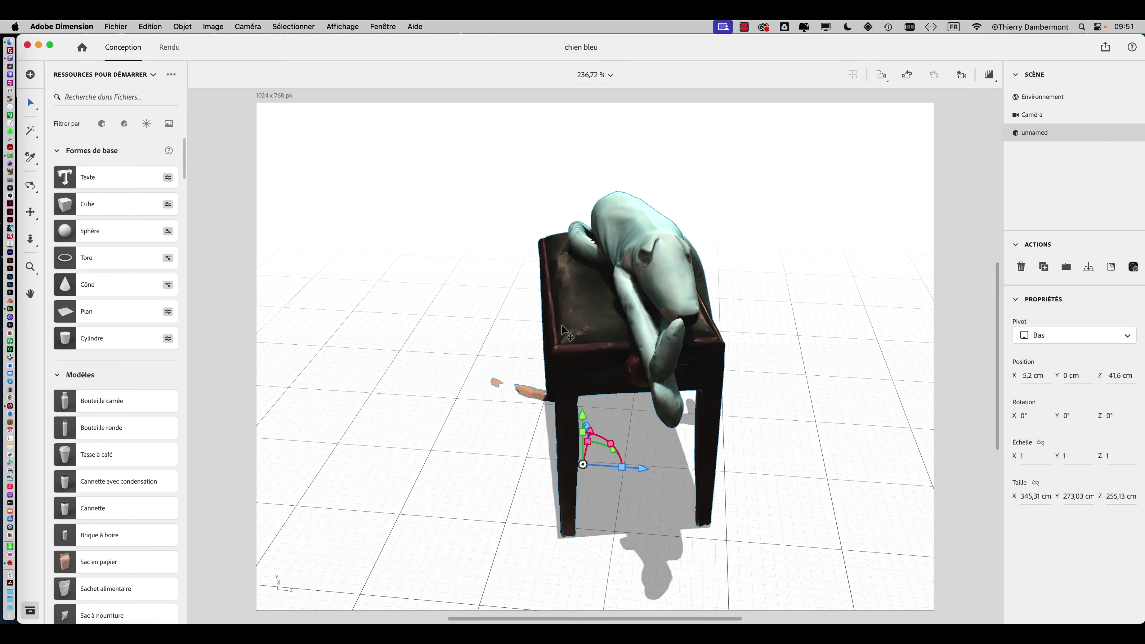
pyautogui.moveTo(591, 335); pyautogui.dragTo(675, 456)
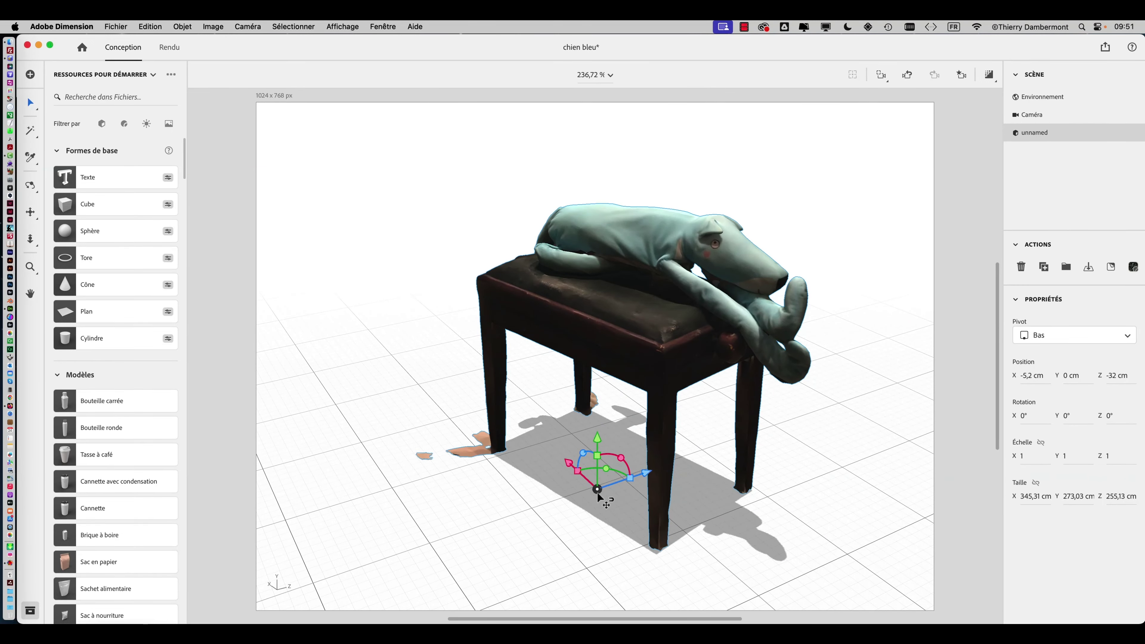
pyautogui.moveTo(597, 491); pyautogui.dragTo(597, 442)
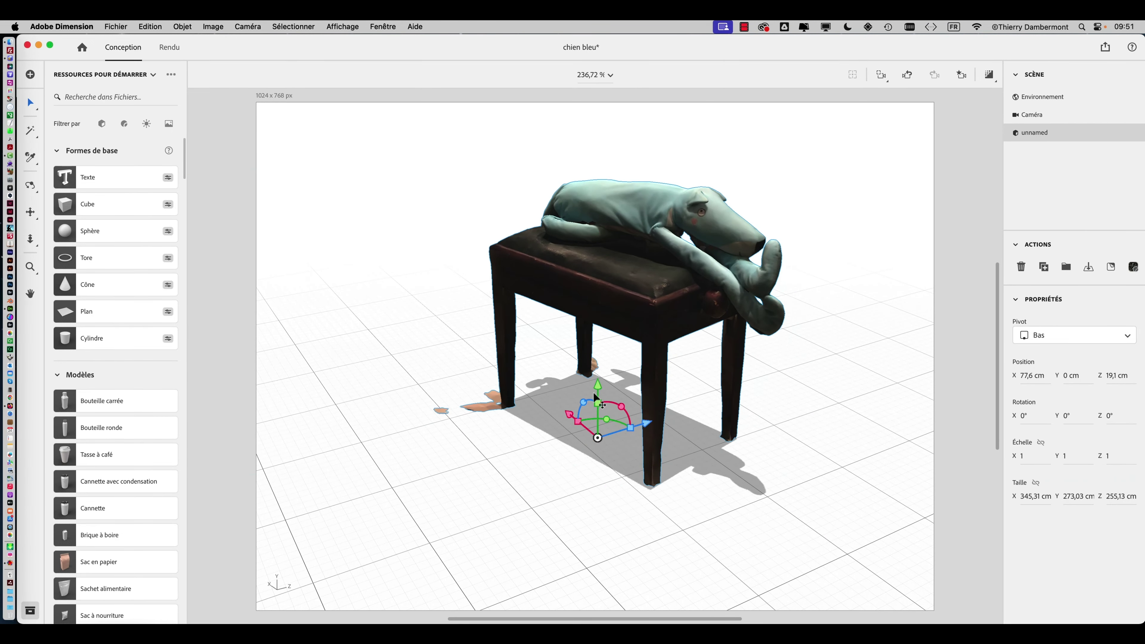
pyautogui.moveTo(596, 387)
pyautogui.mouseDown()
pyautogui.moveTo(593, 294)
pyautogui.moveTo(598, 391)
pyautogui.mouseUp()
pyautogui.moveTo(599, 392); pyautogui.dragTo(683, 296, button='right')
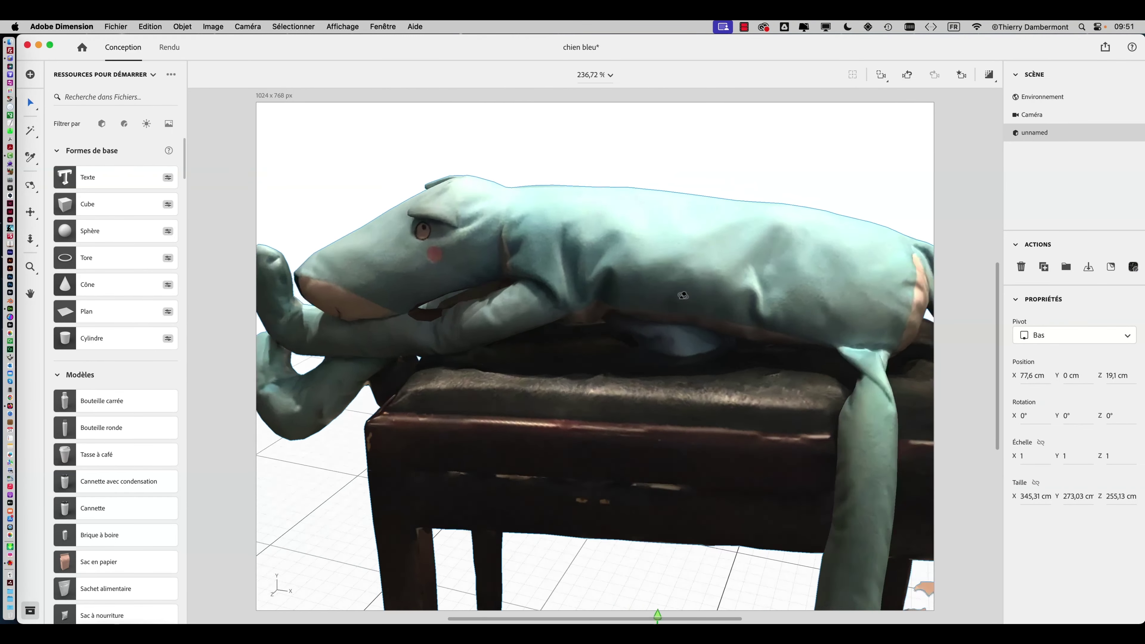
pyautogui.press('f')
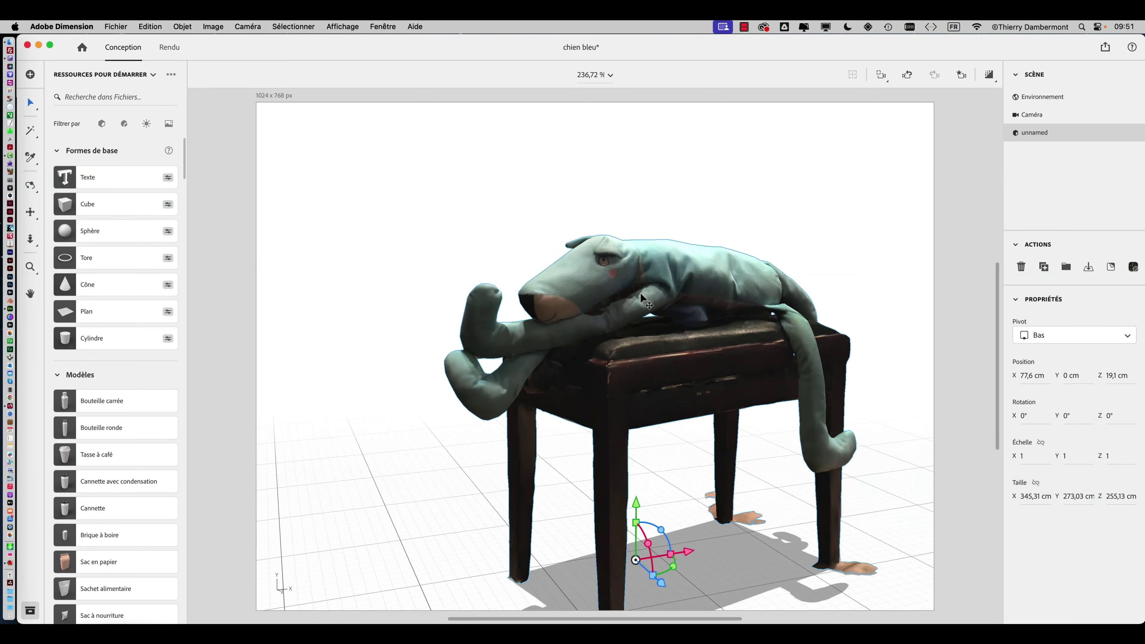
pyautogui.press('super+Tab')
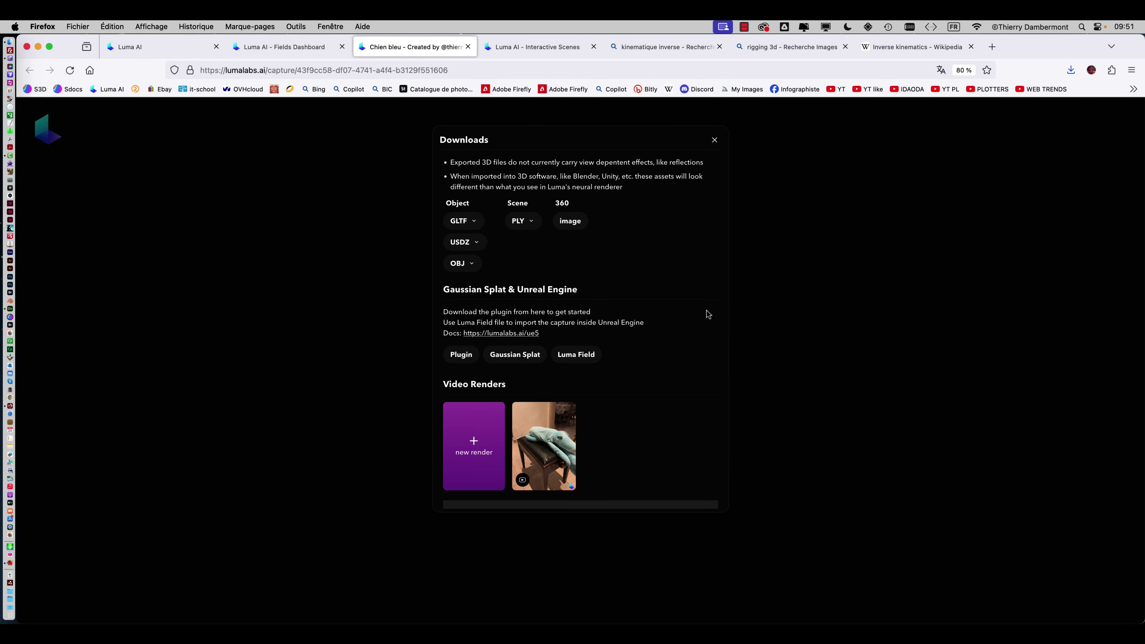
pyautogui.press('super+Tab')
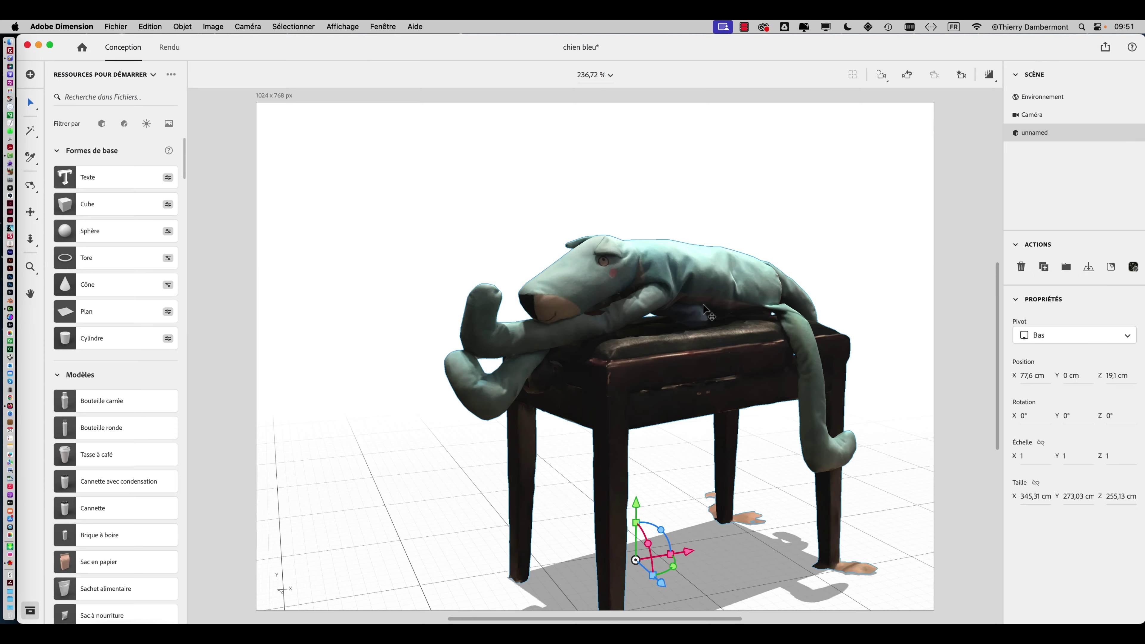
# Import the 3D model Chien_bleu_textured_mesh_glb-HI-POLY.glb from the CRC1 08 folder into the scene
pyautogui.scroll(-4, 393, 259)
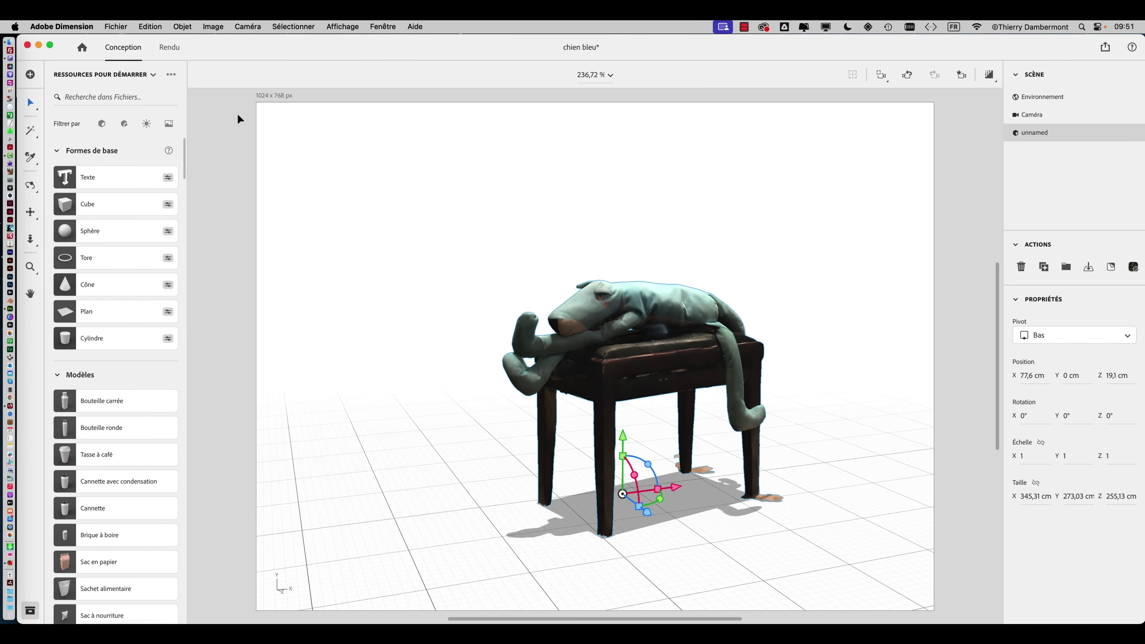
pyautogui.click(115, 26)
pyautogui.moveTo(163, 173)
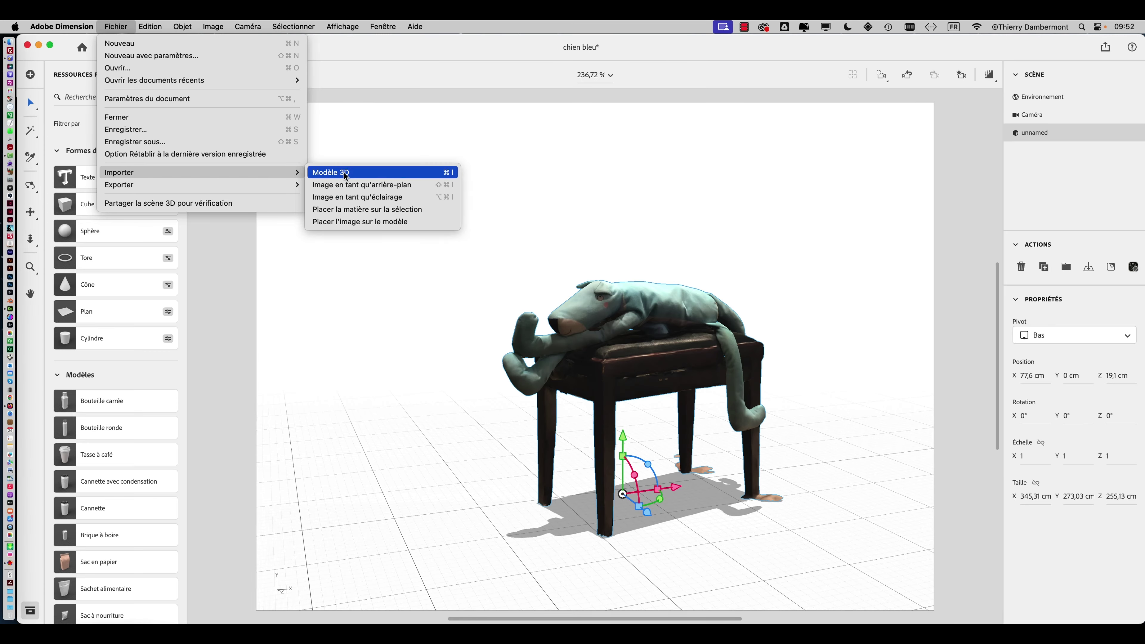
pyautogui.click(346, 174)
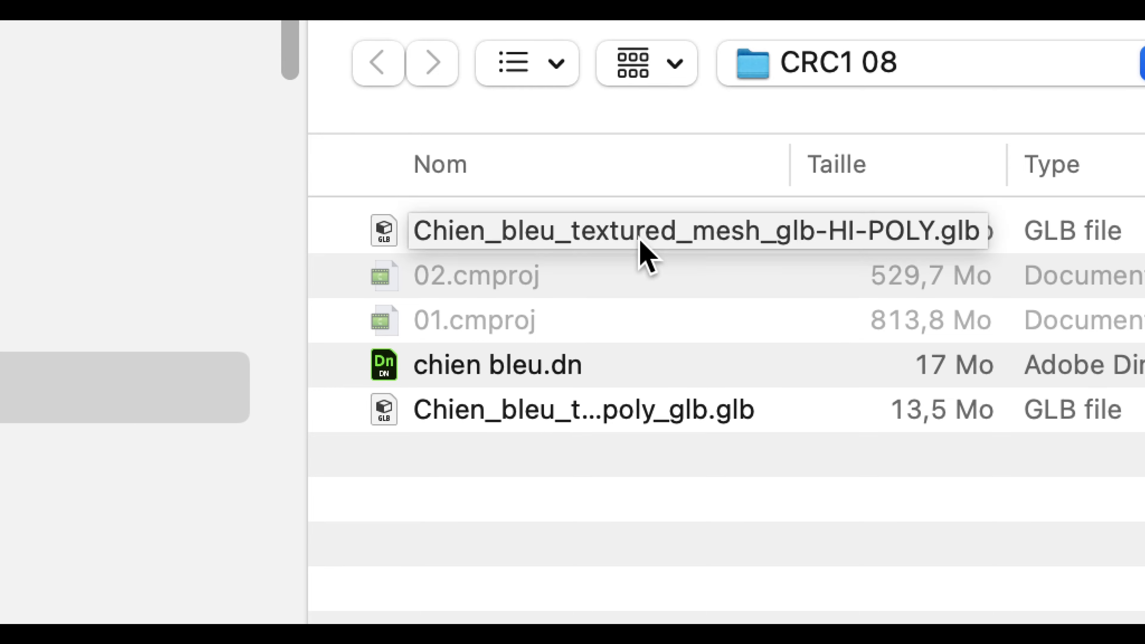
pyautogui.click(640, 240)
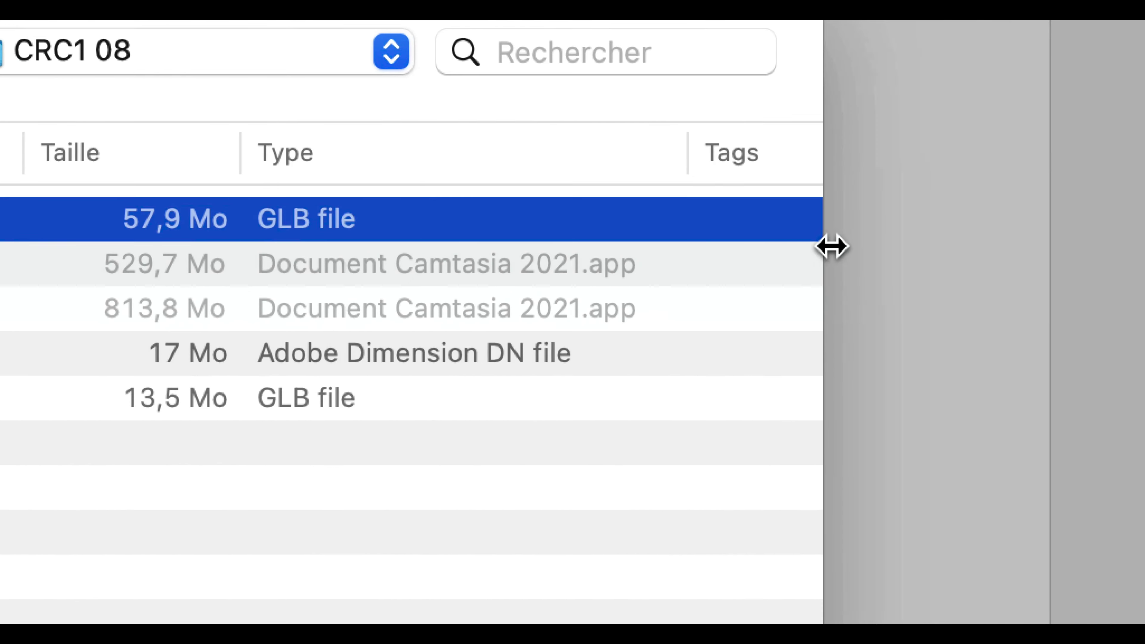
pyautogui.moveTo(831, 246); pyautogui.dragTo(855, 257)
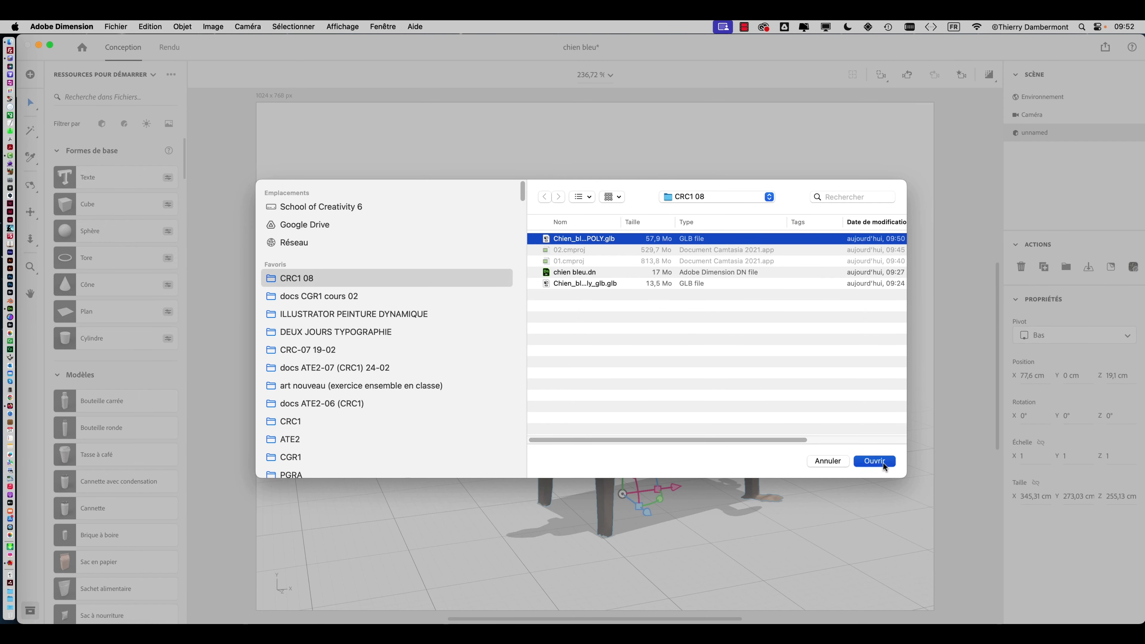
pyautogui.click(877, 462)
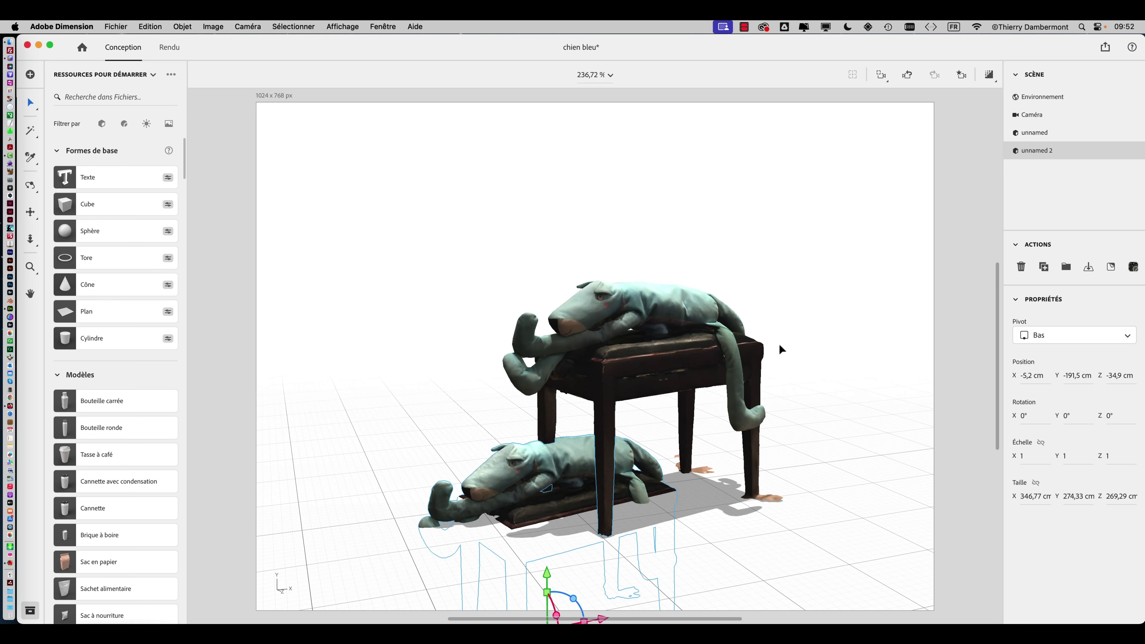
# Move the imported high-poly model onto the ground beside the first one, at about X 141,8 cm, Y 0 cm, Z 306,9 cm
pyautogui.scroll(-3, 776, 349)
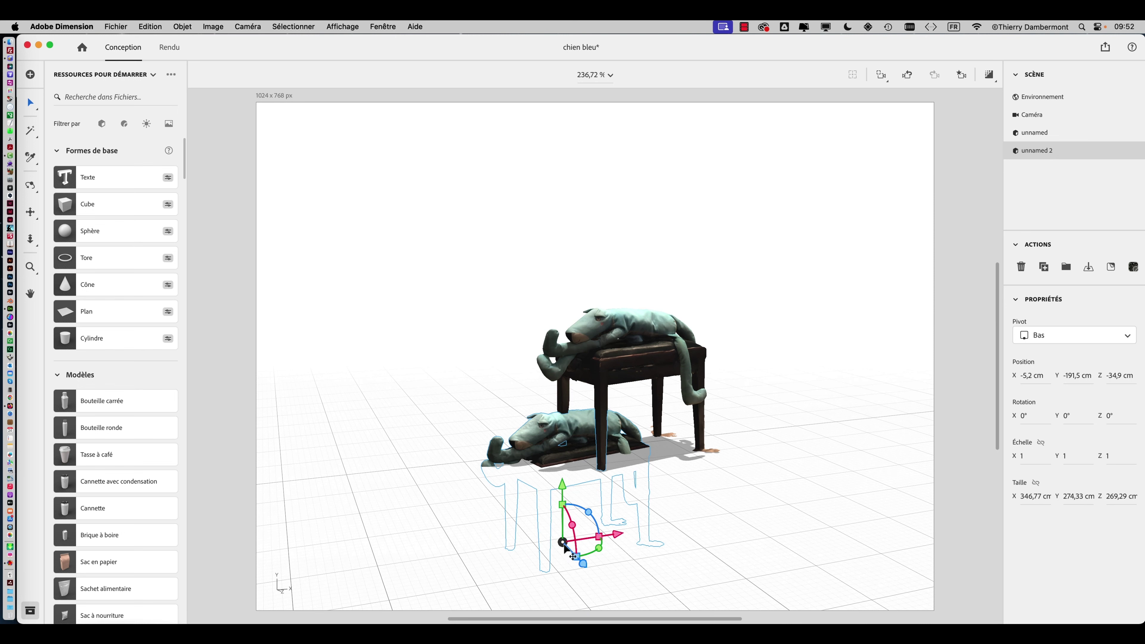
pyautogui.moveTo(565, 547); pyautogui.dragTo(725, 488)
pyautogui.moveTo(724, 489); pyautogui.dragTo(775, 388, button='middle')
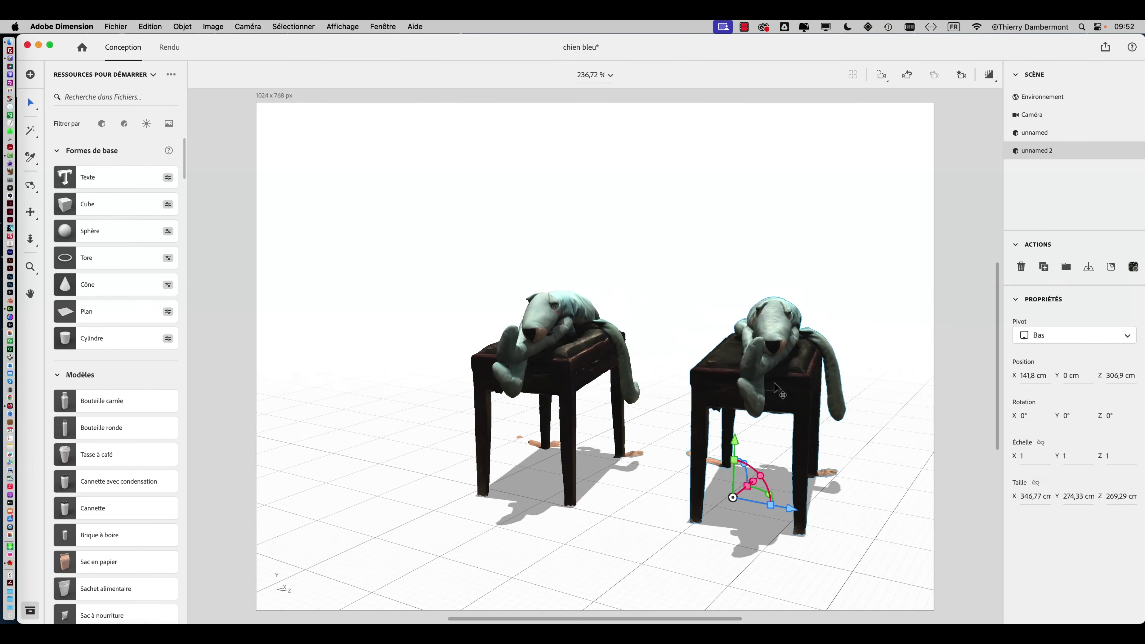
# Examine the low-poly dog's head, eye and body up close for mesh and texture quality
pyautogui.scroll(10, 465, 212)
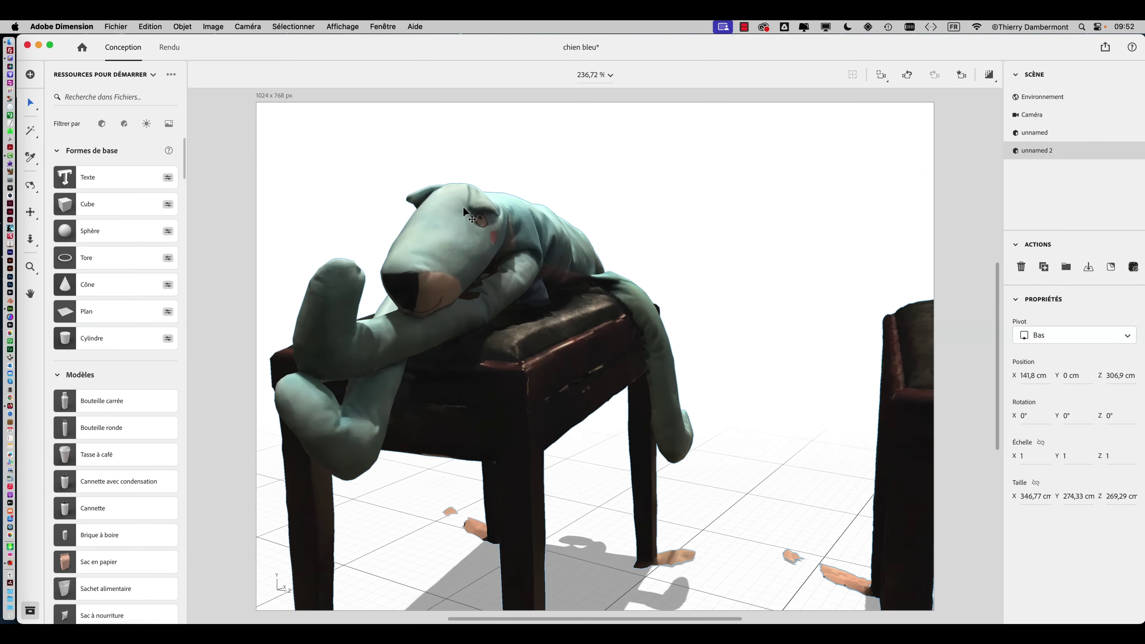
pyautogui.scroll(5, 465, 213)
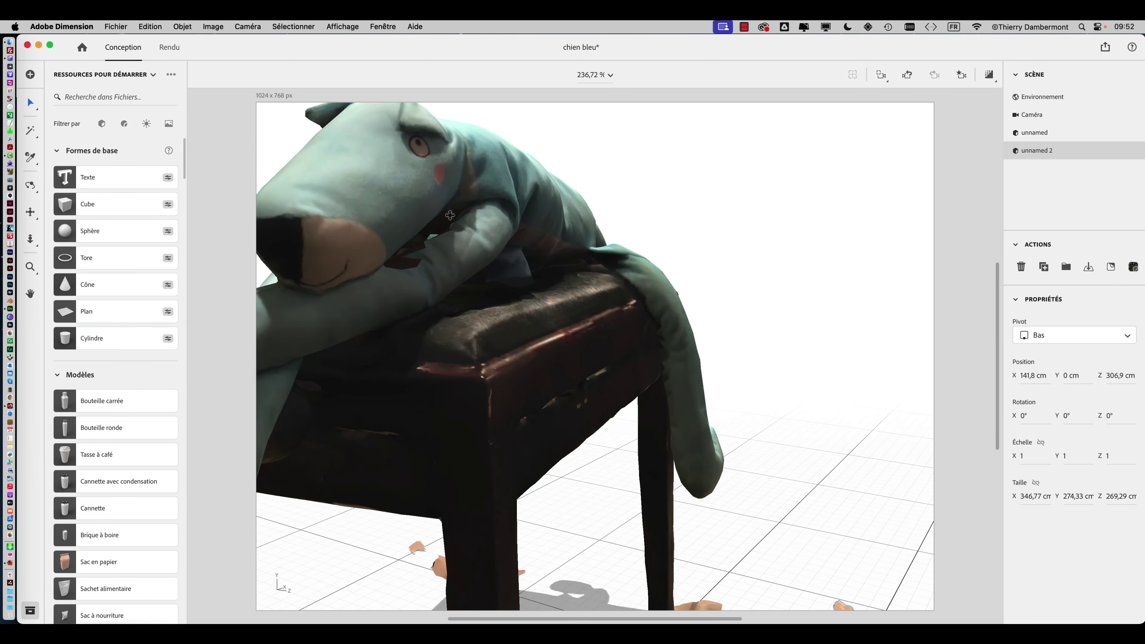
pyautogui.moveTo(464, 212); pyautogui.dragTo(538, 293, button='middle')
pyautogui.scroll(5, 486, 241)
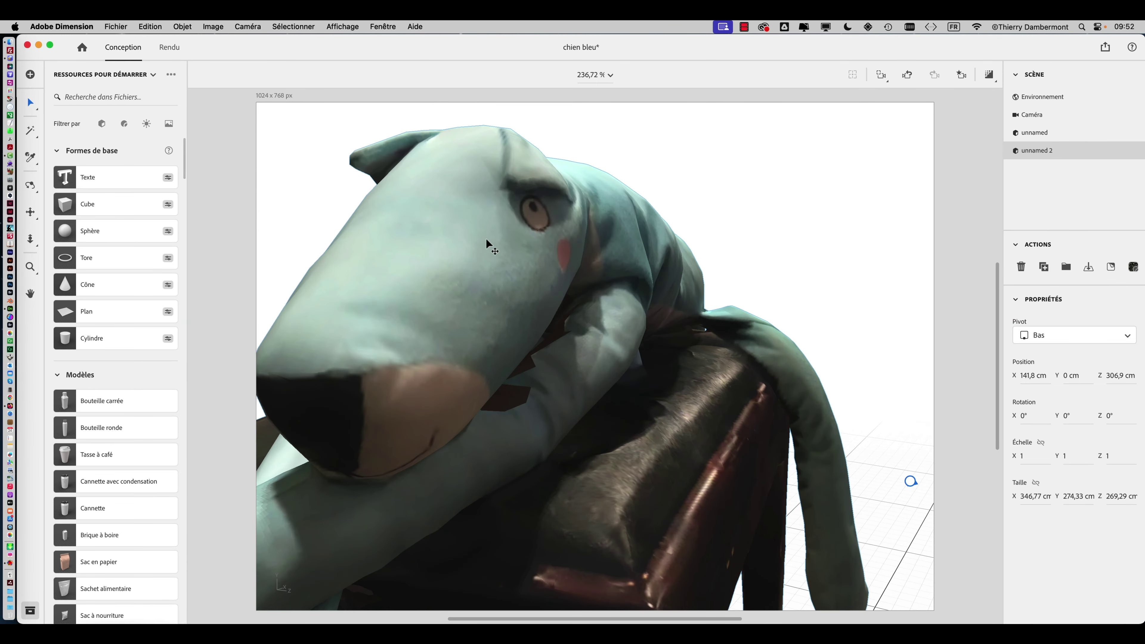
pyautogui.scroll(-3, 489, 237)
pyautogui.scroll(6, 503, 268)
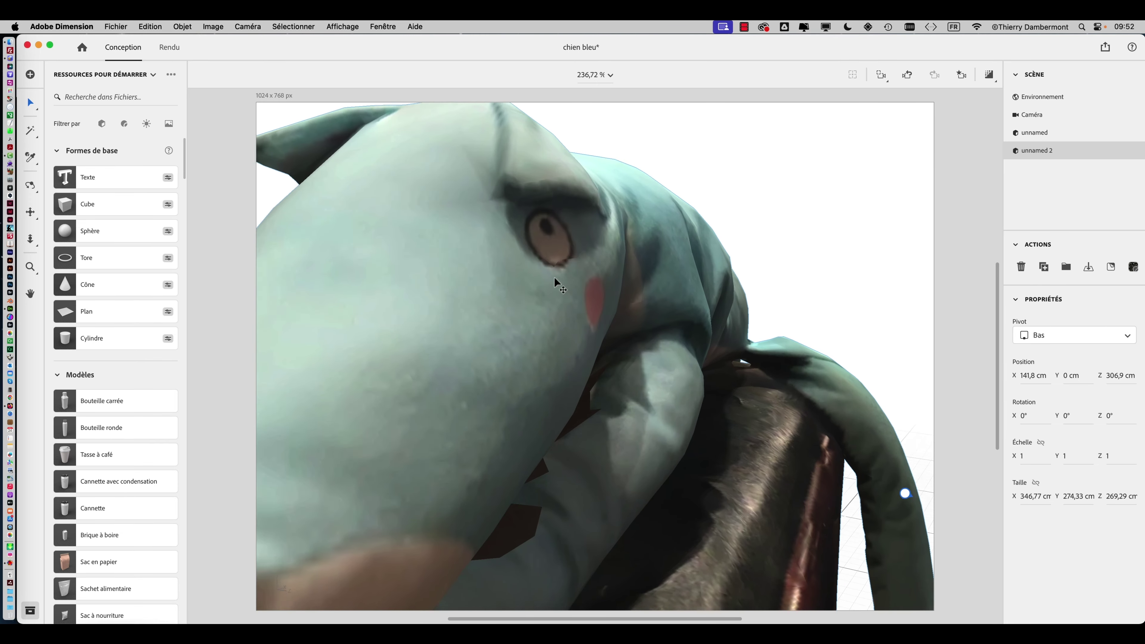
pyautogui.moveTo(537, 256); pyautogui.dragTo(695, 414, button='middle')
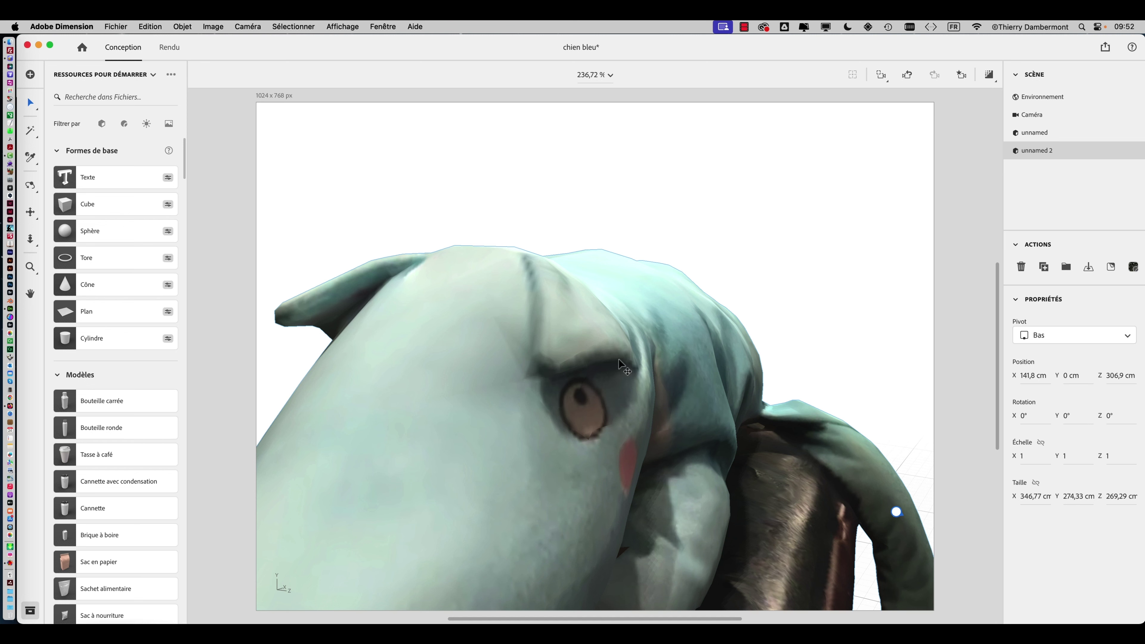
pyautogui.scroll(3, 536, 310)
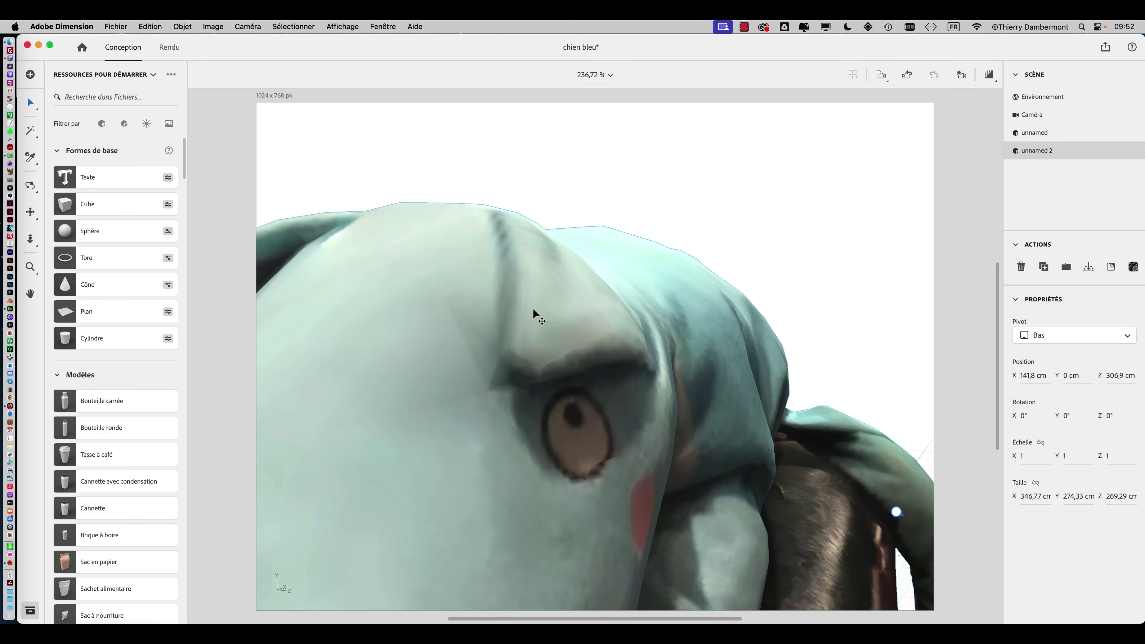
pyautogui.scroll(-5, 531, 312)
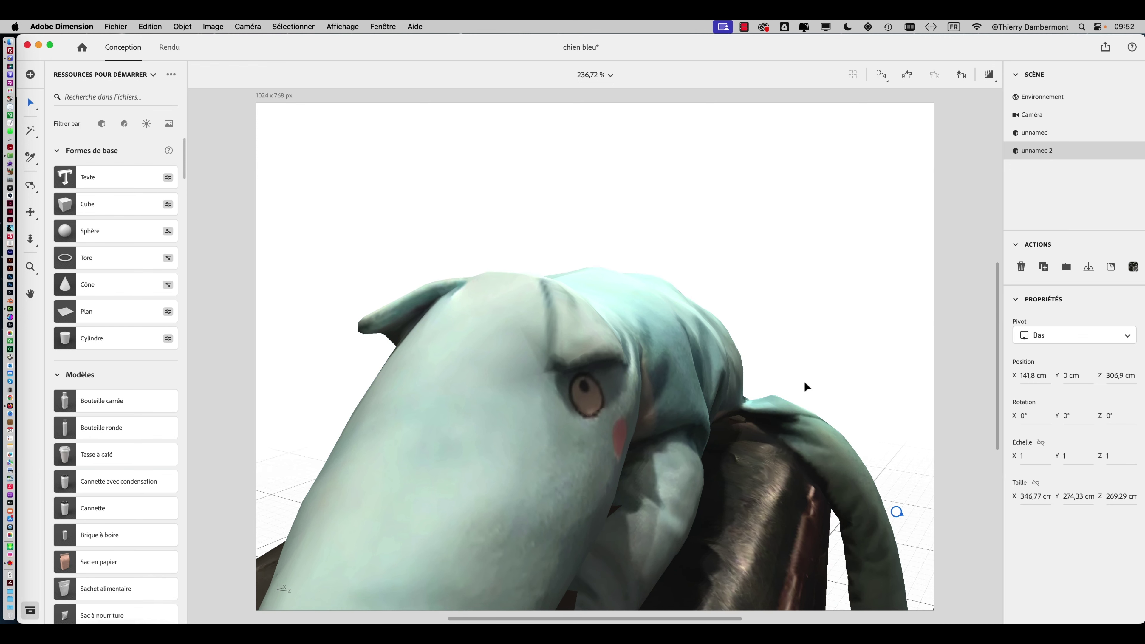
pyautogui.scroll(-5, 803, 380)
pyautogui.scroll(1, 802, 381)
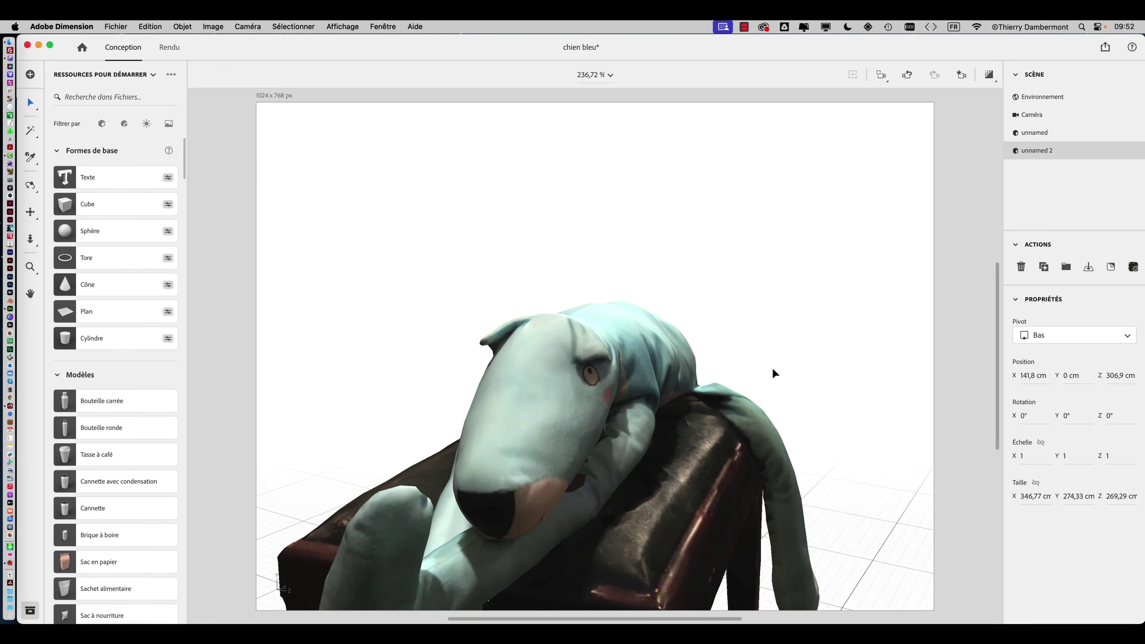
pyautogui.moveTo(745, 373); pyautogui.dragTo(756, 343, button='middle')
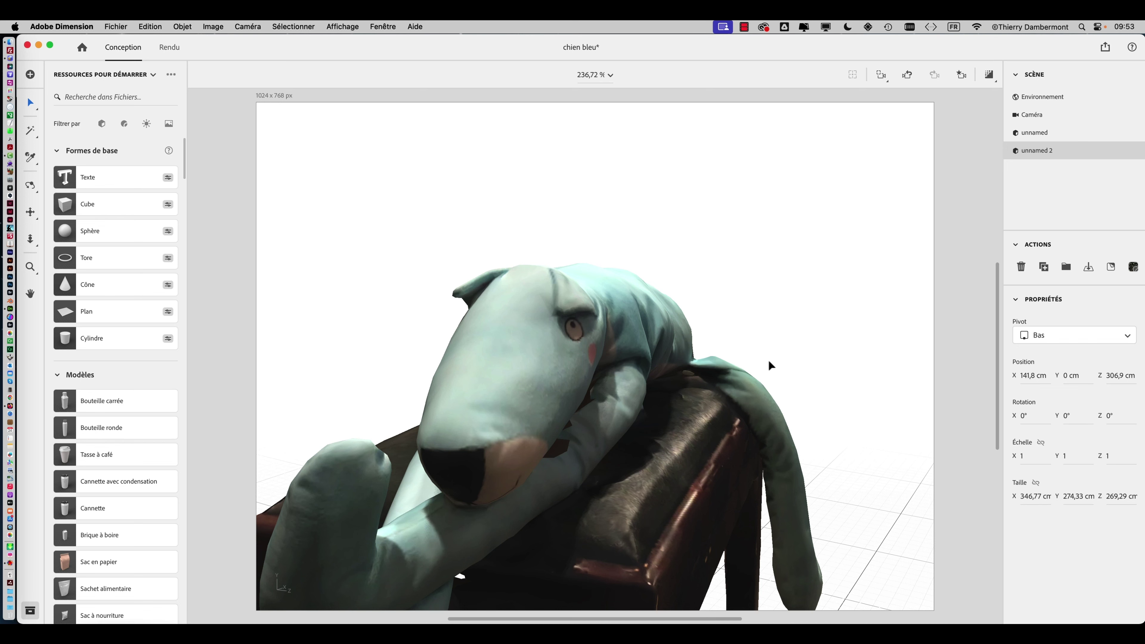
# Compare the face, eye and ear detail of the high-poly dog with the same areas of the low-poly dog
pyautogui.moveTo(771, 305); pyautogui.dragTo(585, 307, button='middle')
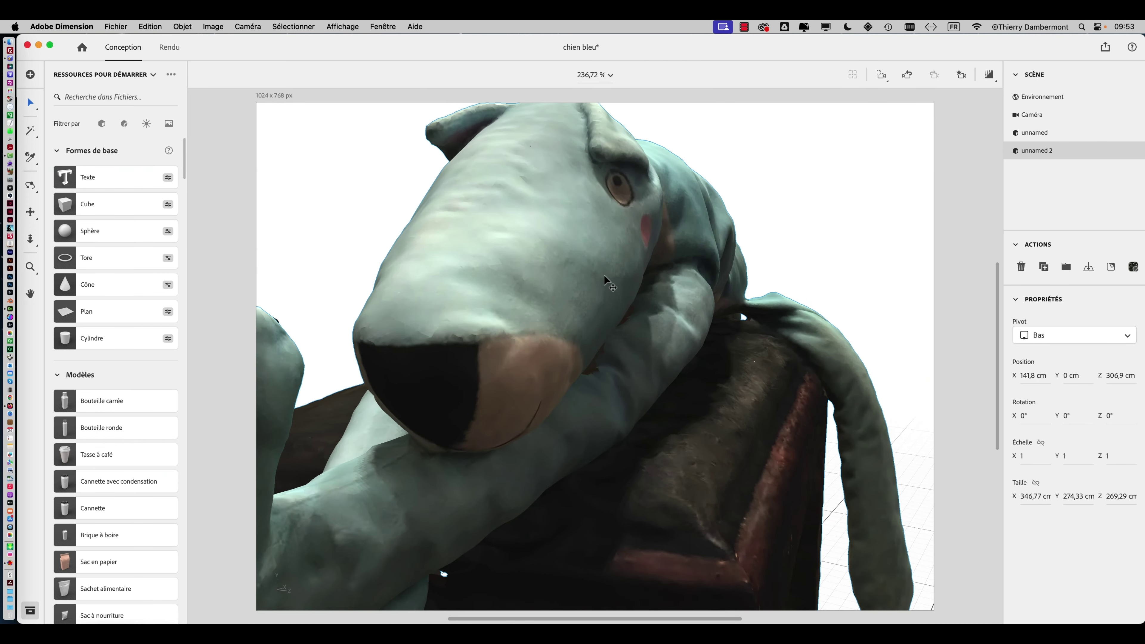
pyautogui.moveTo(625, 266); pyautogui.dragTo(531, 266, button='middle')
pyautogui.click(398, 274)
pyautogui.scroll(10, 531, 267)
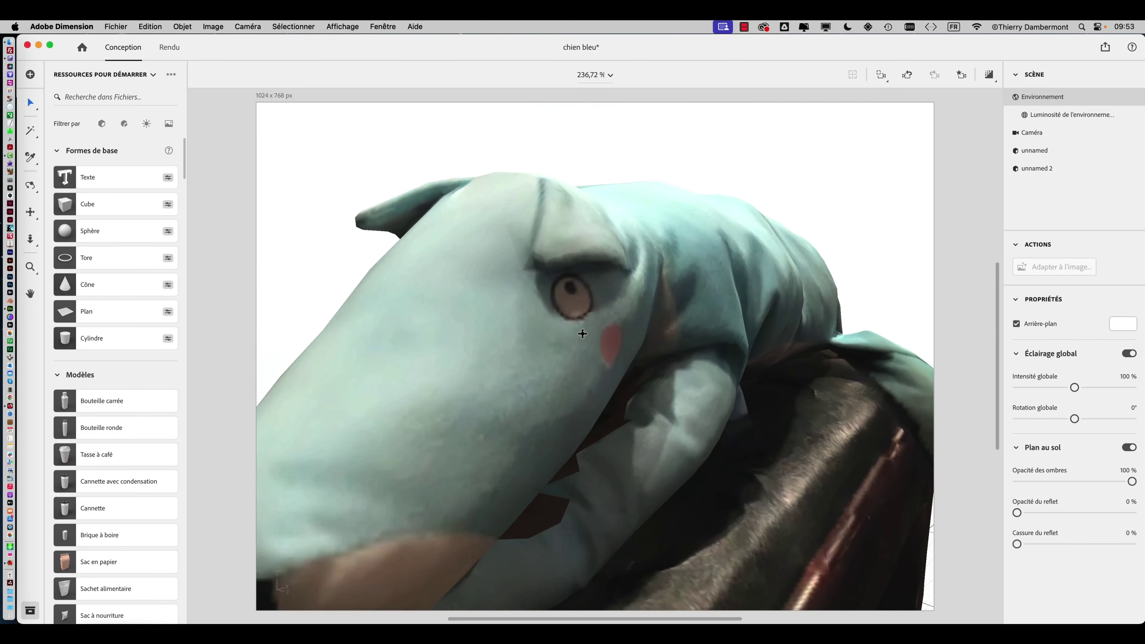
pyautogui.moveTo(582, 333); pyautogui.dragTo(516, 437, button='middle')
pyautogui.scroll(-10, 499, 440)
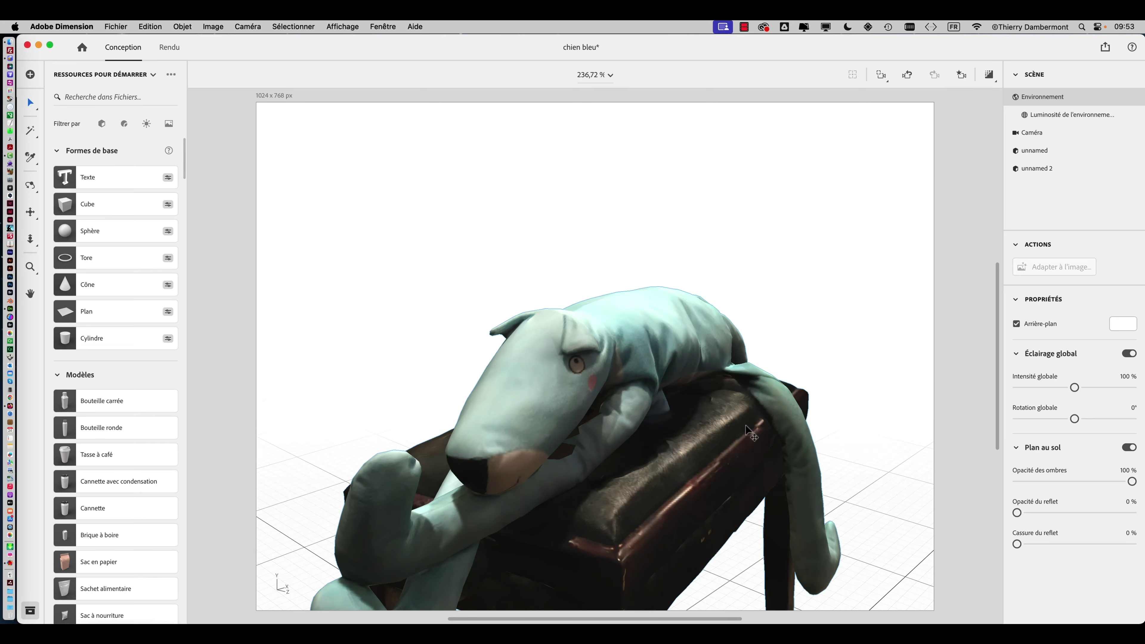
pyautogui.moveTo(747, 428); pyautogui.dragTo(696, 280, button='middle')
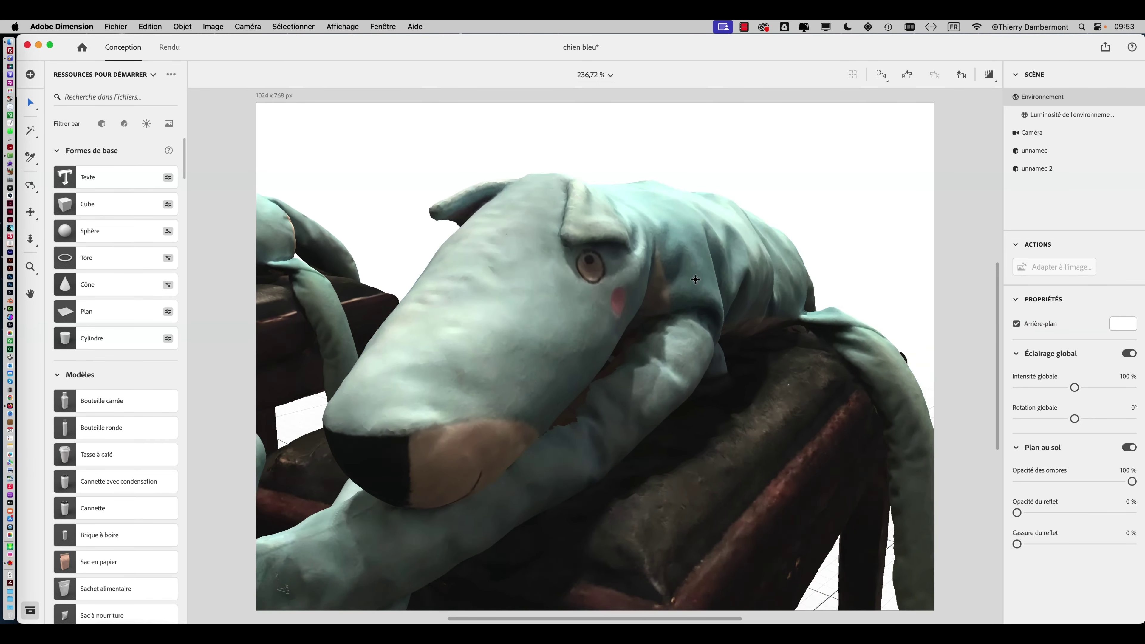
pyautogui.scroll(5, 595, 237)
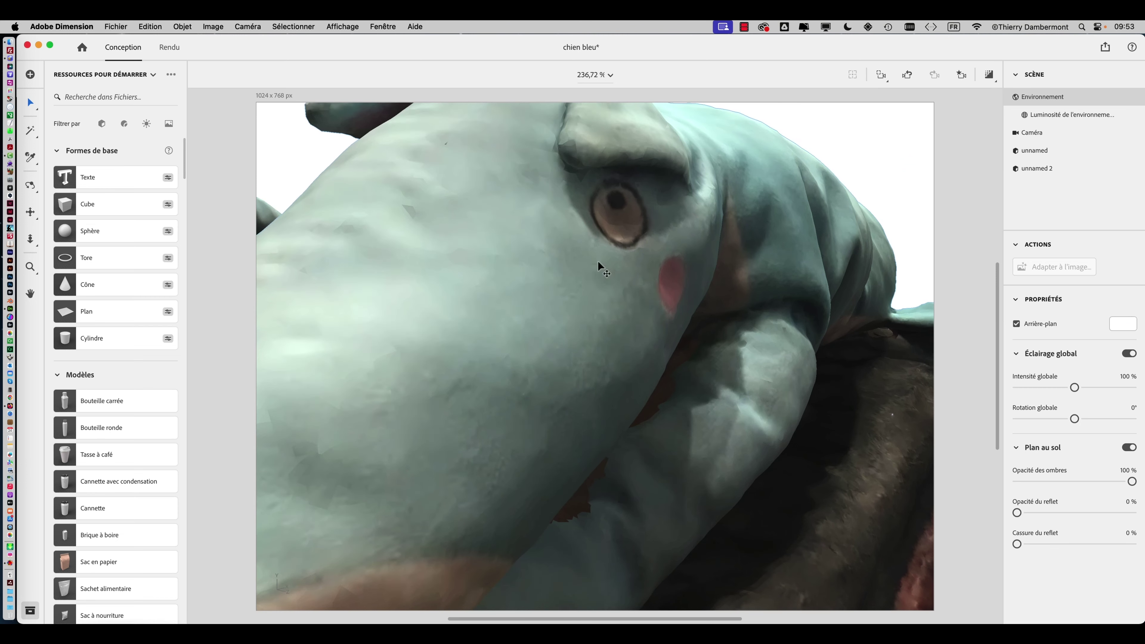
pyautogui.moveTo(670, 328); pyautogui.dragTo(678, 384, button='middle')
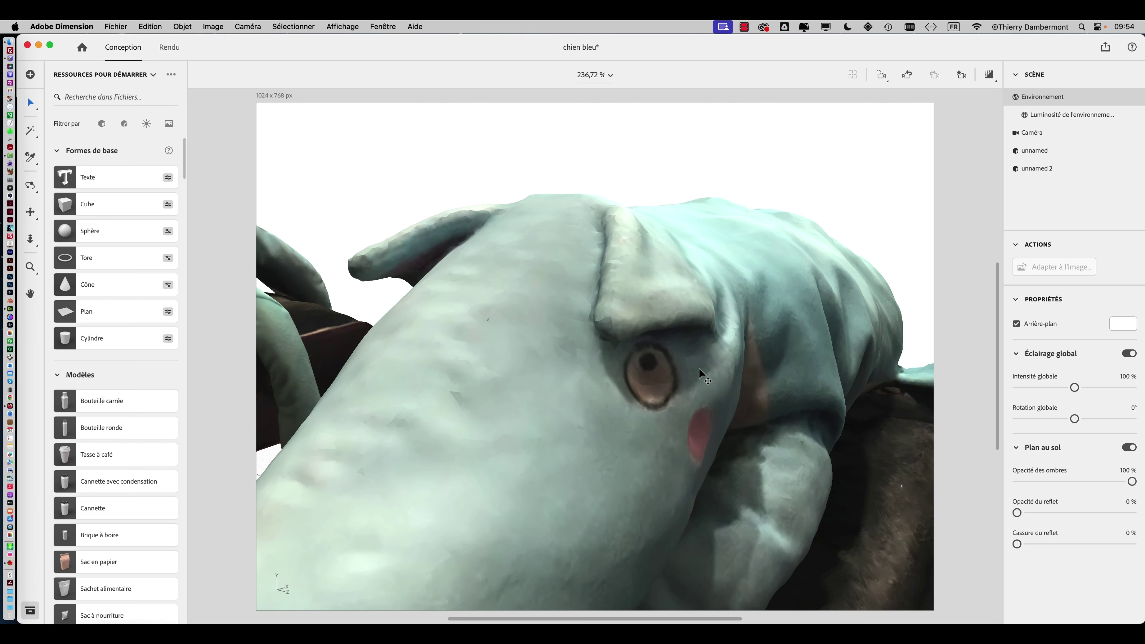
# Examine the high-poly dog's eye, ear and snout up close, and view both dogs side by side
pyautogui.scroll(-5, 699, 369)
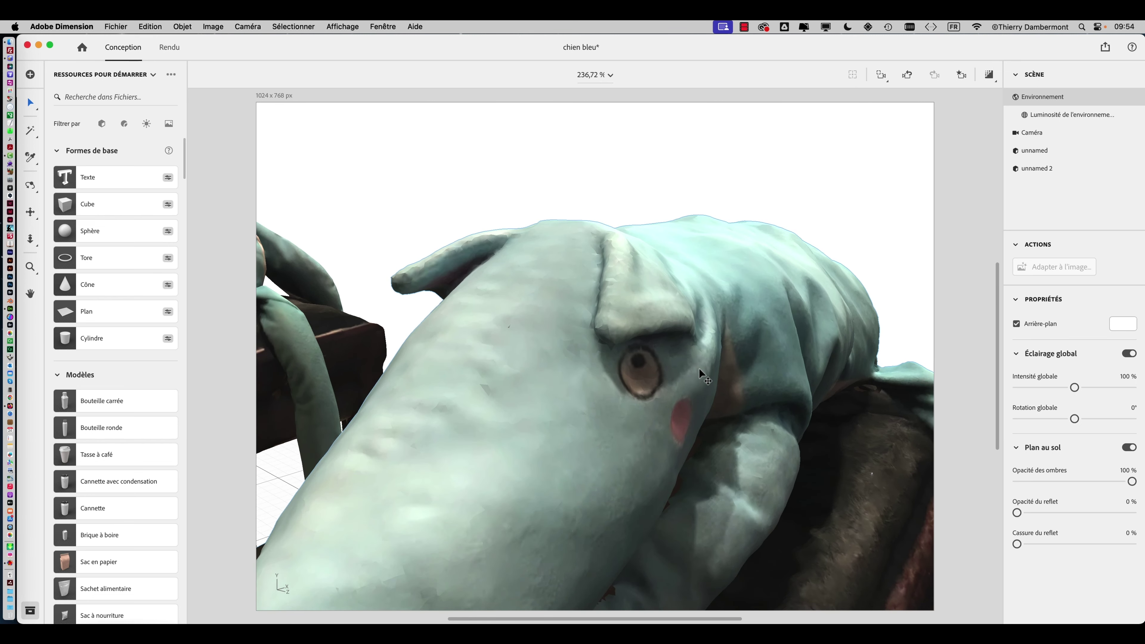
pyautogui.scroll(5, 699, 368)
pyautogui.moveTo(722, 365); pyautogui.dragTo(699, 361, button='middle')
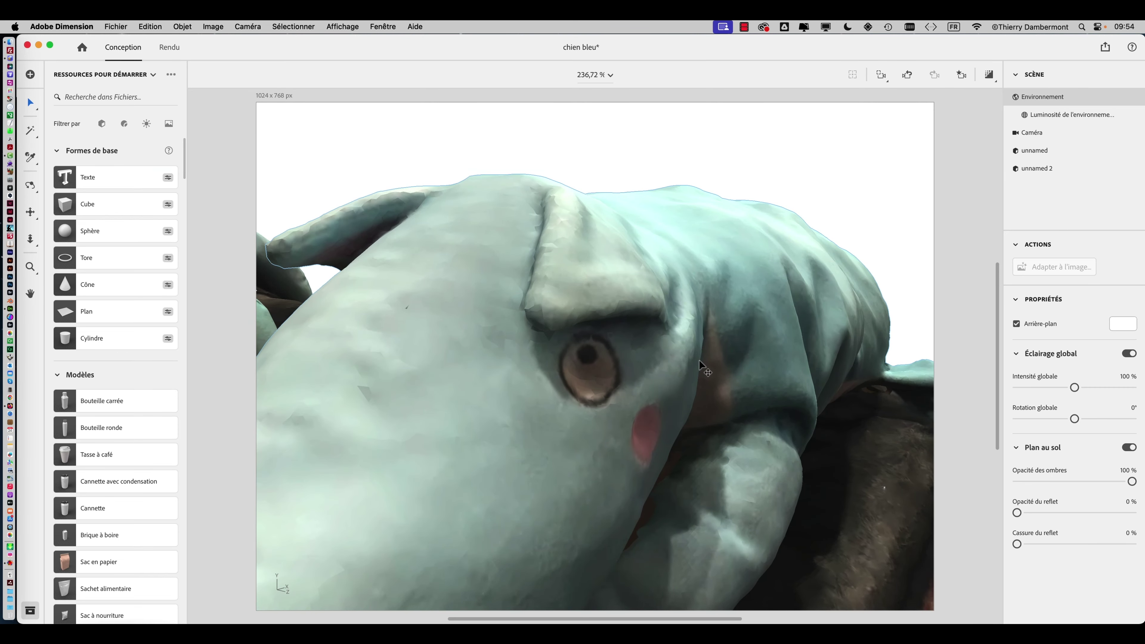
pyautogui.scroll(-5, 699, 360)
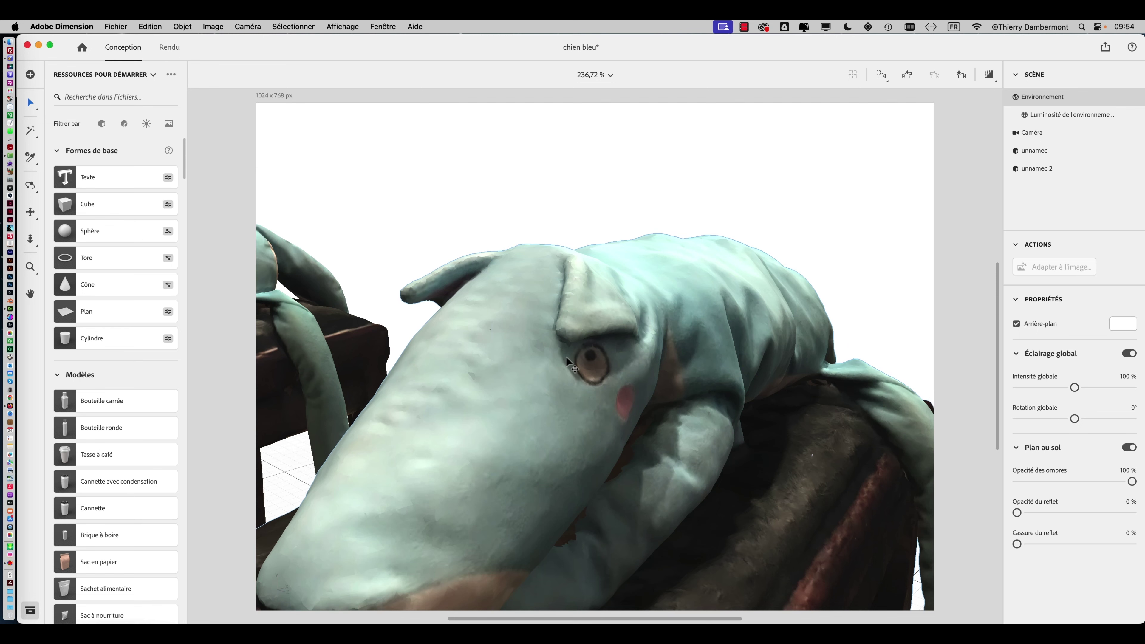
pyautogui.scroll(3, 567, 357)
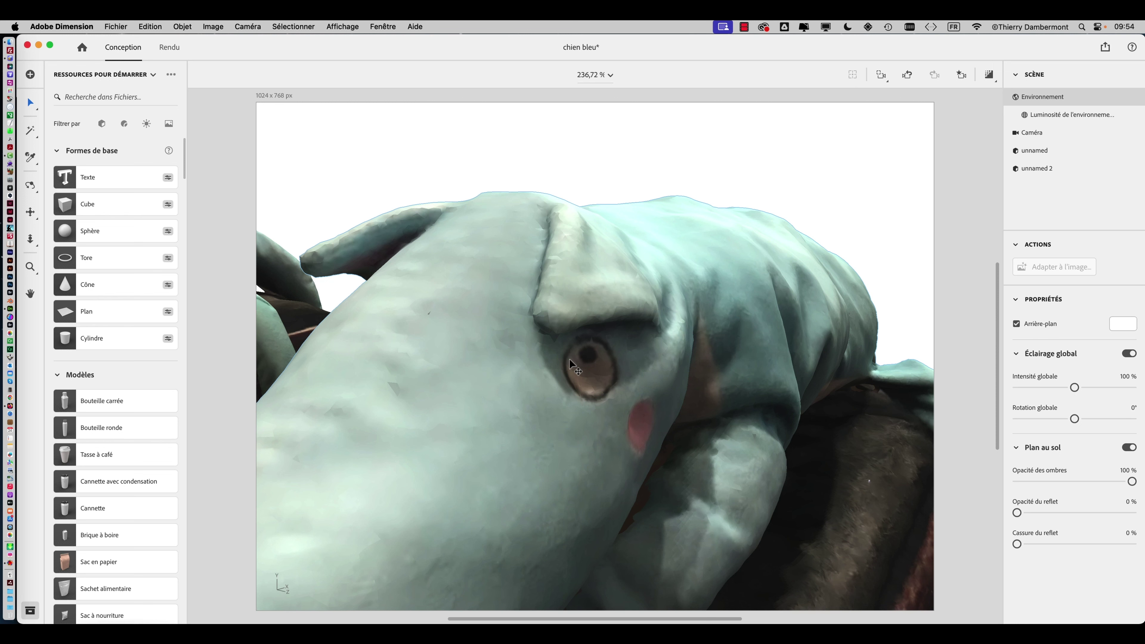
pyautogui.scroll(5, 570, 359)
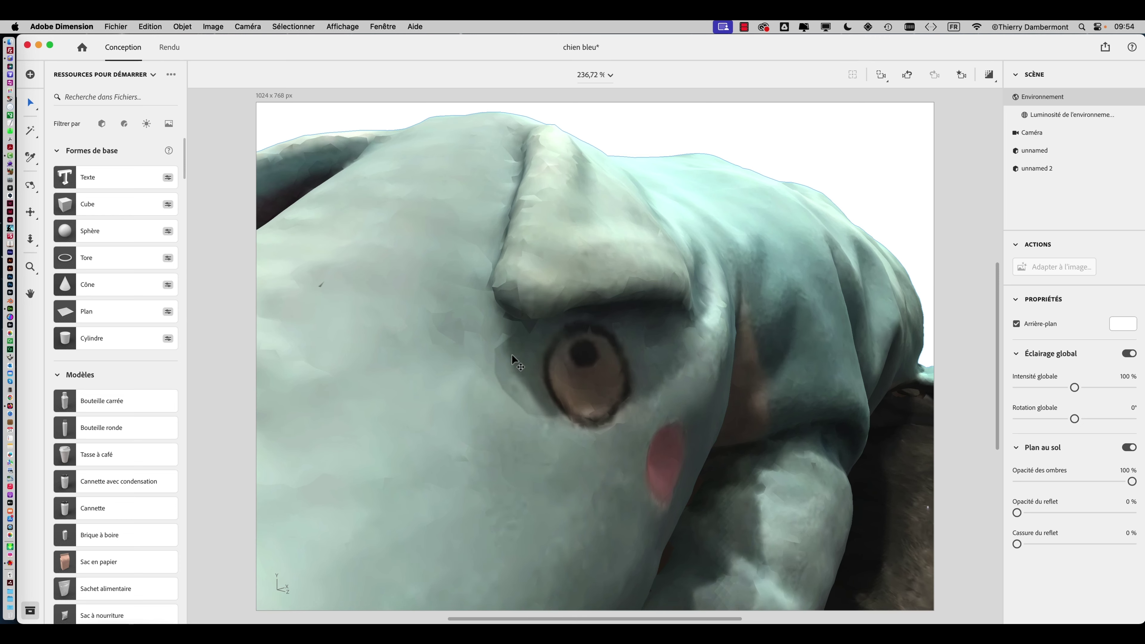
pyautogui.scroll(-8, 476, 357)
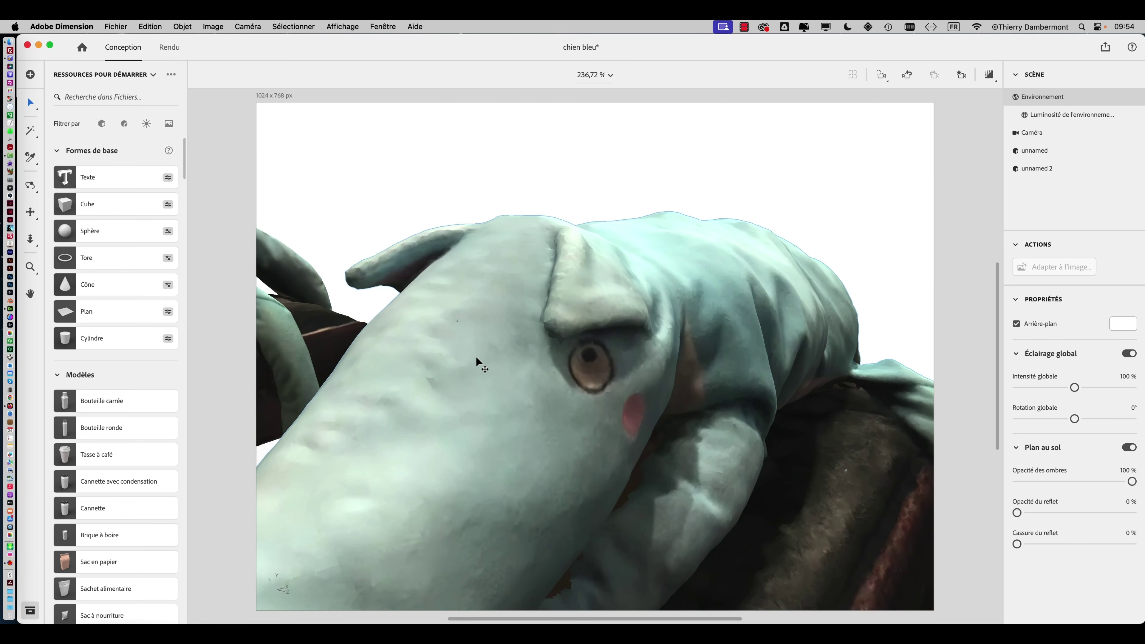
pyautogui.scroll(-5, 477, 358)
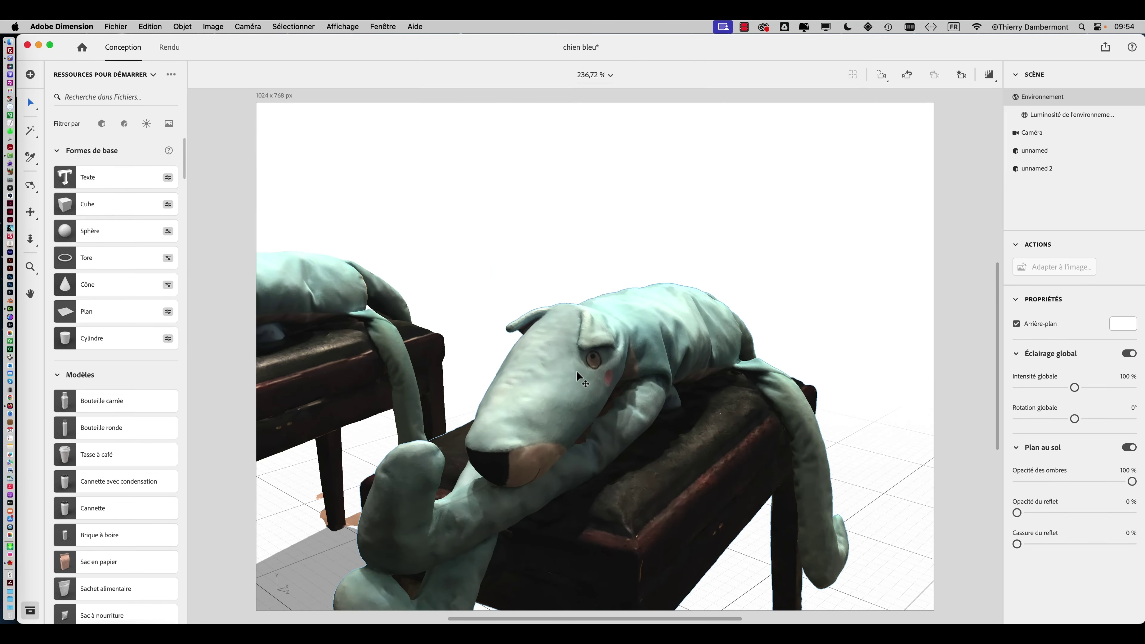
pyautogui.scroll(-10, 572, 368)
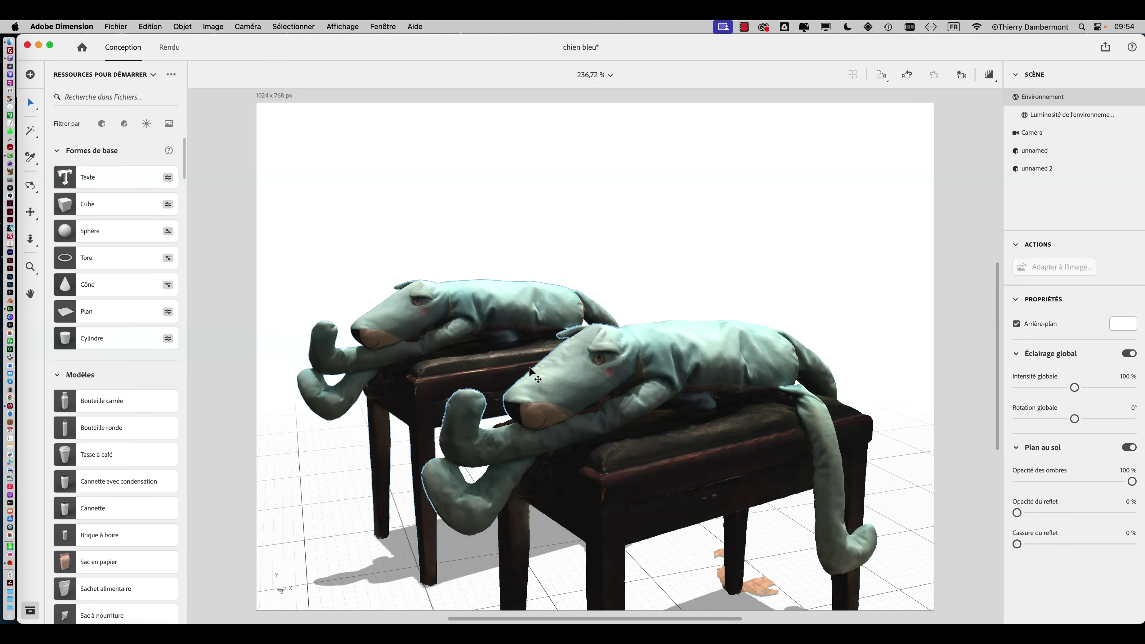
# Delete the low-poly dog model from the scene, keeping only the high-poly one
pyautogui.moveTo(704, 402); pyautogui.dragTo(627, 212, button='middle')
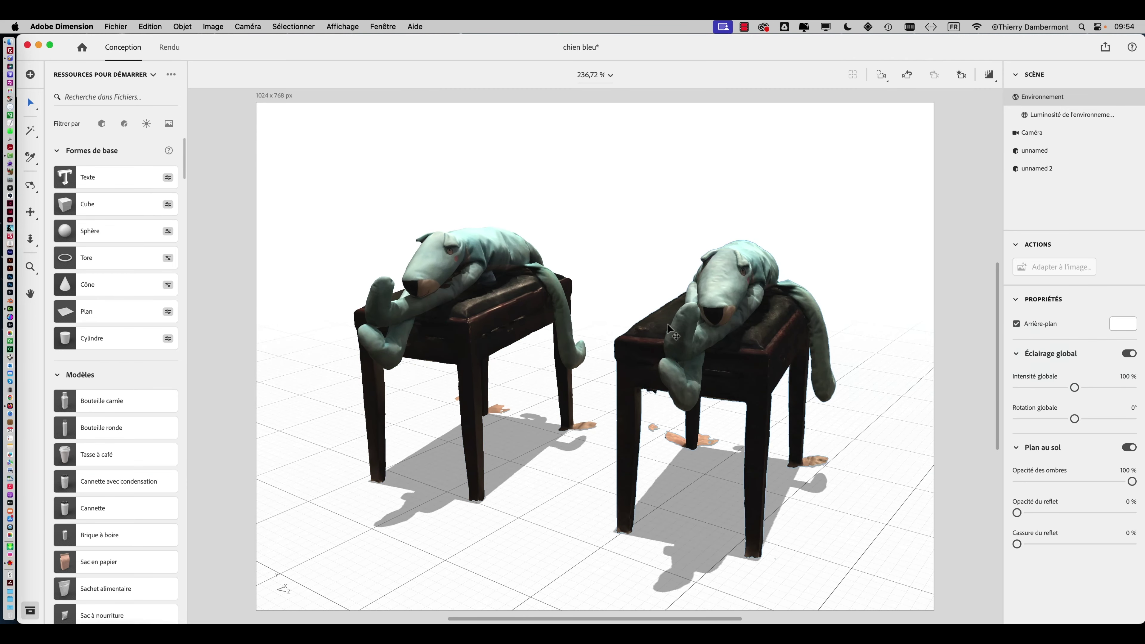
pyautogui.scroll(-5, 670, 325)
pyautogui.click(513, 311)
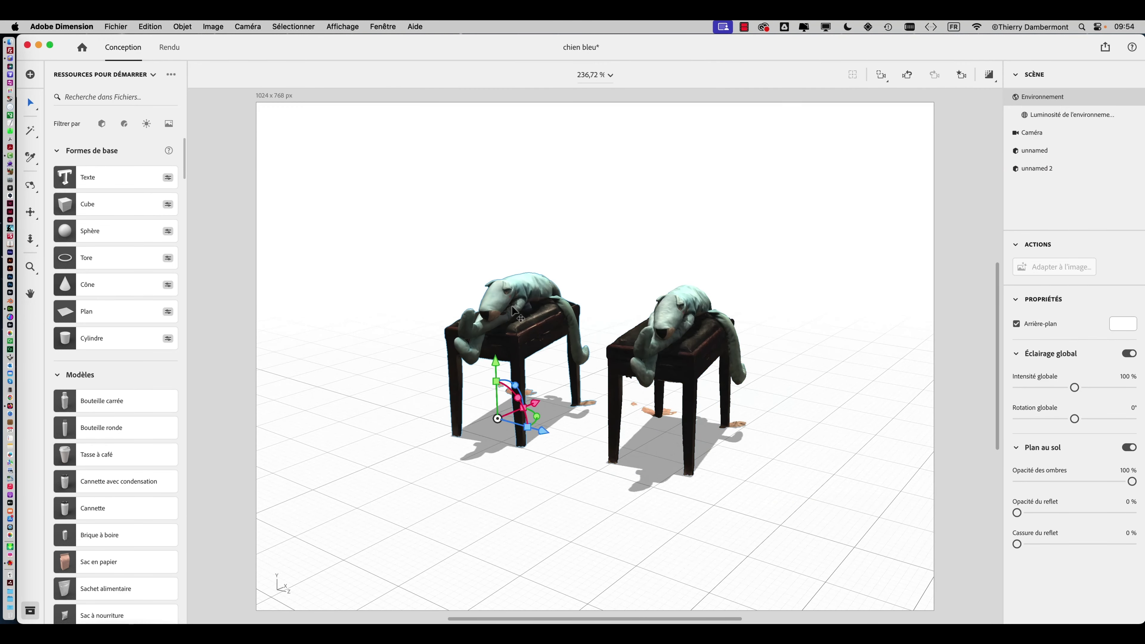
pyautogui.press('Delete')
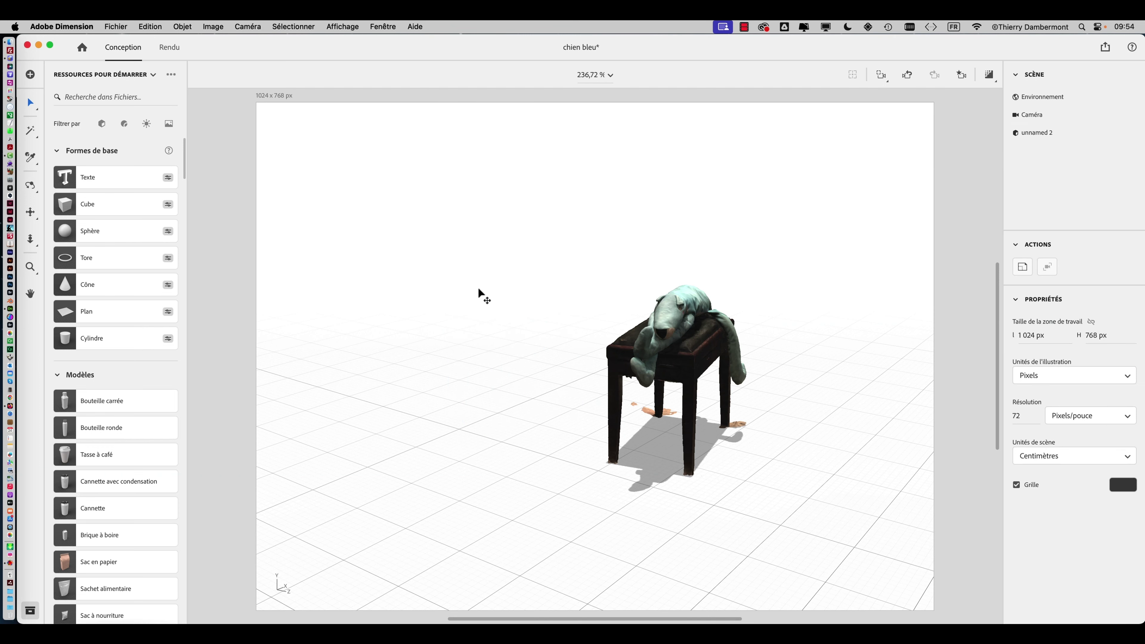
# Add the Bouteille carrée model and scale it proportionally to 100 on all axes
pyautogui.click(116, 403)
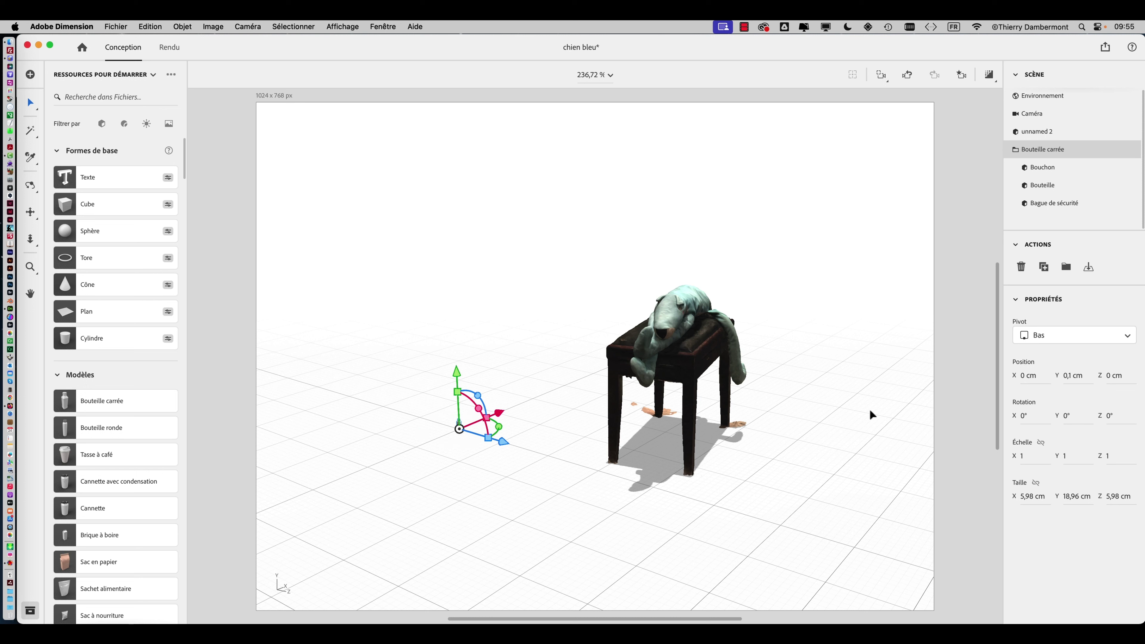
pyautogui.click(1041, 442)
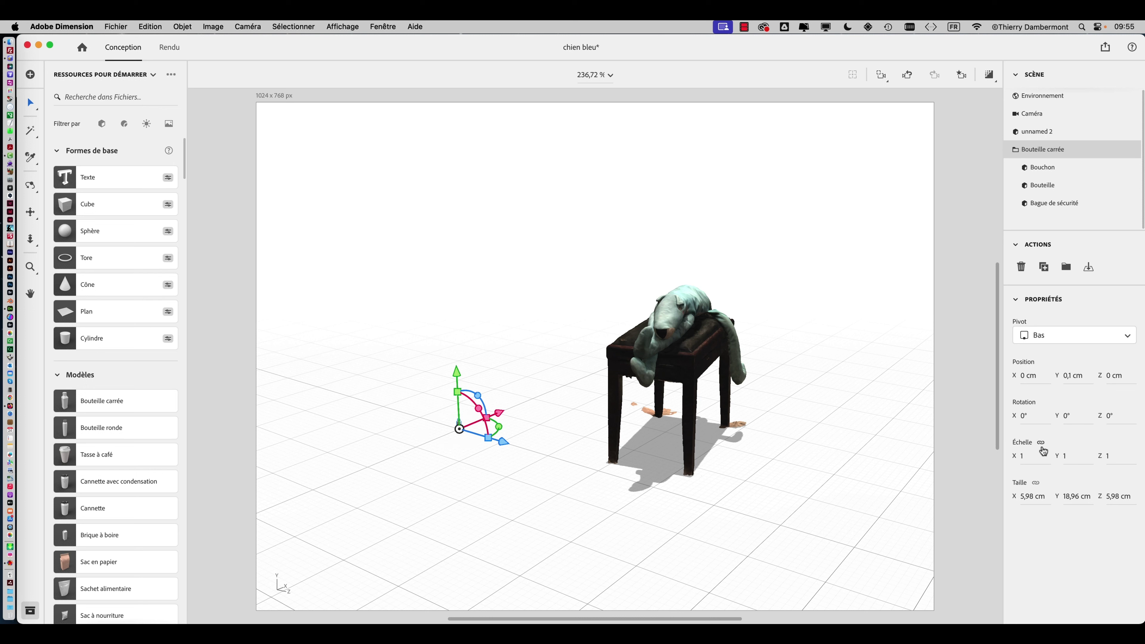
pyautogui.click(1025, 460)
pyautogui.write('00')
pyautogui.press('Tab')
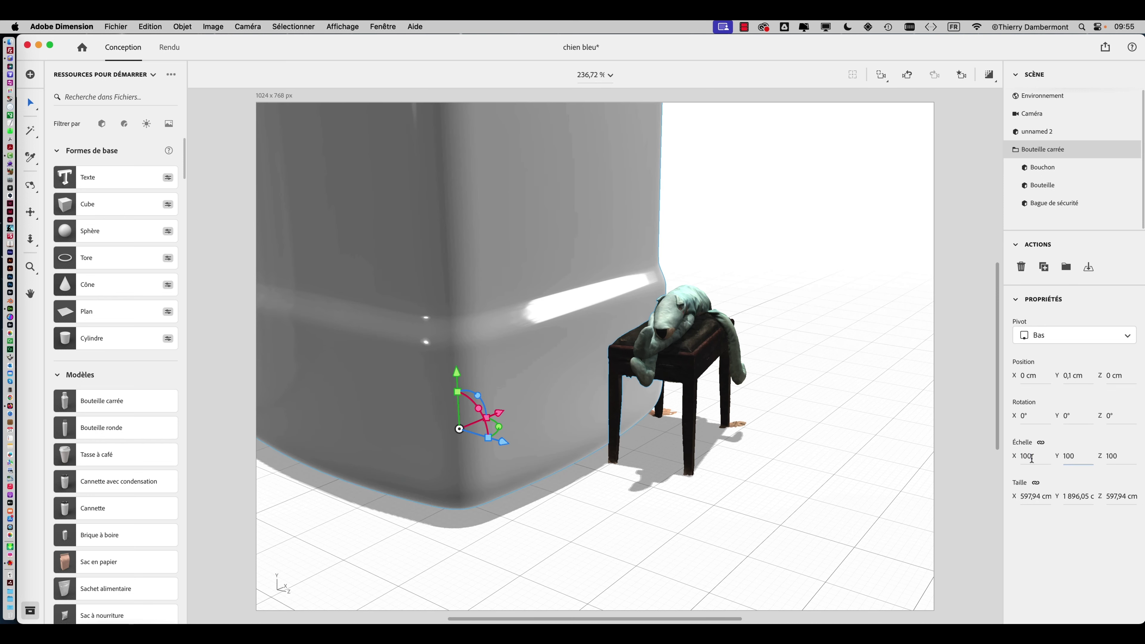
# Set the square bottle's scale to 20 and move it beside the dog, at about X 91,2 cm, Y 0 cm, Z 147,8 cm
pyautogui.click(1031, 458)
pyautogui.write('20')
pyautogui.press('Tab')
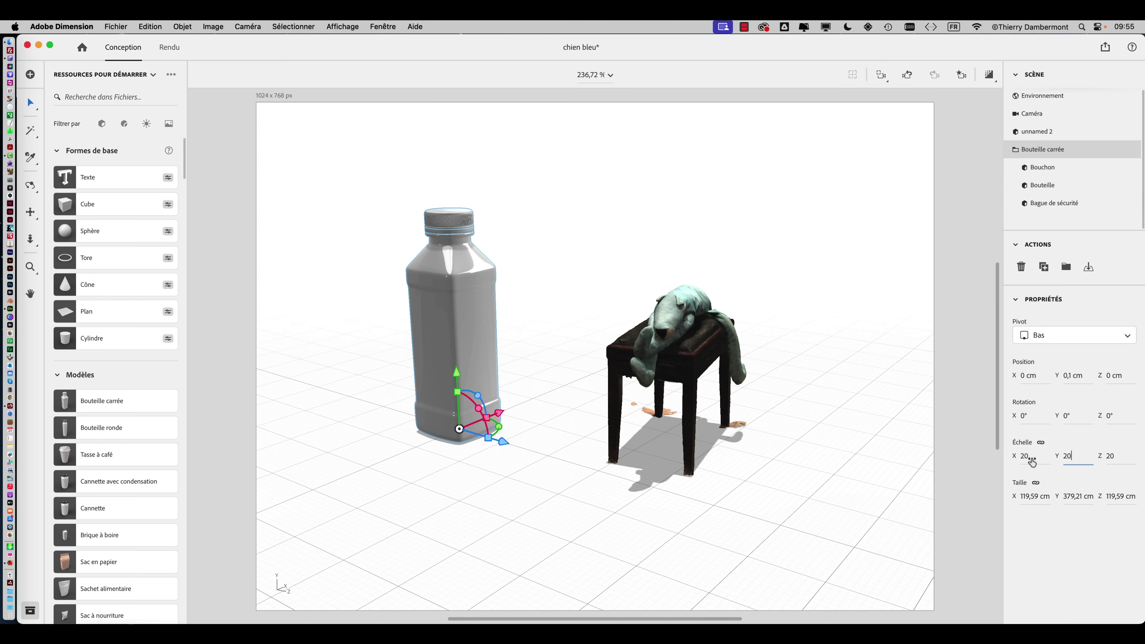
pyautogui.moveTo(460, 432); pyautogui.dragTo(555, 429)
pyautogui.moveTo(528, 417); pyautogui.dragTo(226, 410, button='middle')
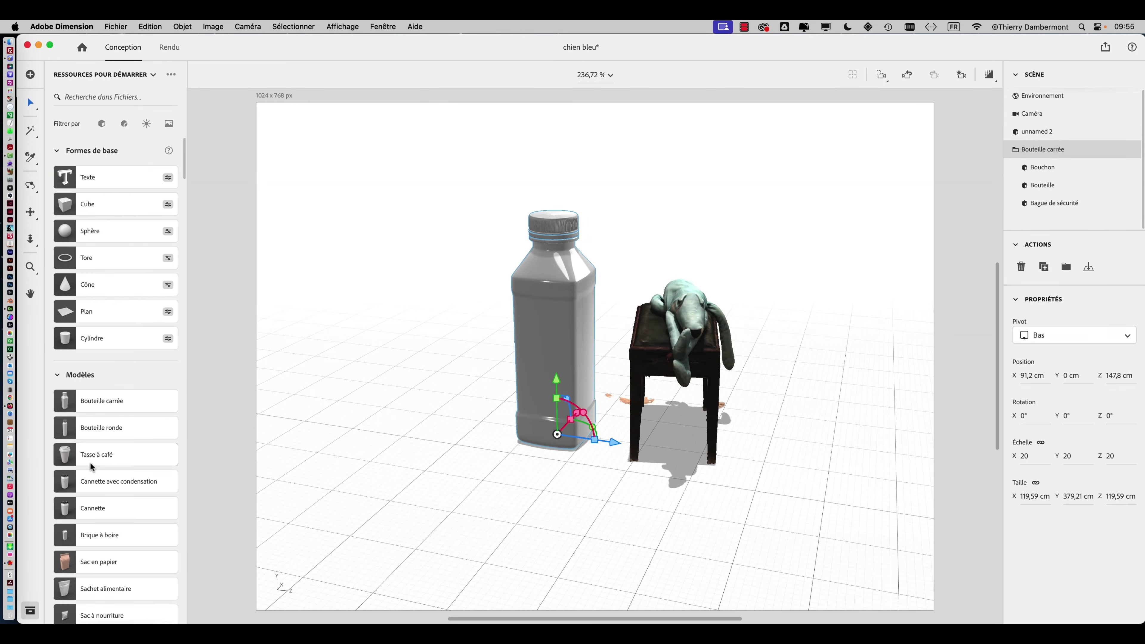
# Add the Sac en papier model to the scene
pyautogui.scroll(-1, 93, 459)
pyautogui.click(73, 558)
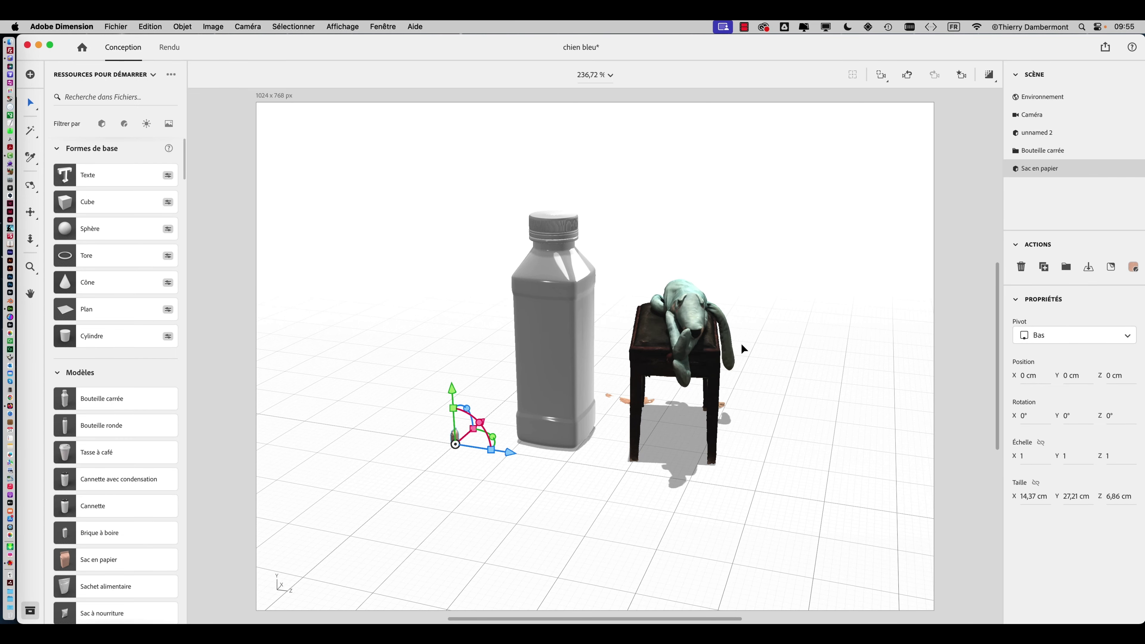
# Check the dog model's size and delete the square bottle
pyautogui.click(695, 350)
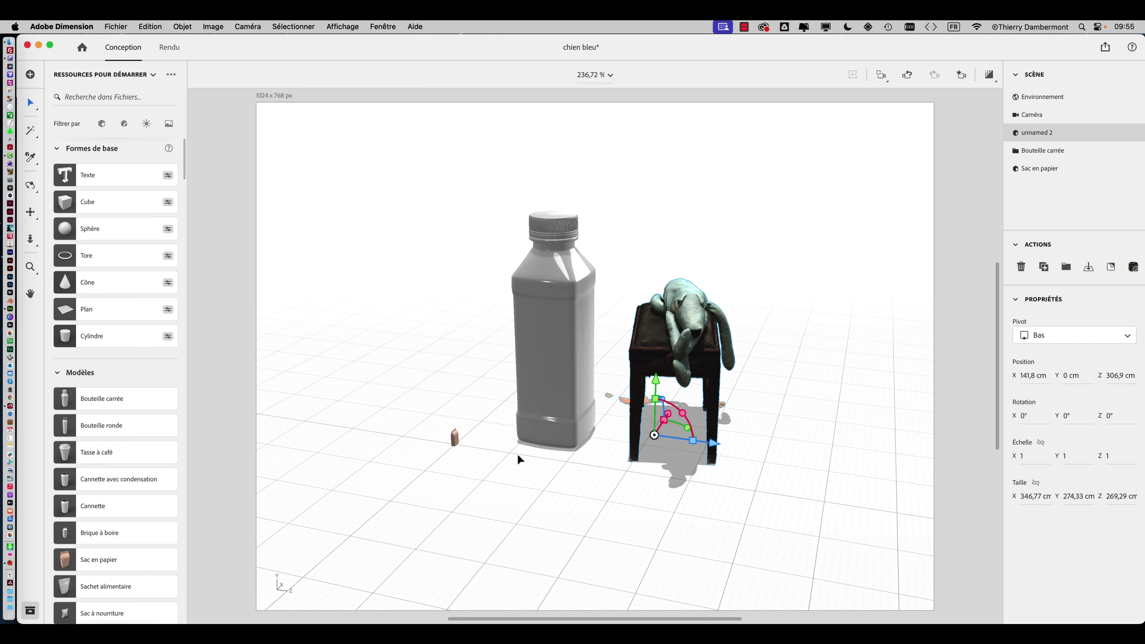
pyautogui.click(550, 360)
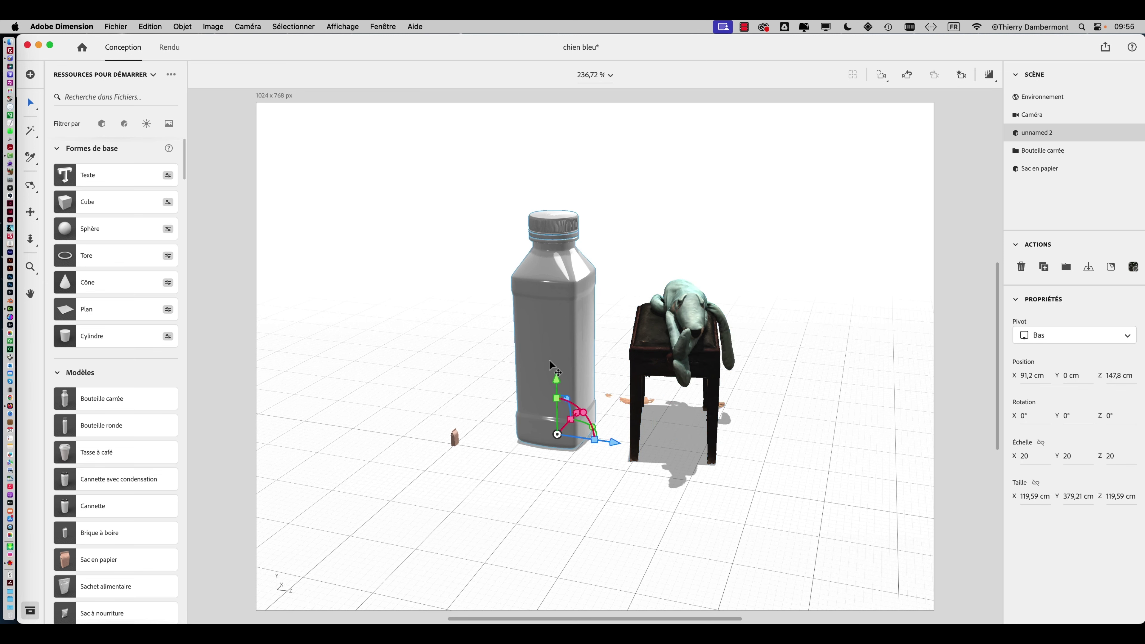
pyautogui.press('Delete')
# Check the paper bag's size and resize the dog model proportionally to a height (Y) of 64 cm
pyautogui.click(456, 439)
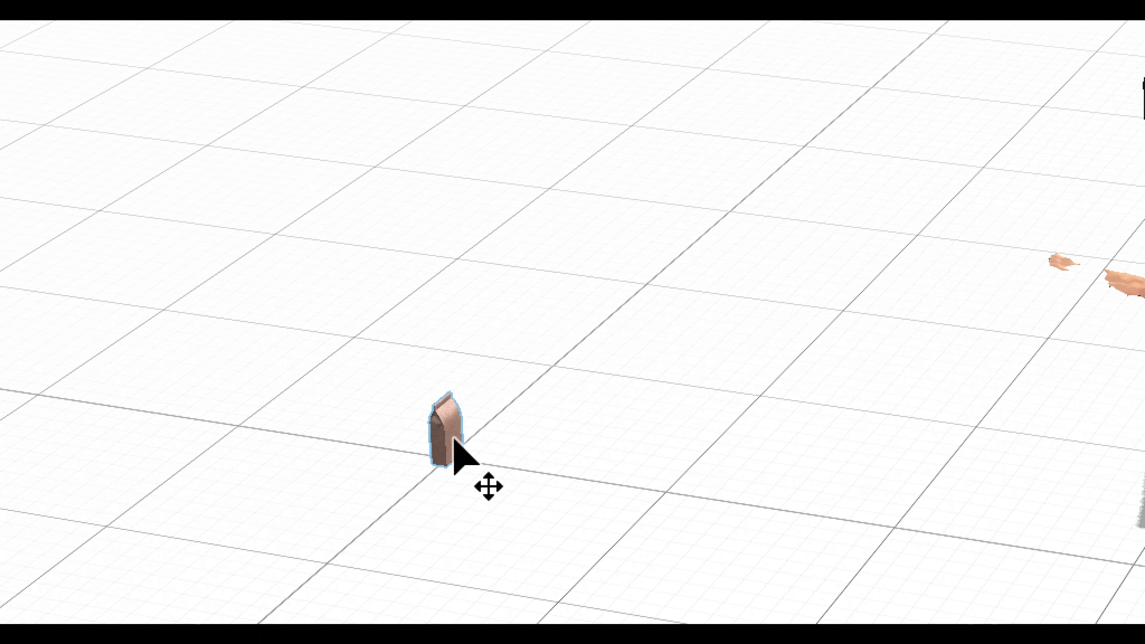
pyautogui.click(455, 438)
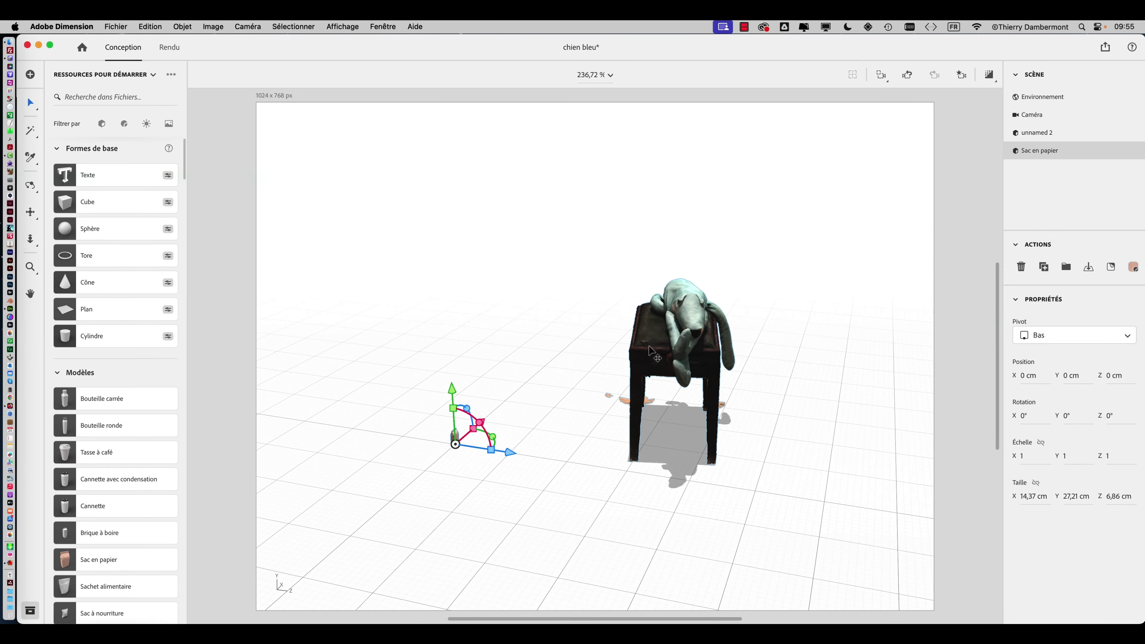
pyautogui.click(651, 350)
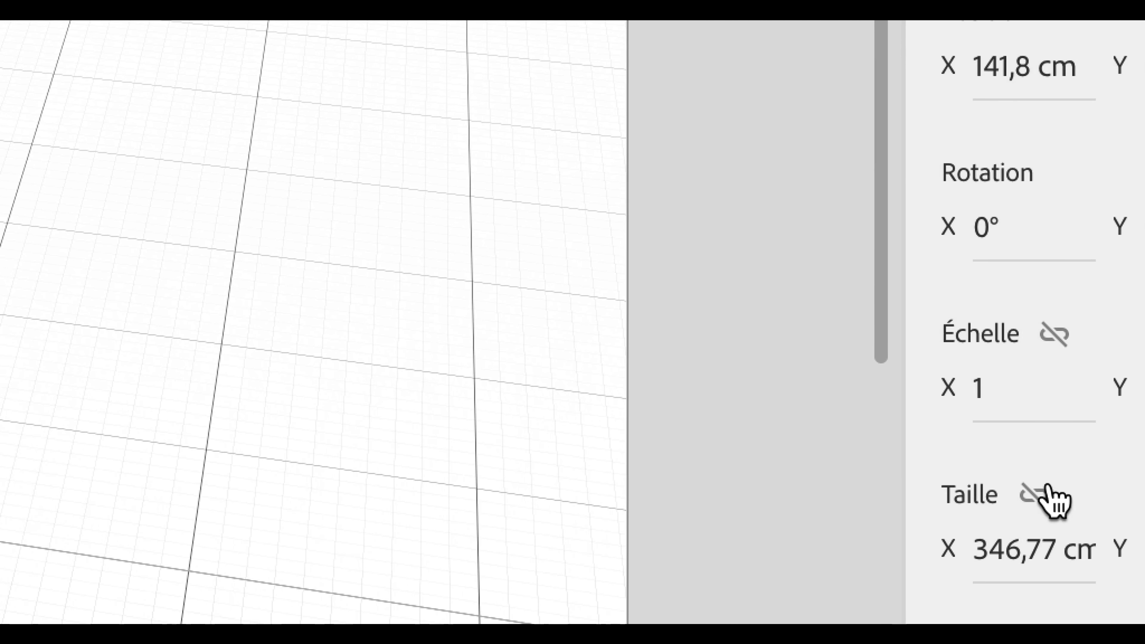
pyautogui.click(1036, 483)
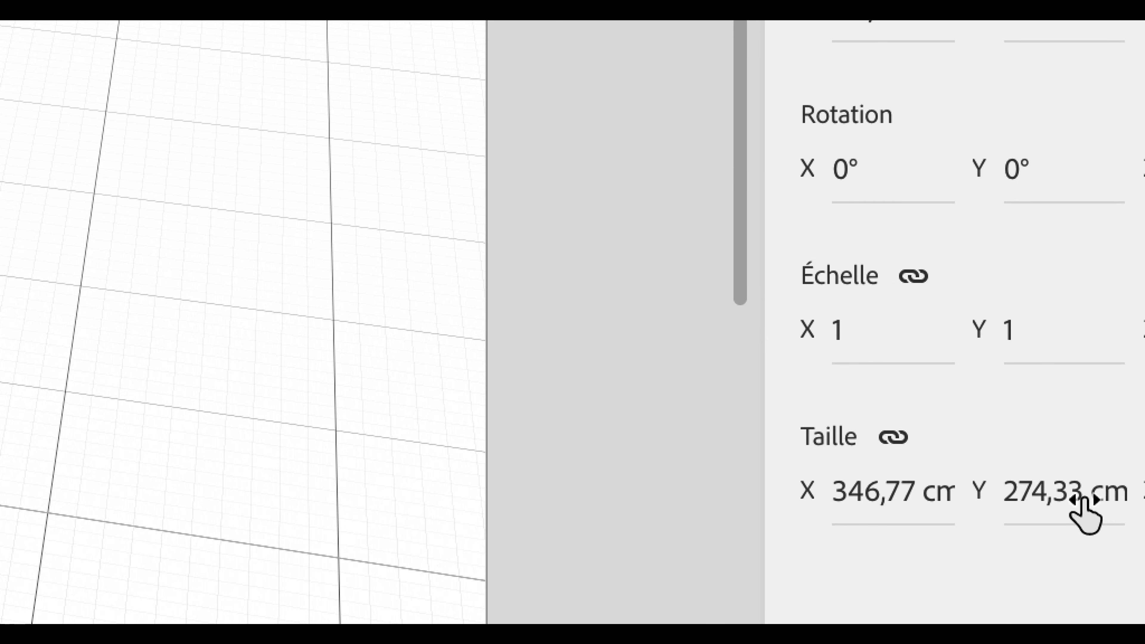
pyautogui.click(1082, 514)
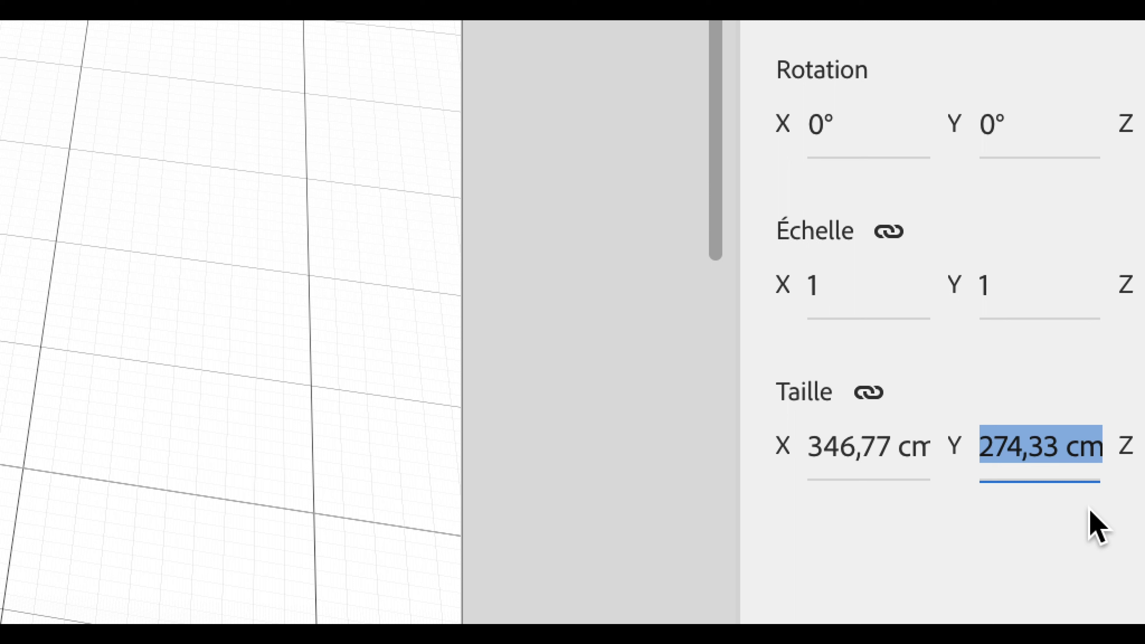
pyautogui.write('64')
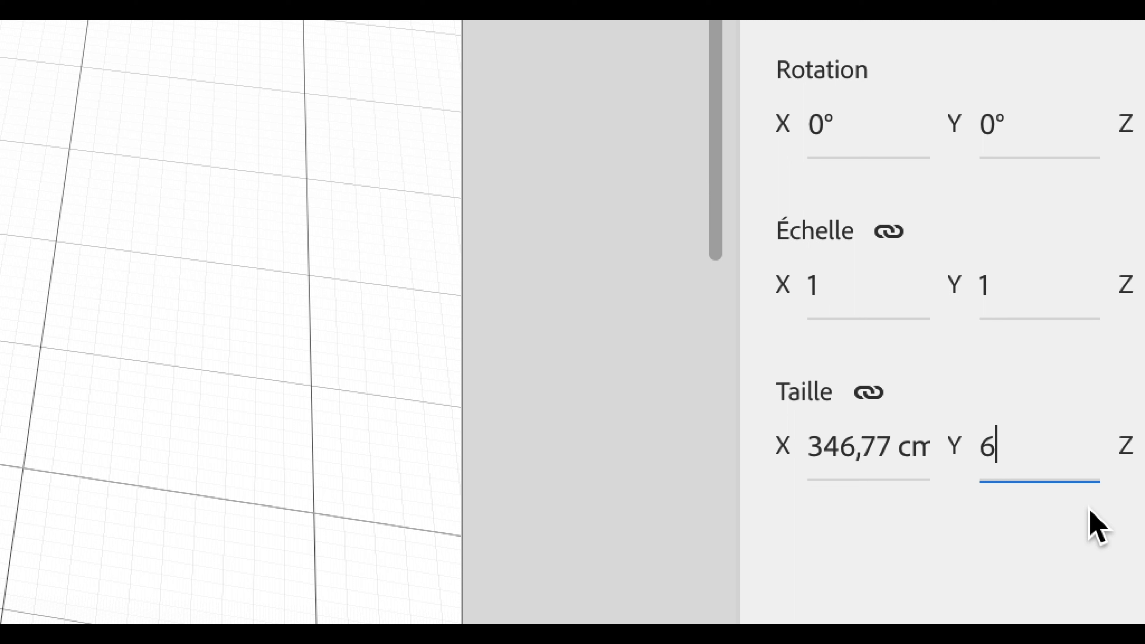
pyautogui.write('cm')
pyautogui.press('Return')
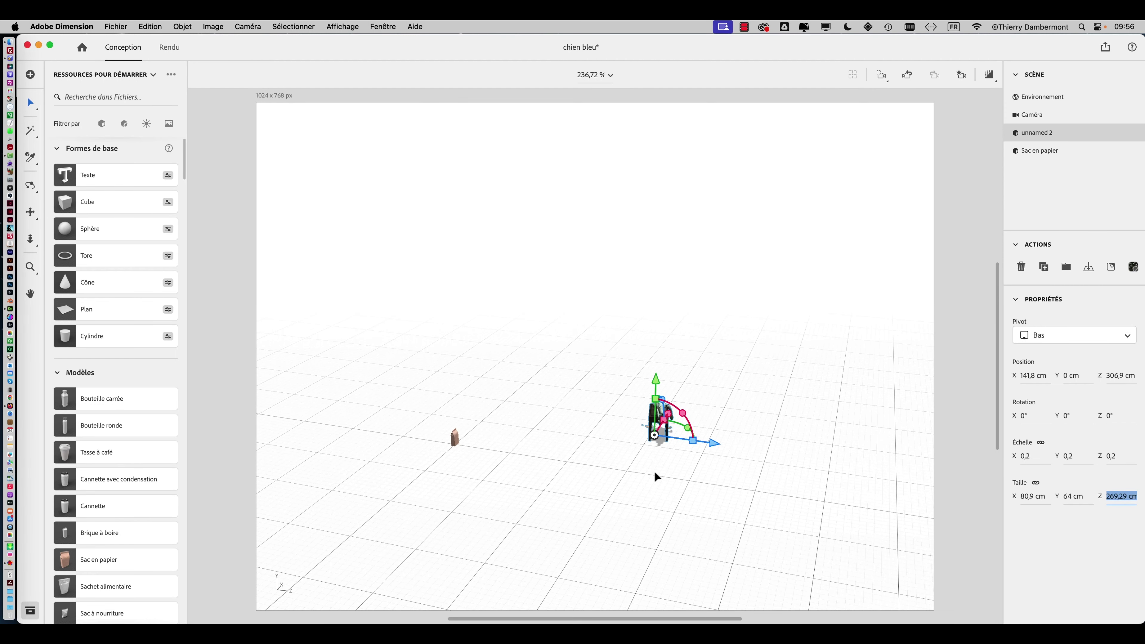
# Move the dog model next to the paper bag, at about X -6,2 cm, Y 0 cm, Z 26,4 cm, and frame it
pyautogui.scroll(2, 671, 456)
pyautogui.moveTo(670, 456); pyautogui.dragTo(419, 466)
pyautogui.press('f')
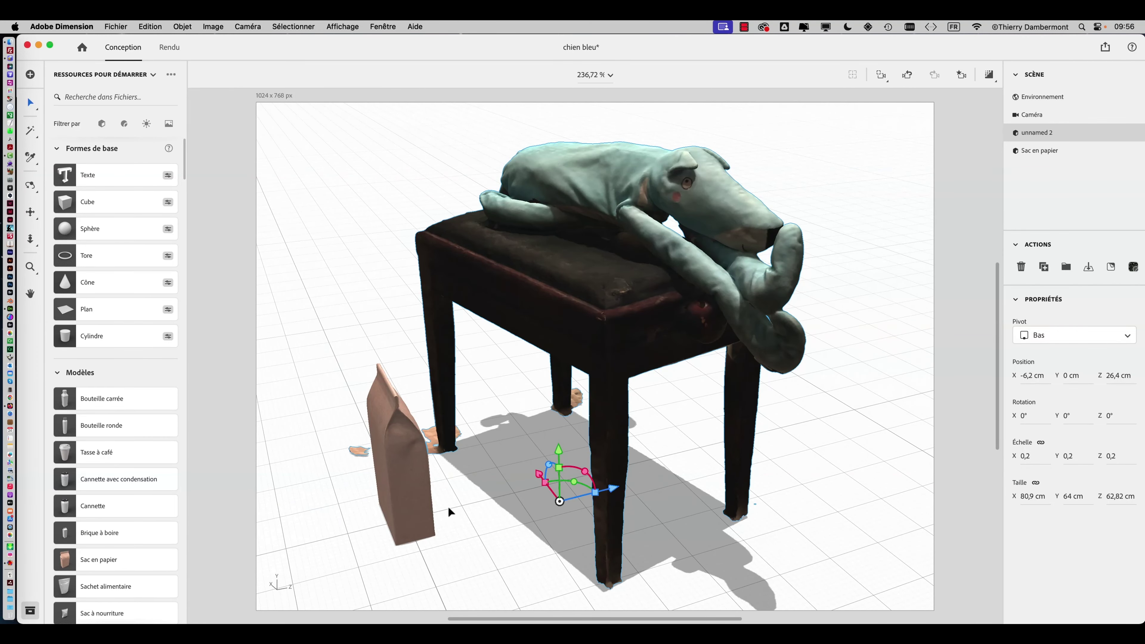
pyautogui.moveTo(527, 505); pyautogui.dragTo(478, 504, button='middle')
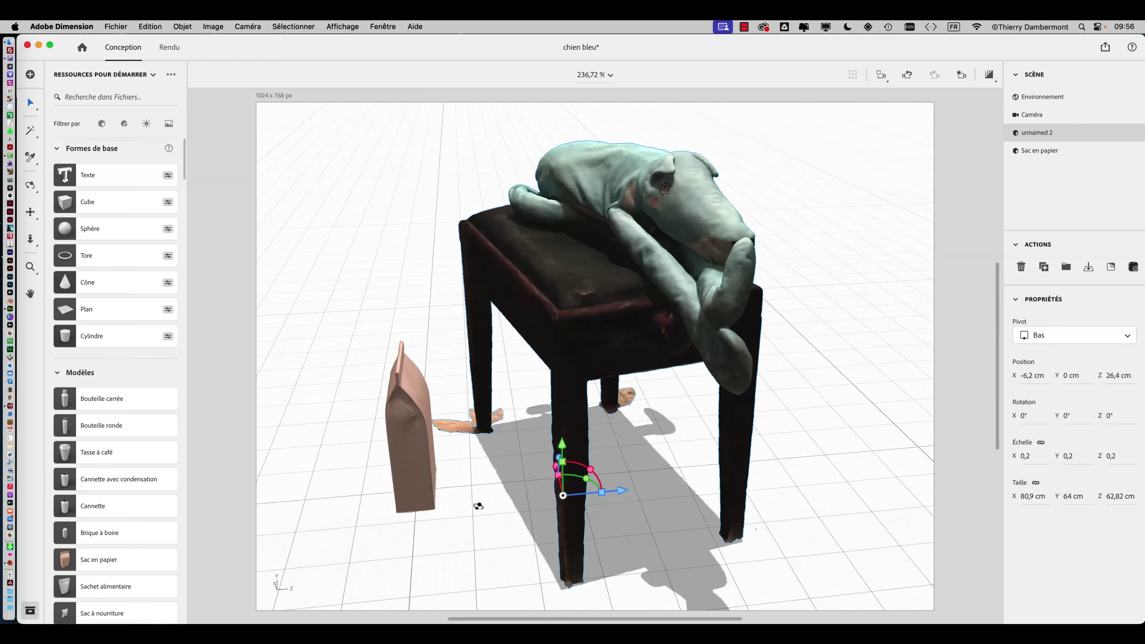
# Place the paper bag on the stool's seat beside the dog using surface alignment, at about X -18,6 cm, Y 48,2 cm, Z 27,3 cm
pyautogui.click(412, 444)
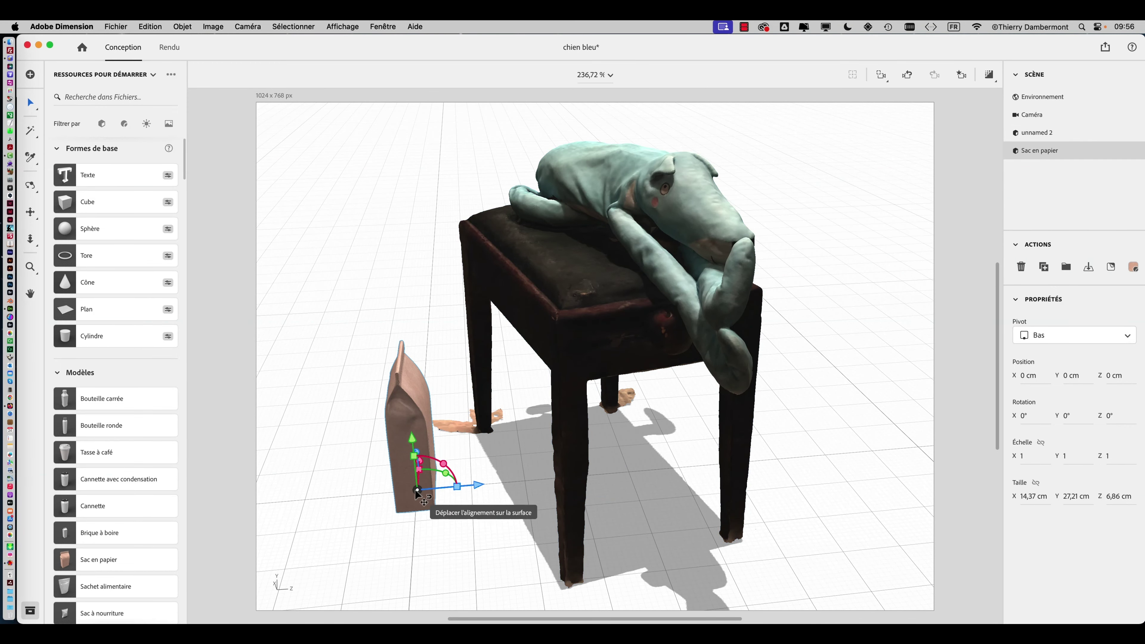
pyautogui.moveTo(423, 496); pyautogui.dragTo(577, 256)
pyautogui.moveTo(577, 256); pyautogui.dragTo(775, 409, button='middle')
pyautogui.scroll(-10, 774, 410)
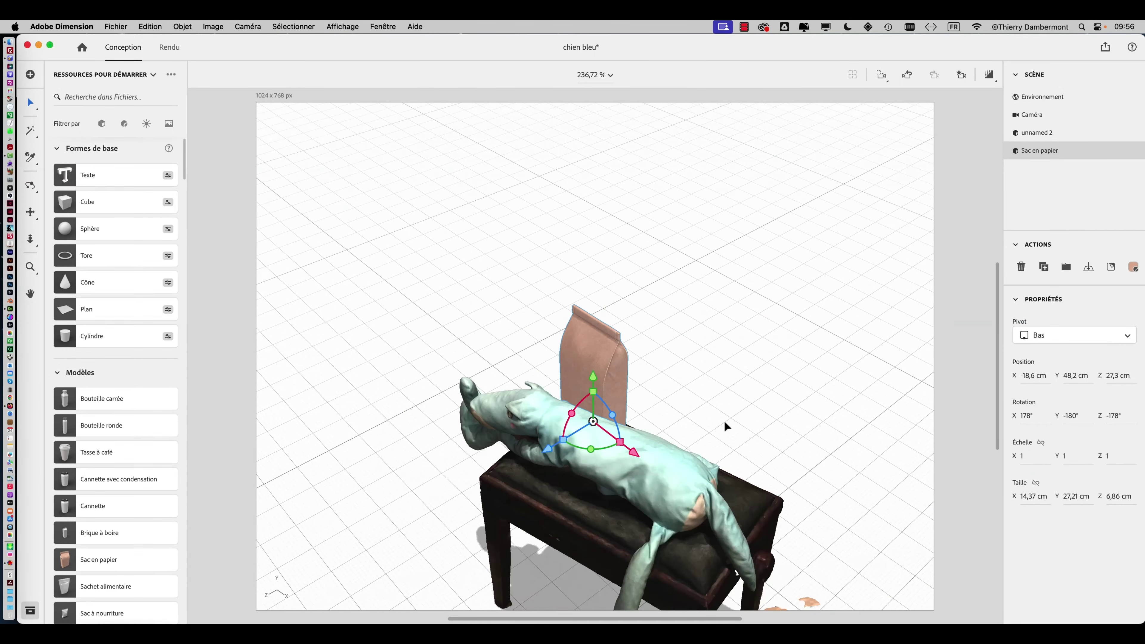
pyautogui.moveTo(658, 452); pyautogui.dragTo(772, 440, button='middle')
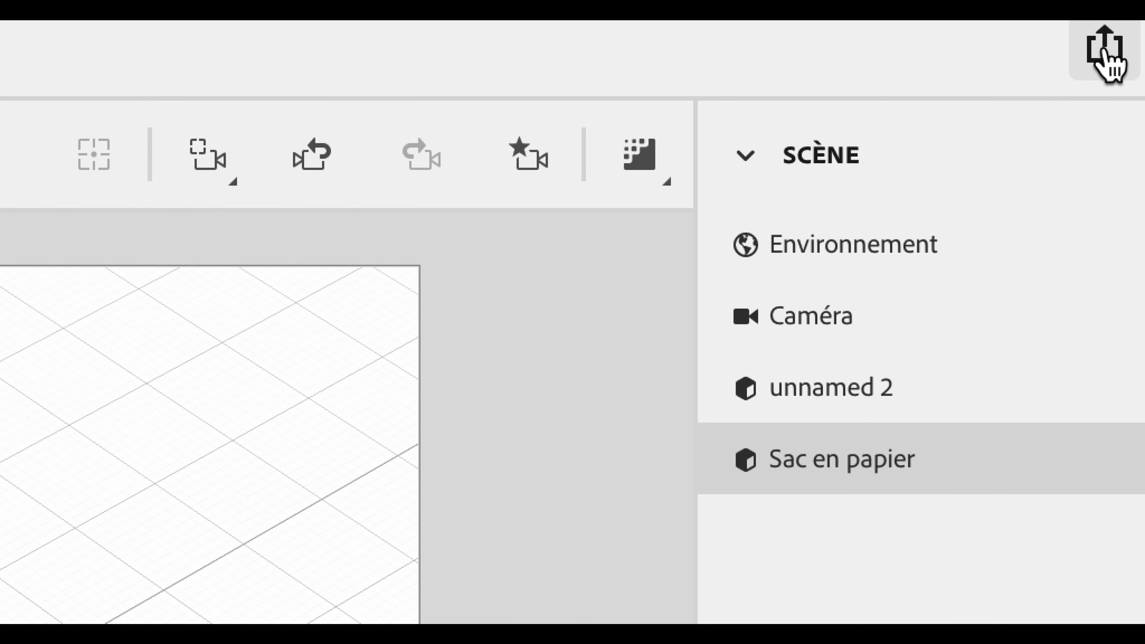
# Publish the 3D scene under the name "chien bleu et sachet" and create its public link
pyautogui.click(1106, 54)
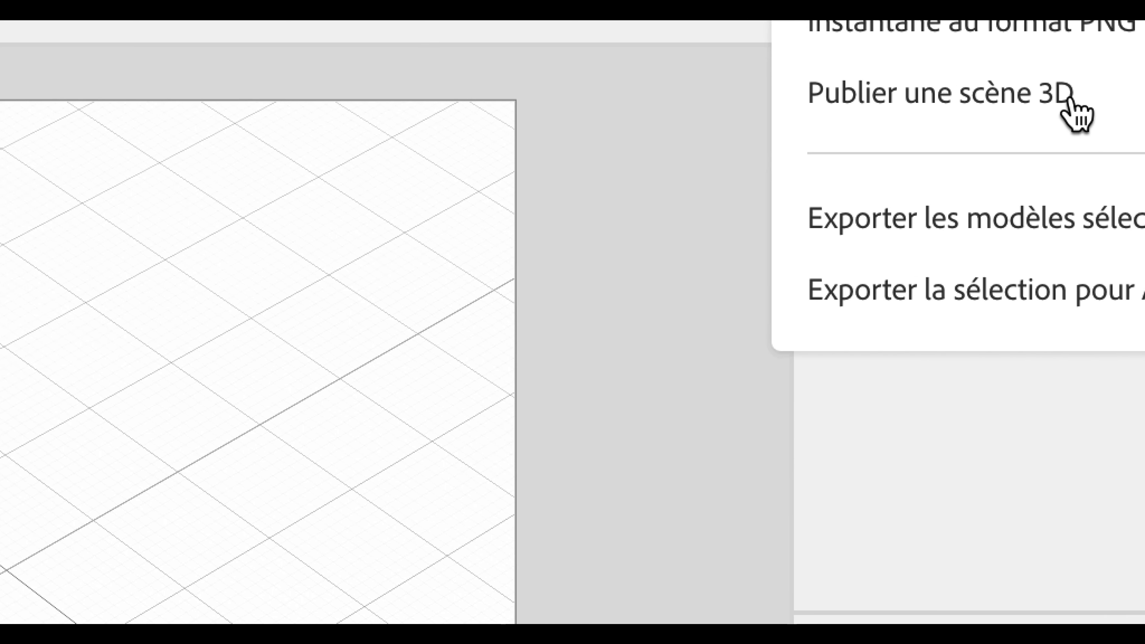
pyautogui.click(1114, 103)
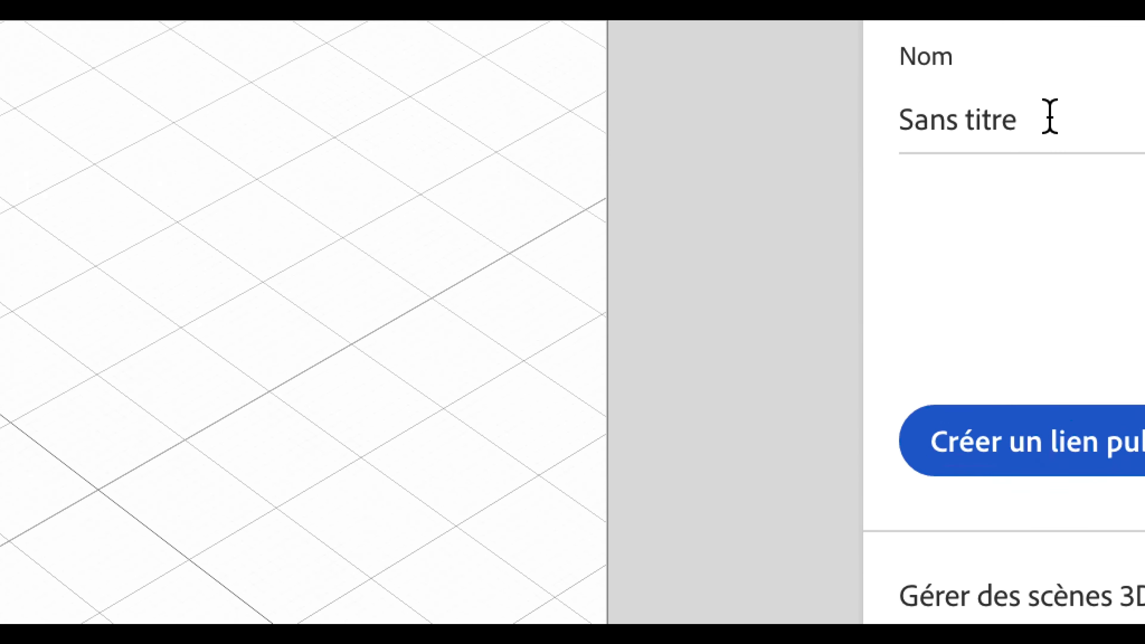
pyautogui.click(1050, 117)
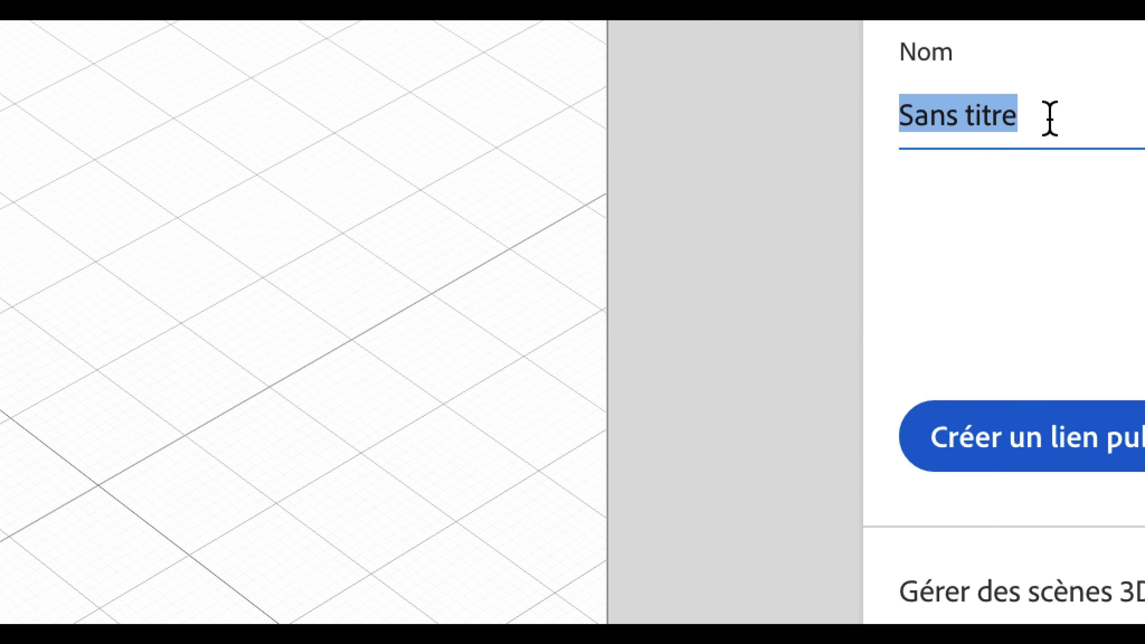
pyautogui.write('chien bleu et sachet')
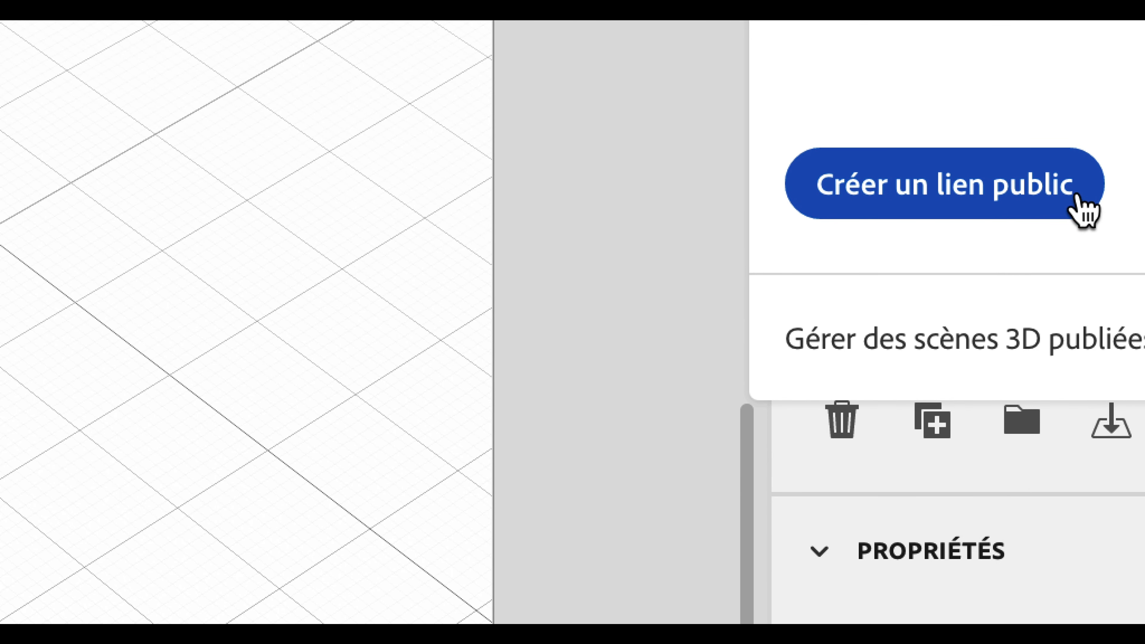
pyautogui.click(1082, 205)
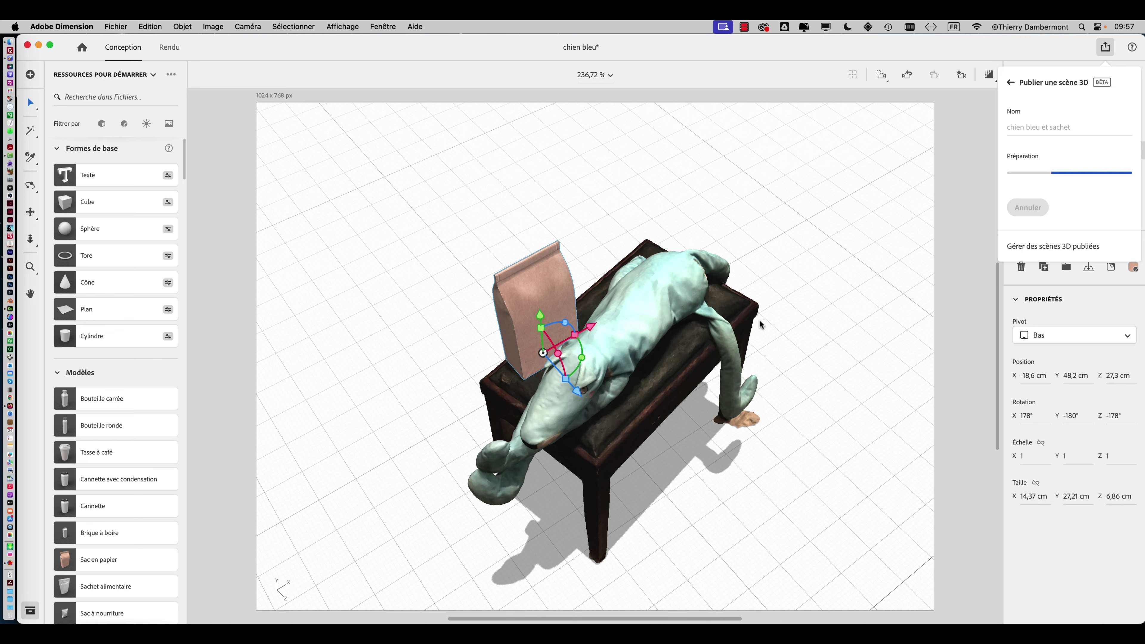
# Switch to Firefox and look at the green Docooler backdrop's product page and the 1.5 x 2.1m studio backdrop image
pyautogui.press('super+Tab')
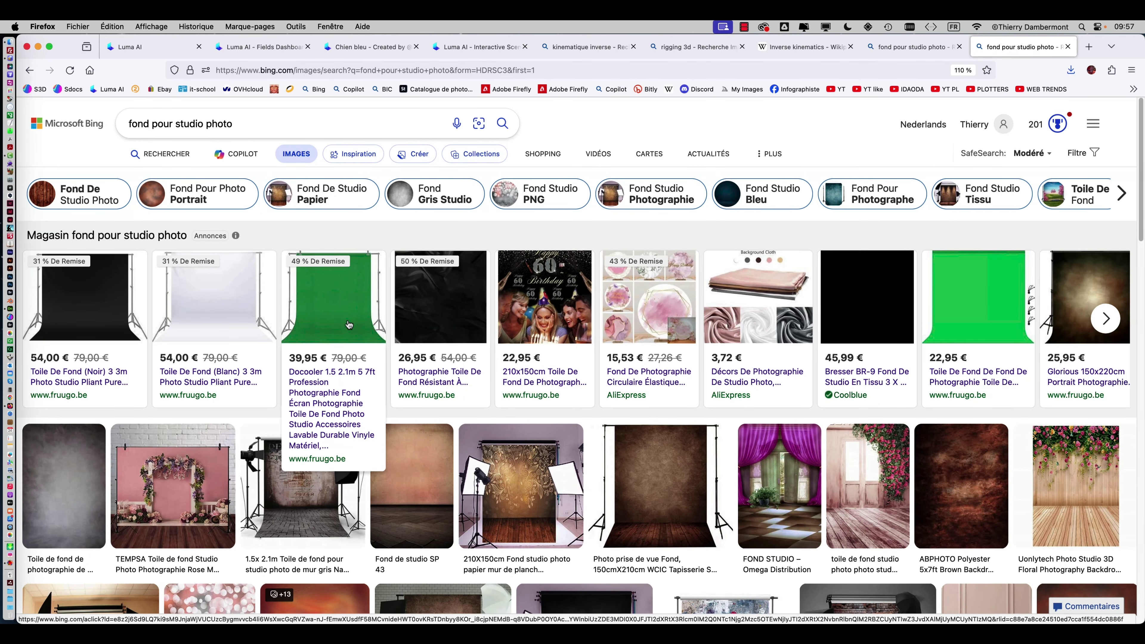
pyautogui.click(347, 323)
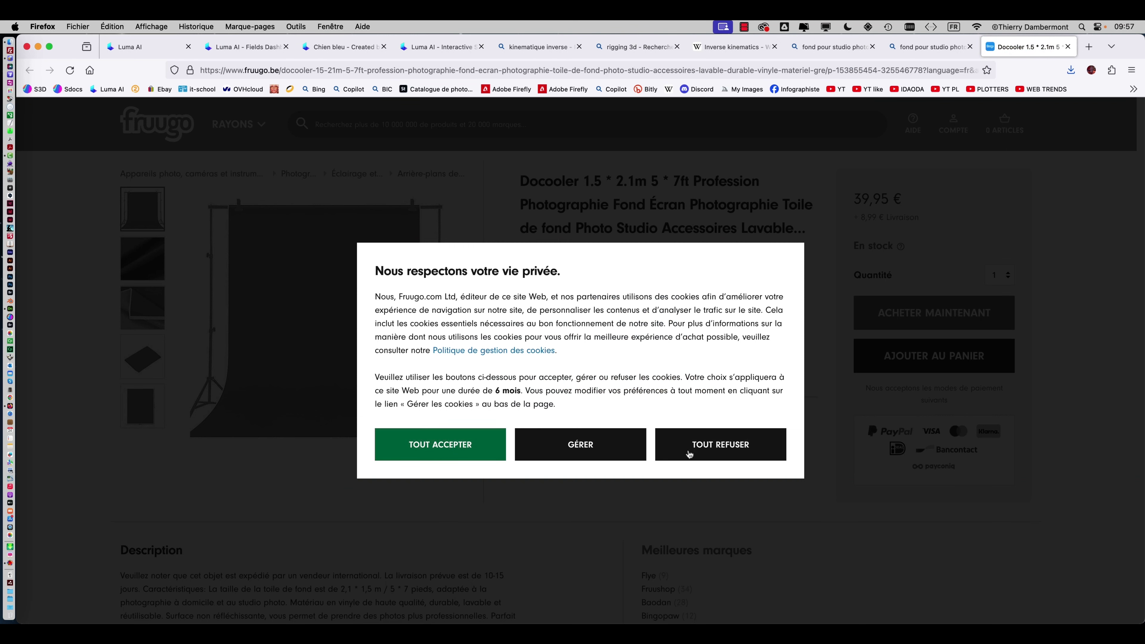
pyautogui.click(421, 452)
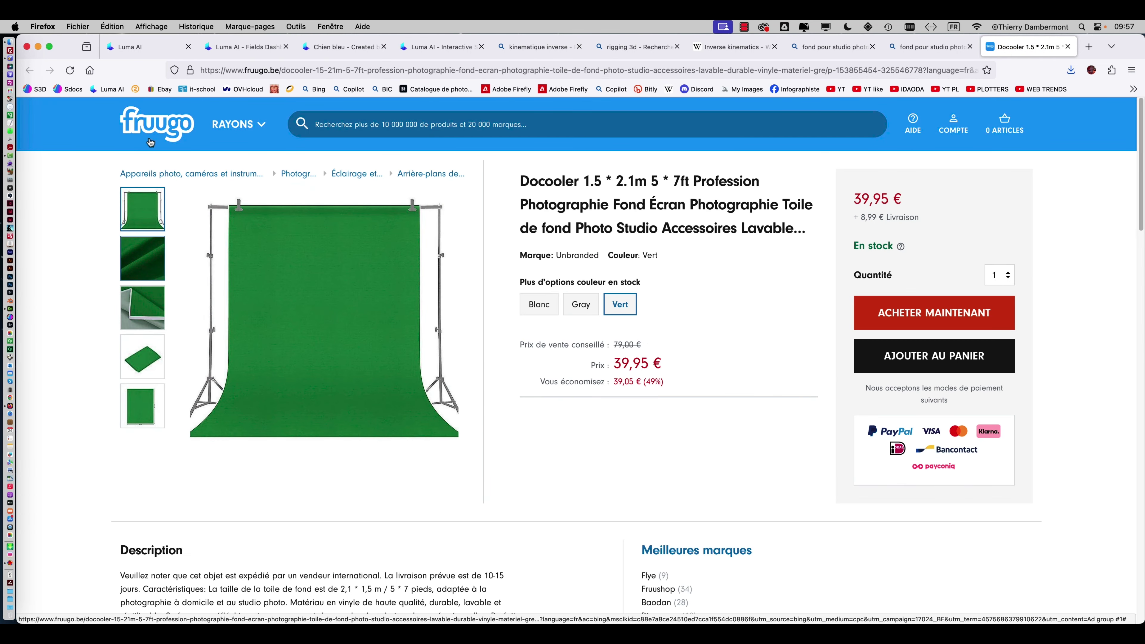
pyautogui.click(919, 49)
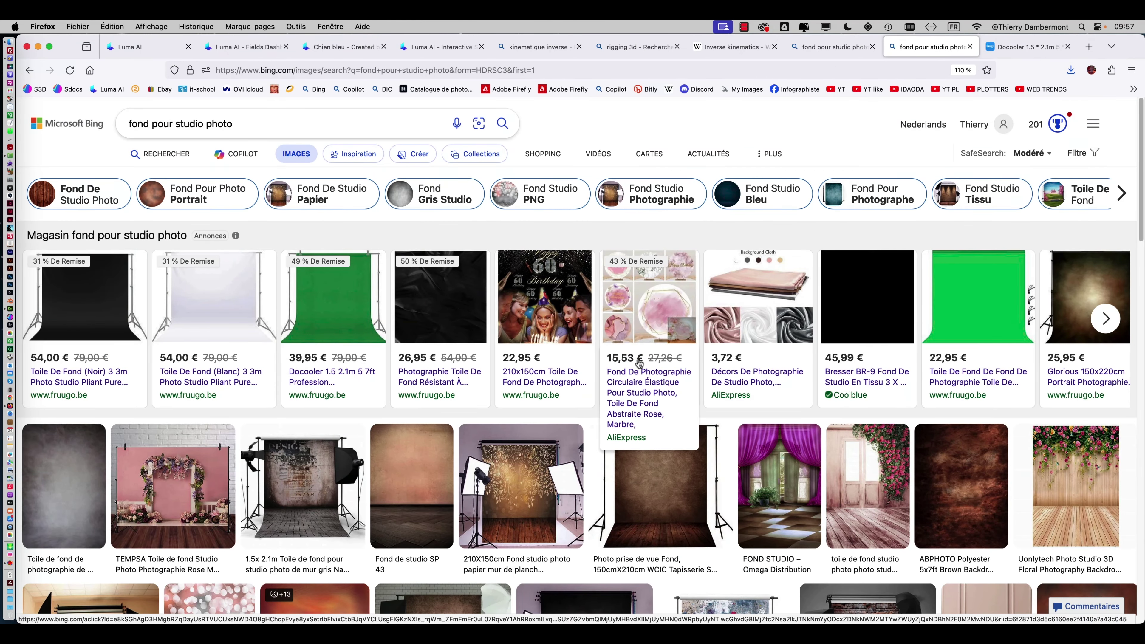
pyautogui.click(314, 458)
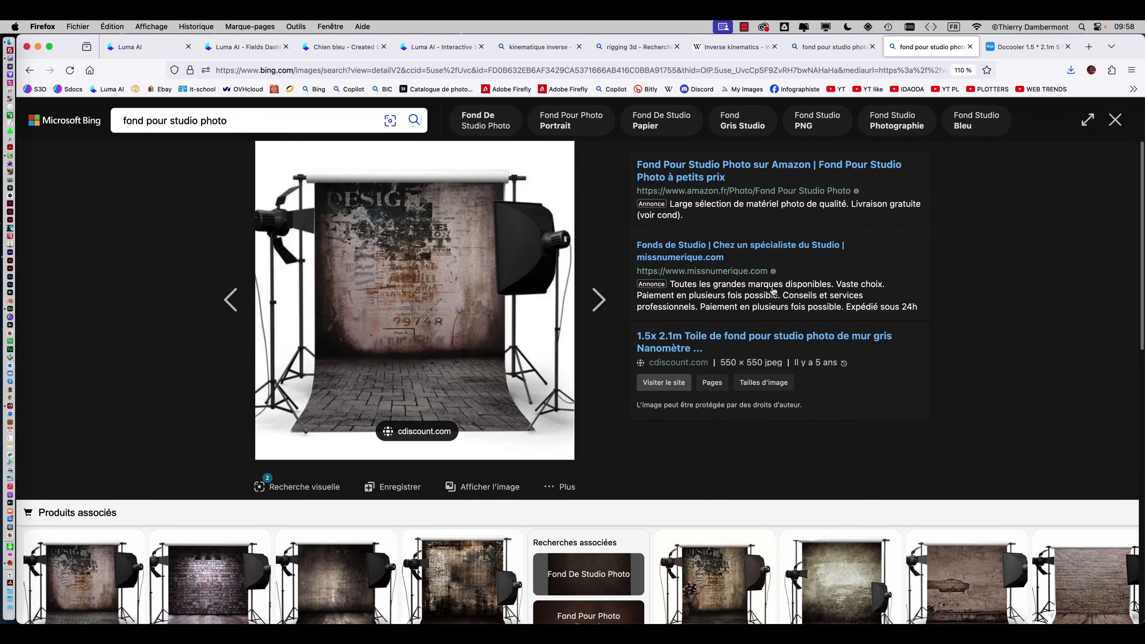
pyautogui.click(1116, 119)
# Switch back to Adobe Dimension and open the published scene on the web
pyautogui.press('super+Tab')
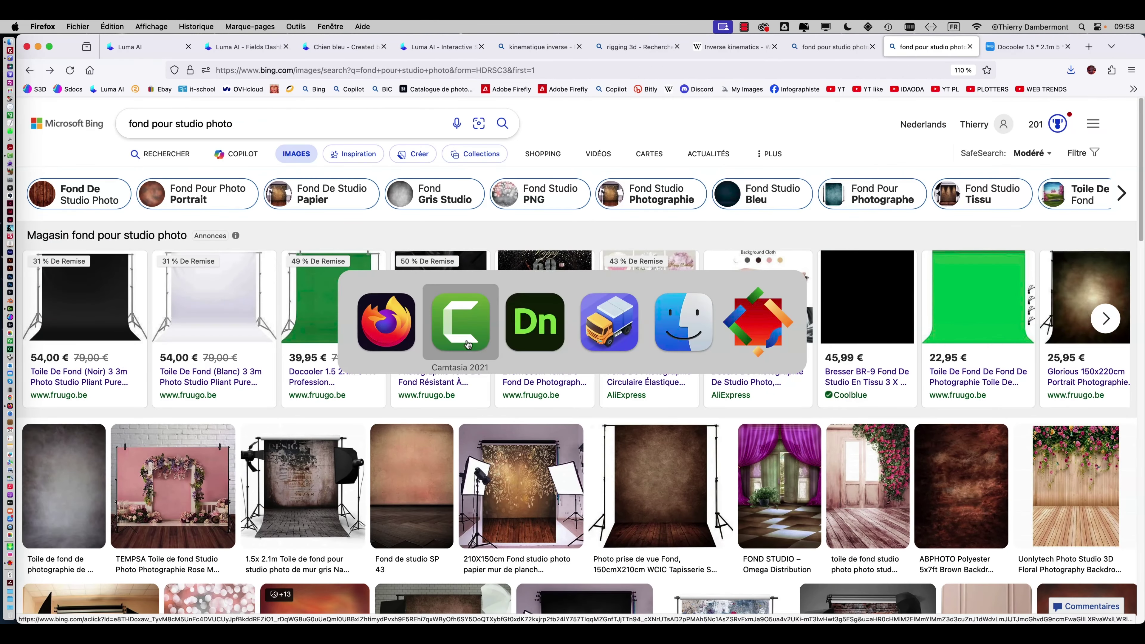
pyautogui.click(548, 332)
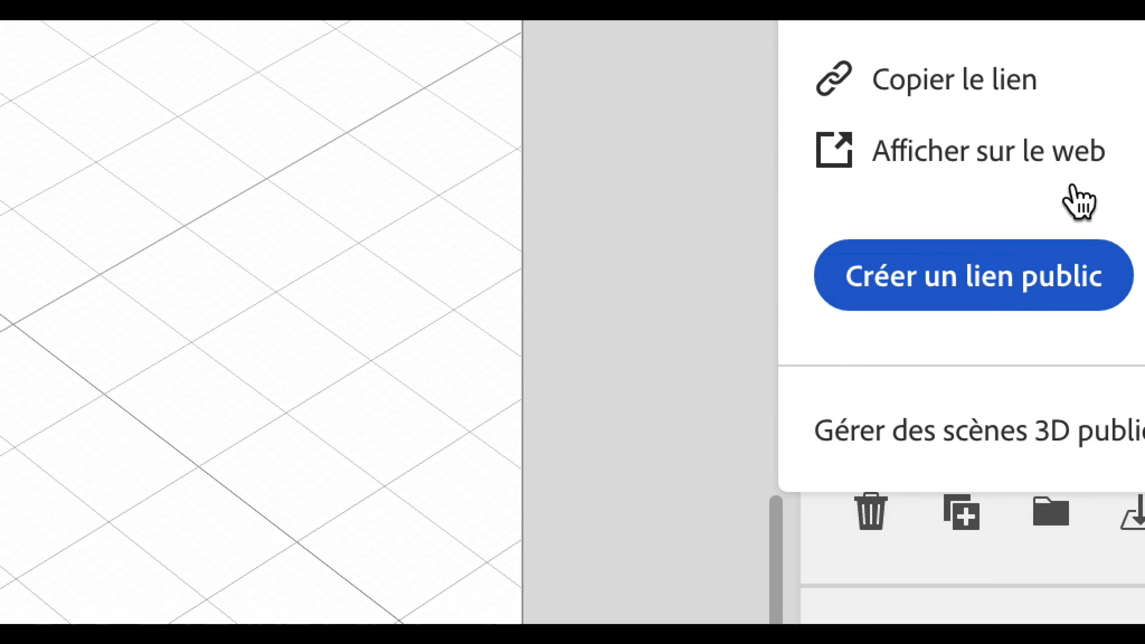
pyautogui.click(1072, 182)
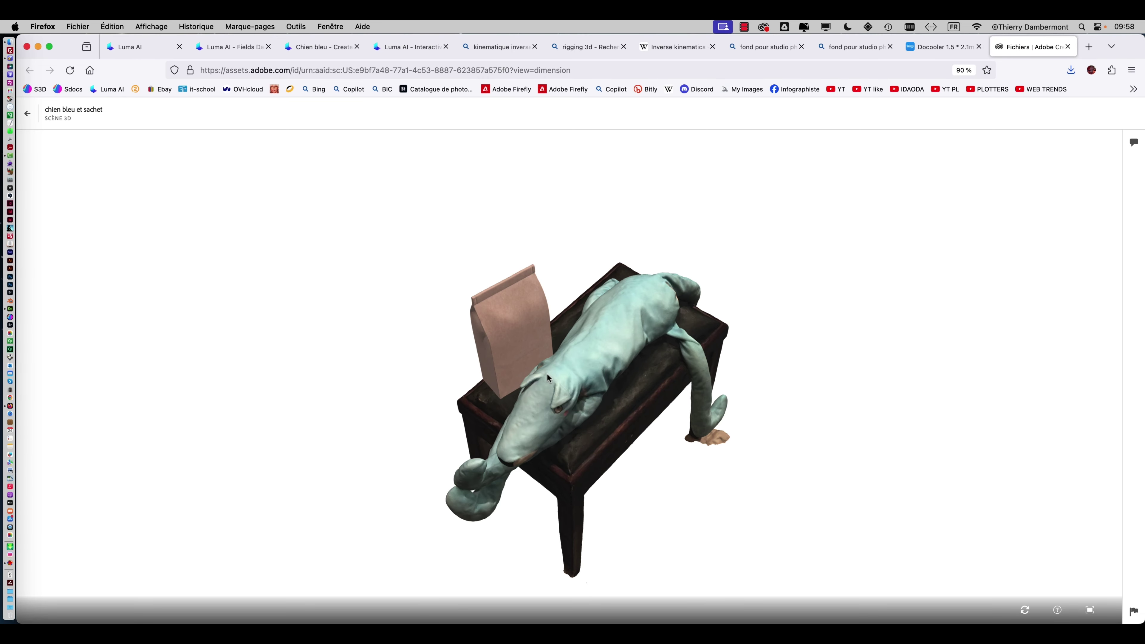
# Examine the dog, stool and paper bag from several angles in the published scene's web viewer
pyautogui.moveTo(544, 359); pyautogui.dragTo(592, 310)
pyautogui.moveTo(526, 395); pyautogui.dragTo(766, 435)
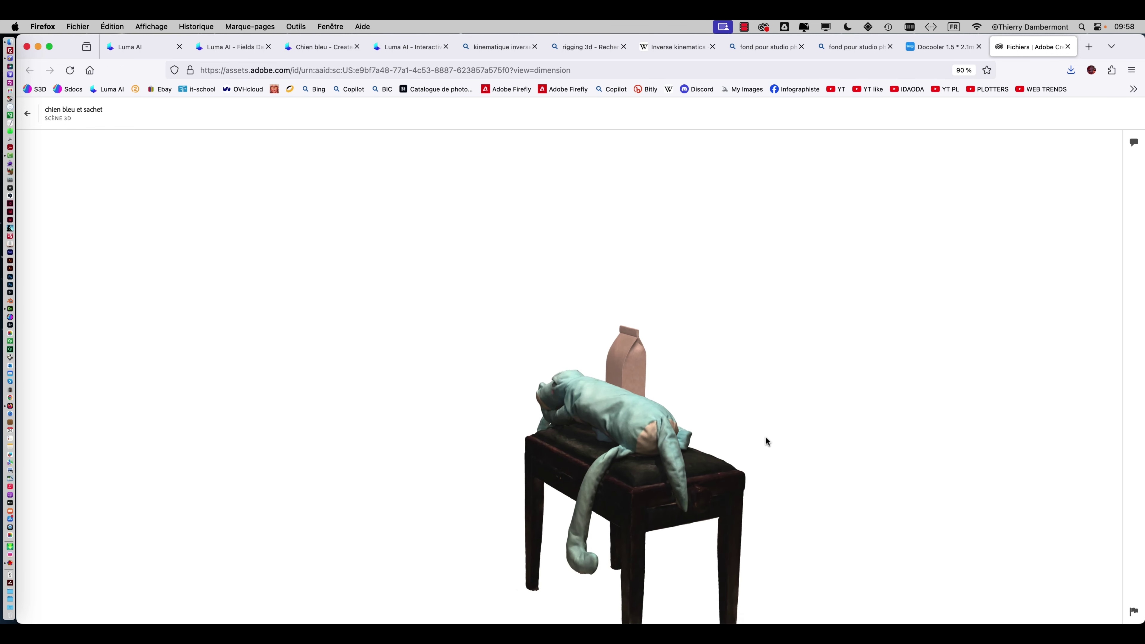
pyautogui.moveTo(670, 374); pyautogui.dragTo(569, 339)
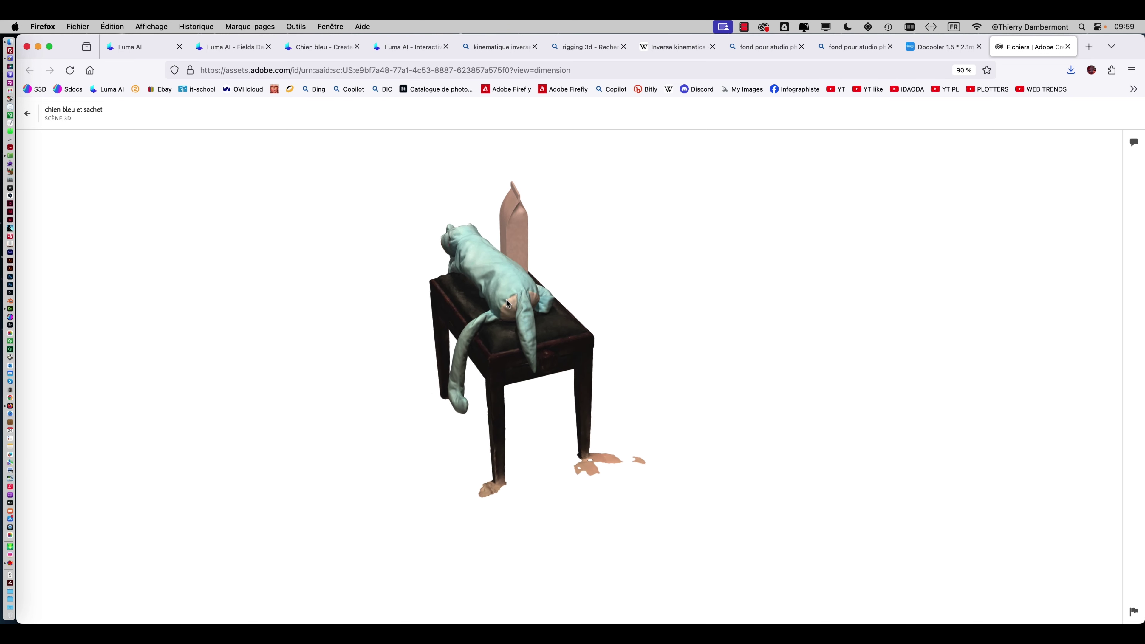
pyautogui.scroll(3, 505, 299)
pyautogui.moveTo(506, 298); pyautogui.dragTo(651, 268)
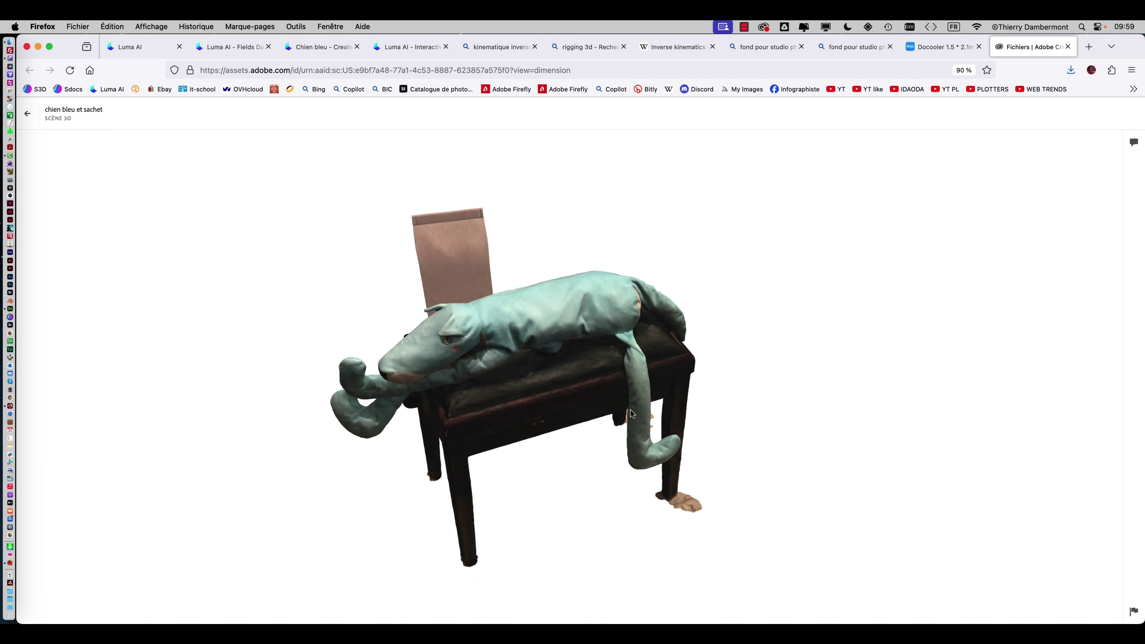
# Return to Adobe Dimension, close the publishing options and add three-point lighting (Éclairage à 3 points) to the scene
pyautogui.press('super+Tab')
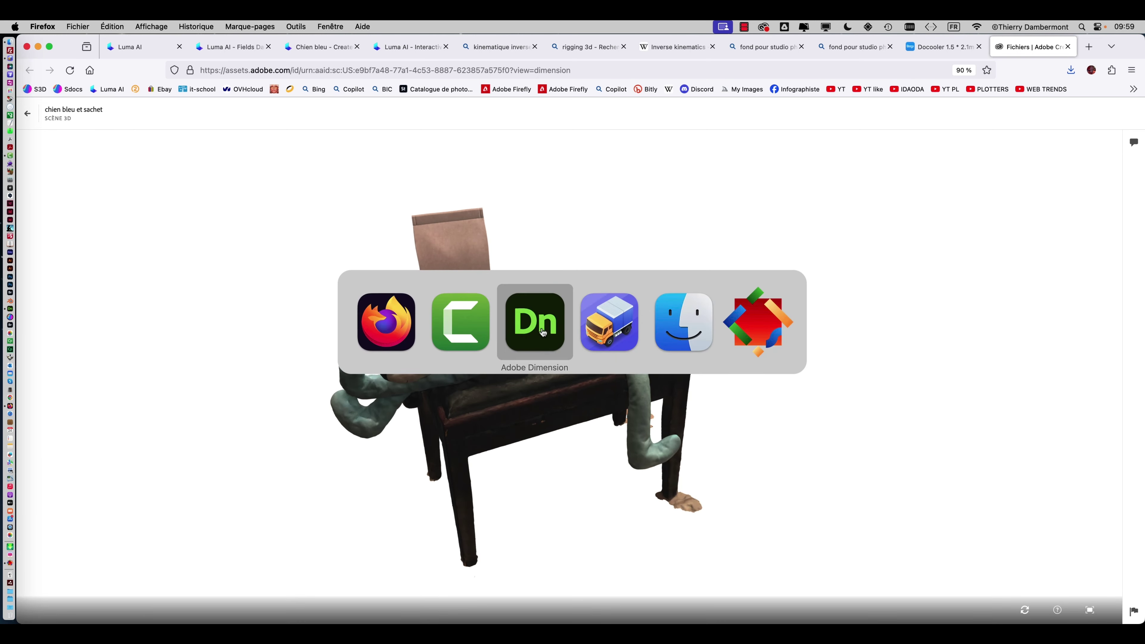
pyautogui.click(536, 325)
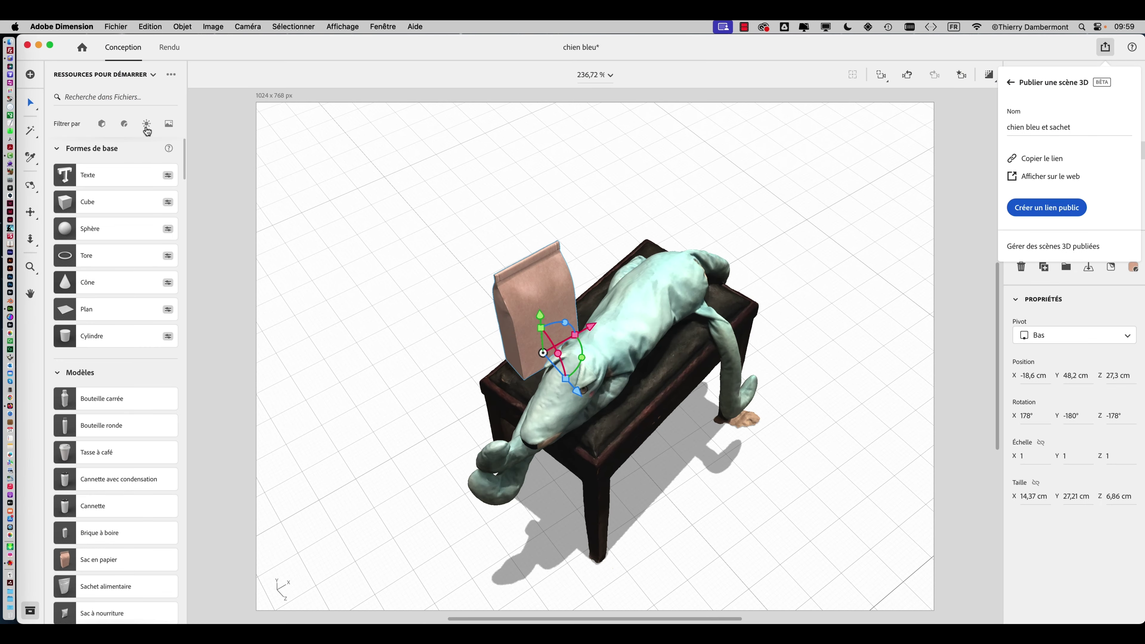
pyautogui.press('Escape')
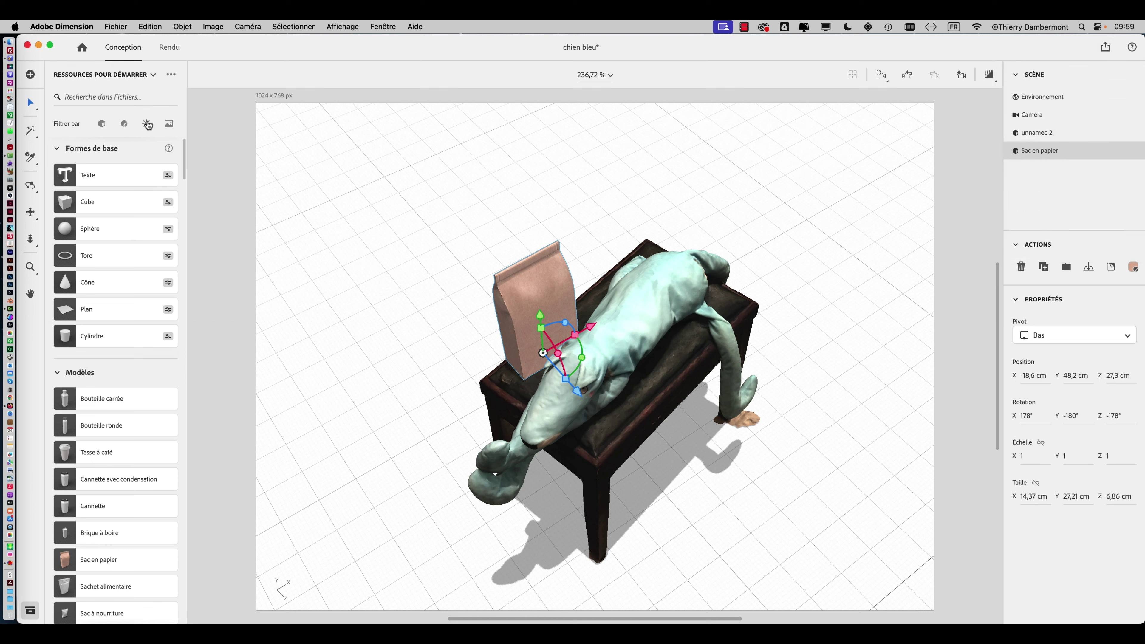
pyautogui.click(147, 123)
pyautogui.click(108, 256)
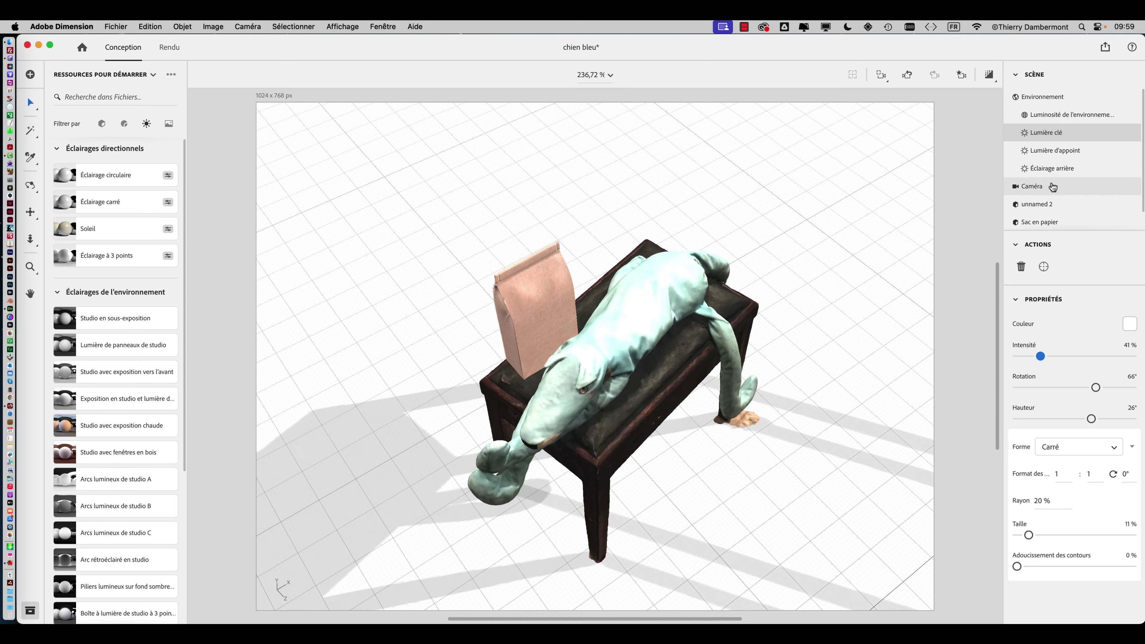
# Check the settings of the fill light (Lumière d'appoint) and the back light (Éclairage arrière)
pyautogui.click(1055, 151)
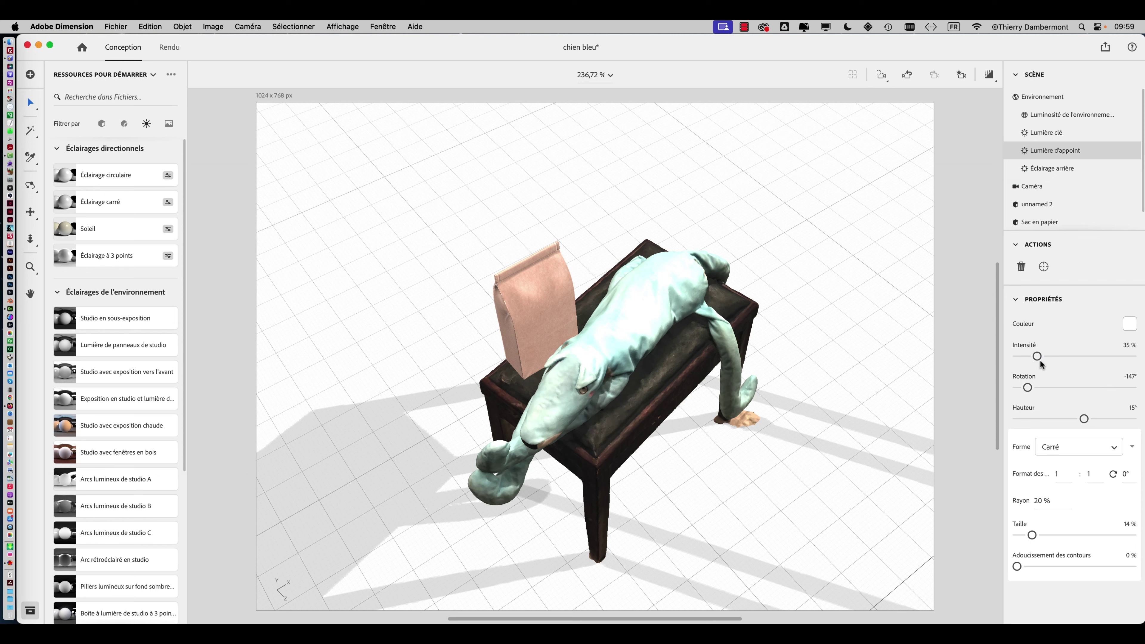
pyautogui.click(1053, 169)
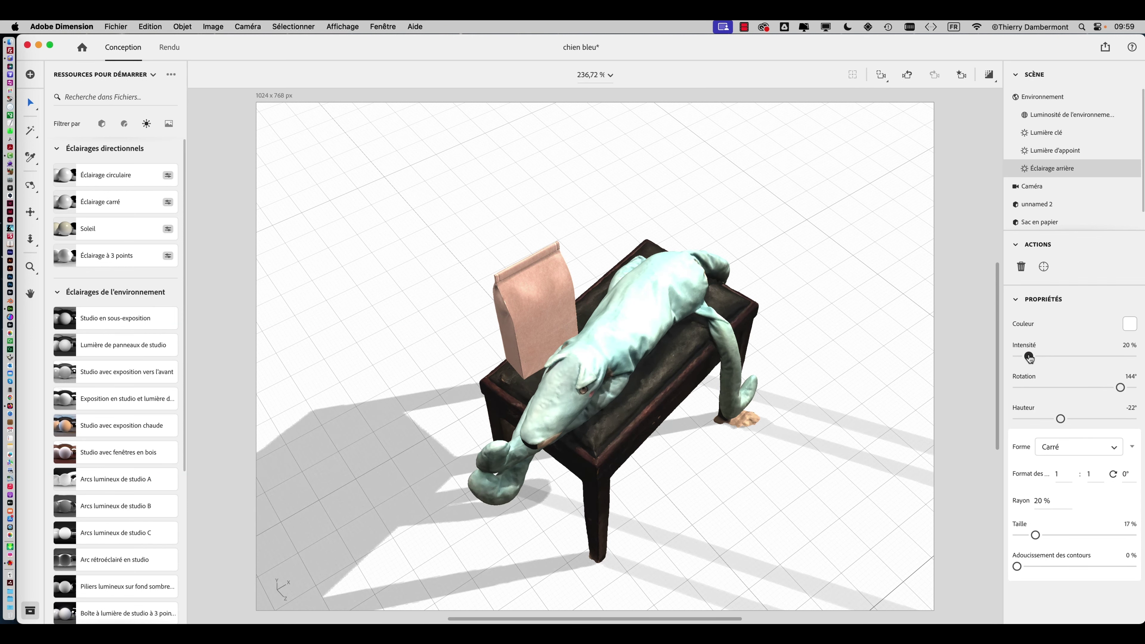
pyautogui.moveTo(884, 361); pyautogui.dragTo(758, 332, button='right')
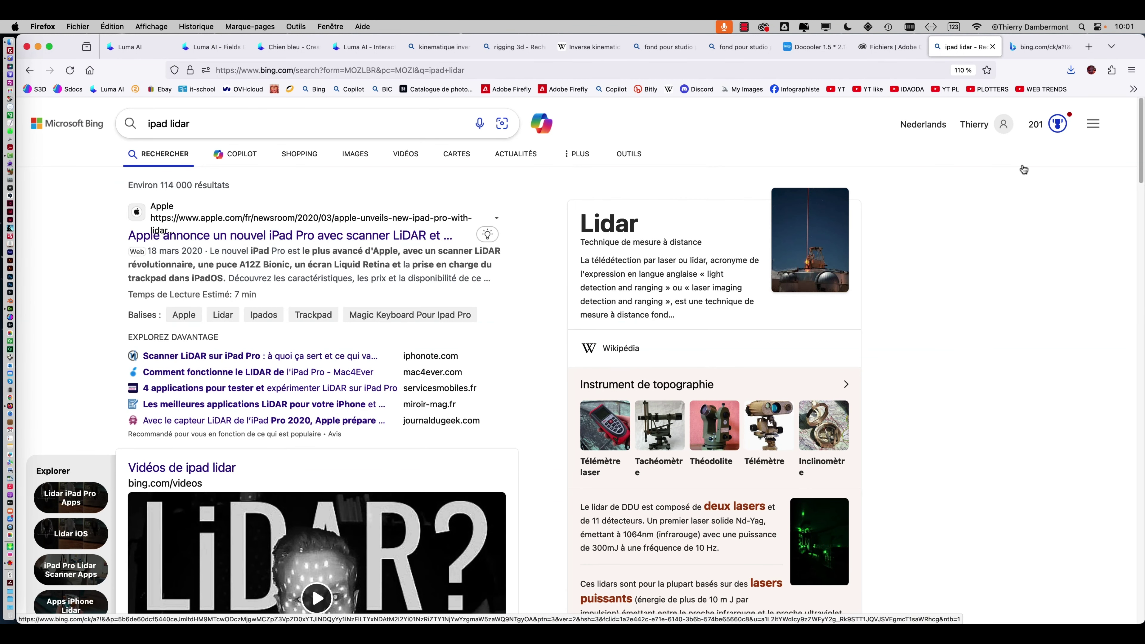
# In Firefox, view Apple's press release on the iPad Pro with LiDAR scanner and read through it
pyautogui.click(1034, 49)
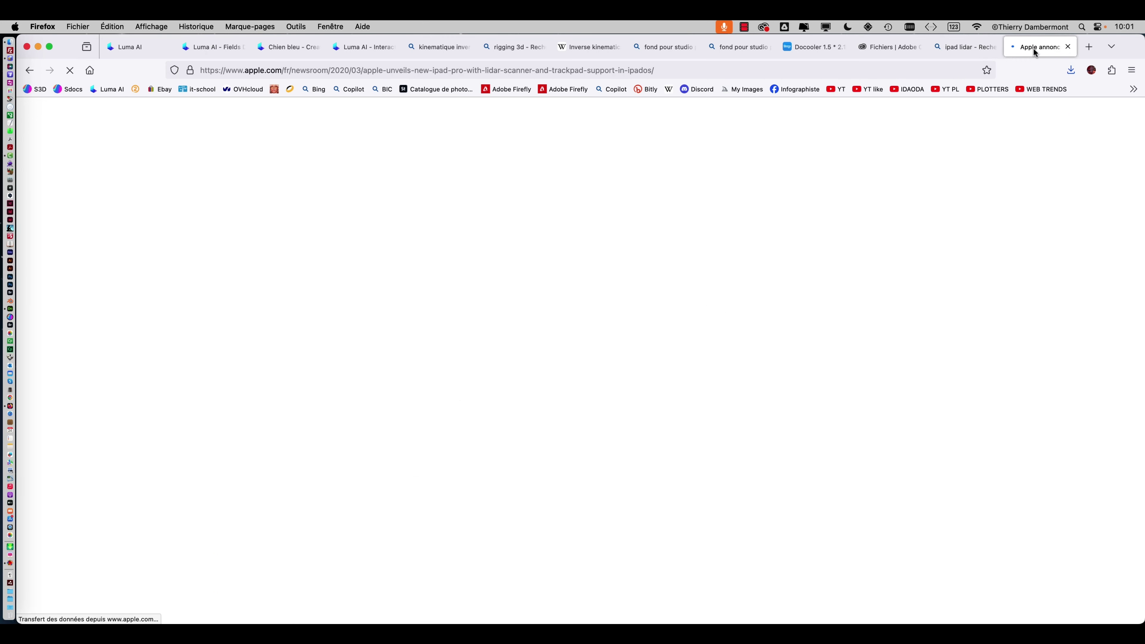
pyautogui.scroll(-2, 859, 265)
pyautogui.scroll(-2, 861, 263)
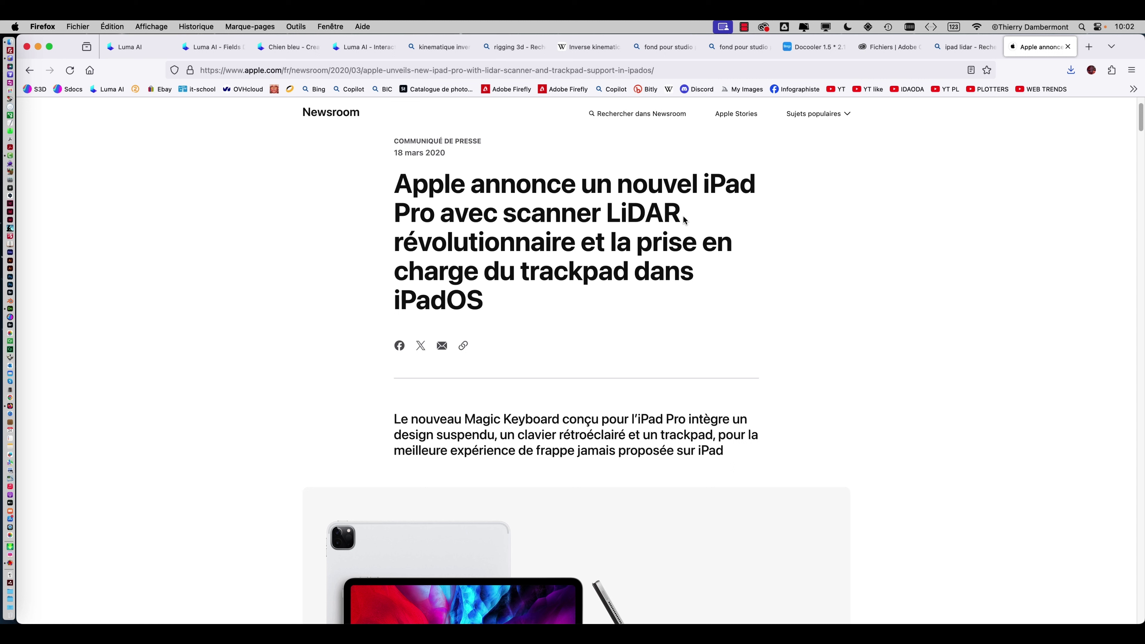
pyautogui.scroll(-15, 684, 220)
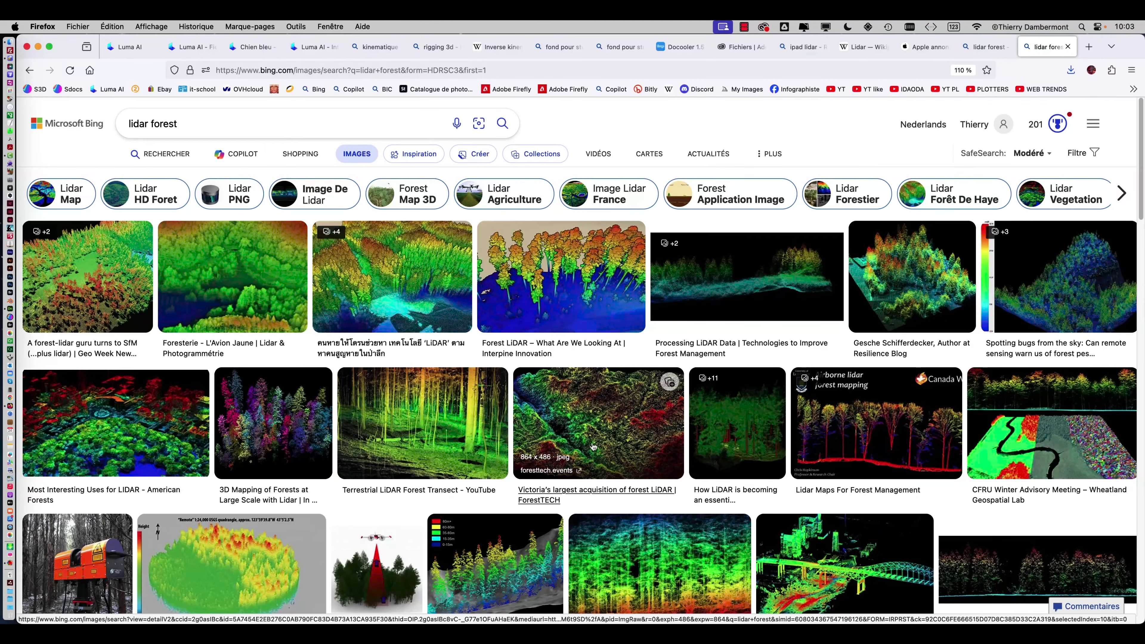
# Browse the "lidar forest" image results and view the 1100Ha LiDAR Project image for mine and forest management
pyautogui.scroll(-2, 605, 440)
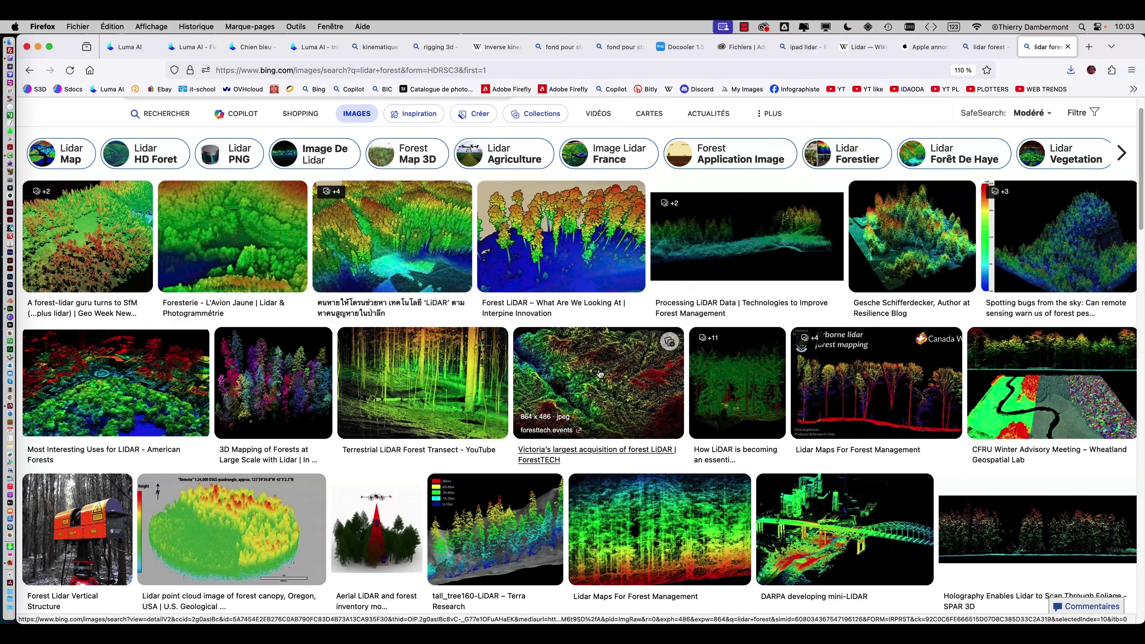
pyautogui.scroll(-2, 599, 373)
pyautogui.scroll(-5, 600, 374)
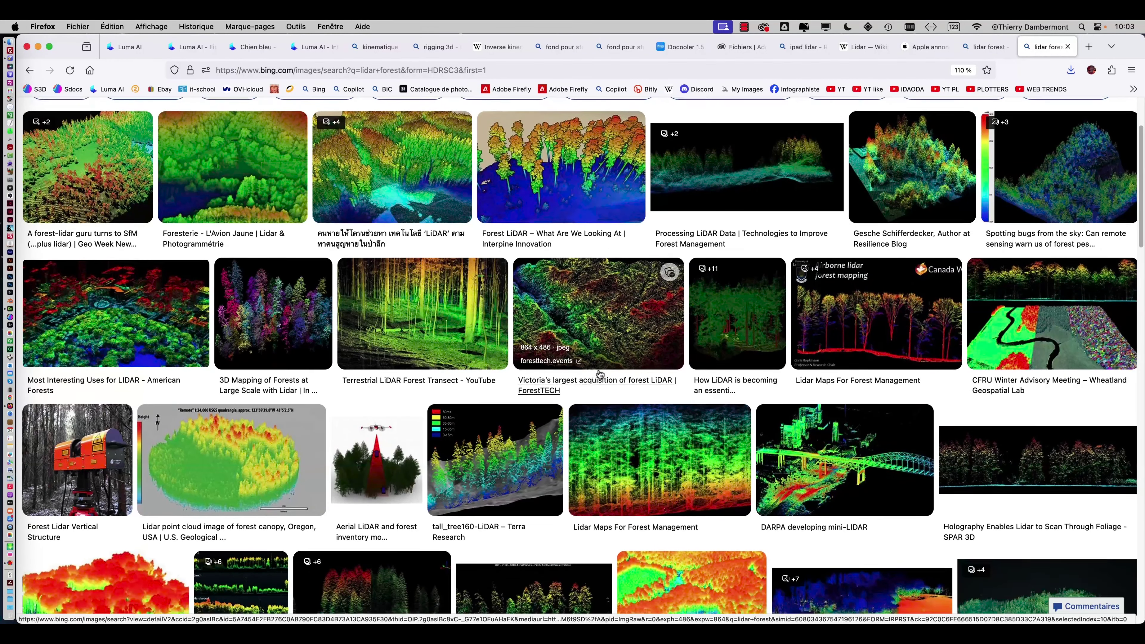
pyautogui.scroll(-10, 600, 374)
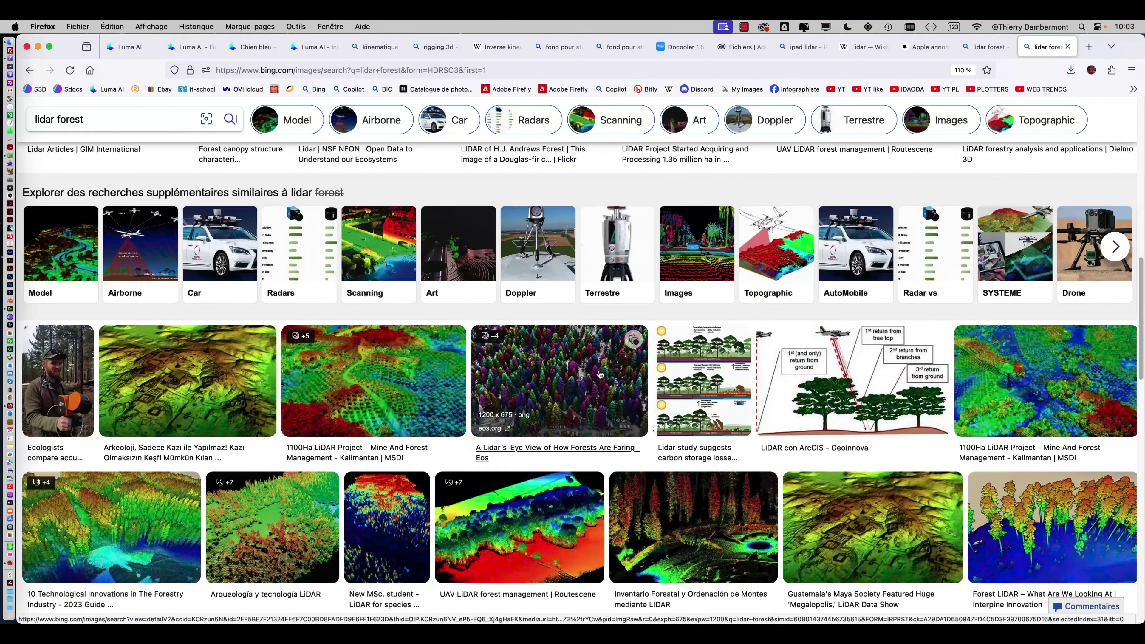
pyautogui.scroll(-1, 496, 368)
pyautogui.click(398, 360)
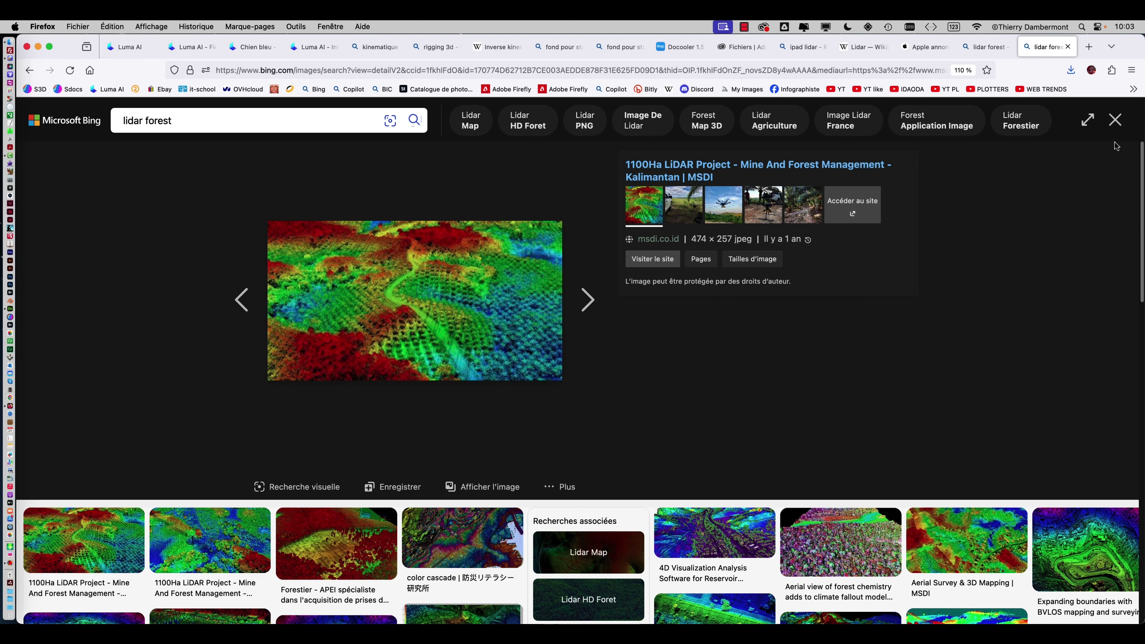
pyautogui.click(1116, 121)
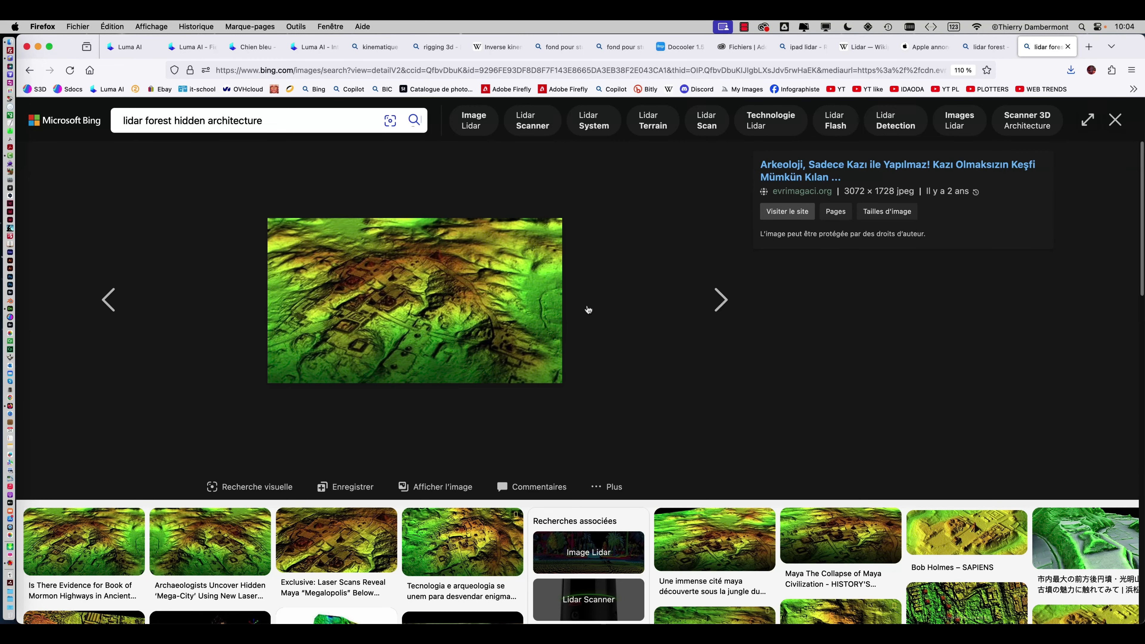
# Browse the "lidar forest hidden architecture" image results, then revisit the "lidar forest" web results
pyautogui.click(1115, 120)
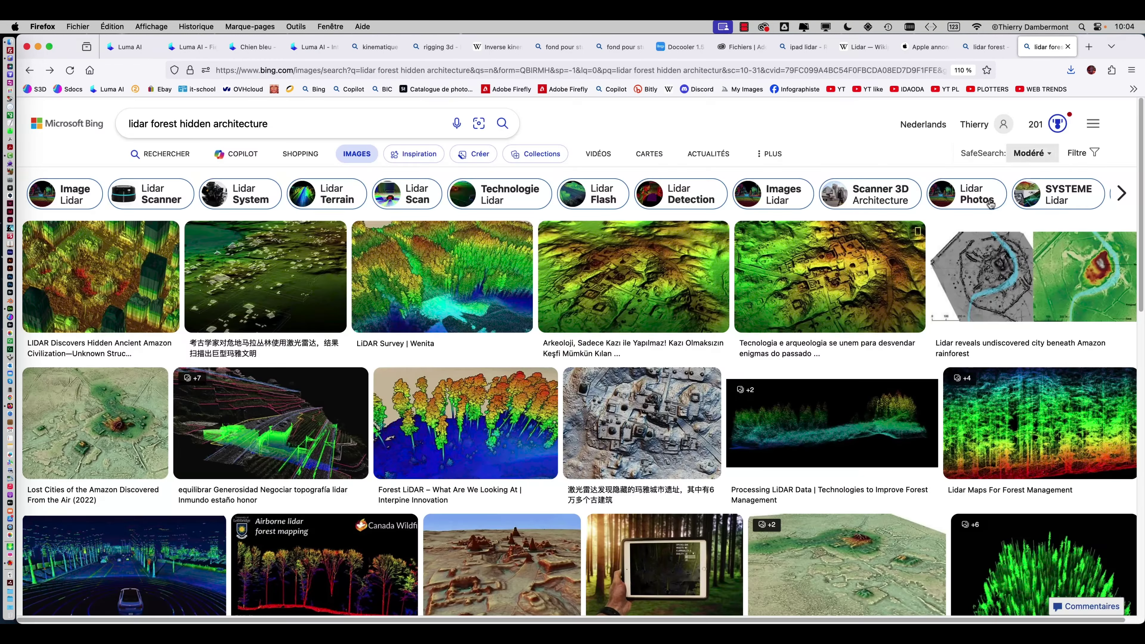
pyautogui.scroll(-3, 288, 323)
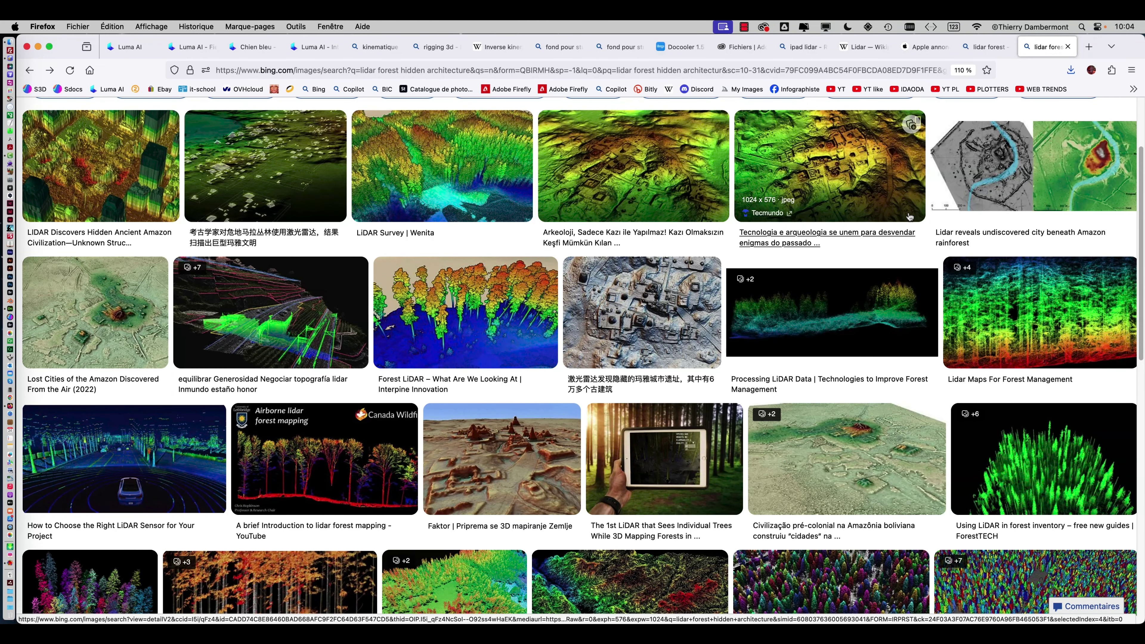
pyautogui.click(986, 47)
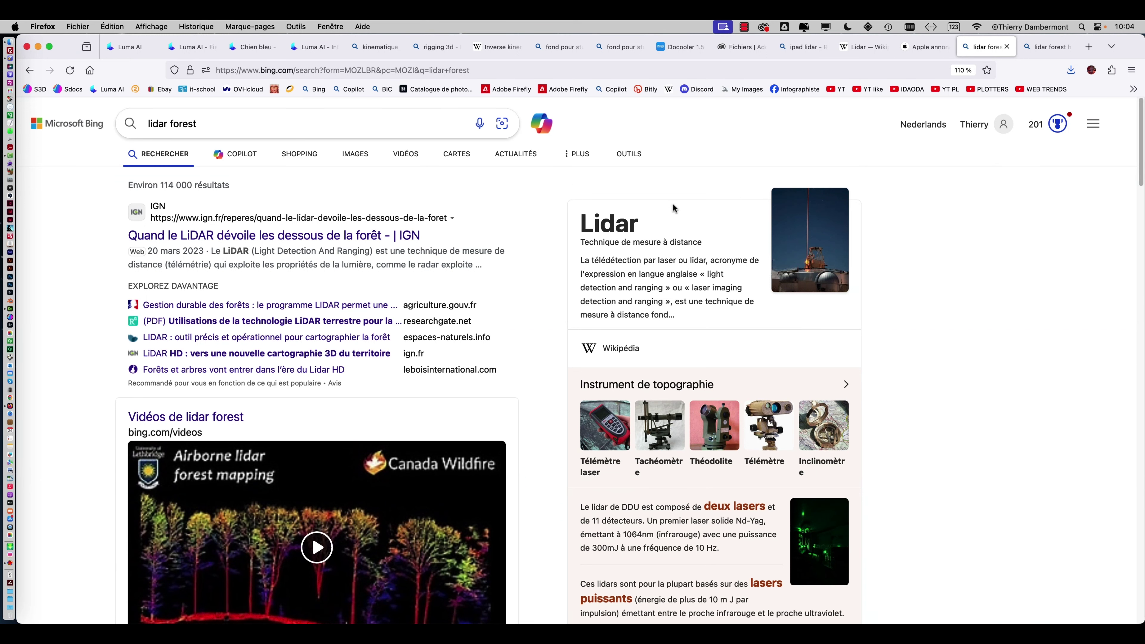
pyautogui.press('super+Tab')
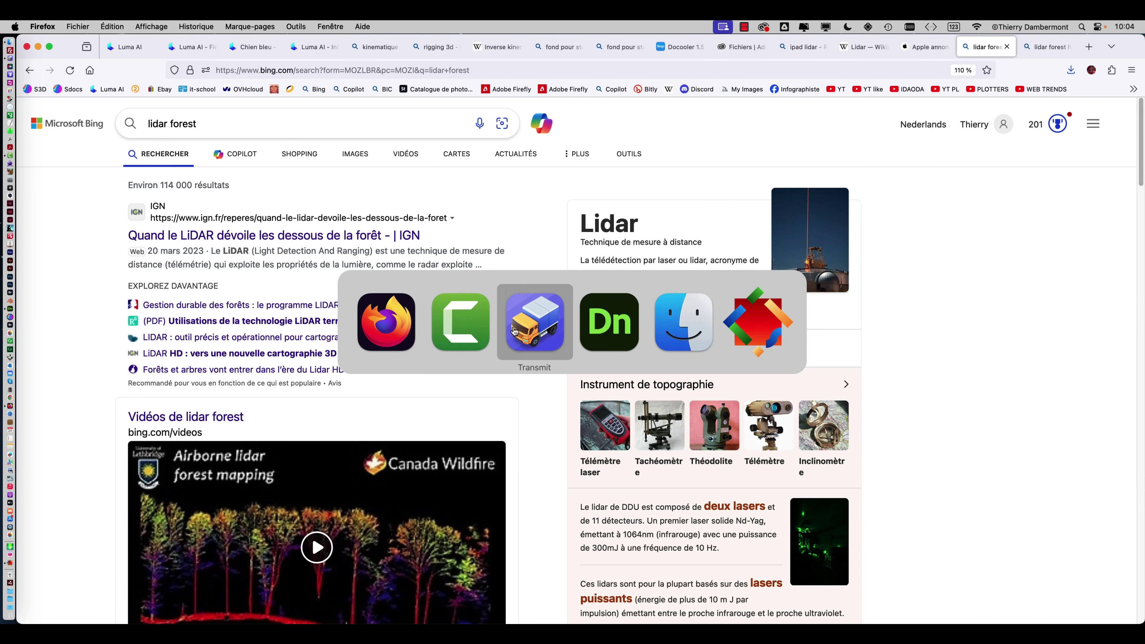
# Switch to Adobe Dimension and reposition the paper bag beside the dog at X -19.8, Y 48.1, Z 28.5 cm, rotated Y 21° and Z 4°
pyautogui.click(602, 337)
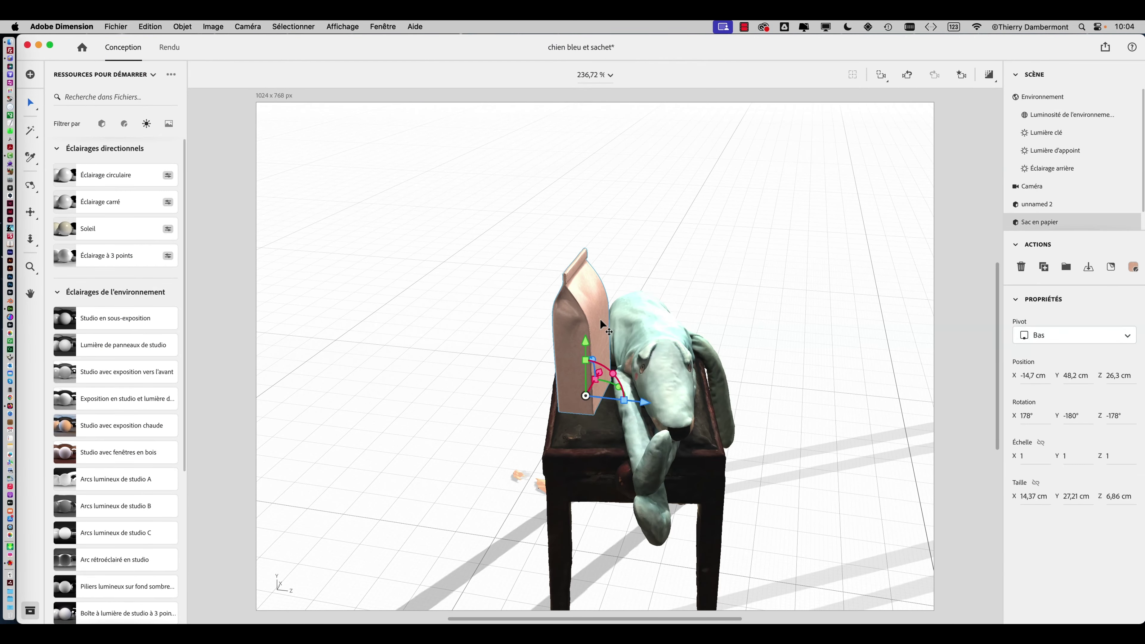
pyautogui.moveTo(601, 319); pyautogui.dragTo(673, 329)
pyautogui.moveTo(716, 317); pyautogui.dragTo(534, 392, button='right')
pyautogui.moveTo(551, 392); pyautogui.dragTo(543, 336, button='middle')
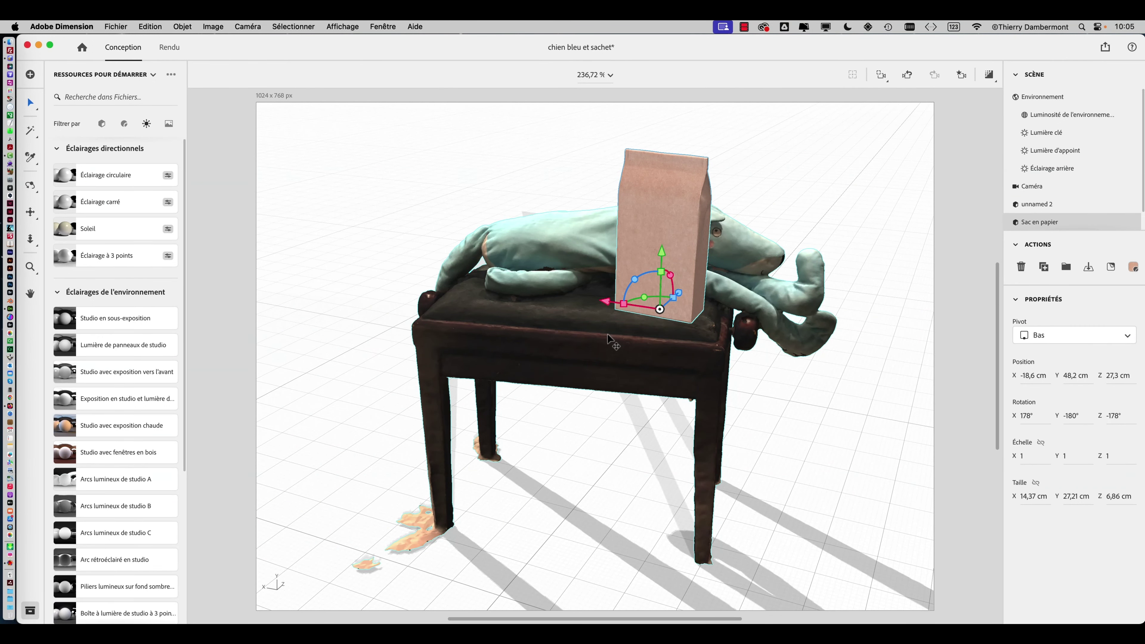
pyautogui.moveTo(608, 339)
pyautogui.mouseDown(button='right')
pyautogui.moveTo(529, 309)
pyautogui.moveTo(573, 334)
pyautogui.moveTo(606, 327)
pyautogui.mouseUp(button='right')
pyautogui.moveTo(607, 334); pyautogui.dragTo(656, 346)
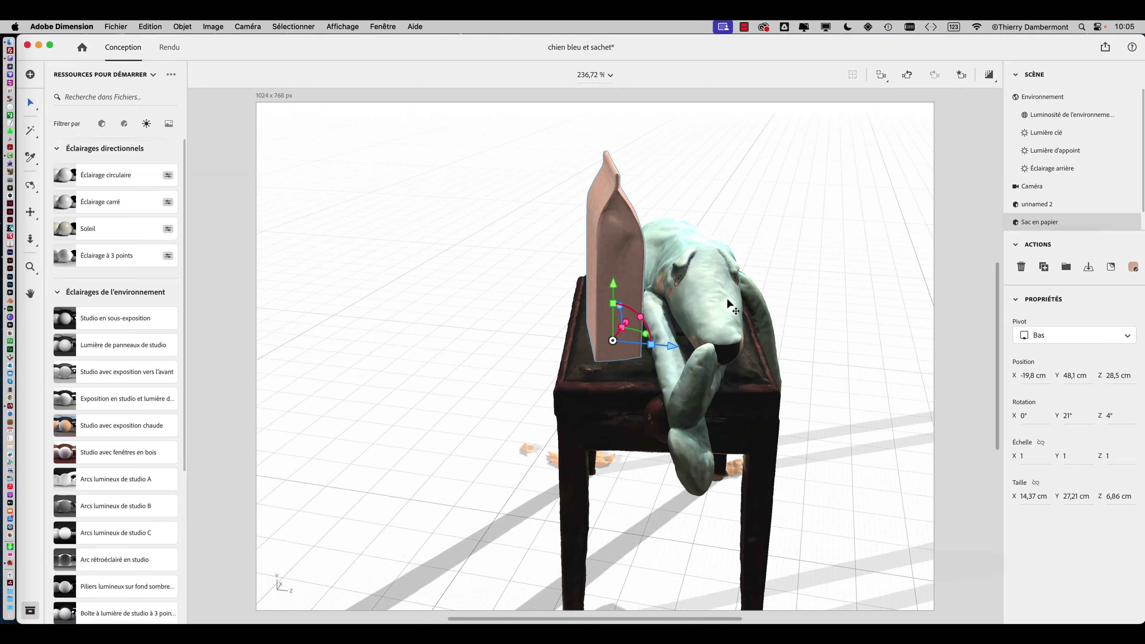
pyautogui.moveTo(729, 307); pyautogui.dragTo(722, 412, button='middle')
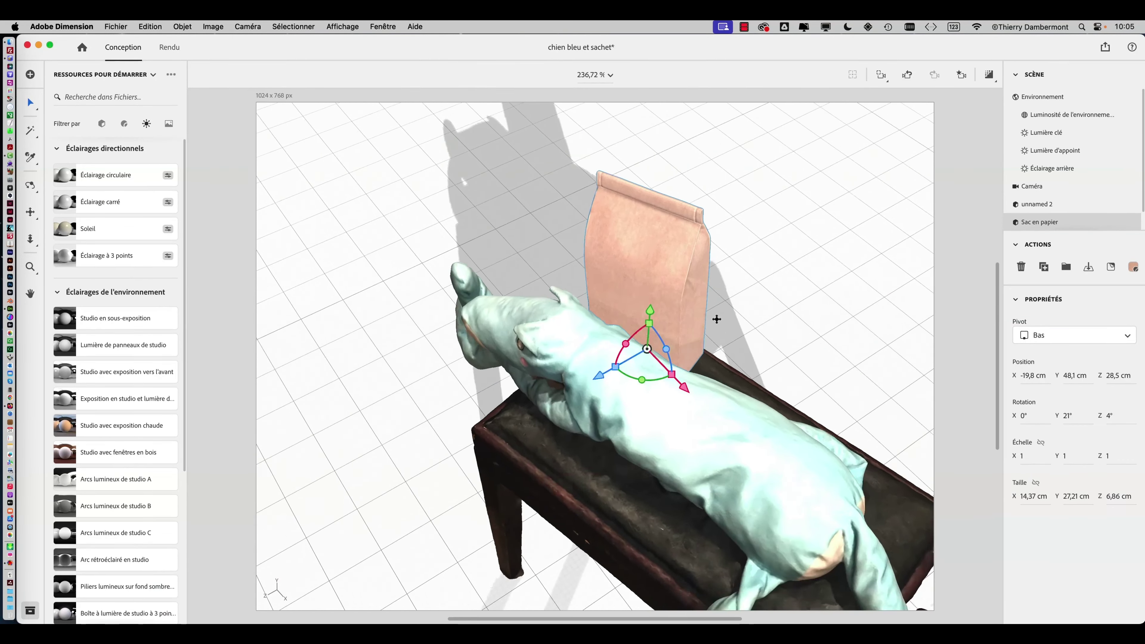
pyautogui.moveTo(717, 319); pyautogui.dragTo(664, 246, button='middle')
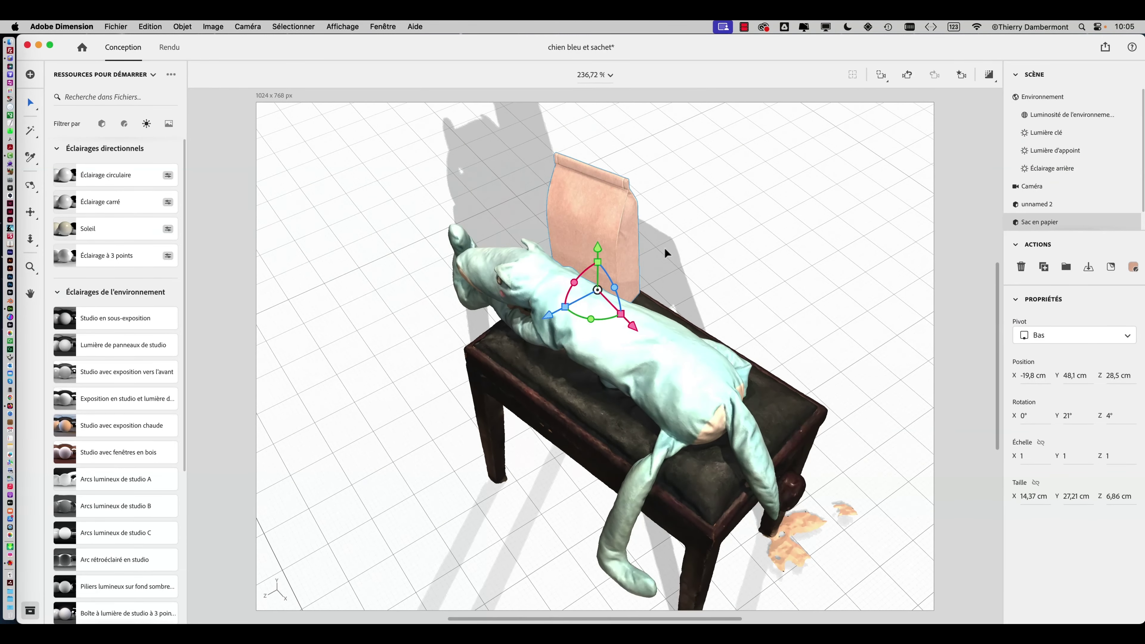
pyautogui.moveTo(718, 307); pyautogui.dragTo(726, 448, button='middle')
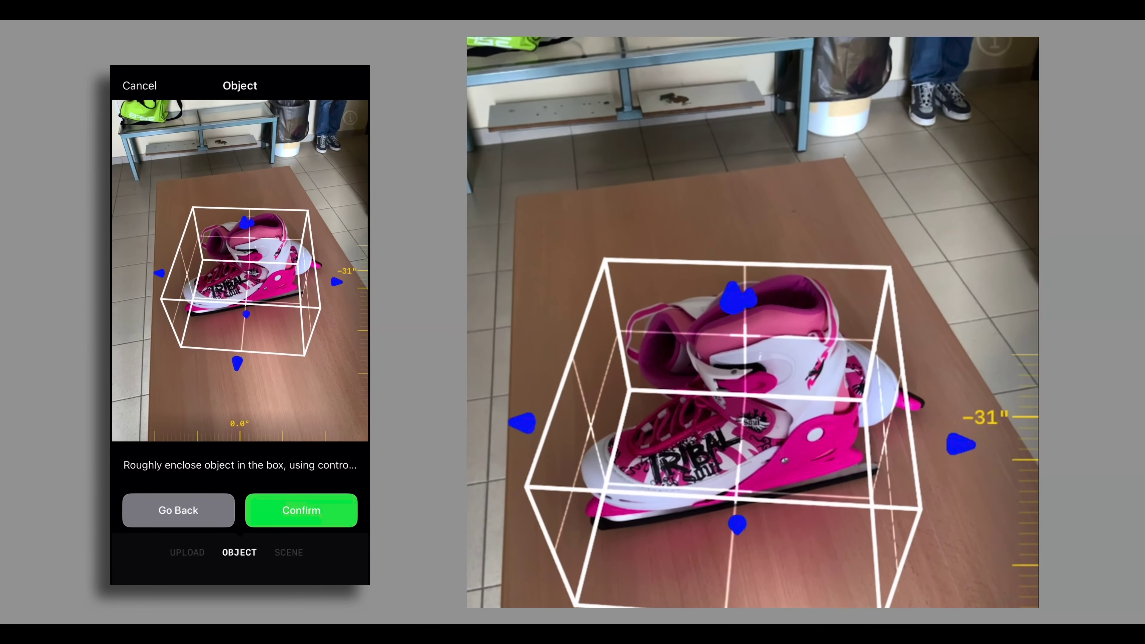
# In the Luma mobile app, enclose the pink skates in the object box, capture them and upload the capture as Patins
pyautogui.moveTo(335, 287); pyautogui.dragTo(344, 285)
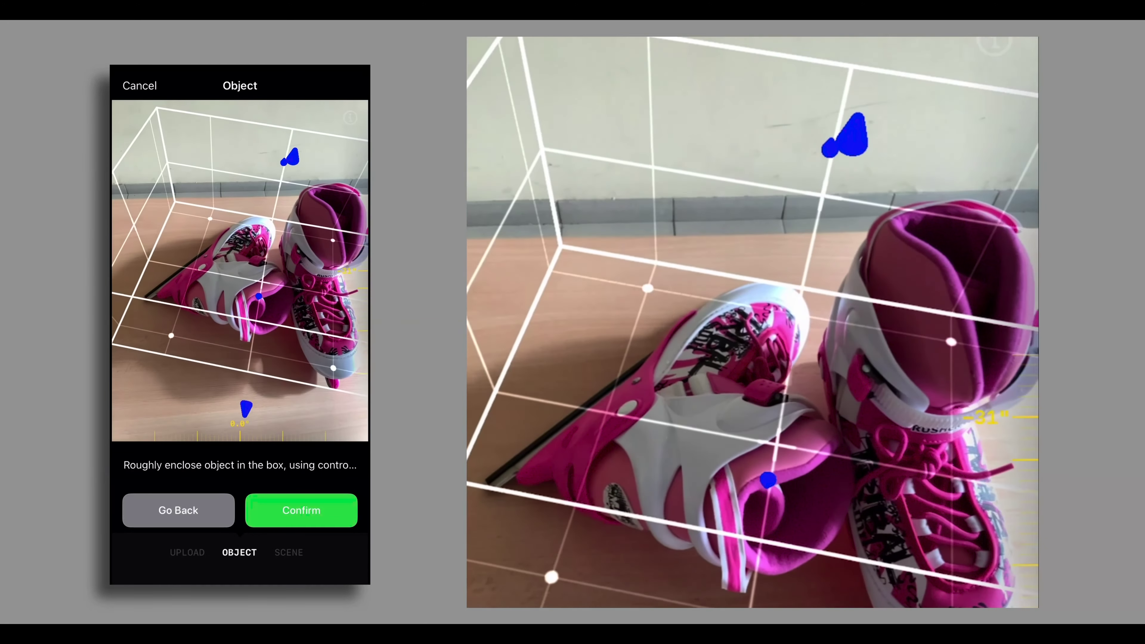
pyautogui.moveTo(245, 403); pyautogui.dragTo(243, 431)
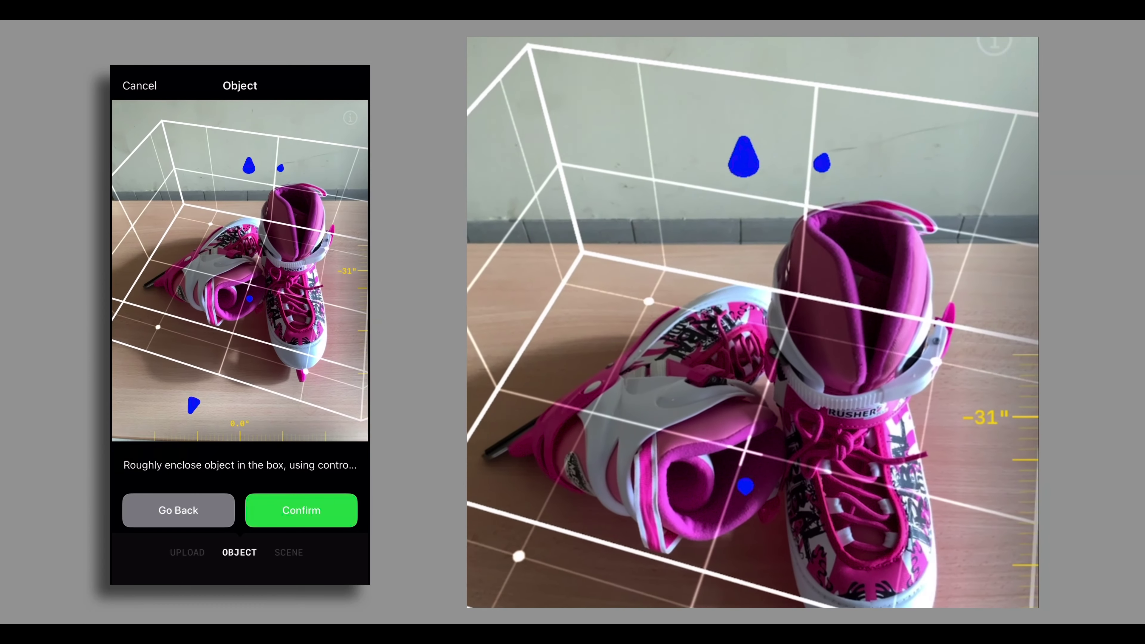
pyautogui.click(301, 510)
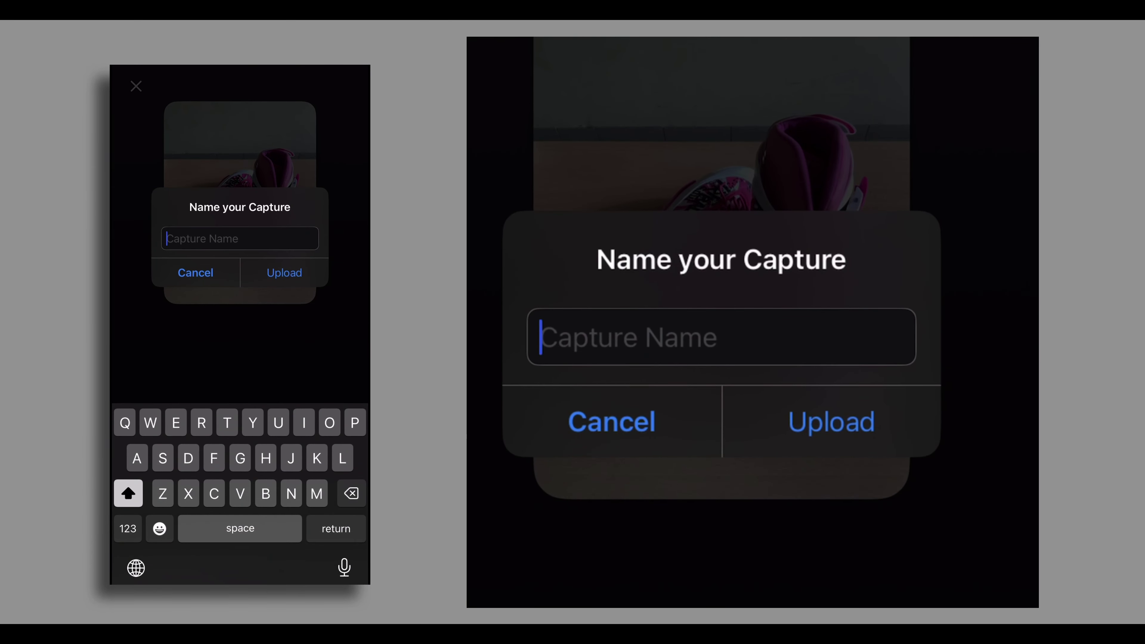
pyautogui.write('Patins')
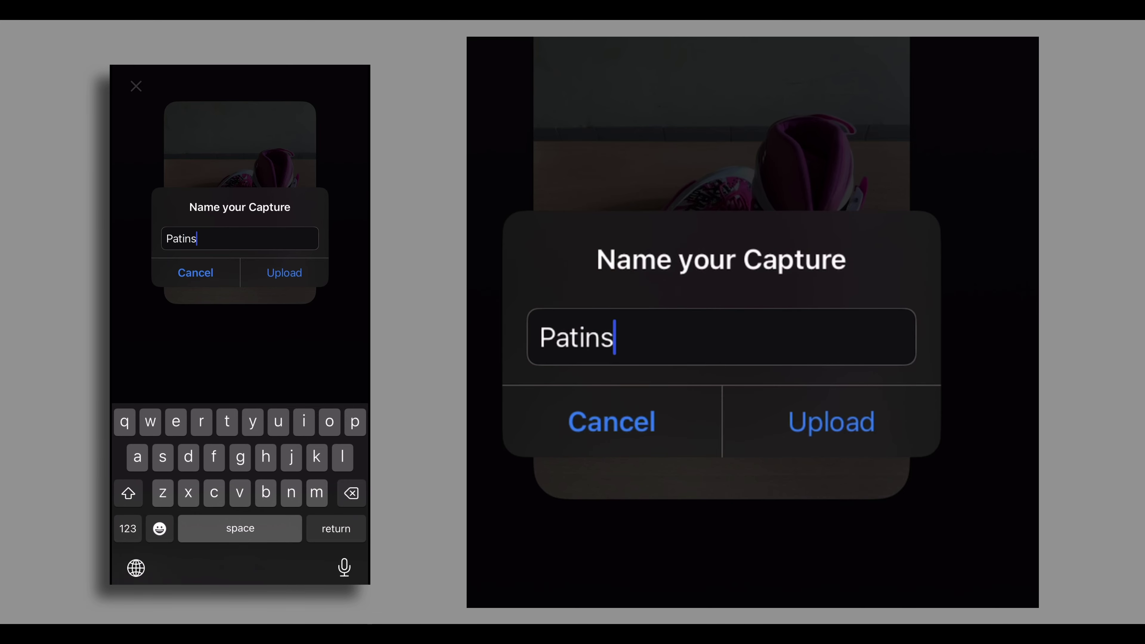
pyautogui.click(285, 273)
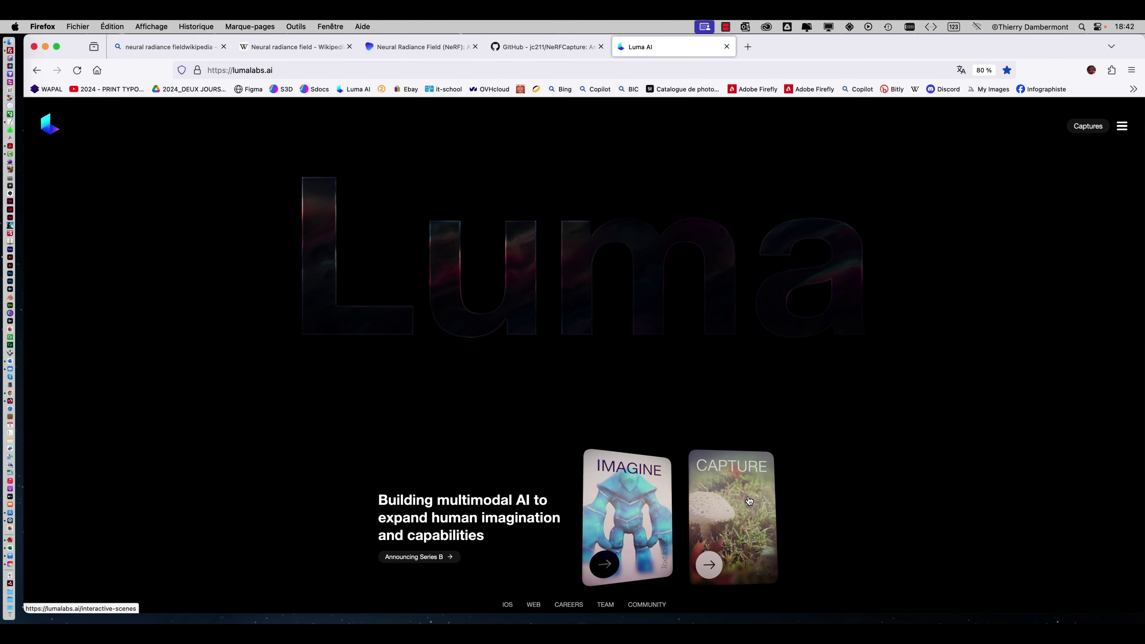
# In Firefox, go from Luma's Capture section to Explore Creations and browse the featured captures
pyautogui.click(751, 515)
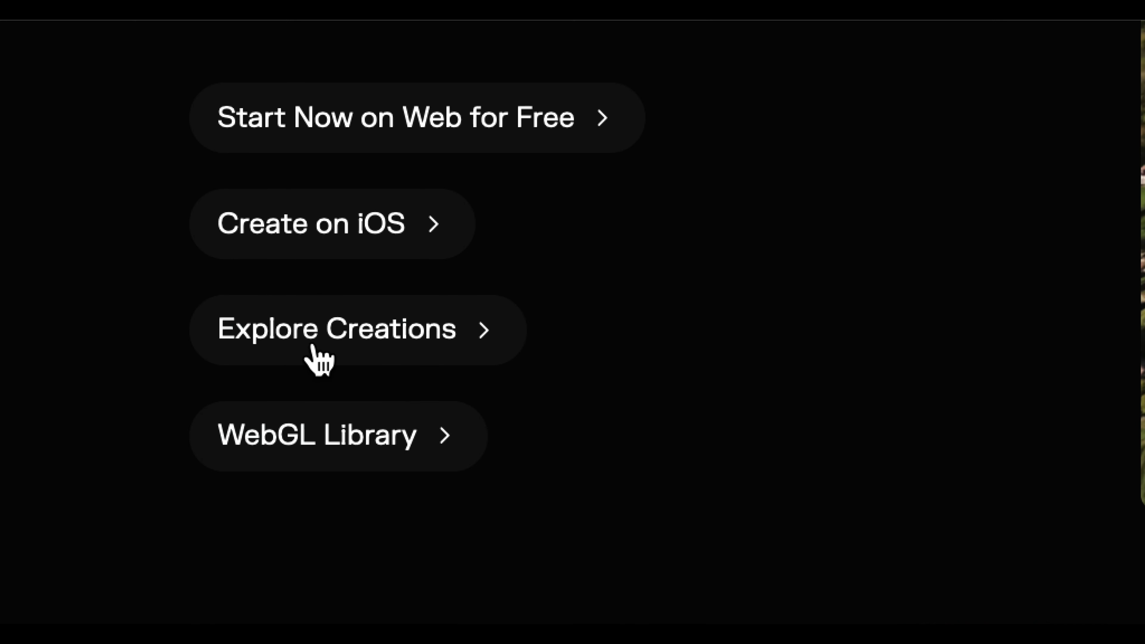
pyautogui.click(312, 347)
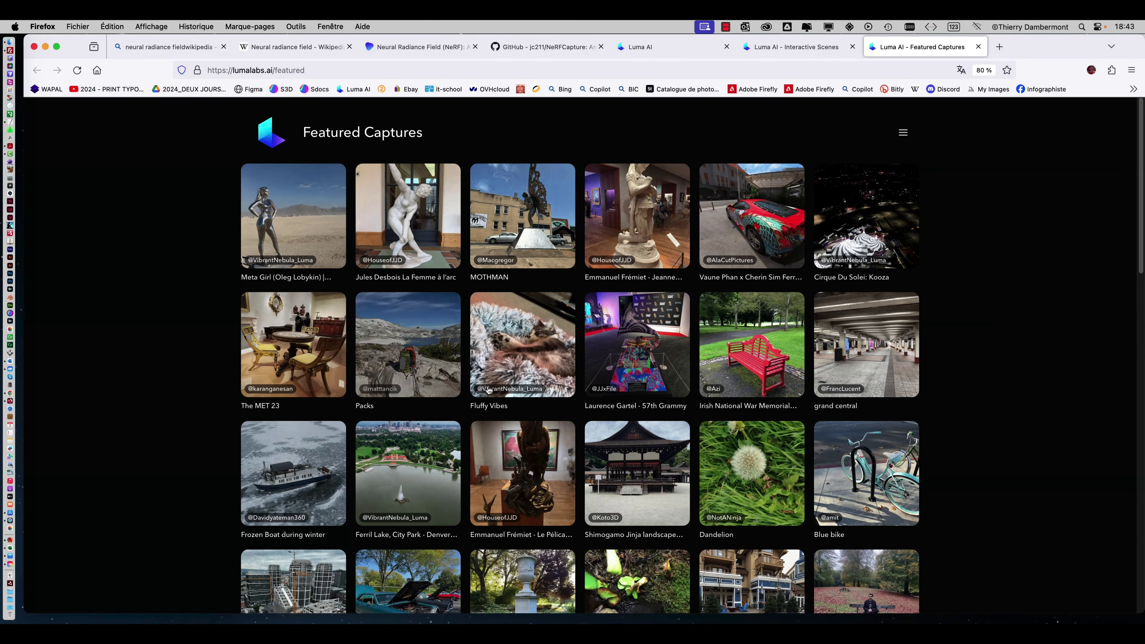
pyautogui.scroll(-5, 742, 371)
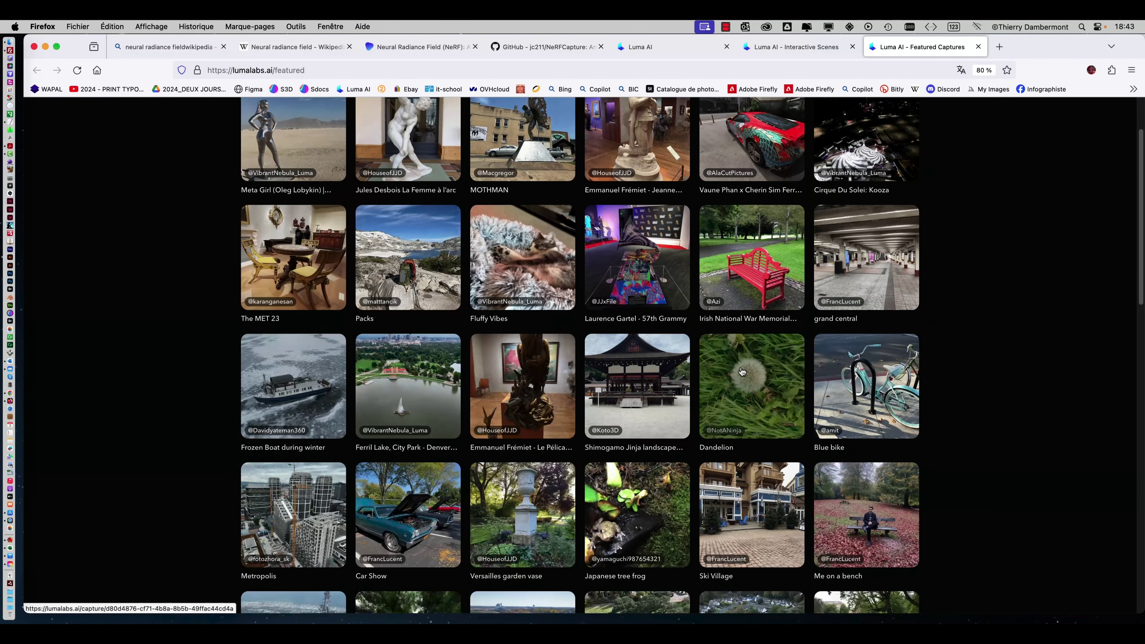
pyautogui.scroll(5, 803, 262)
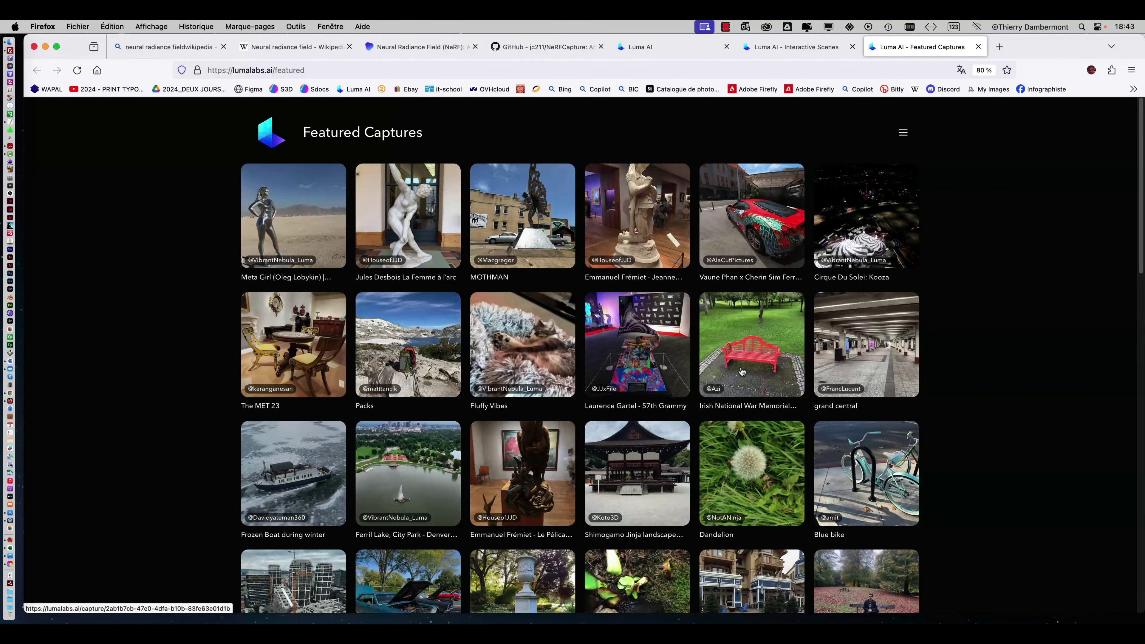
# Go to My Captures on the Luma site and open the Patins capture
pyautogui.click(903, 133)
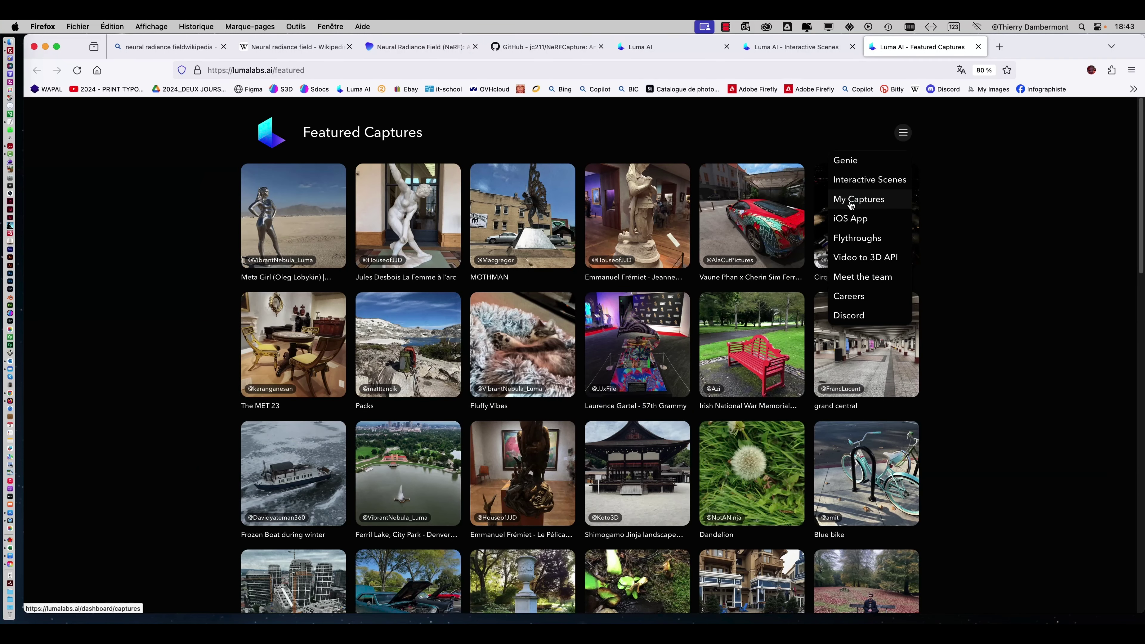
pyautogui.click(851, 203)
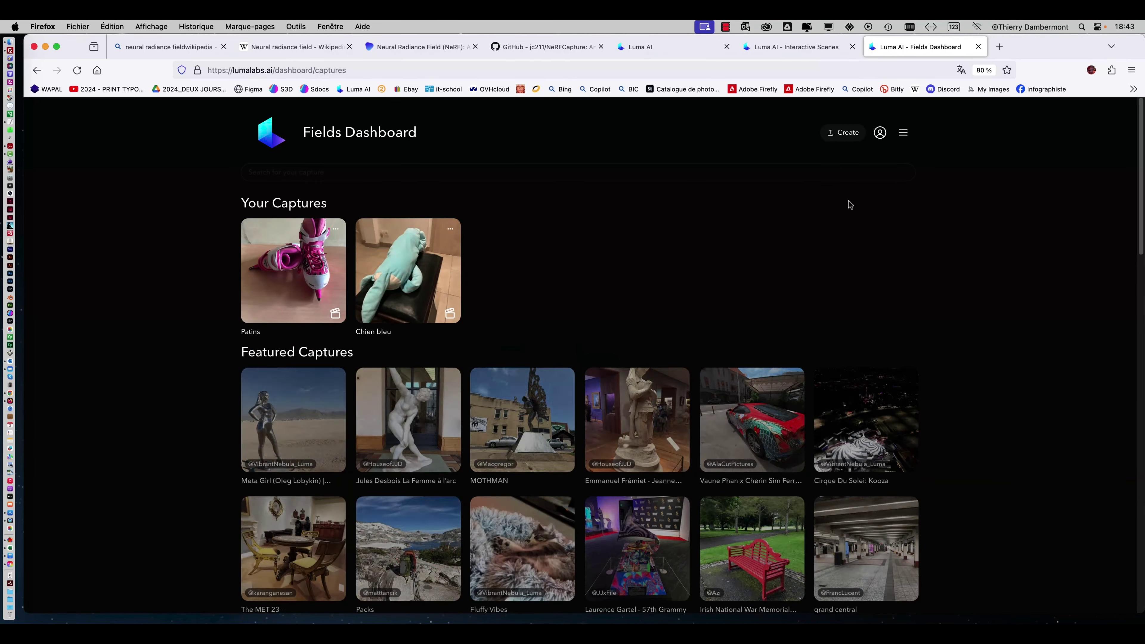
pyautogui.moveTo(284, 257)
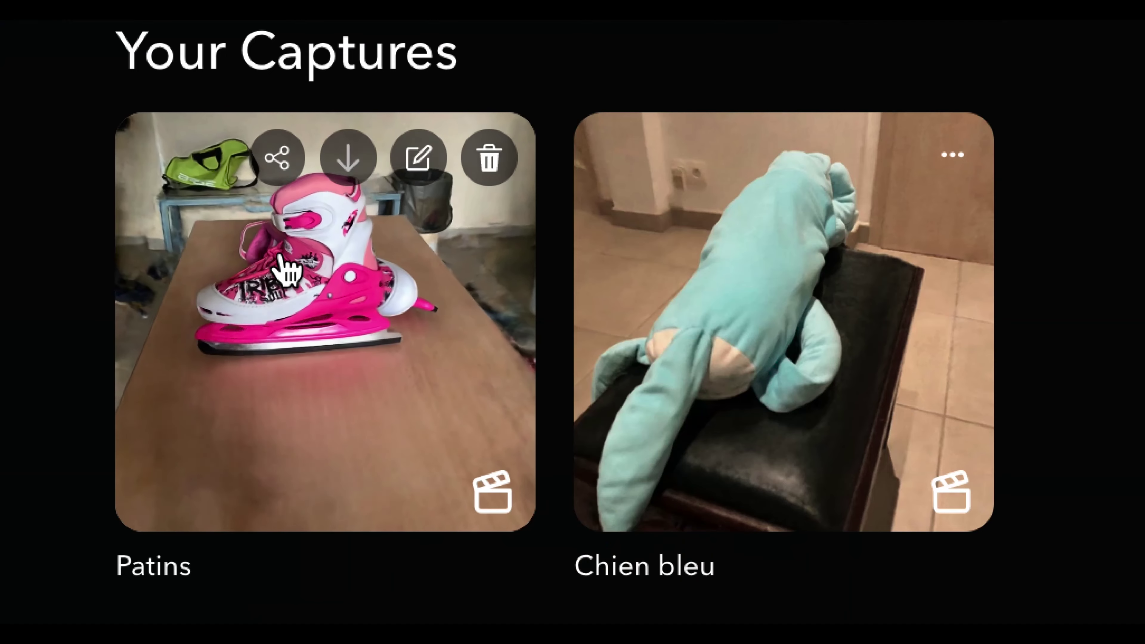
pyautogui.click(281, 259)
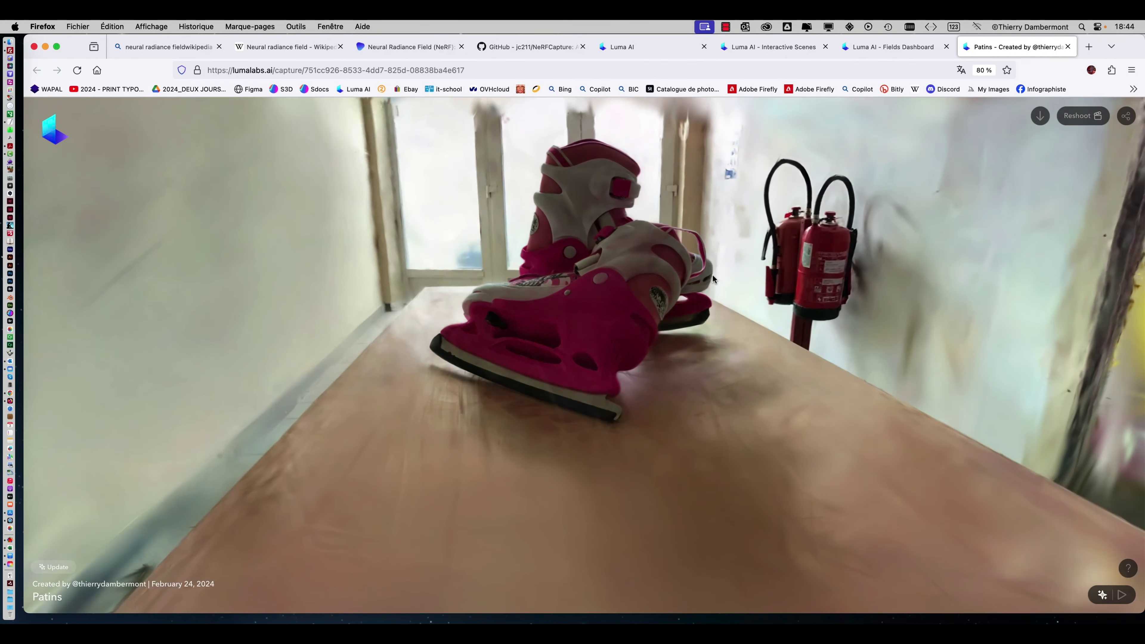
# Examine the Patins scene from several angles and distances, and copy the capture's share link
pyautogui.moveTo(712, 275); pyautogui.dragTo(547, 400)
pyautogui.scroll(10, 451, 300)
pyautogui.scroll(-5, 547, 394)
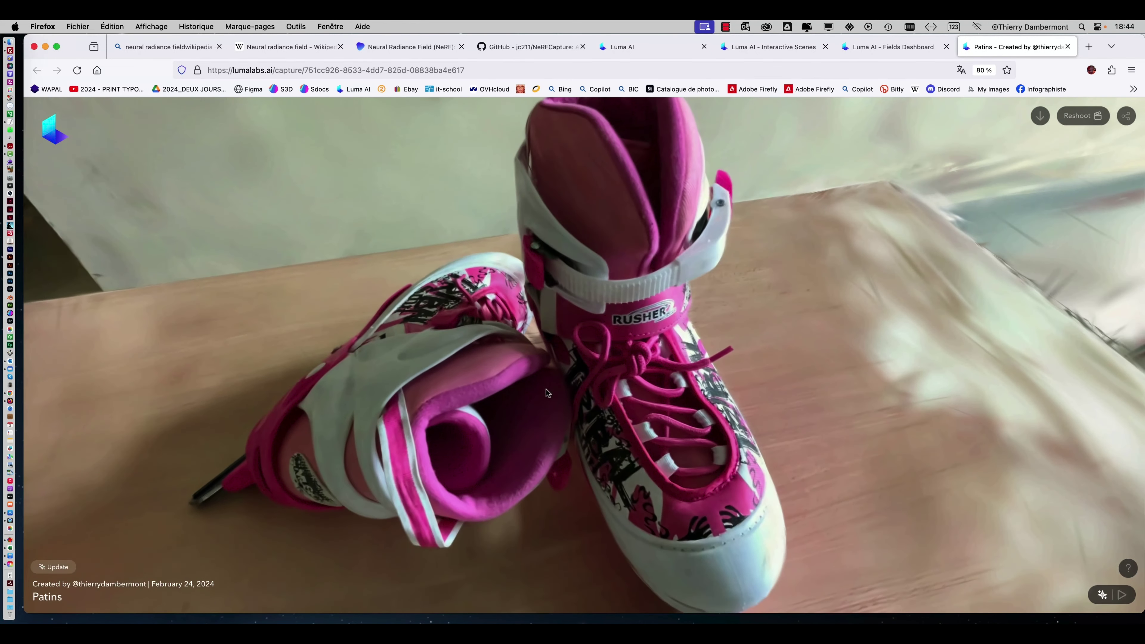
pyautogui.moveTo(547, 389); pyautogui.dragTo(684, 368)
pyautogui.scroll(-3, 635, 375)
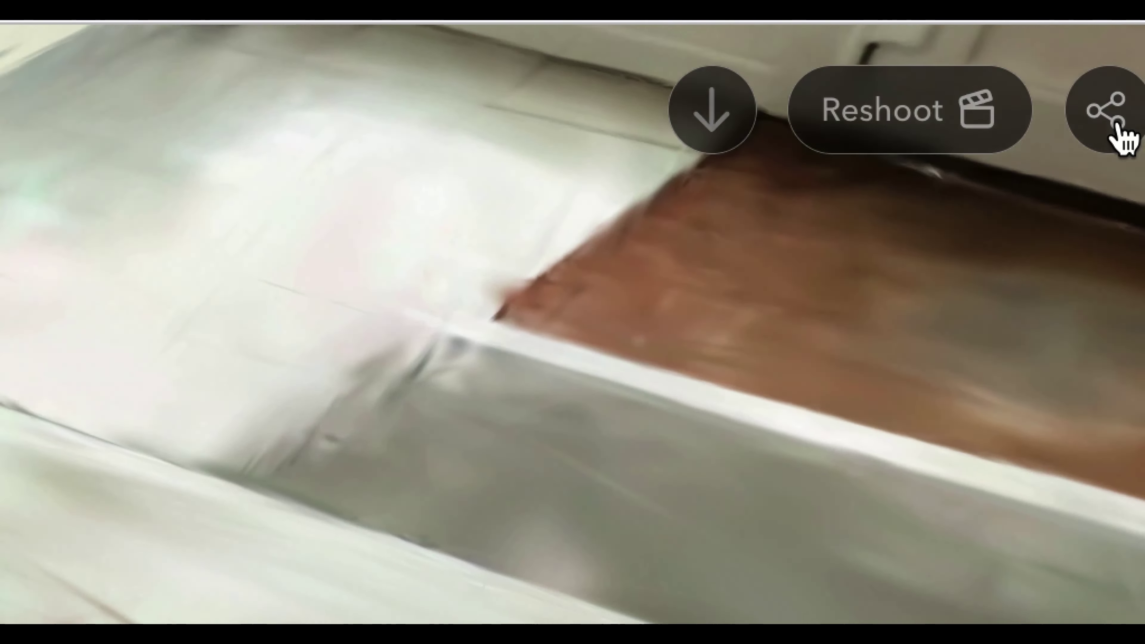
pyautogui.click(1119, 129)
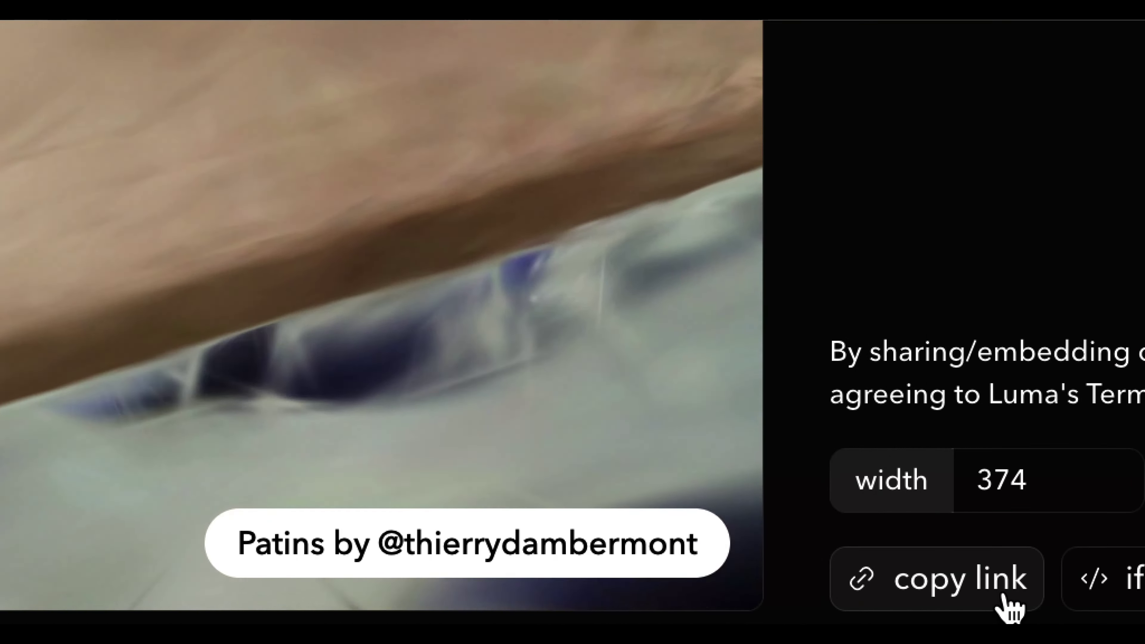
pyautogui.click(1002, 596)
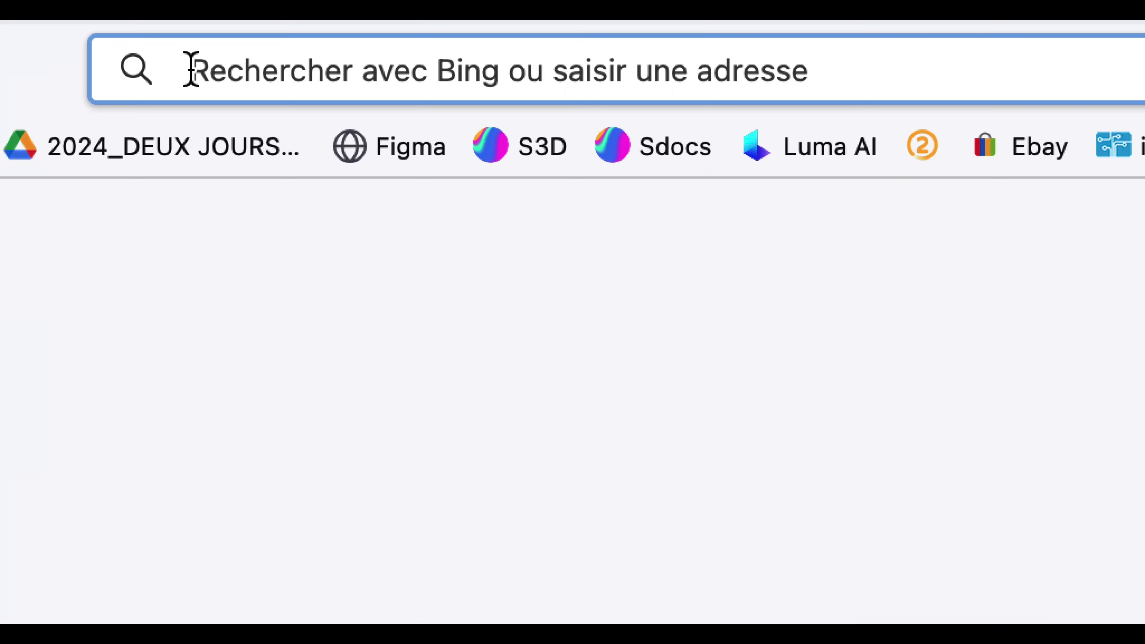
pyautogui.press('super+v')
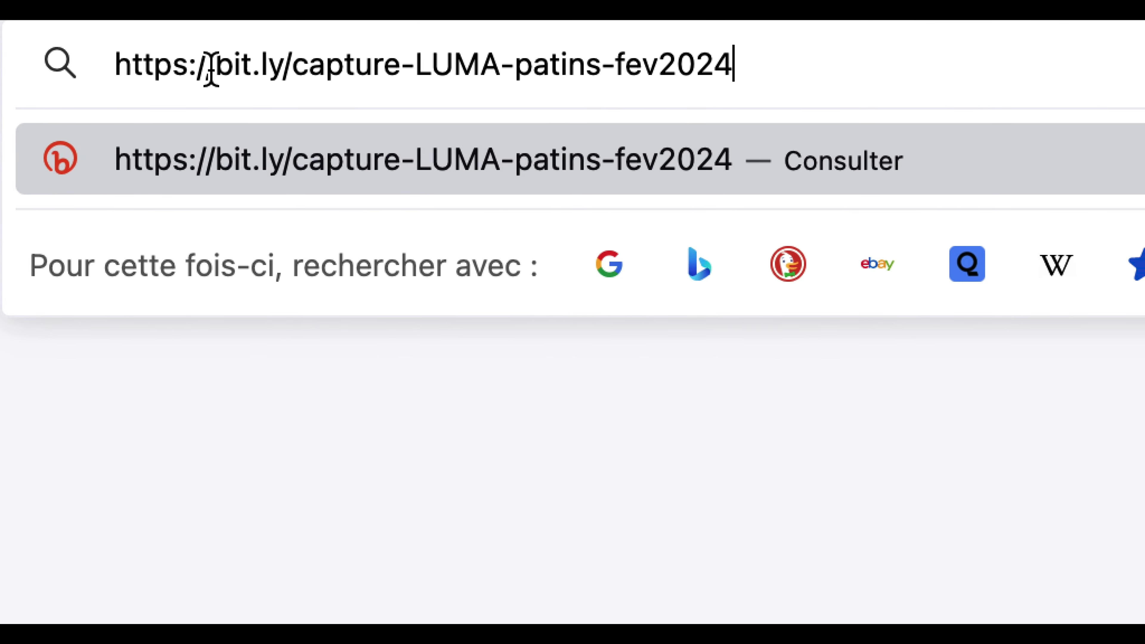
pyautogui.moveTo(212, 66); pyautogui.dragTo(109, 61)
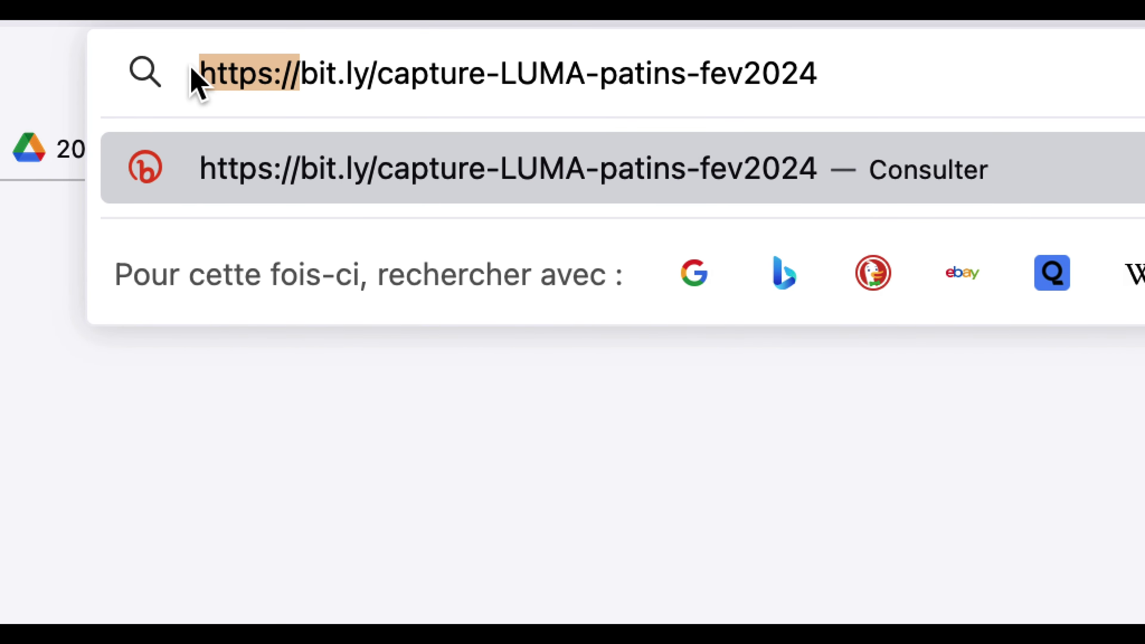
pyautogui.press('BackSpace')
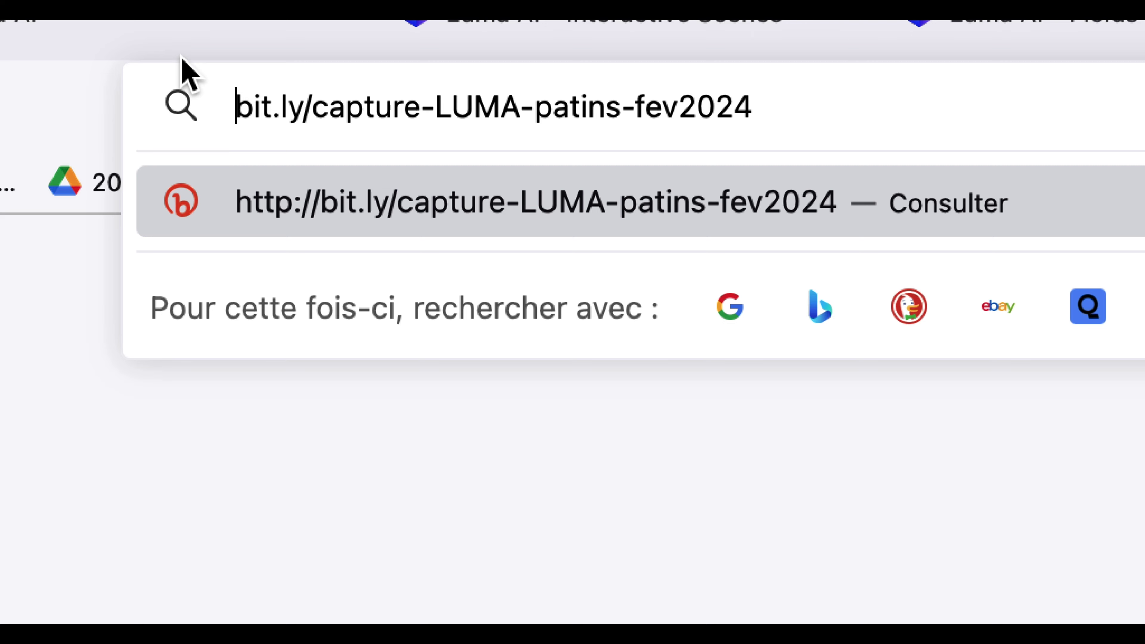
pyautogui.moveTo(236, 107); pyautogui.dragTo(579, 109)
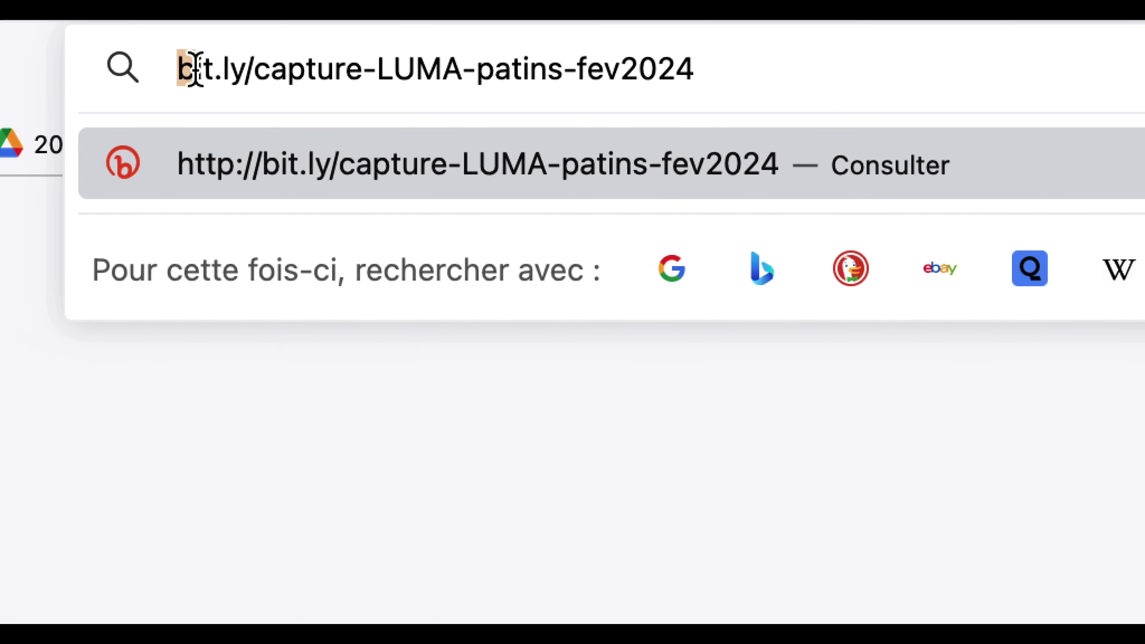
pyautogui.moveTo(261, 69); pyautogui.dragTo(434, 69)
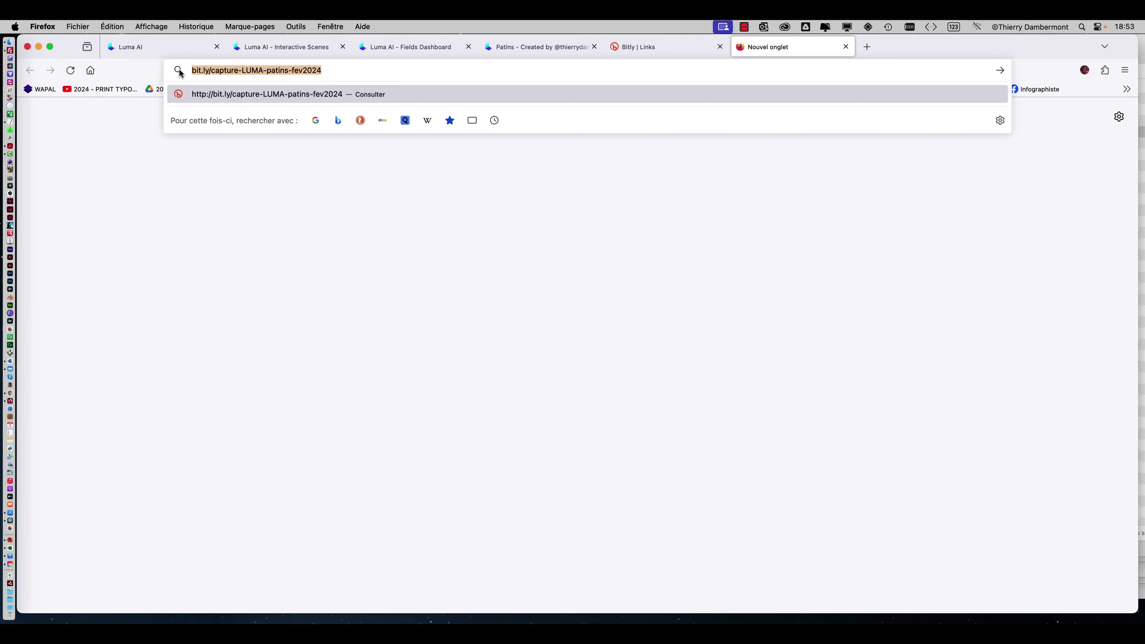
pyautogui.press('Return')
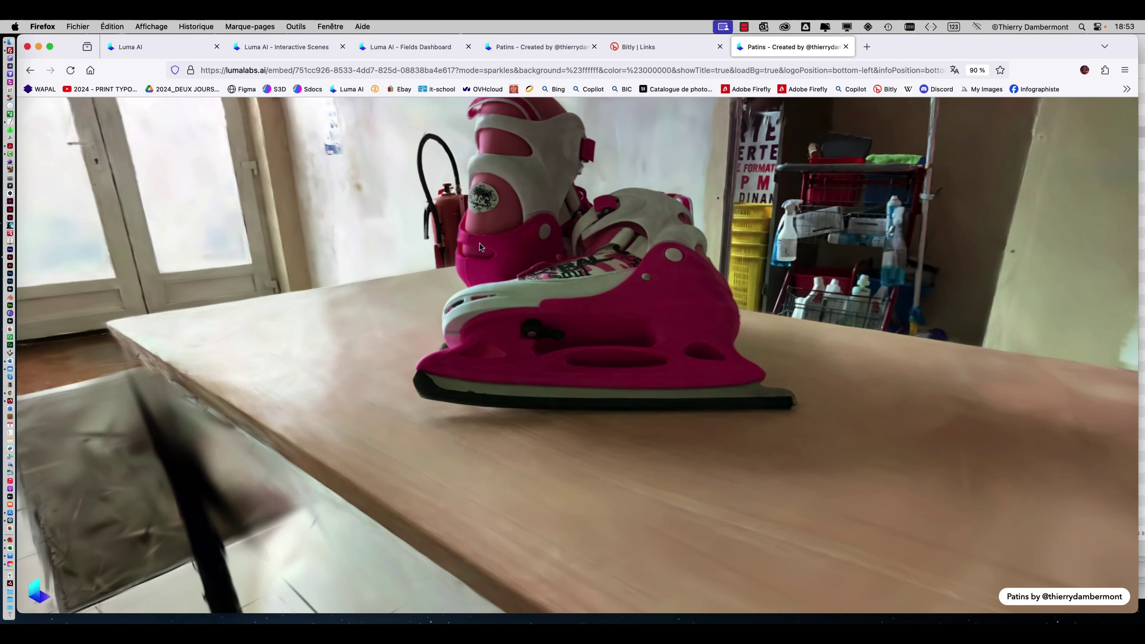
# Examine the shared skates scene and its surroundings from different viewpoints and up close
pyautogui.moveTo(480, 244); pyautogui.dragTo(553, 294)
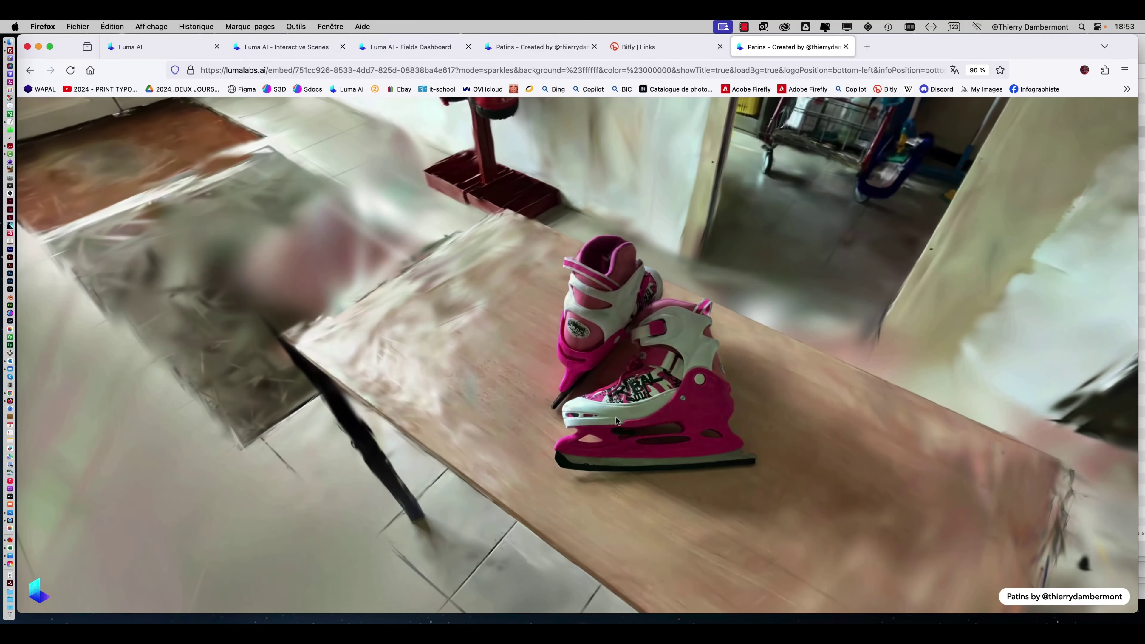
pyautogui.moveTo(602, 414); pyautogui.dragTo(271, 381)
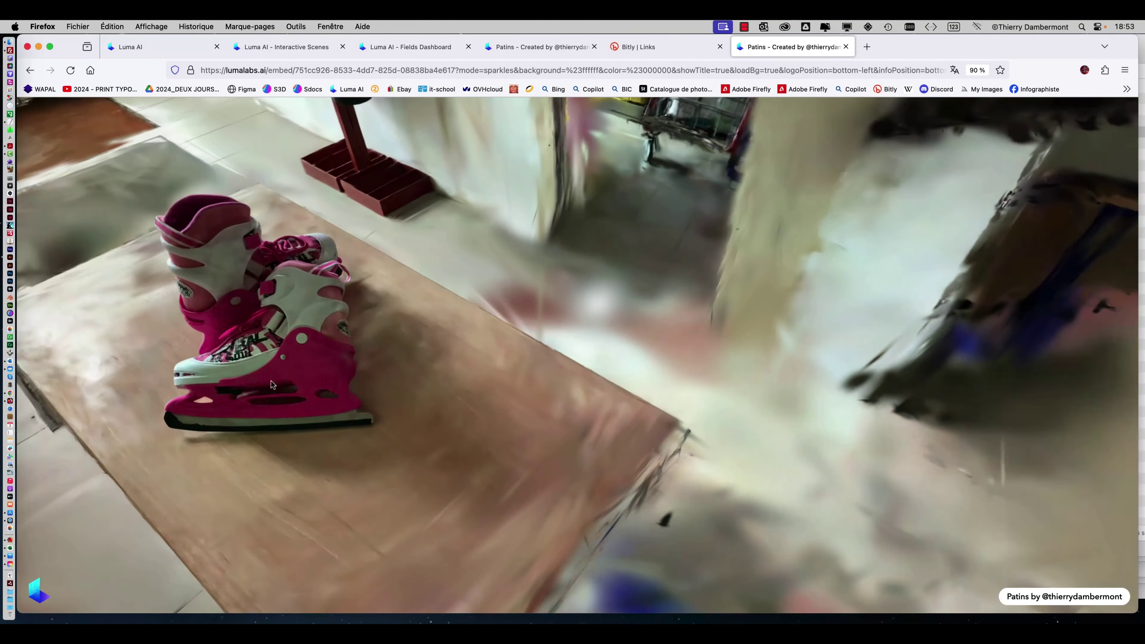
pyautogui.moveTo(367, 382); pyautogui.dragTo(714, 364)
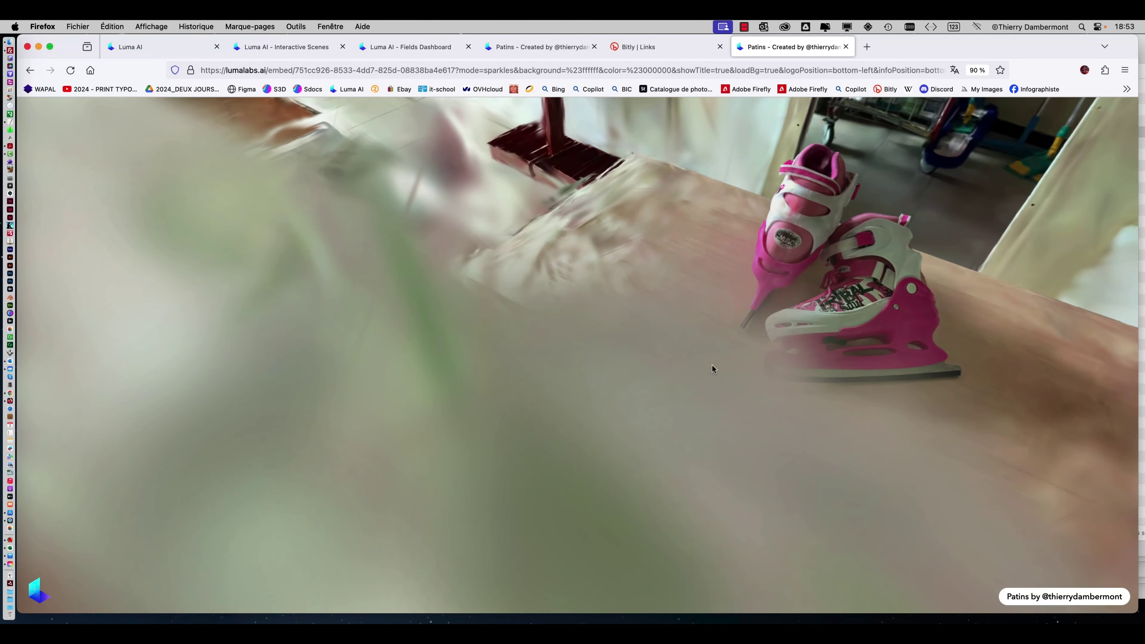
pyautogui.scroll(5, 687, 366)
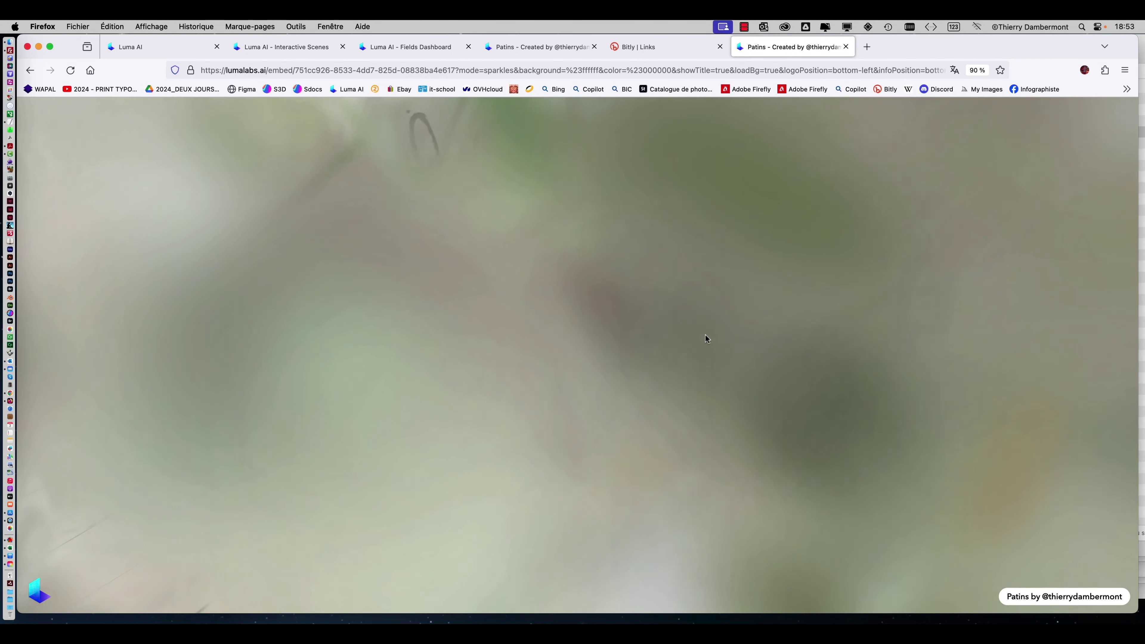
pyautogui.scroll(3, 706, 336)
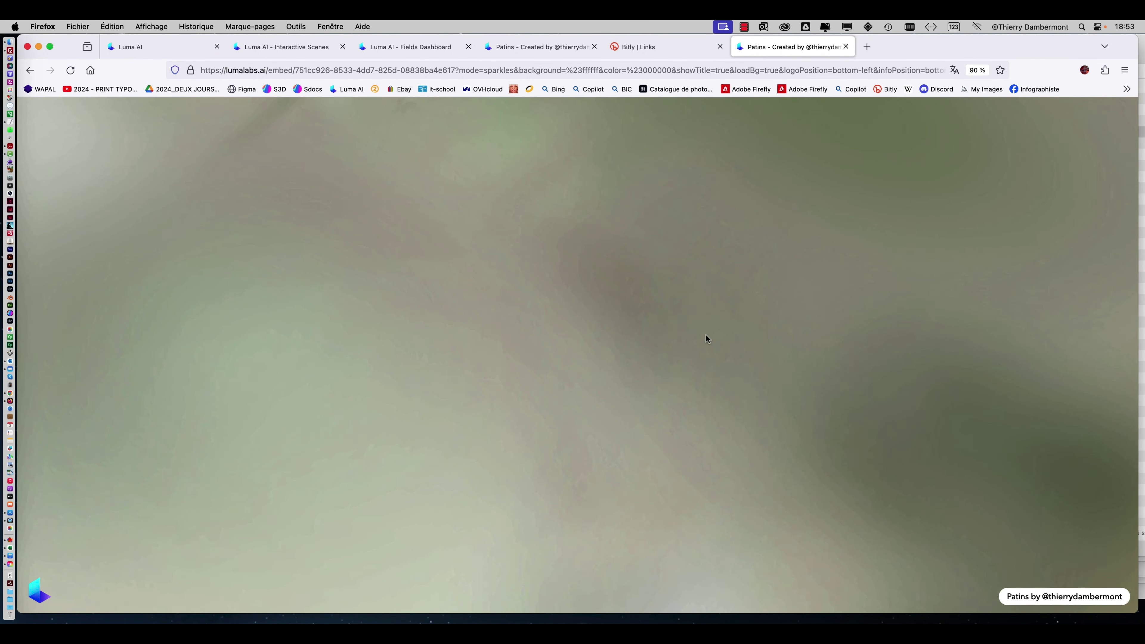
pyautogui.scroll(3, 706, 341)
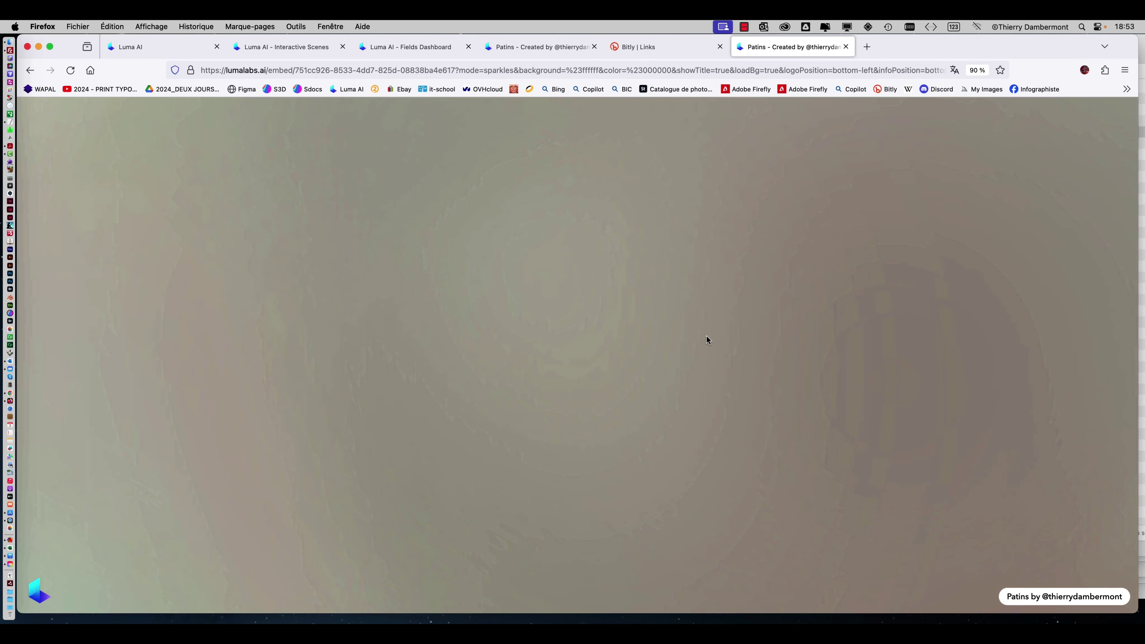
# Look around the room in the shared scene and inspect the skates on the table from opposite sides
pyautogui.scroll(5, 706, 341)
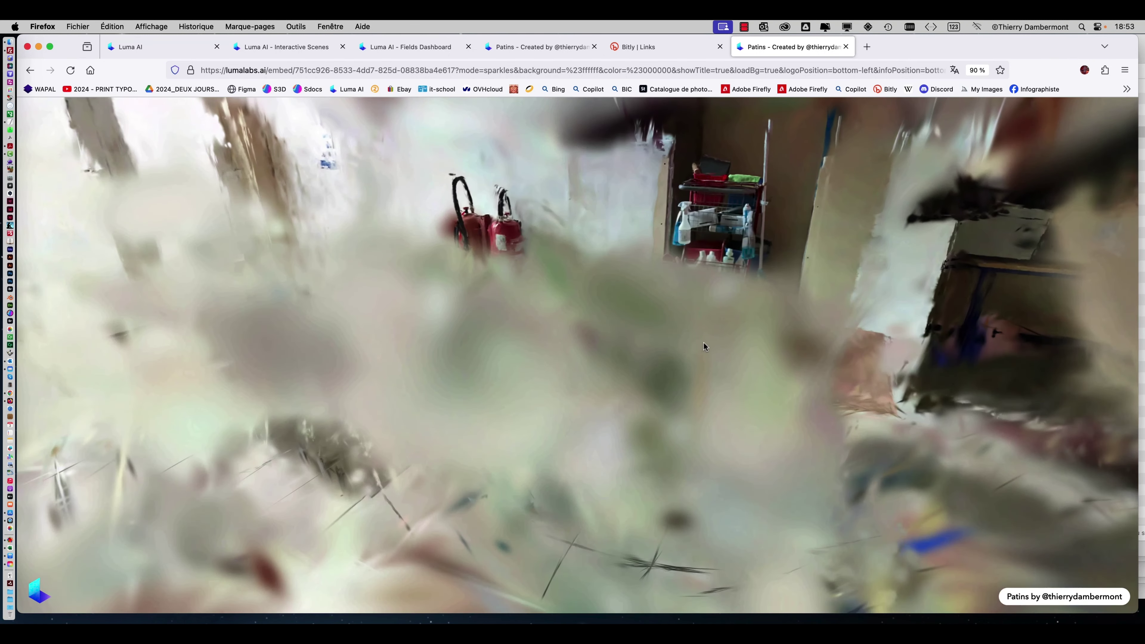
pyautogui.moveTo(703, 342); pyautogui.dragTo(460, 395)
pyautogui.scroll(2, 626, 384)
pyautogui.scroll(5, 460, 395)
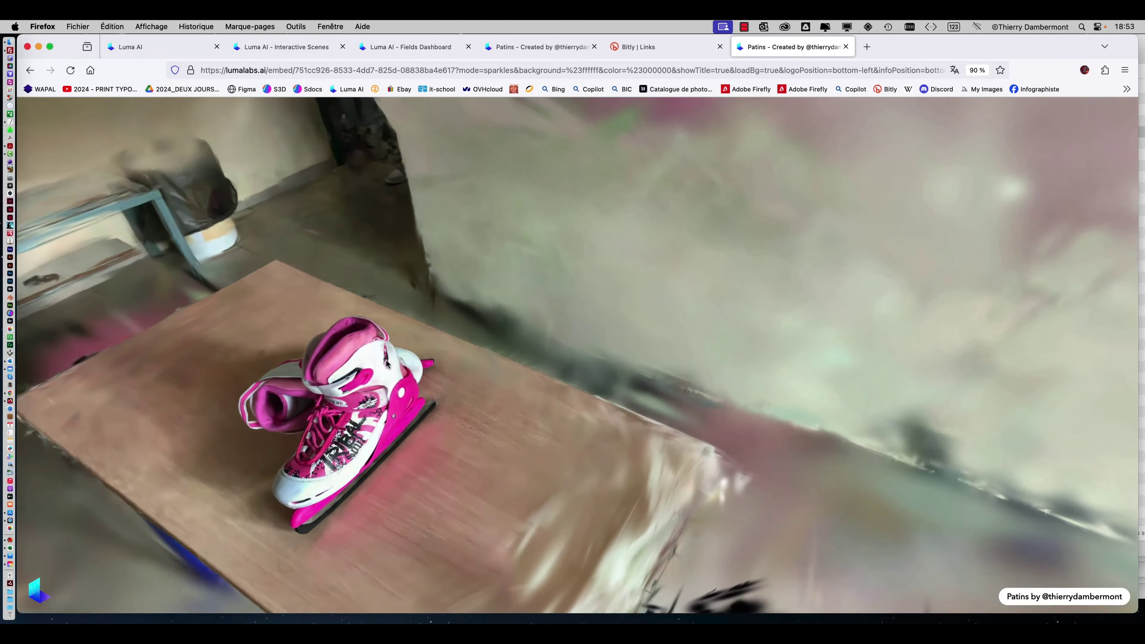
pyautogui.moveTo(386, 363); pyautogui.dragTo(636, 456)
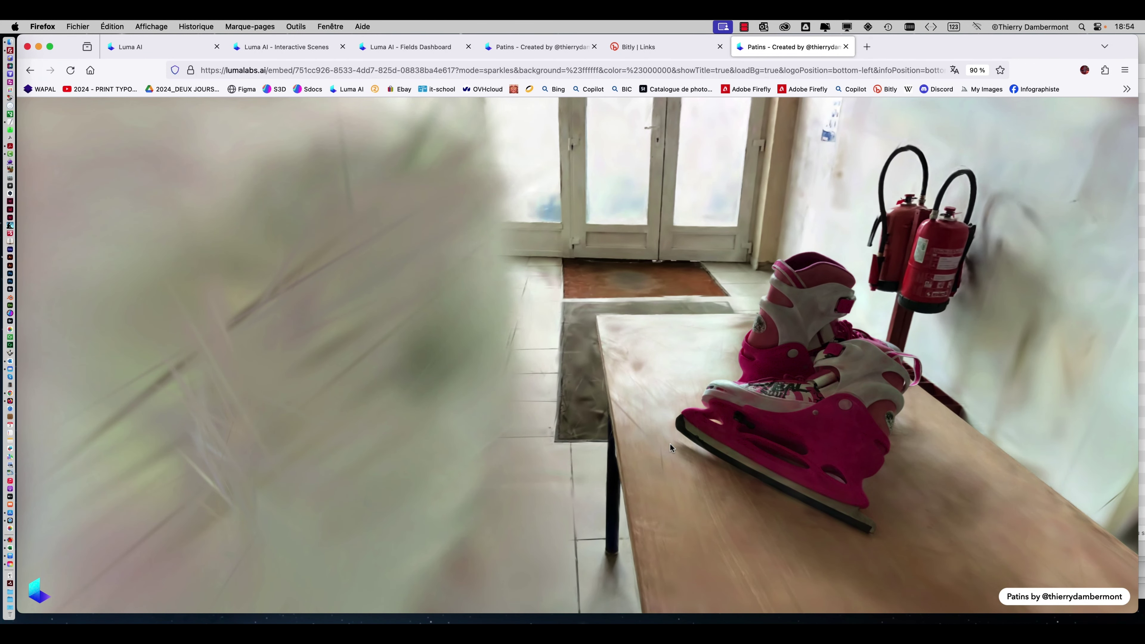
pyautogui.moveTo(670, 443); pyautogui.dragTo(571, 433)
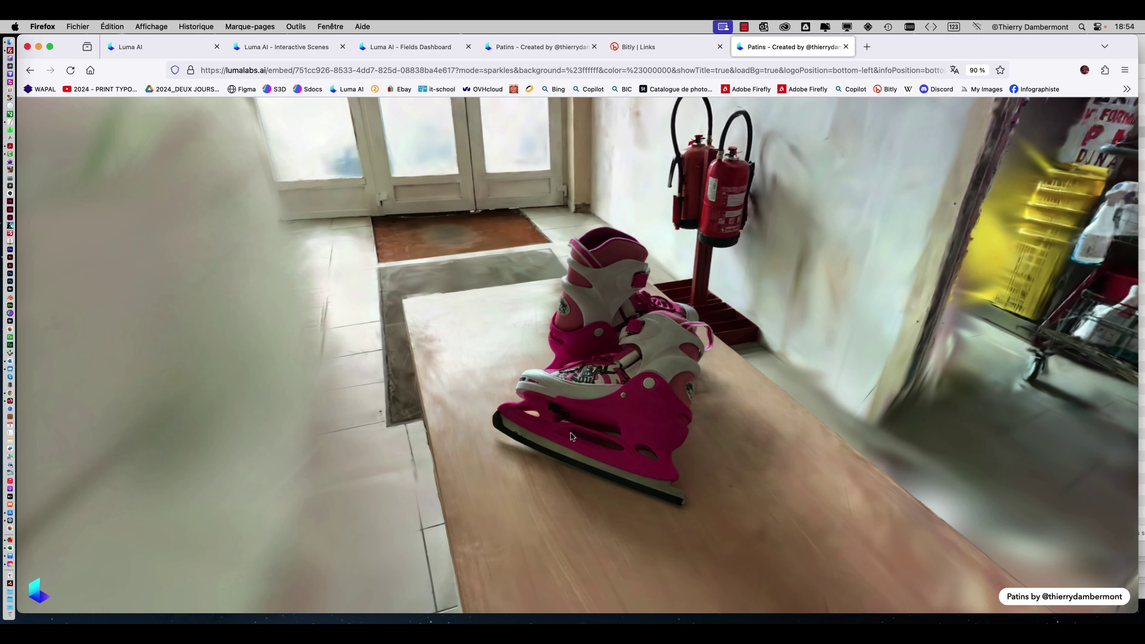
pyautogui.moveTo(571, 433); pyautogui.dragTo(514, 318)
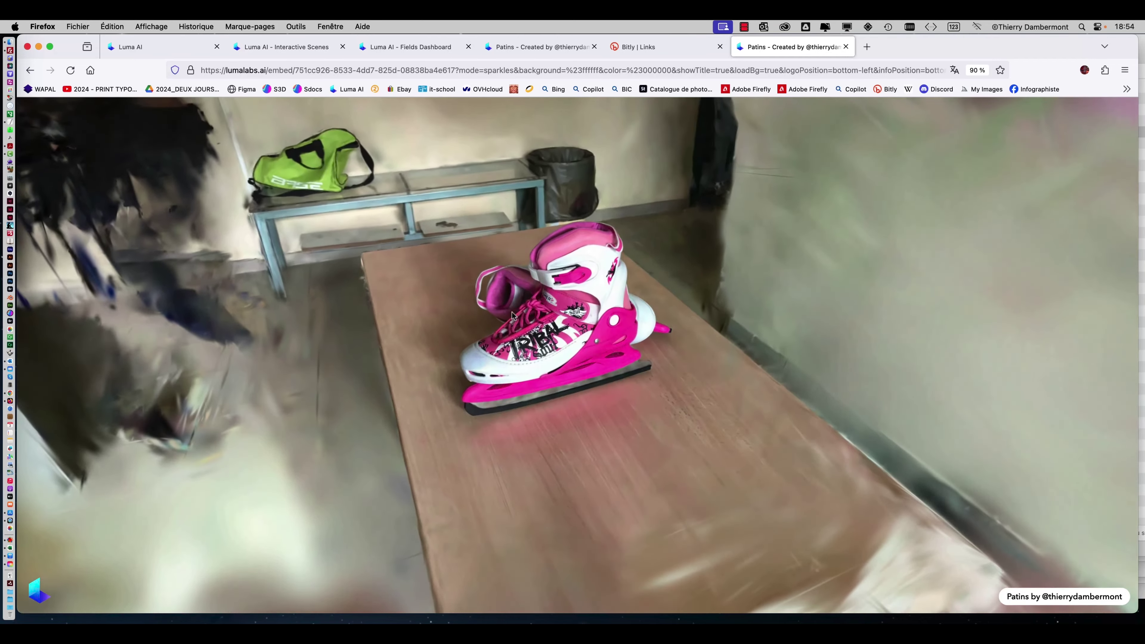
pyautogui.scroll(3, 511, 313)
# Return to the Patins capture, close its sharing options and download the object as a high poly GLTF
pyautogui.press('super+4')
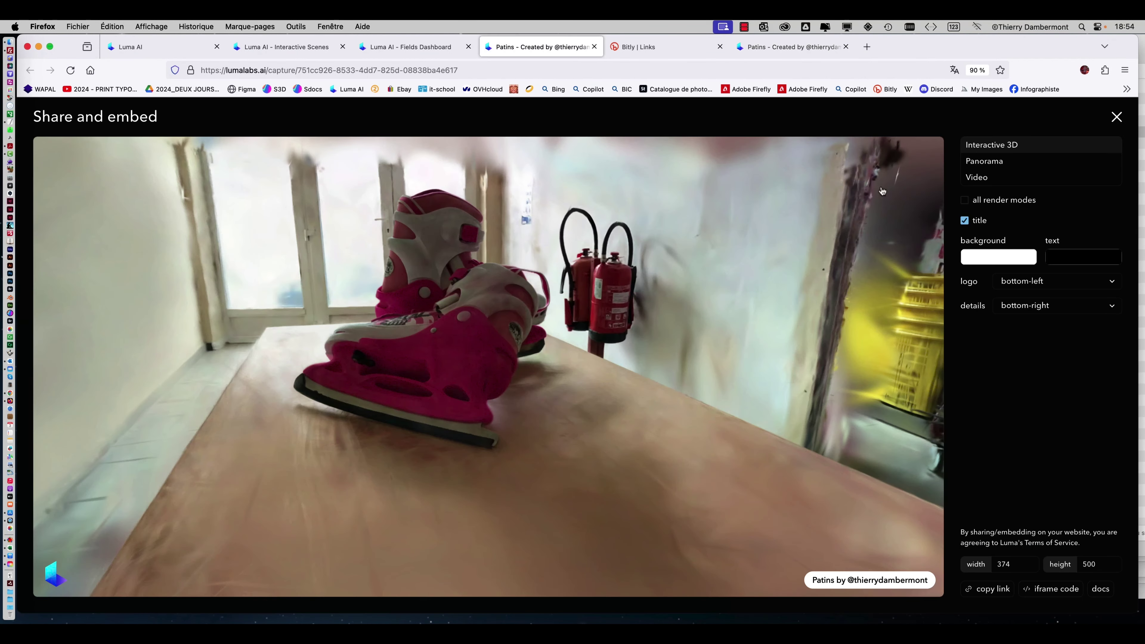
pyautogui.click(1117, 117)
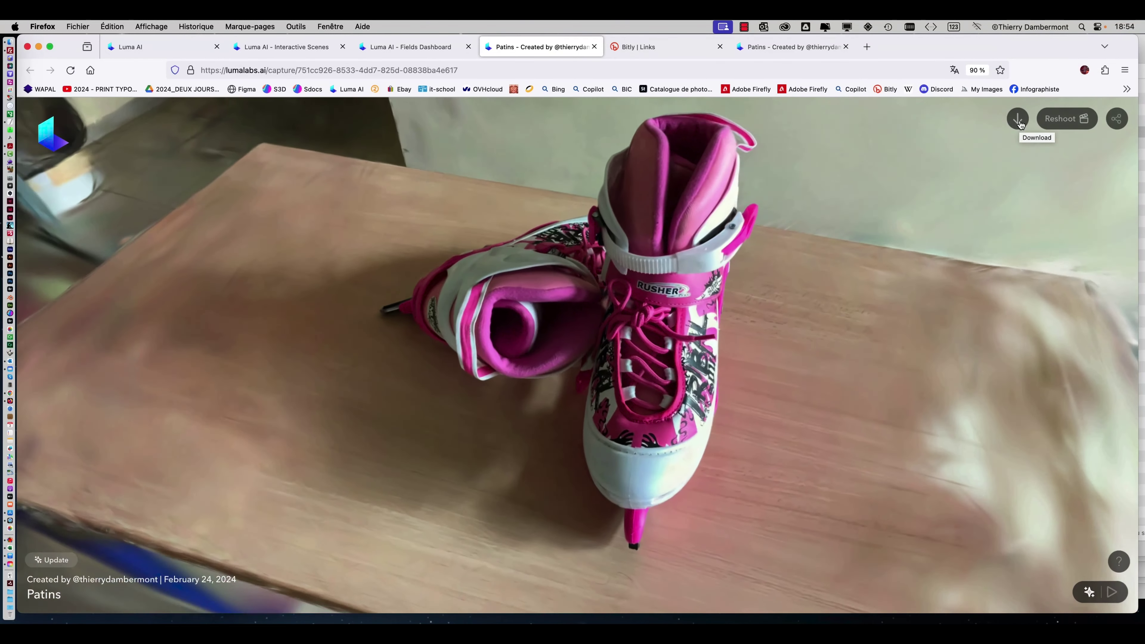
pyautogui.click(1019, 119)
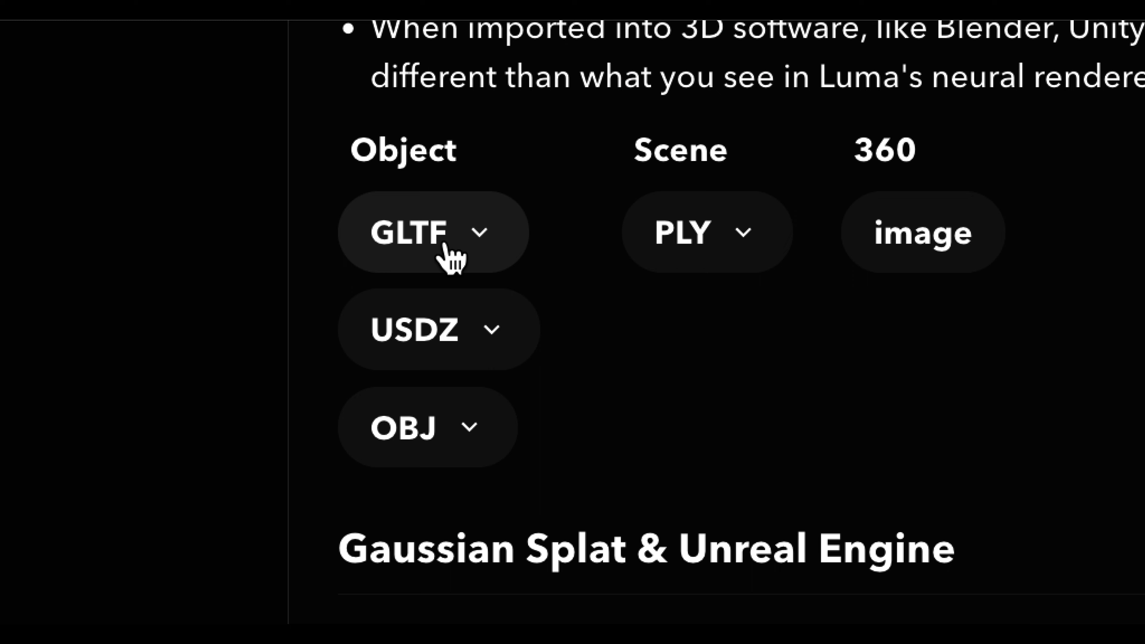
pyautogui.click(465, 239)
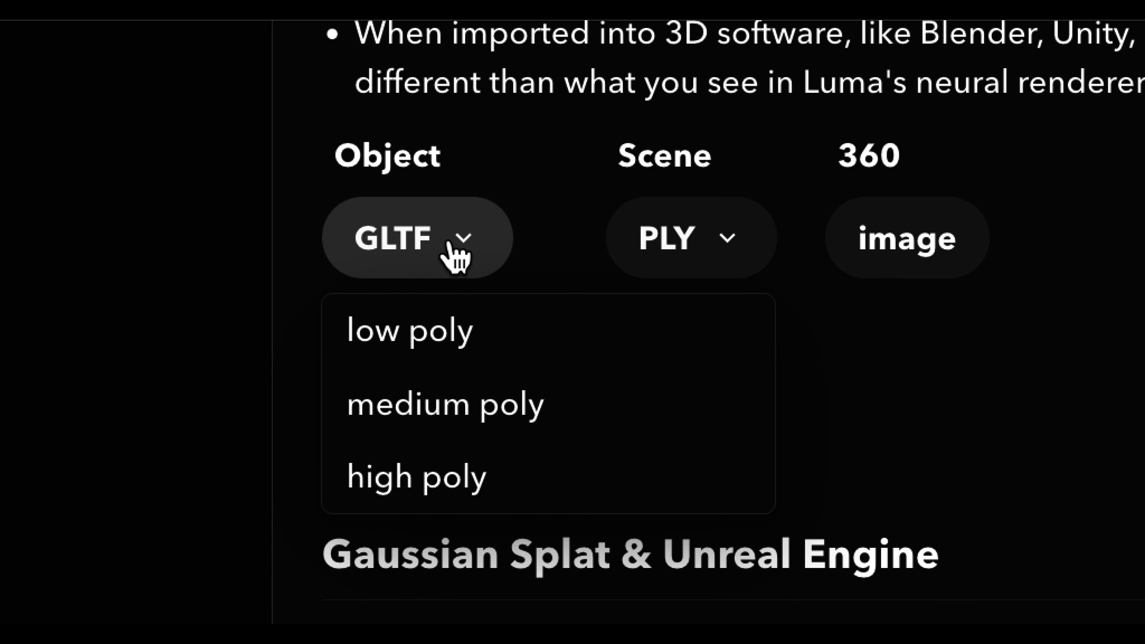
pyautogui.click(451, 479)
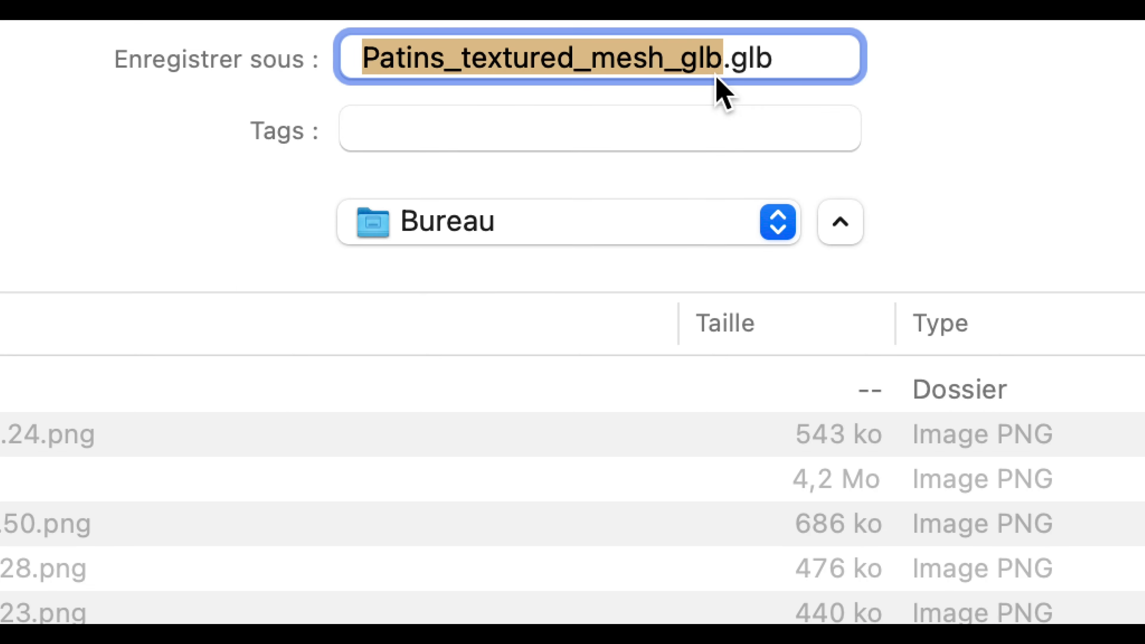
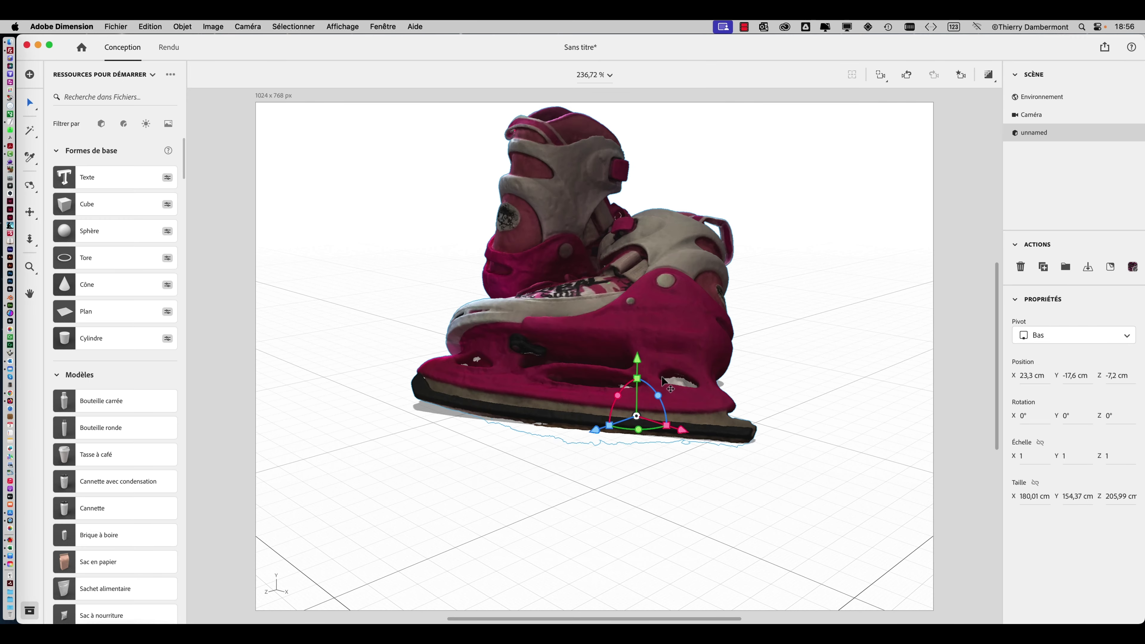
# In Adobe Dimension, turn on the render preview and inspect the imported skates model from several sides
pyautogui.moveTo(662, 381); pyautogui.dragTo(769, 408, button='right')
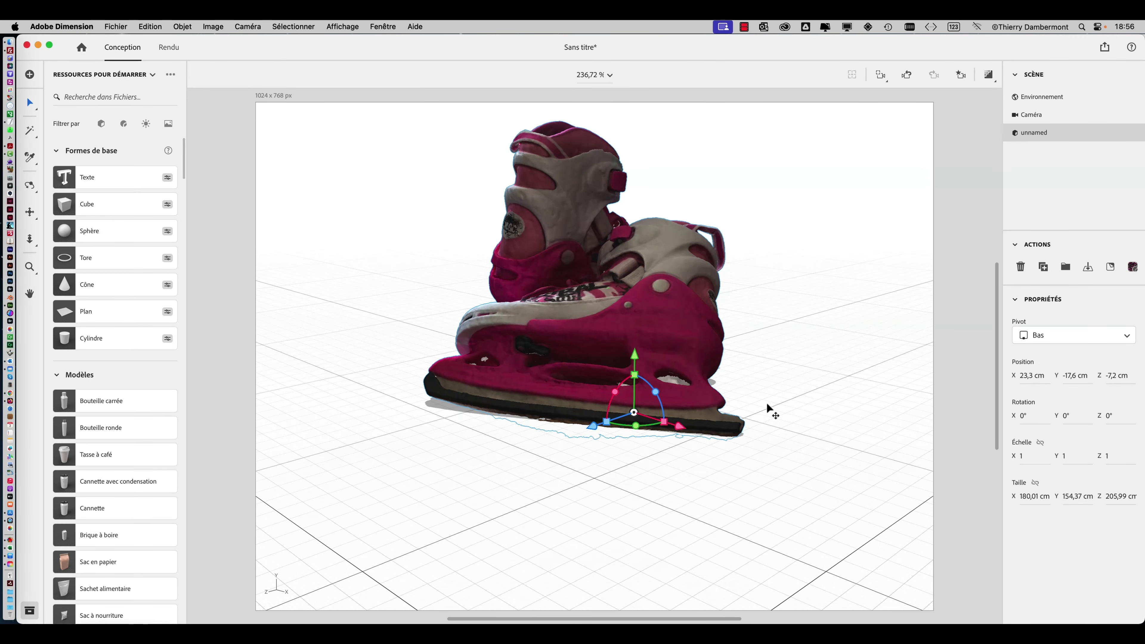
pyautogui.moveTo(772, 364); pyautogui.dragTo(537, 400, button='right')
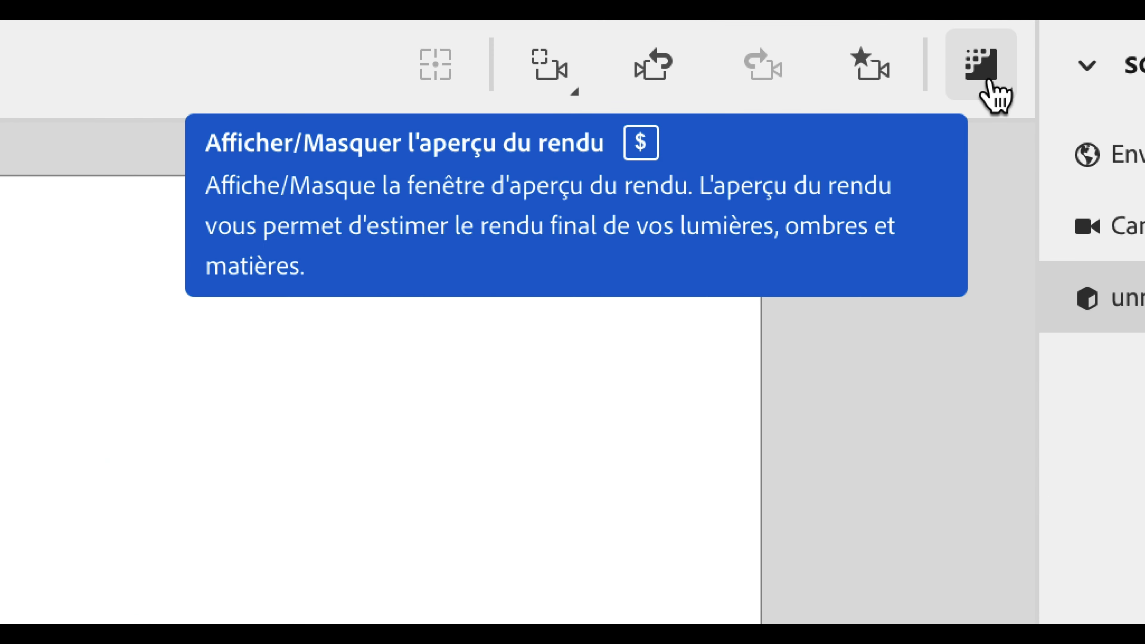
pyautogui.click(990, 82)
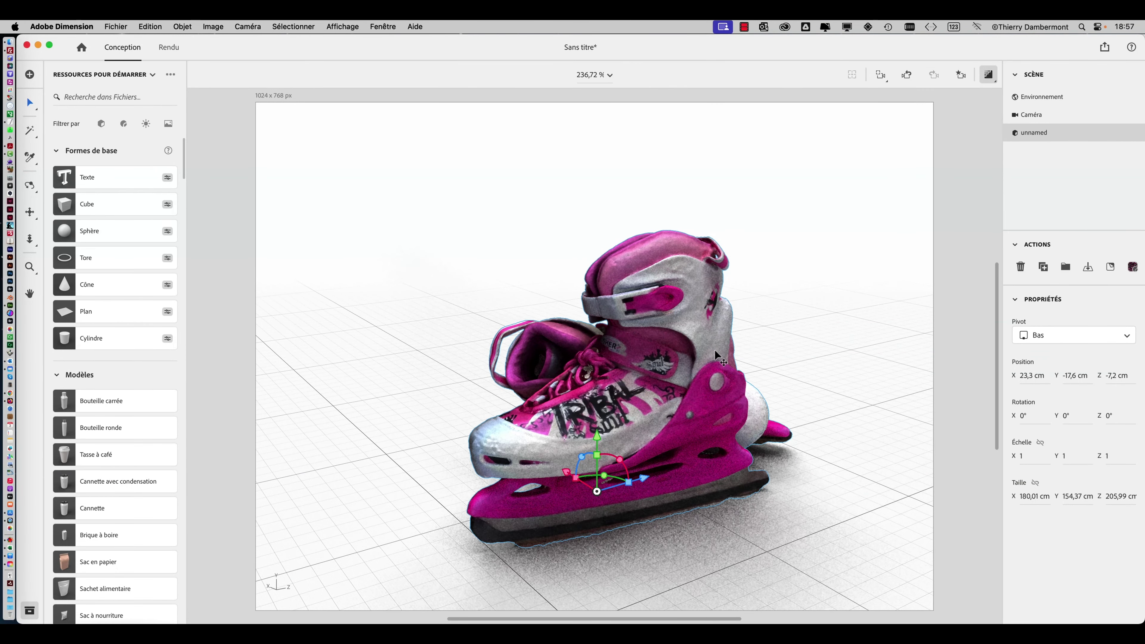
pyautogui.moveTo(637, 391); pyautogui.dragTo(762, 393, button='middle')
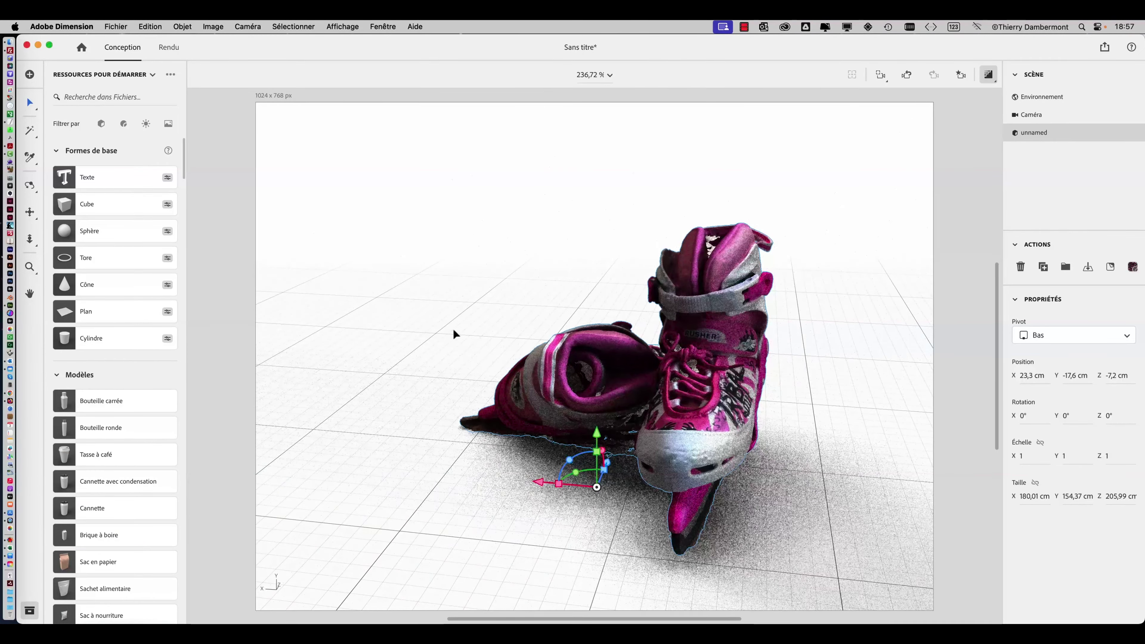
pyautogui.moveTo(454, 334); pyautogui.dragTo(454, 328, button='middle')
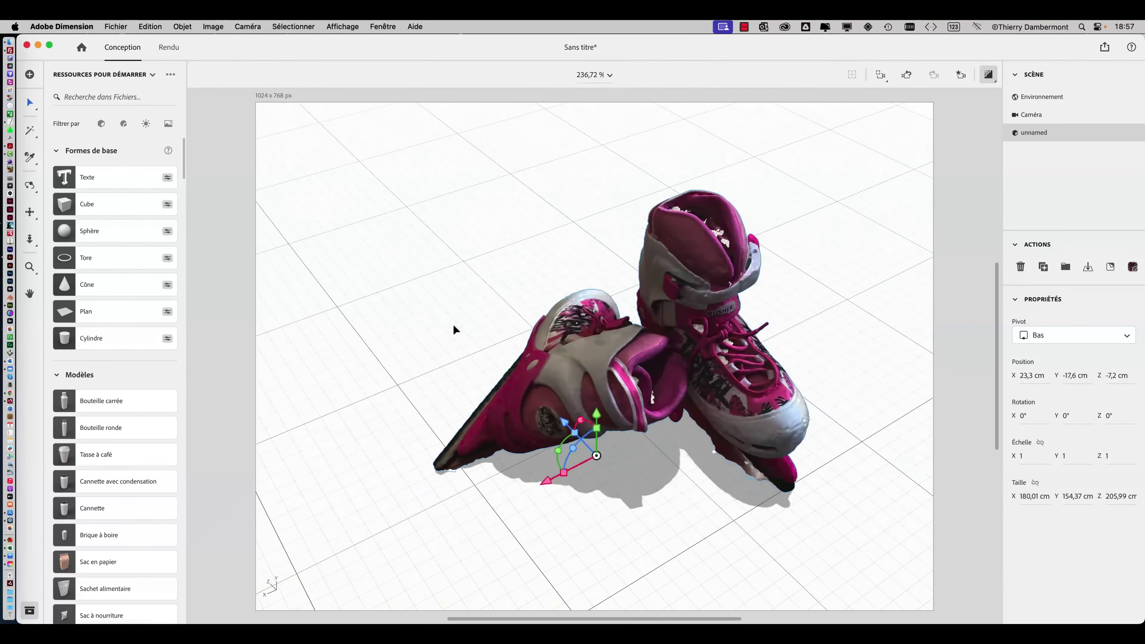
# Add three-point lighting to the scene and frame the skates from the side that shows the TRIBAL lettering
pyautogui.click(147, 124)
pyautogui.moveTo(340, 274); pyautogui.dragTo(342, 275)
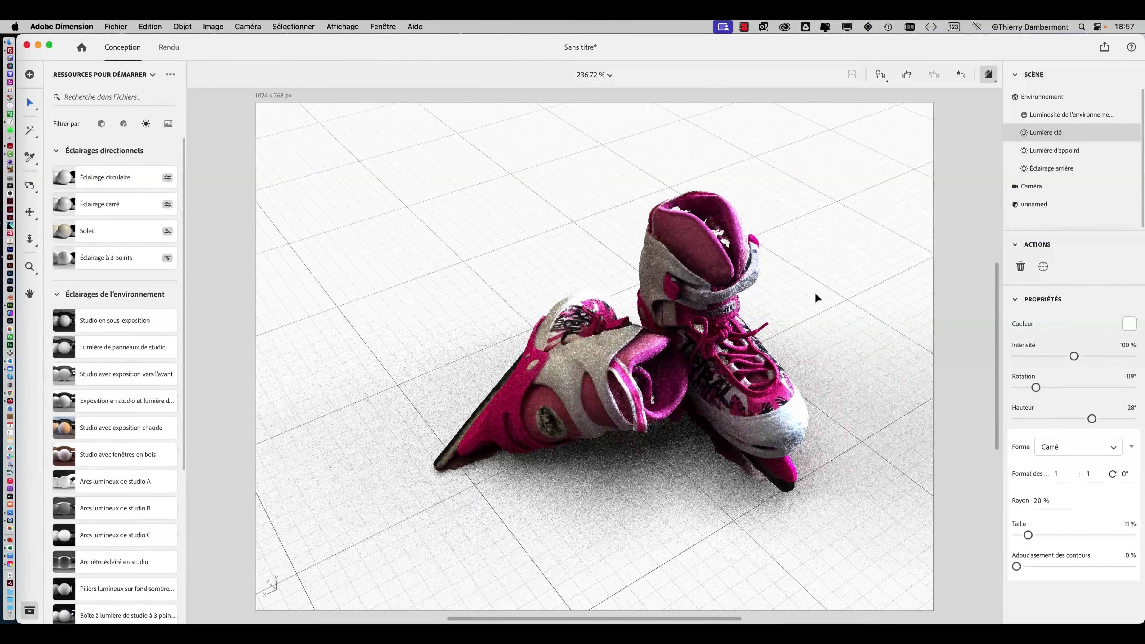
pyautogui.moveTo(772, 287)
pyautogui.mouseDown(button='middle')
pyautogui.moveTo(588, 288)
pyautogui.moveTo(753, 293)
pyautogui.mouseUp(button='middle')
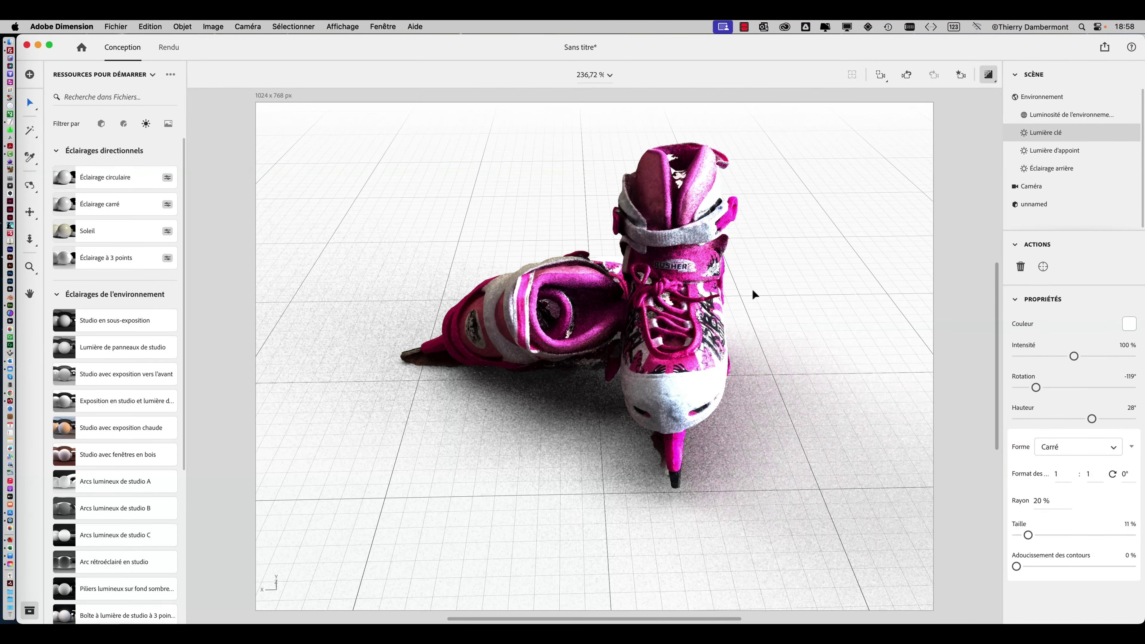
pyautogui.moveTo(752, 293); pyautogui.dragTo(903, 282, button='middle')
pyautogui.moveTo(542, 303); pyautogui.dragTo(552, 394, button='middle')
pyautogui.moveTo(790, 407); pyautogui.dragTo(741, 441, button='middle')
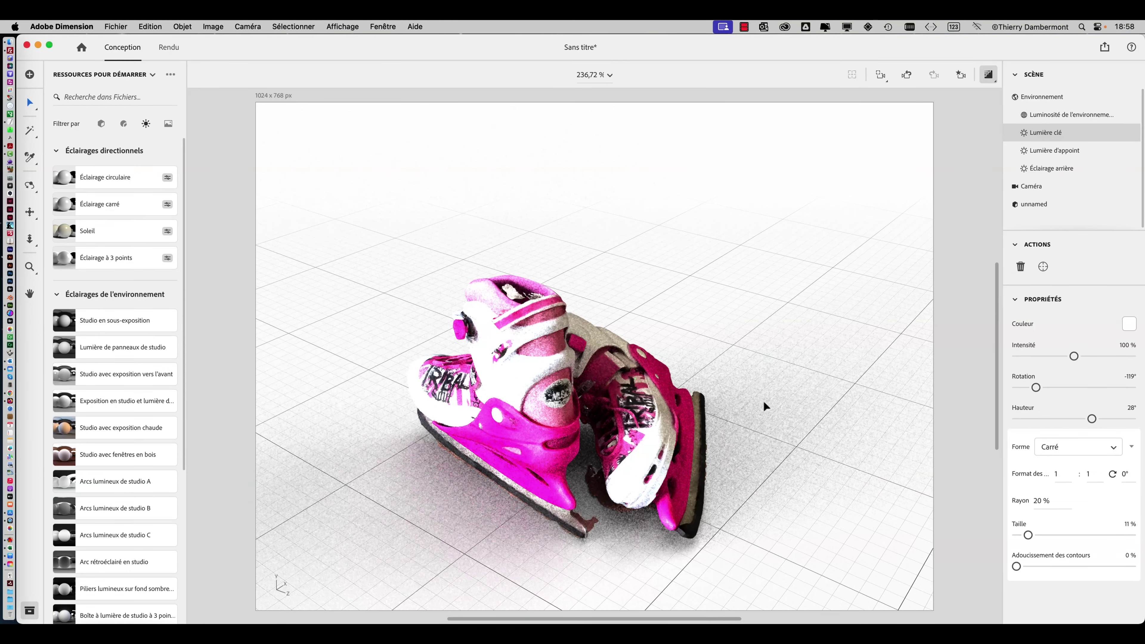
pyautogui.moveTo(763, 403); pyautogui.dragTo(676, 397, button='middle')
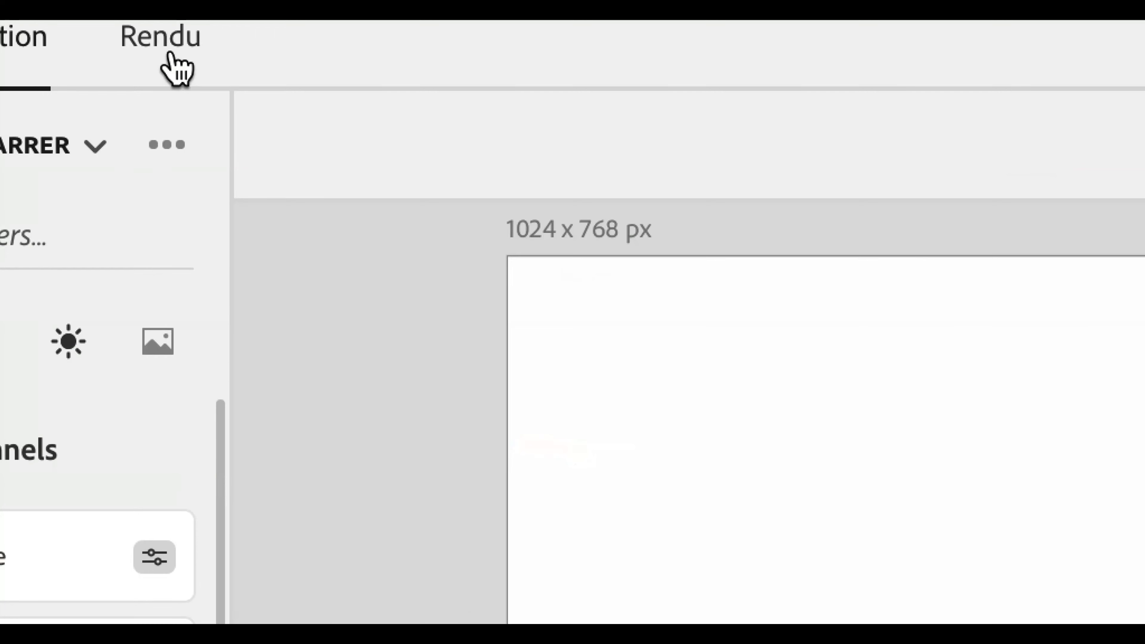
# Render the skates scene at high quality as a 16-bit PSD and fit the rendered image to the screen
pyautogui.click(177, 67)
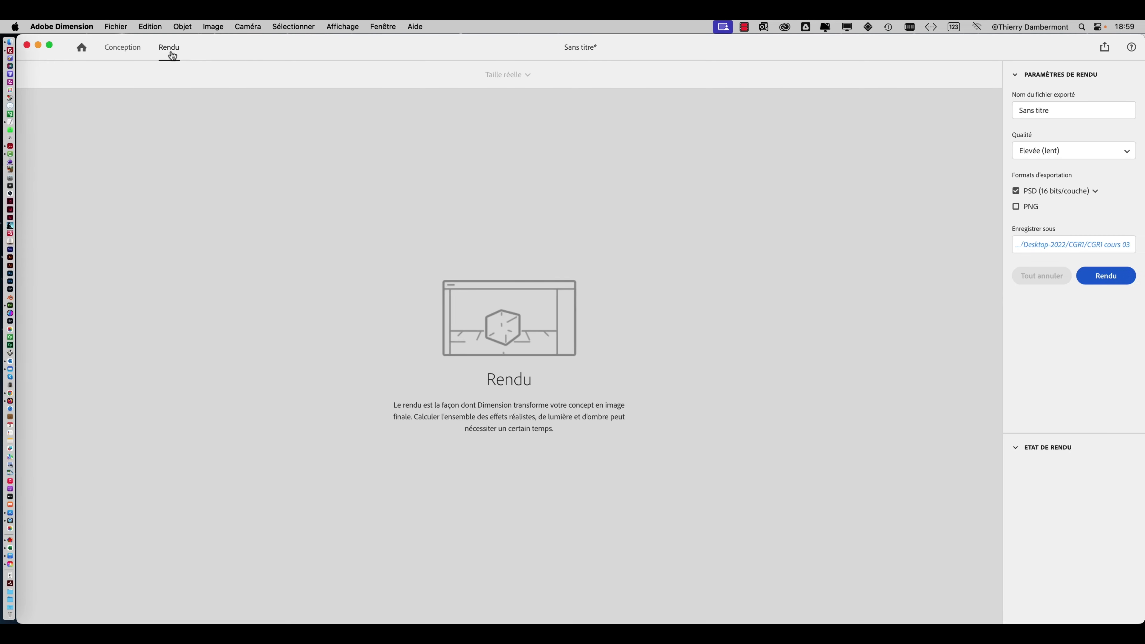
pyautogui.click(1126, 279)
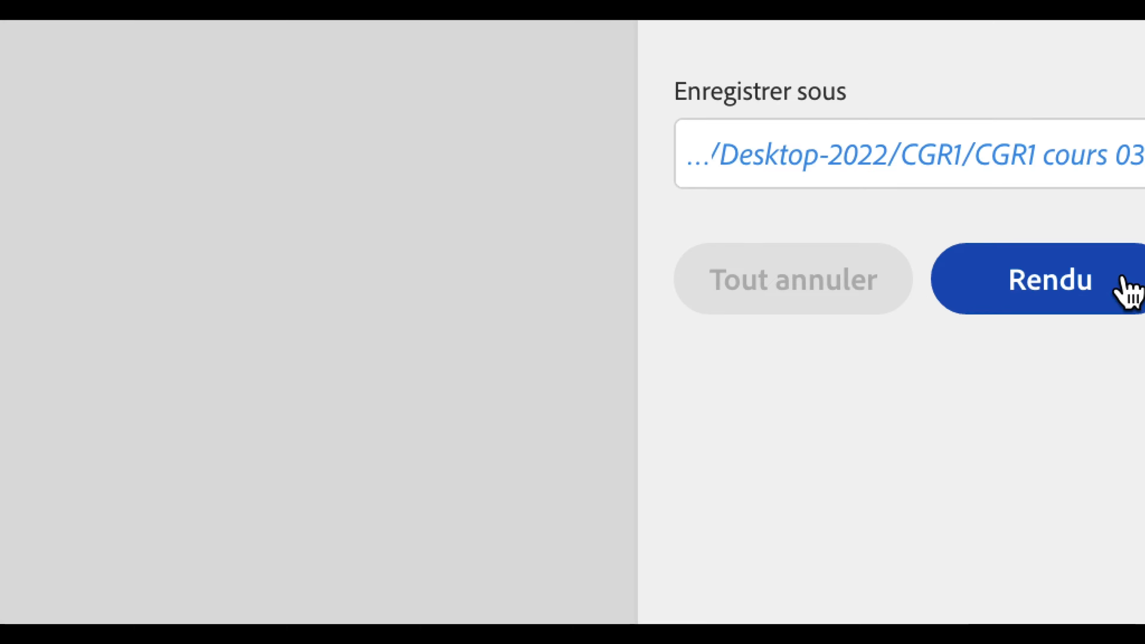
pyautogui.click(1125, 282)
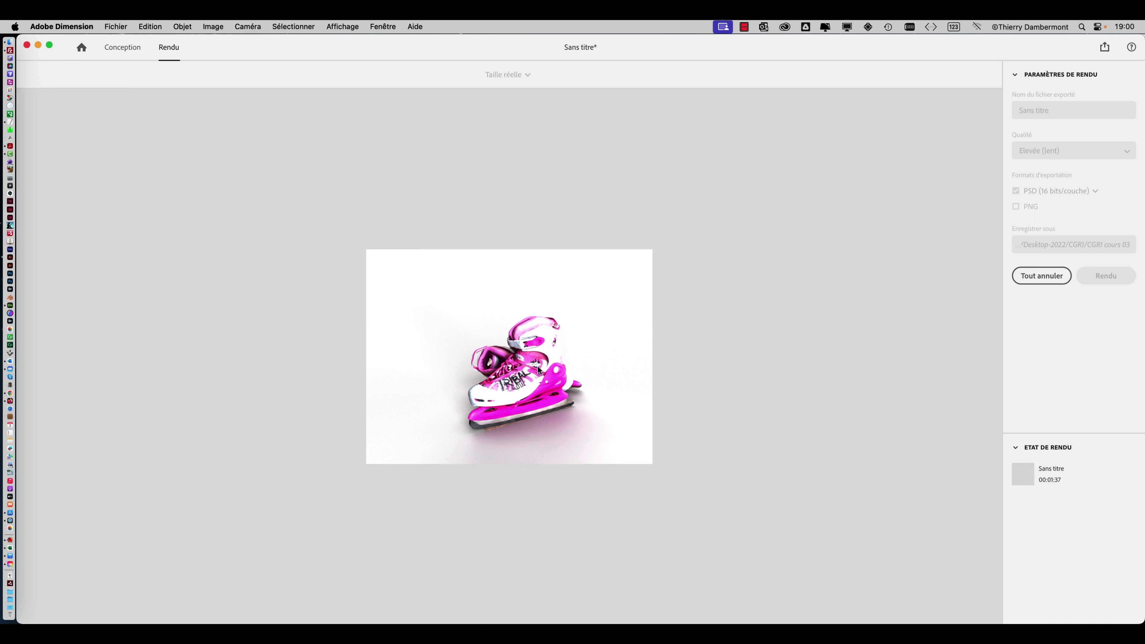
pyautogui.click(506, 74)
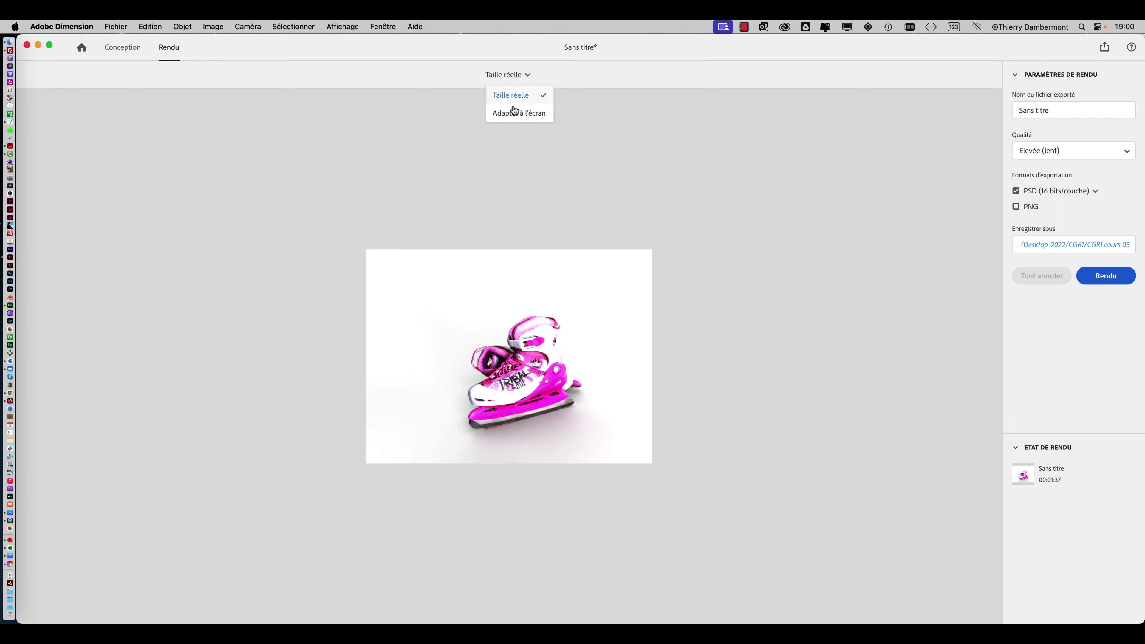
pyautogui.click(517, 113)
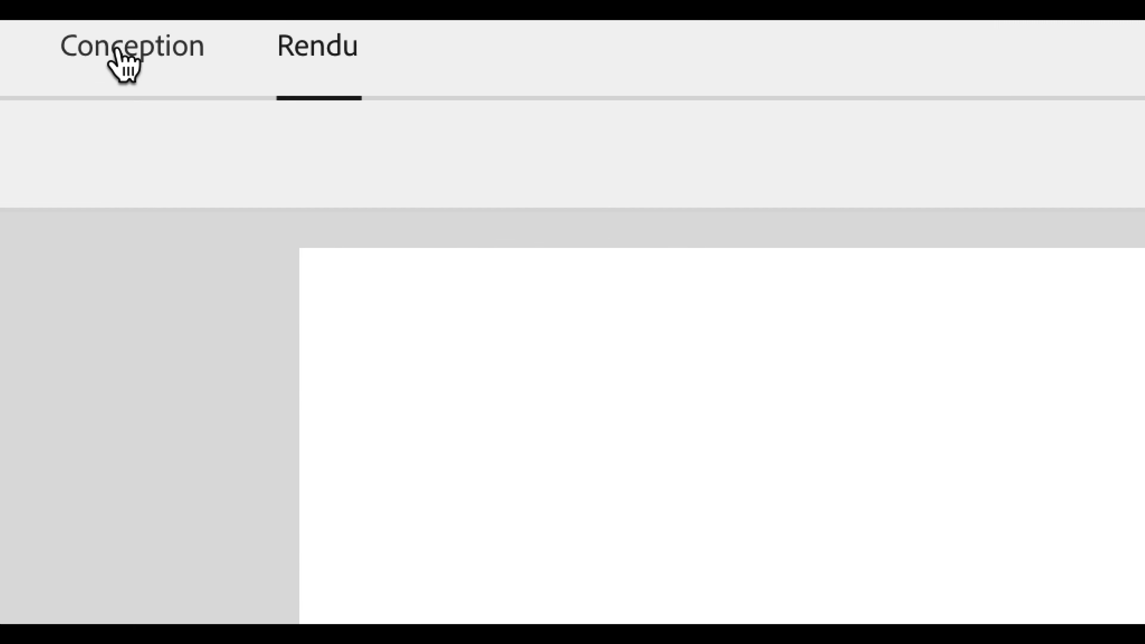
# Return to the design view and publish the 3D scene as "patins de dimension fev 2024" with a public link
pyautogui.click(120, 50)
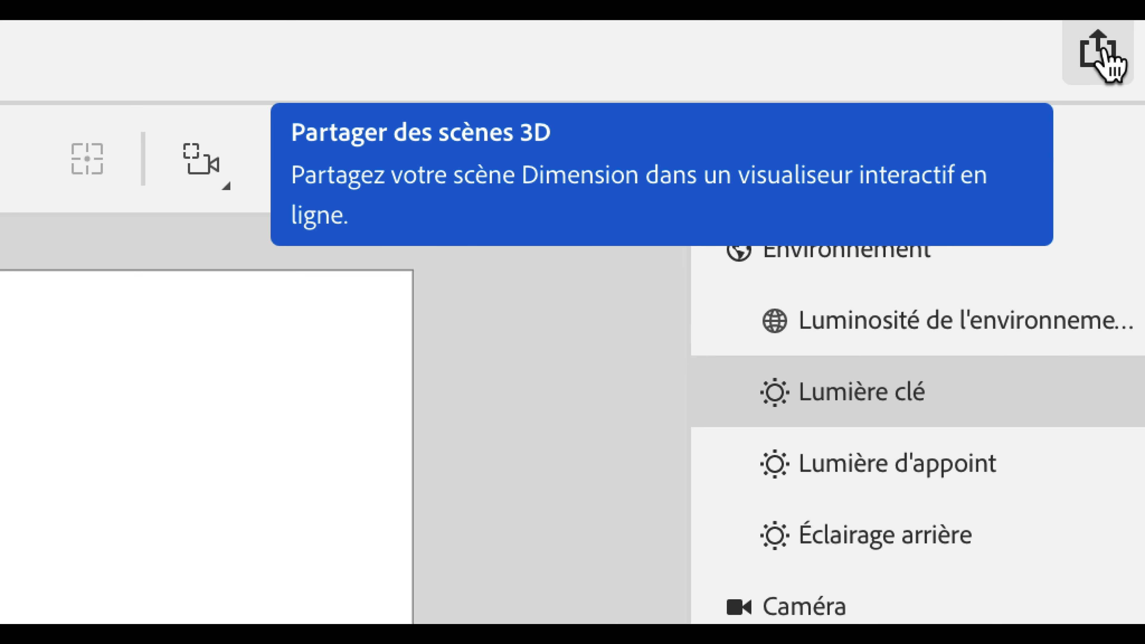
pyautogui.click(1100, 50)
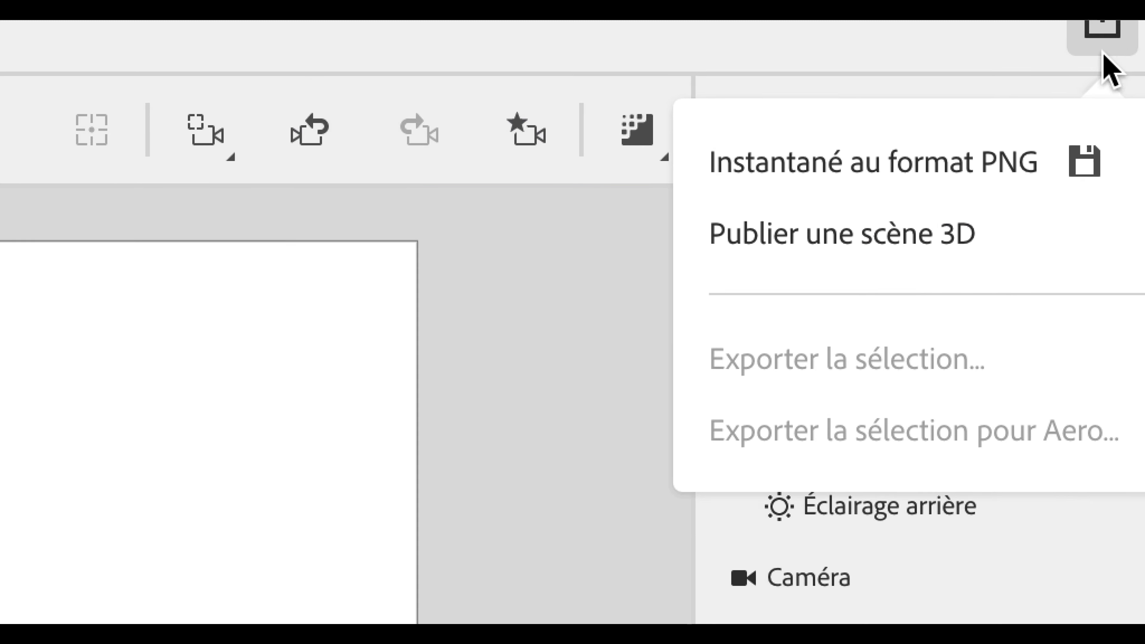
pyautogui.click(1097, 109)
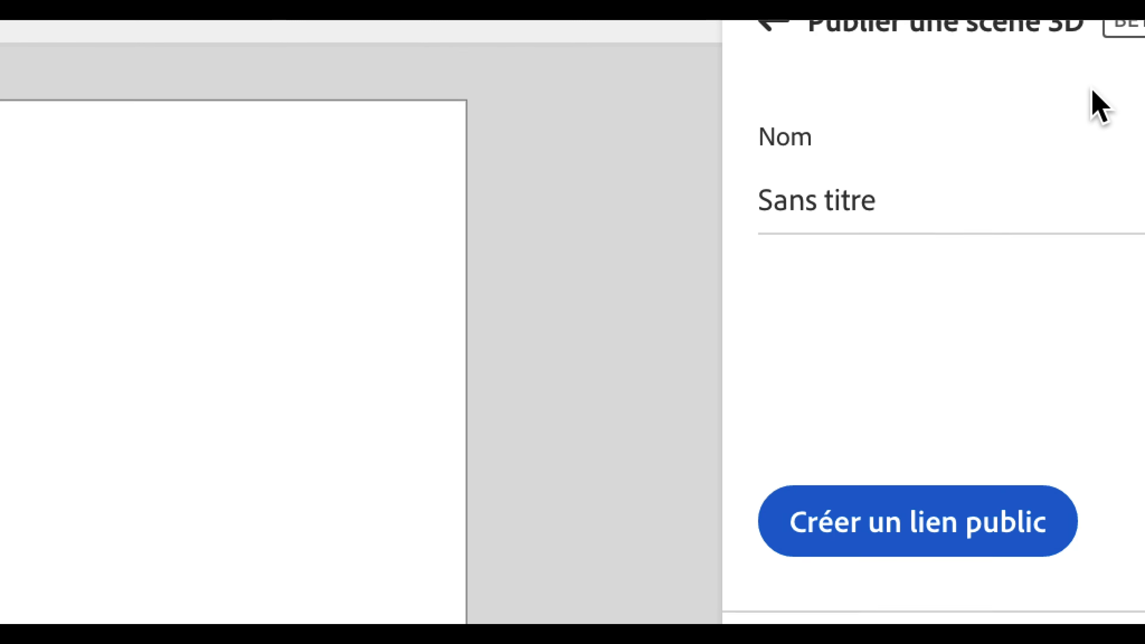
pyautogui.click(970, 202)
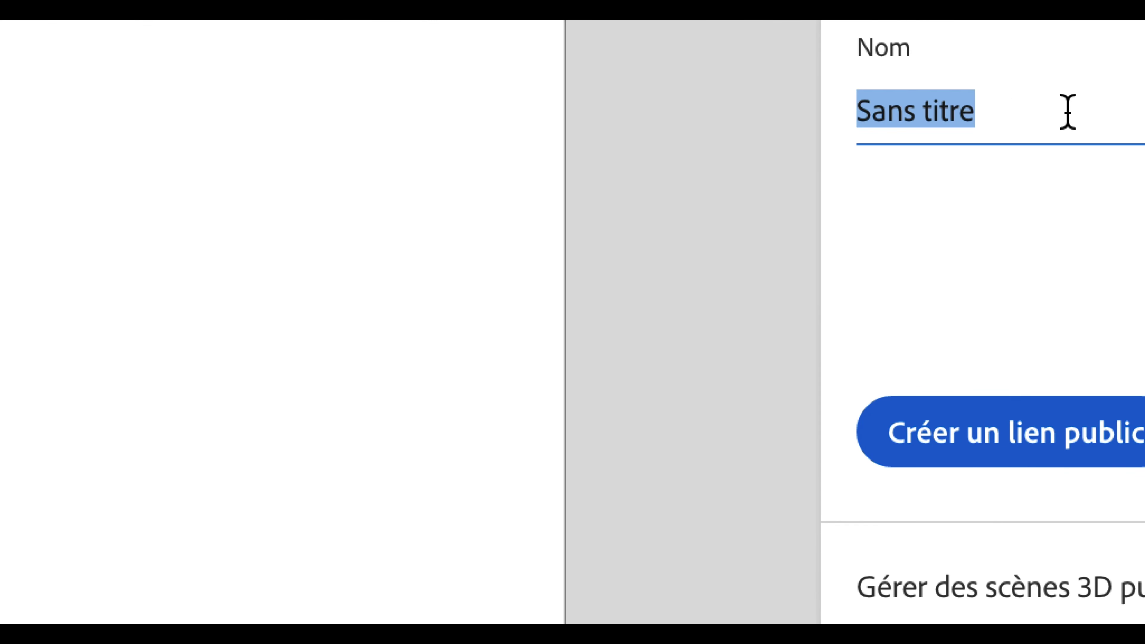
pyautogui.write('patins de d')
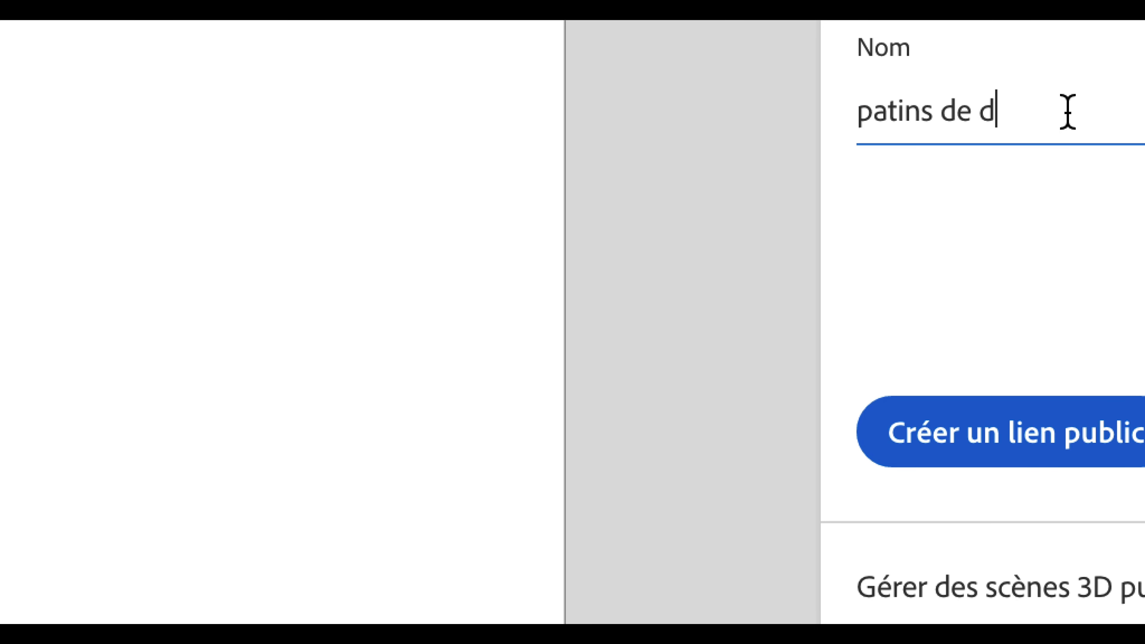
pyautogui.write('imension fe')
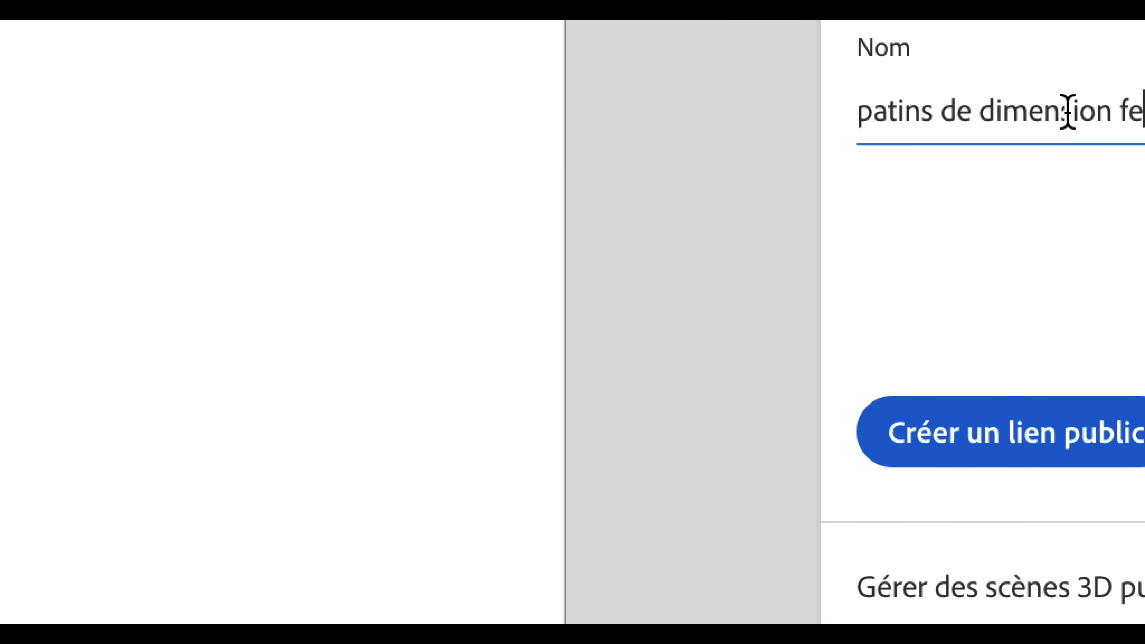
pyautogui.write('v 2024')
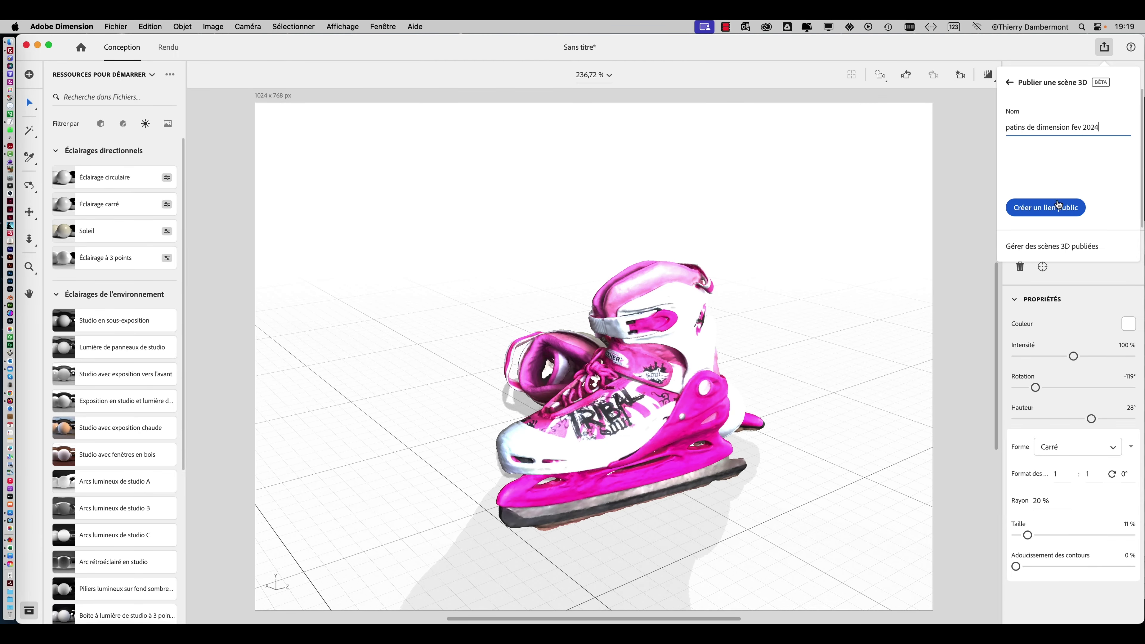
pyautogui.click(1058, 206)
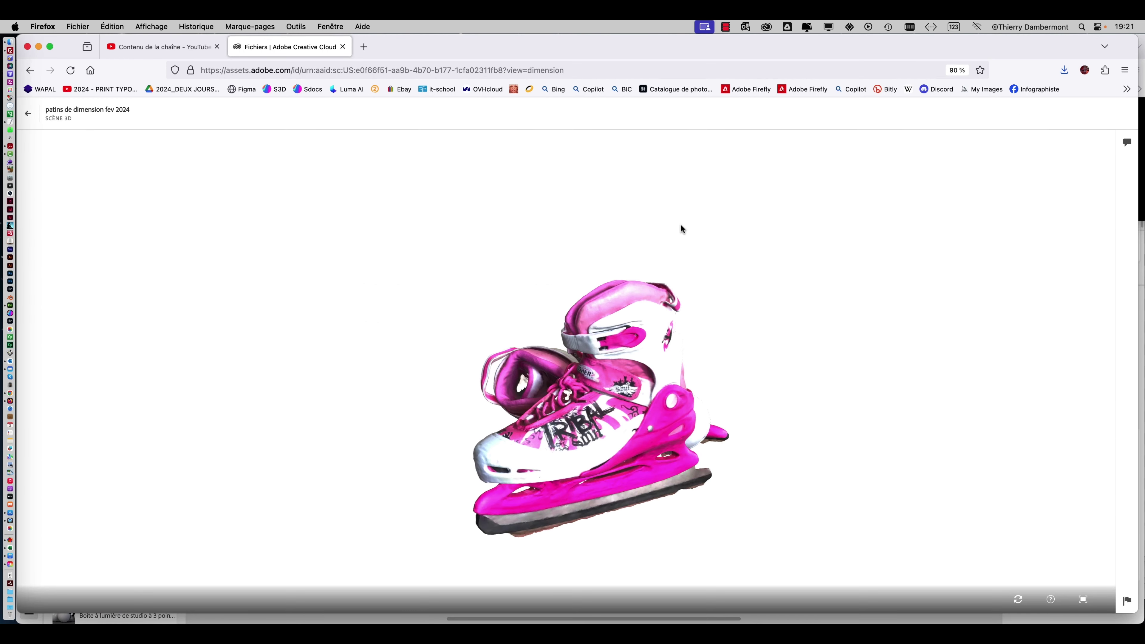
# Examine the published skates scene in the browser's 3D viewer from different angles and up close
pyautogui.moveTo(622, 375); pyautogui.dragTo(556, 425)
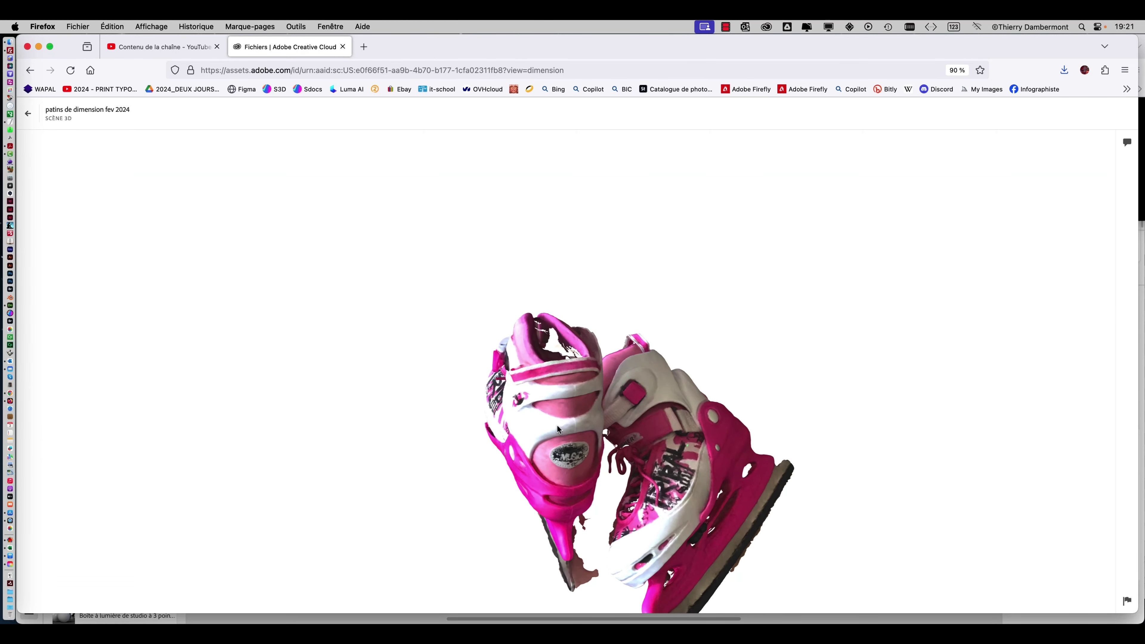
pyautogui.scroll(3, 558, 424)
pyautogui.scroll(3, 560, 366)
pyautogui.moveTo(561, 366); pyautogui.dragTo(693, 420)
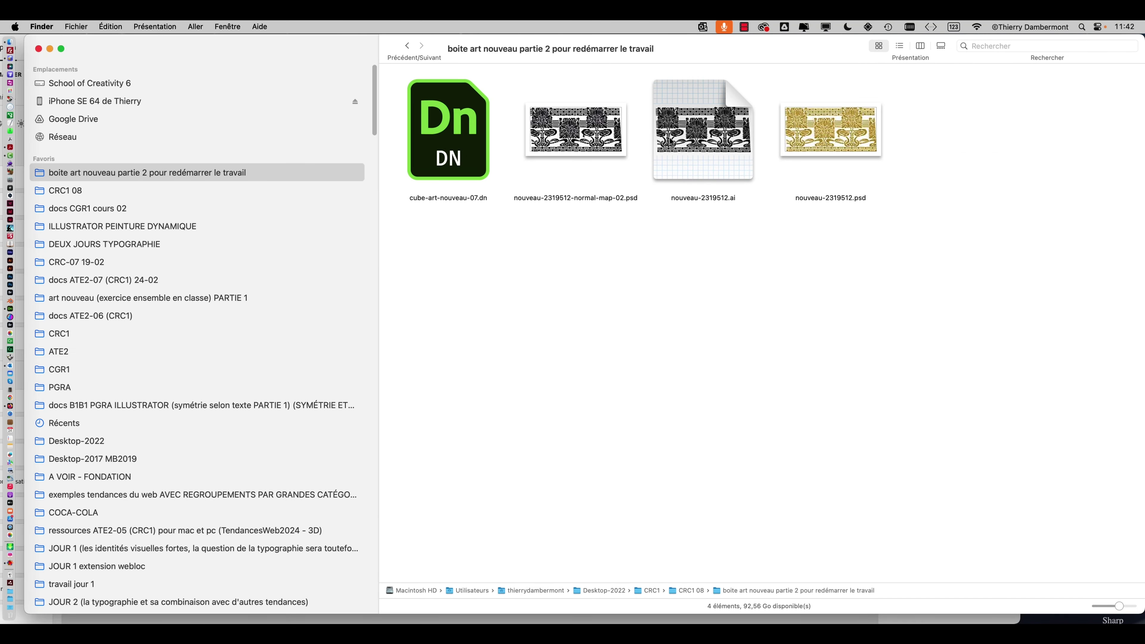
# Review the art nouveau pattern, normal map and cube-art-nouveau-07.dn files in the folder, and switch to Dimension
pyautogui.click(685, 141)
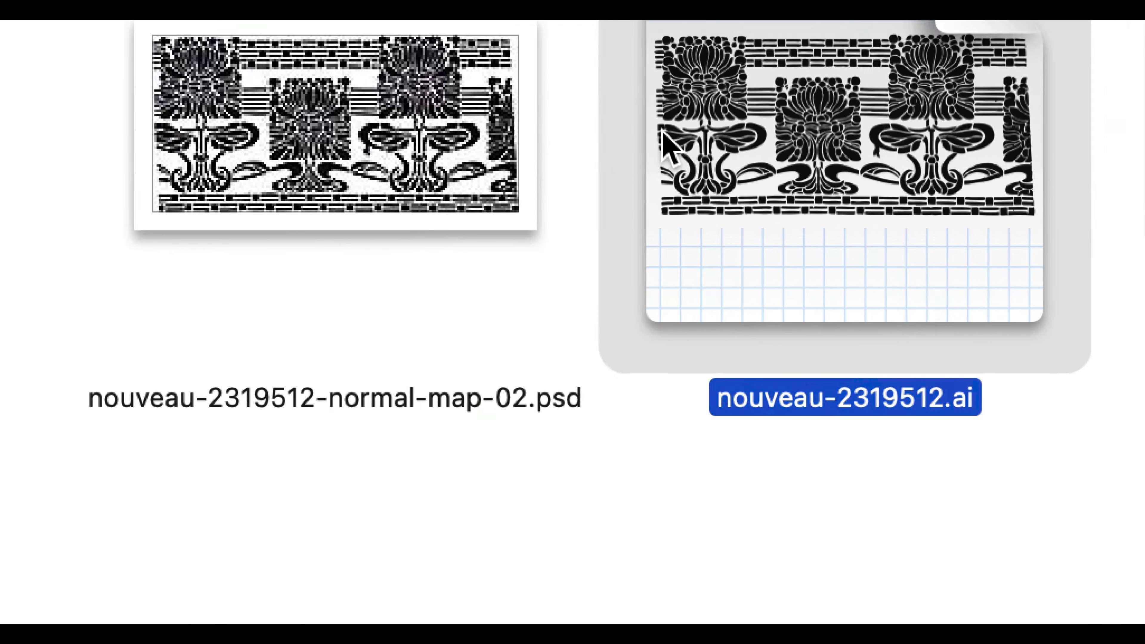
pyautogui.click(219, 121)
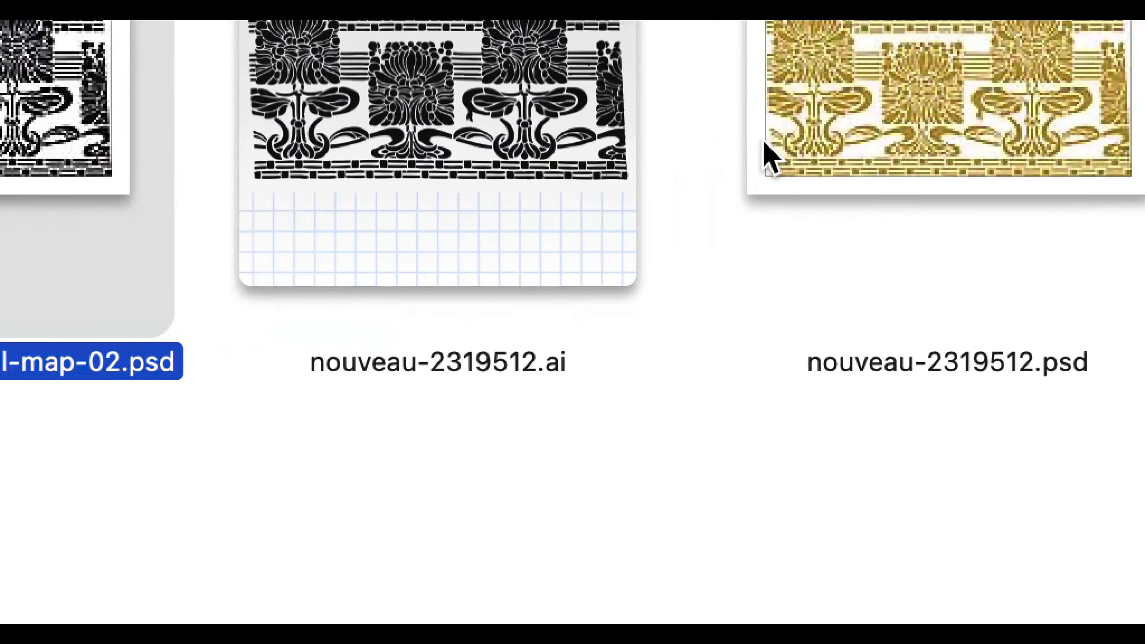
pyautogui.click(807, 137)
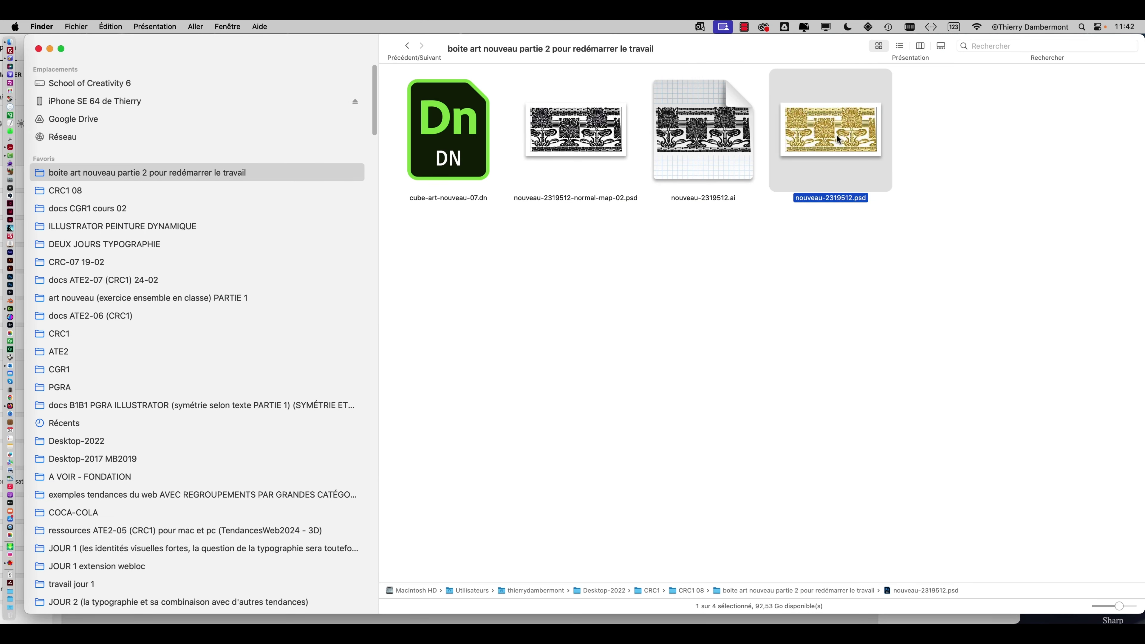
pyautogui.click(457, 161)
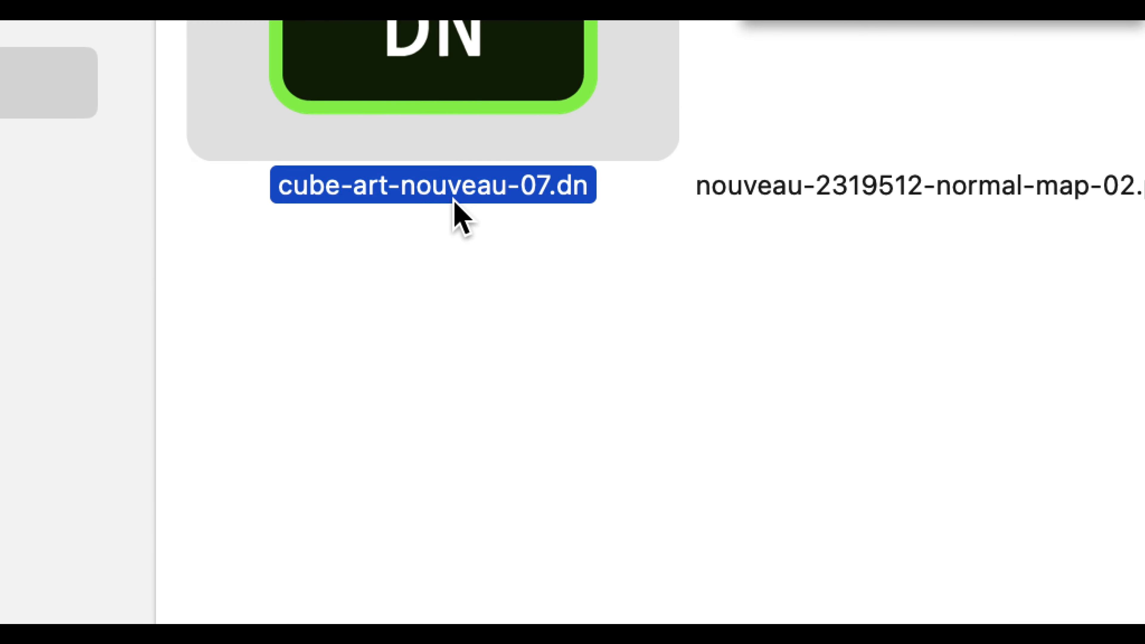
pyautogui.press('super+Tab')
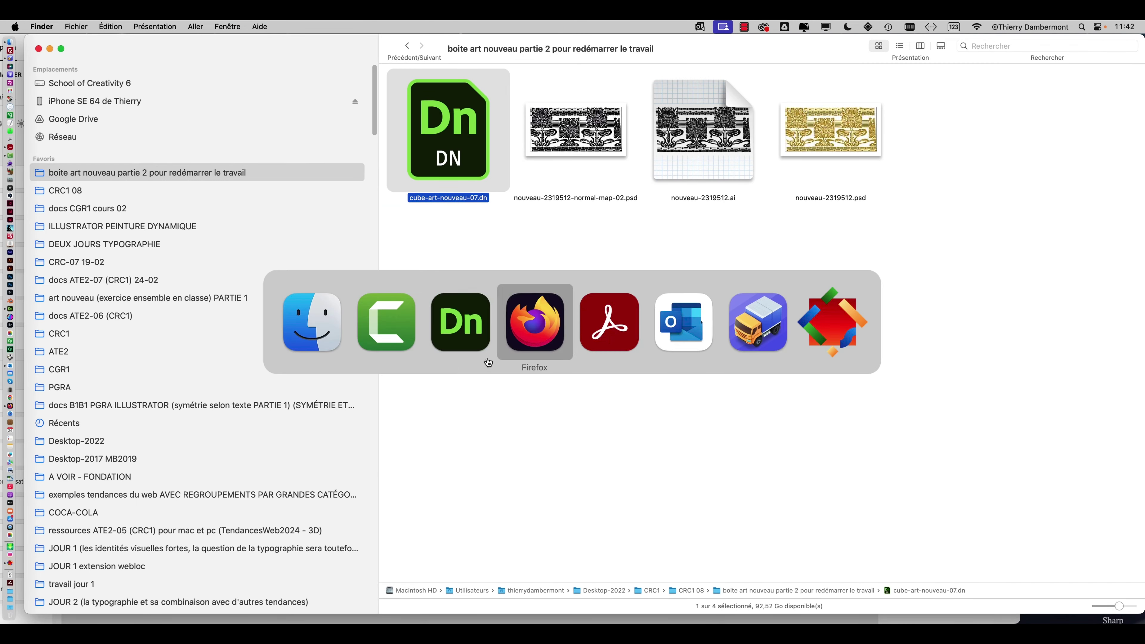
pyautogui.click(466, 337)
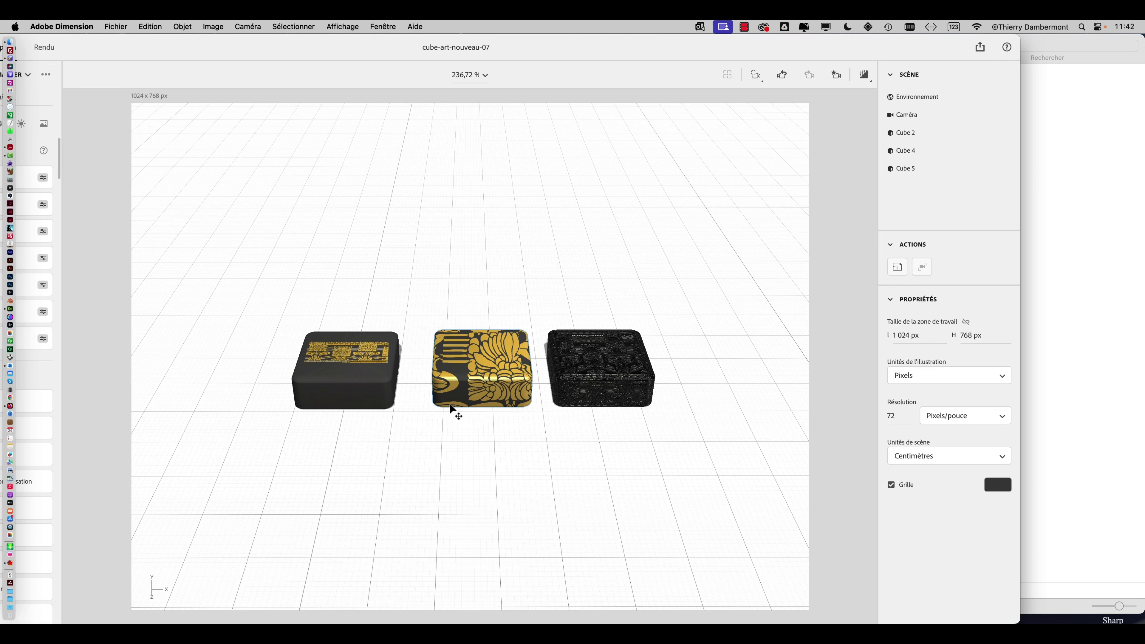
# Examine the box with the small gold pattern up close and the image material on the fully gold-patterned box
pyautogui.click(589, 376)
pyautogui.click(381, 372)
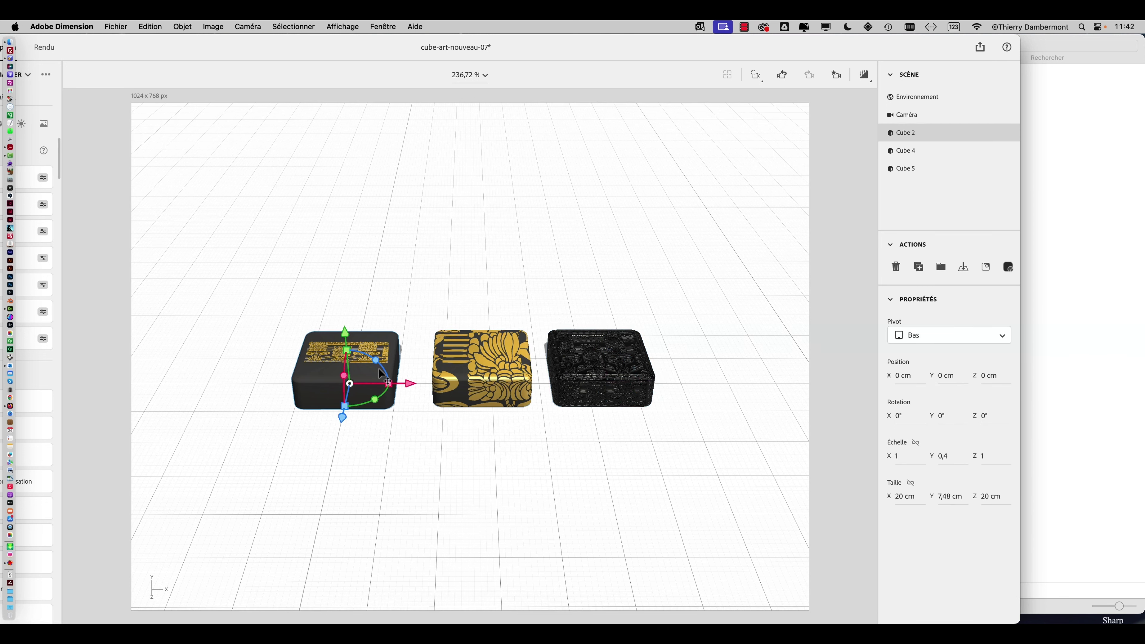
pyautogui.press('f')
pyautogui.moveTo(534, 366); pyautogui.dragTo(546, 332)
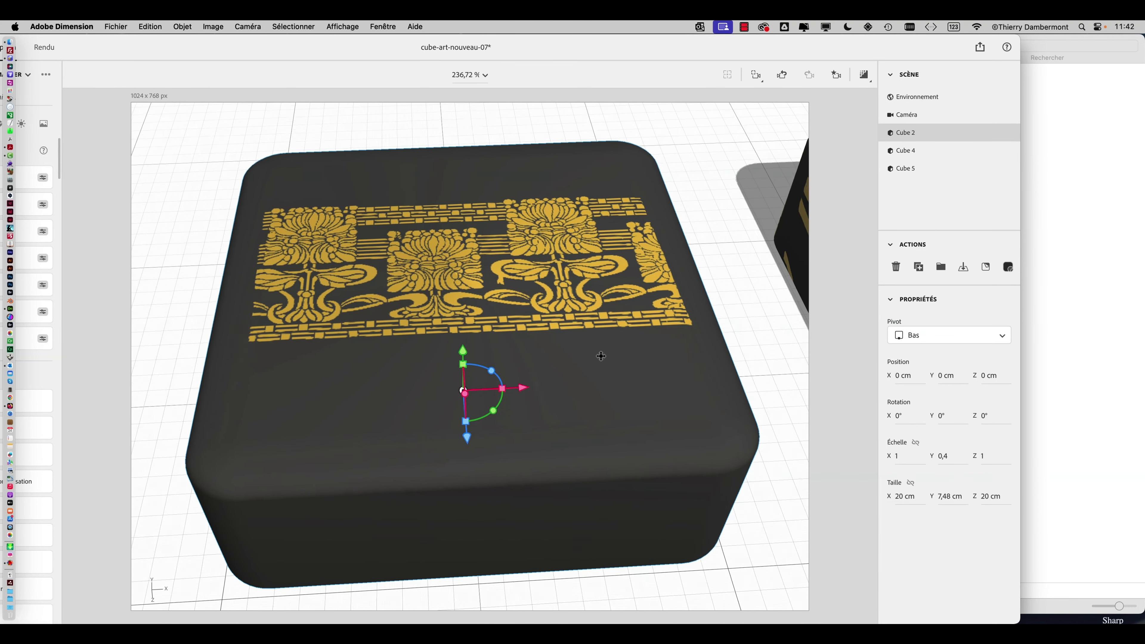
pyautogui.moveTo(604, 358); pyautogui.dragTo(309, 391, button='middle')
pyautogui.click(544, 363)
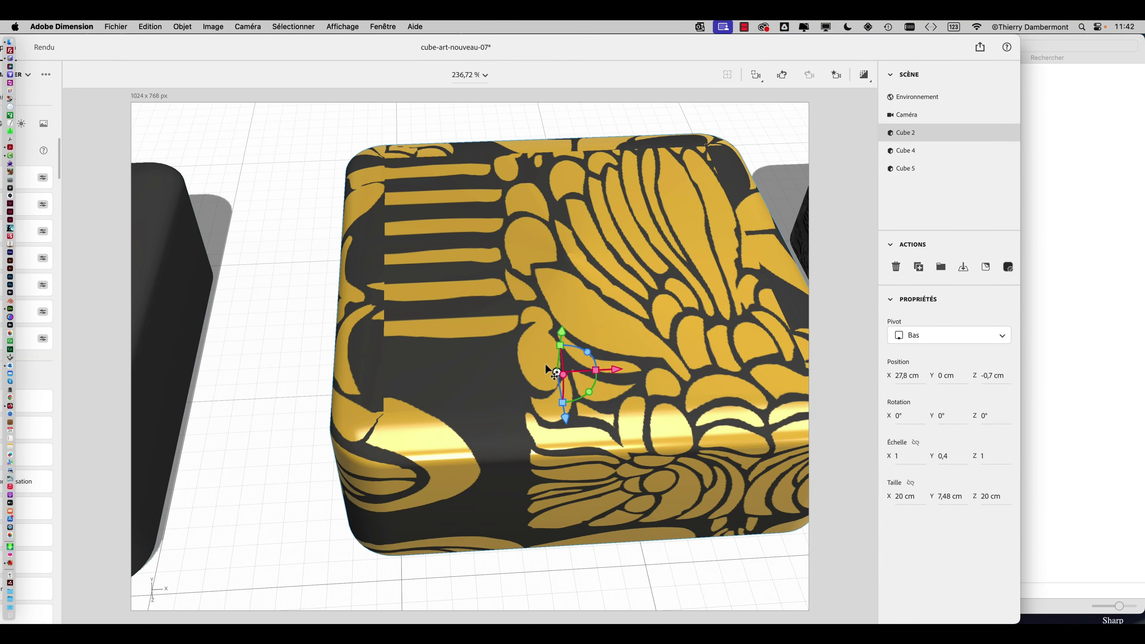
pyautogui.doubleClick(707, 316)
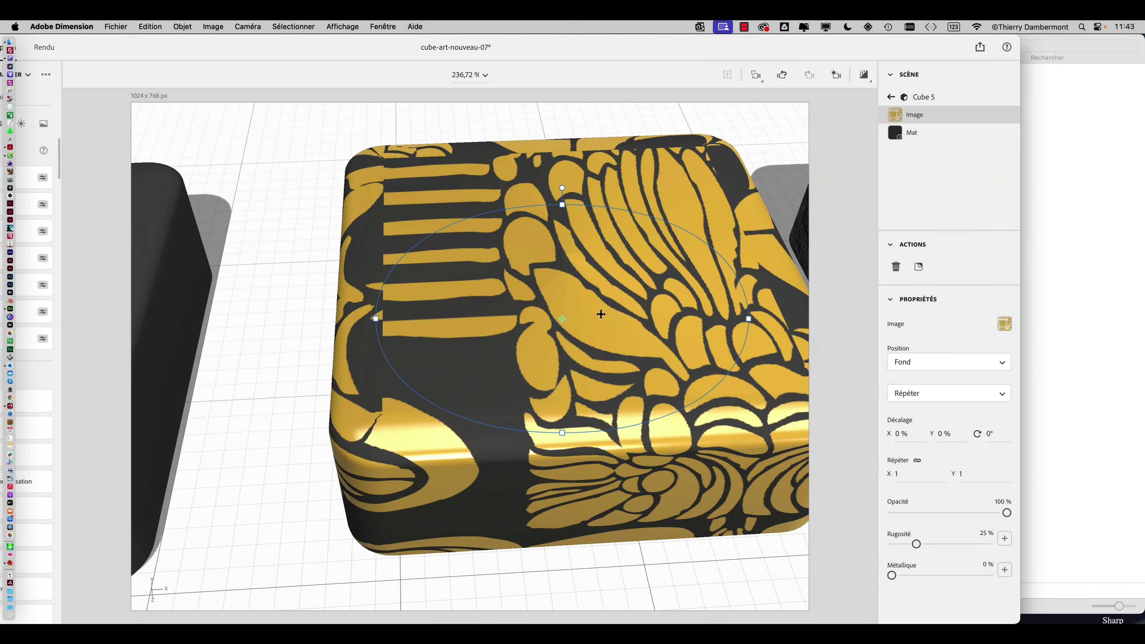
# Inspect the black embossed box's Mat material and the image used as its normal map
pyautogui.moveTo(623, 311); pyautogui.dragTo(350, 341, button='middle')
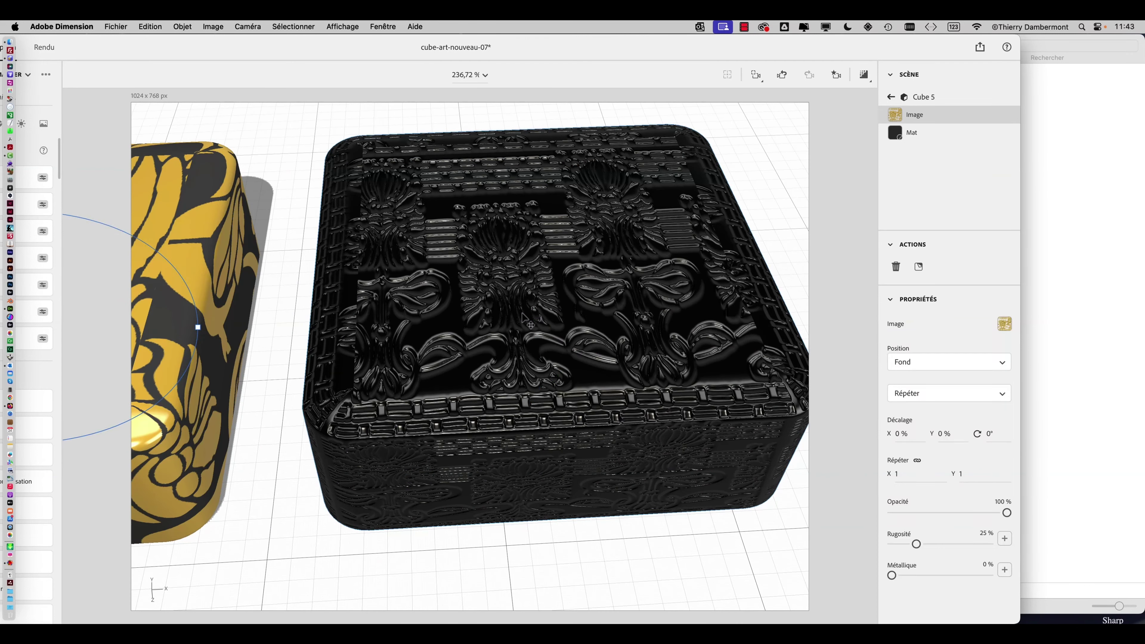
pyautogui.click(524, 323)
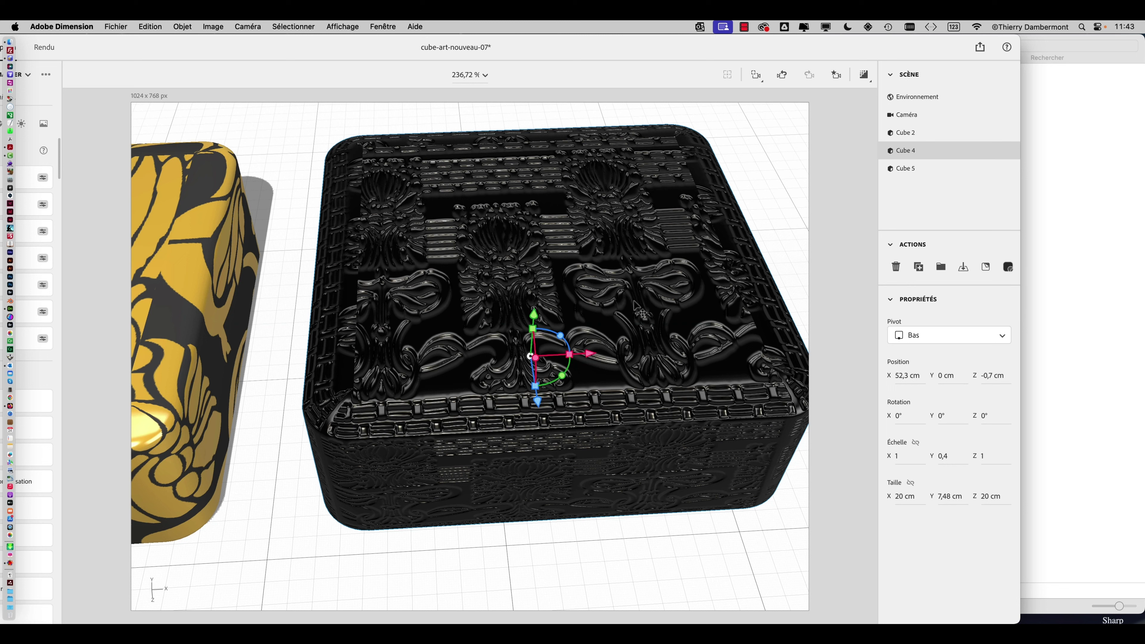
pyautogui.doubleClick(635, 302)
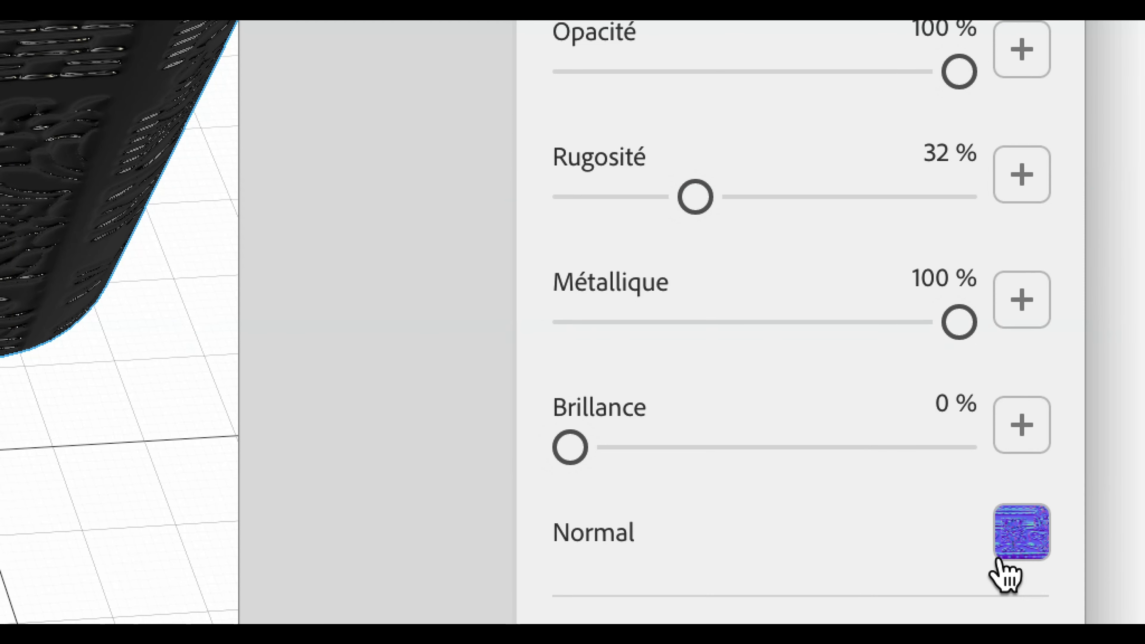
pyautogui.click(1006, 569)
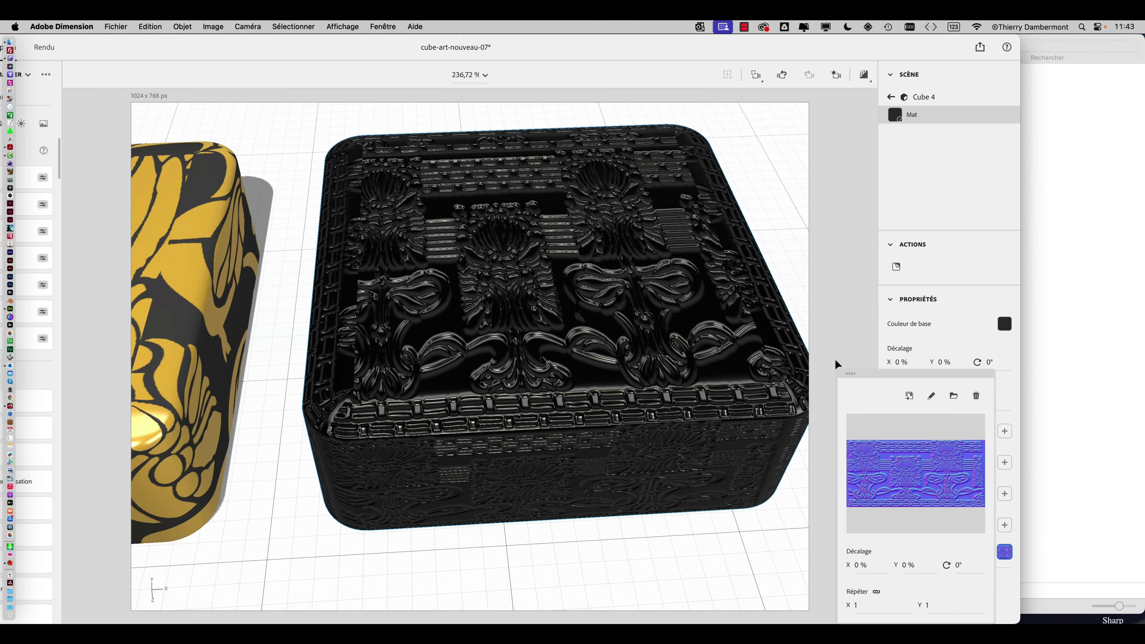
pyautogui.click(823, 359)
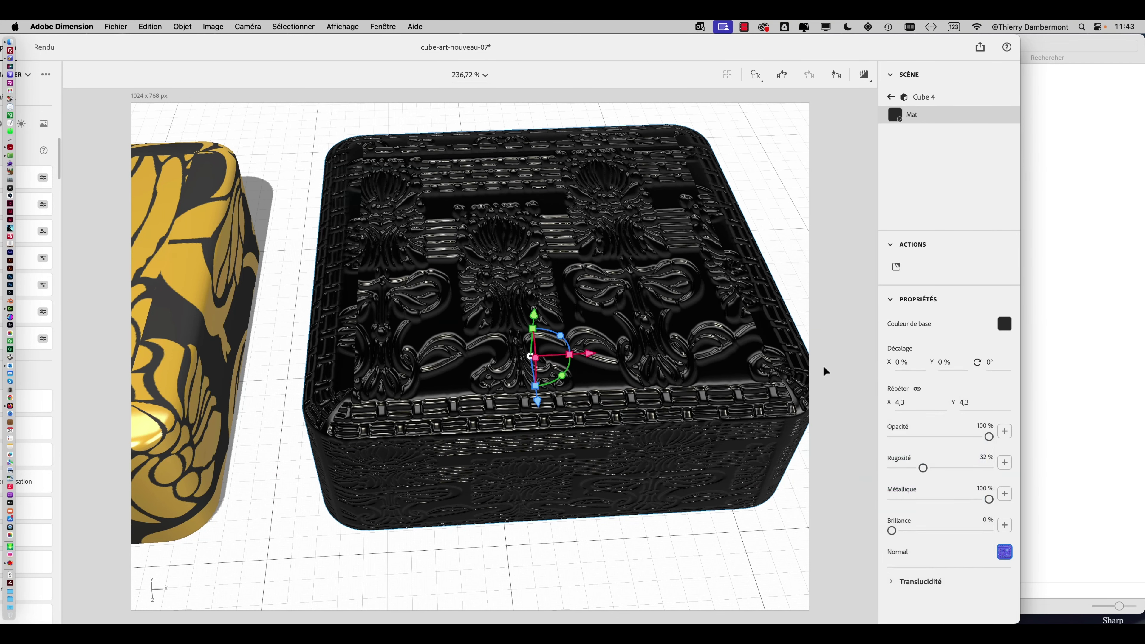
pyautogui.click(811, 378)
# Duplicate the black embossed box along the row, placing the selected box at about X 78.3 cm
pyautogui.scroll(-3, 654, 420)
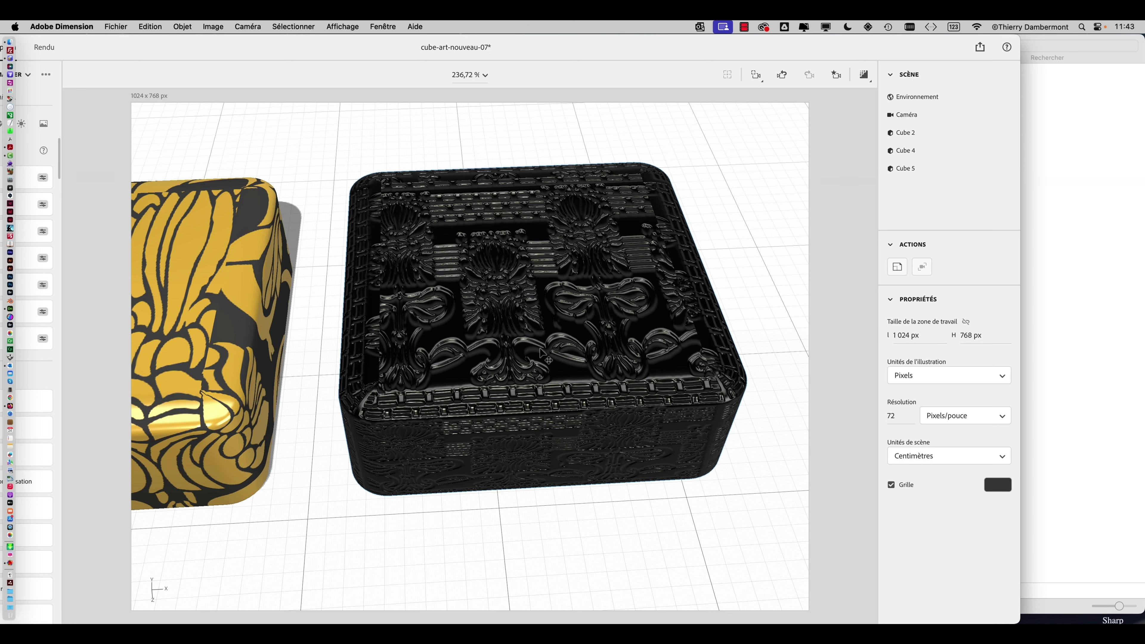
pyautogui.scroll(-2, 546, 359)
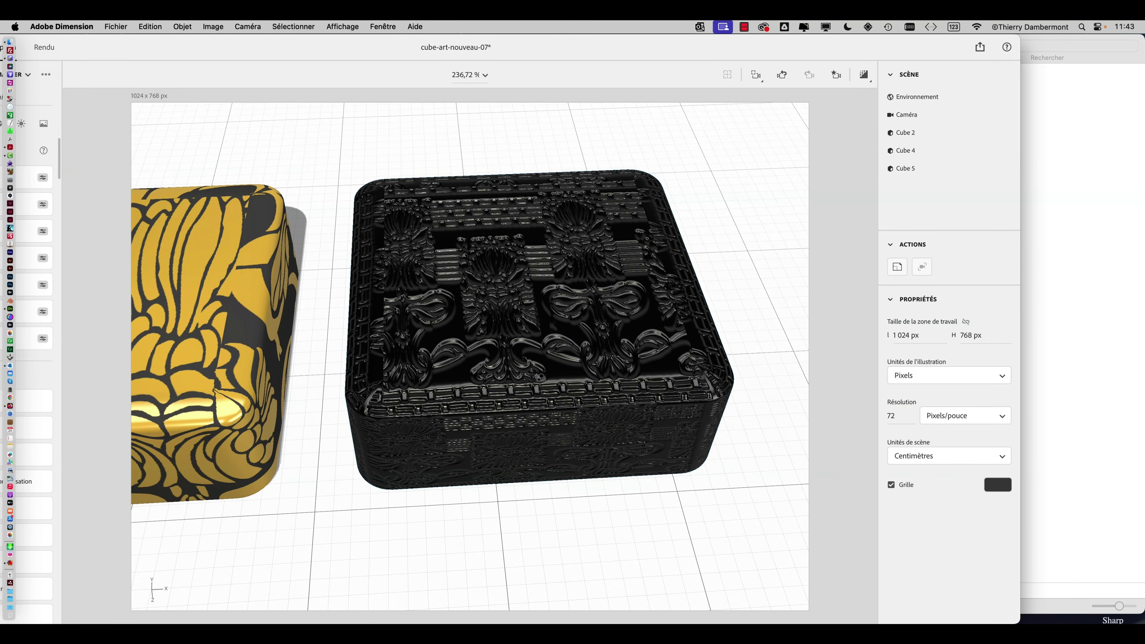
pyautogui.moveTo(542, 384); pyautogui.dragTo(536, 361, button='middle')
pyautogui.scroll(-5, 537, 361)
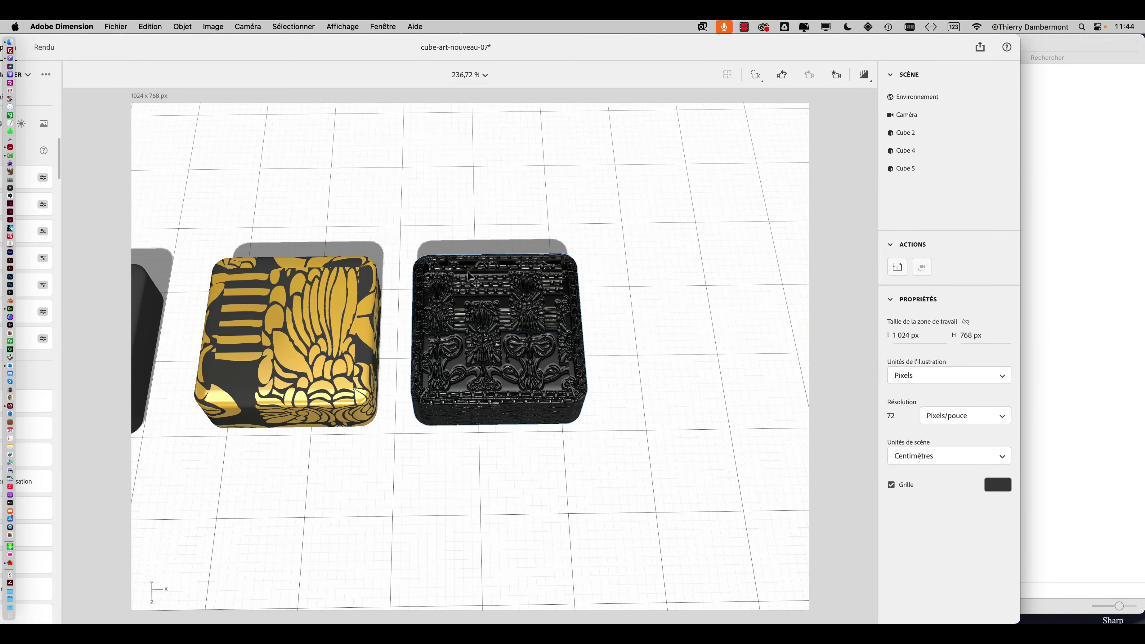
pyautogui.click(482, 280)
pyautogui.keyDown('alt'); pyautogui.moveTo(439, 286); pyautogui.dragTo(657, 282); pyautogui.keyUp('alt')
pyautogui.moveTo(657, 282); pyautogui.dragTo(433, 296, button='middle')
# Delete the normal map image from the Mat material of the end box at X 78.3 cm
pyautogui.scroll(3, 470, 308)
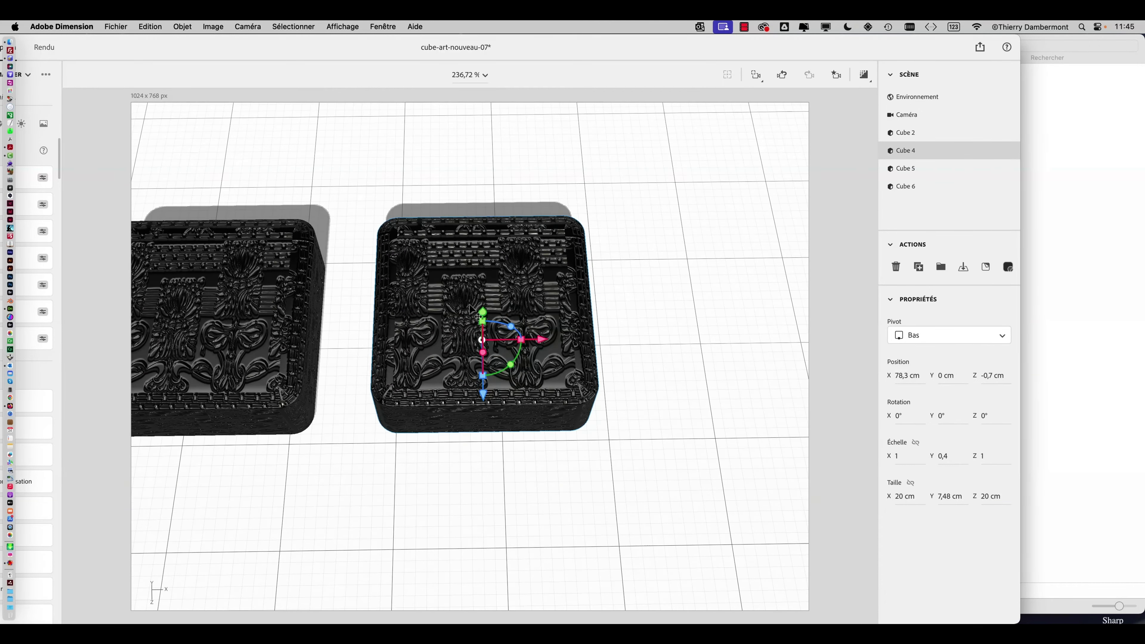
pyautogui.scroll(5, 470, 308)
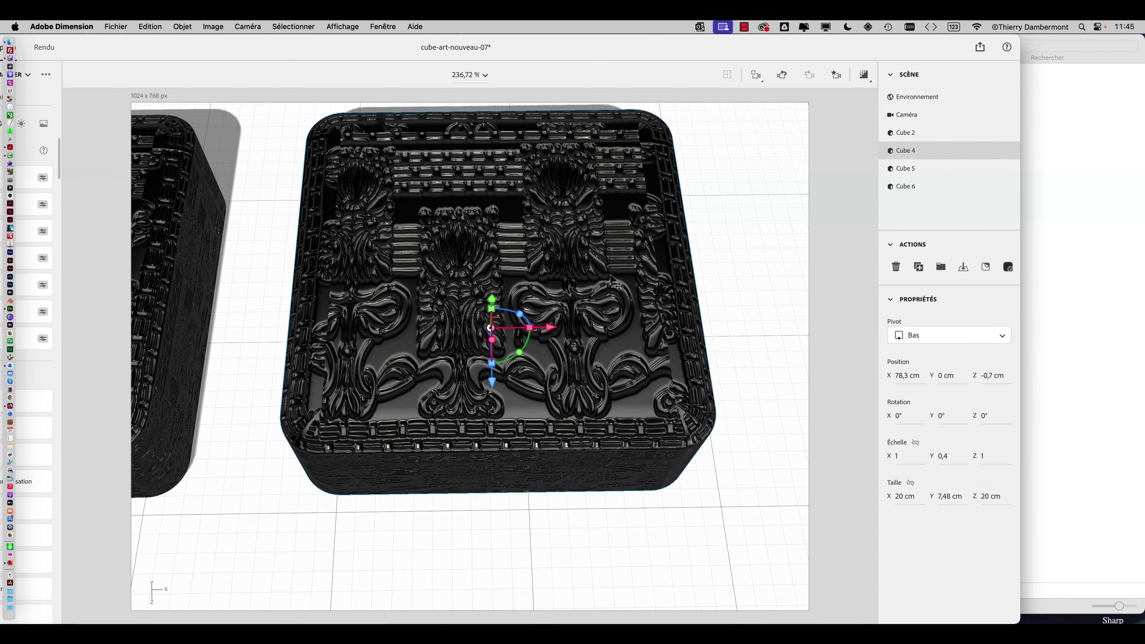
pyautogui.doubleClick(600, 260)
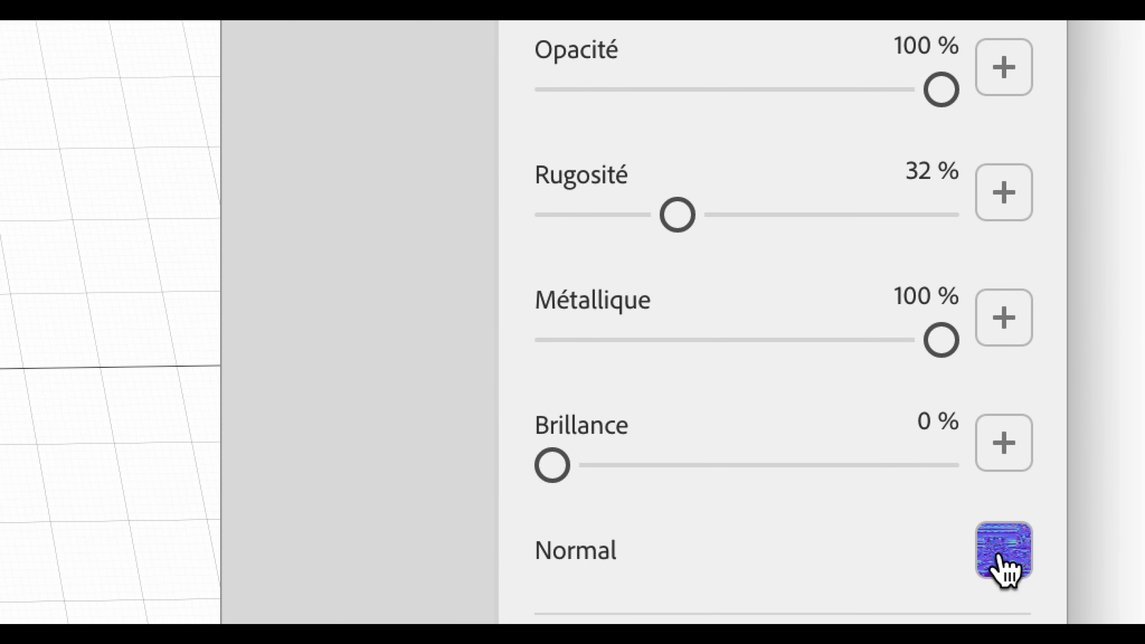
pyautogui.click(997, 562)
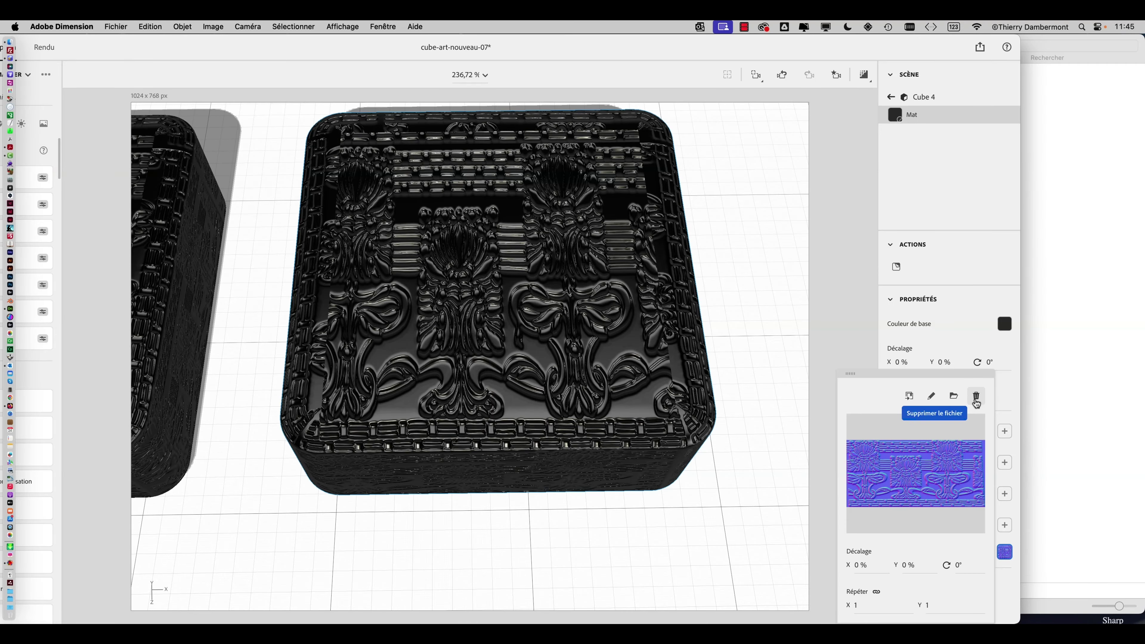
pyautogui.click(977, 397)
# Compare the plain black box's Mat material settings with those of the box with the small gold pattern
pyautogui.moveTo(685, 328); pyautogui.dragTo(601, 302)
pyautogui.scroll(-5, 602, 307)
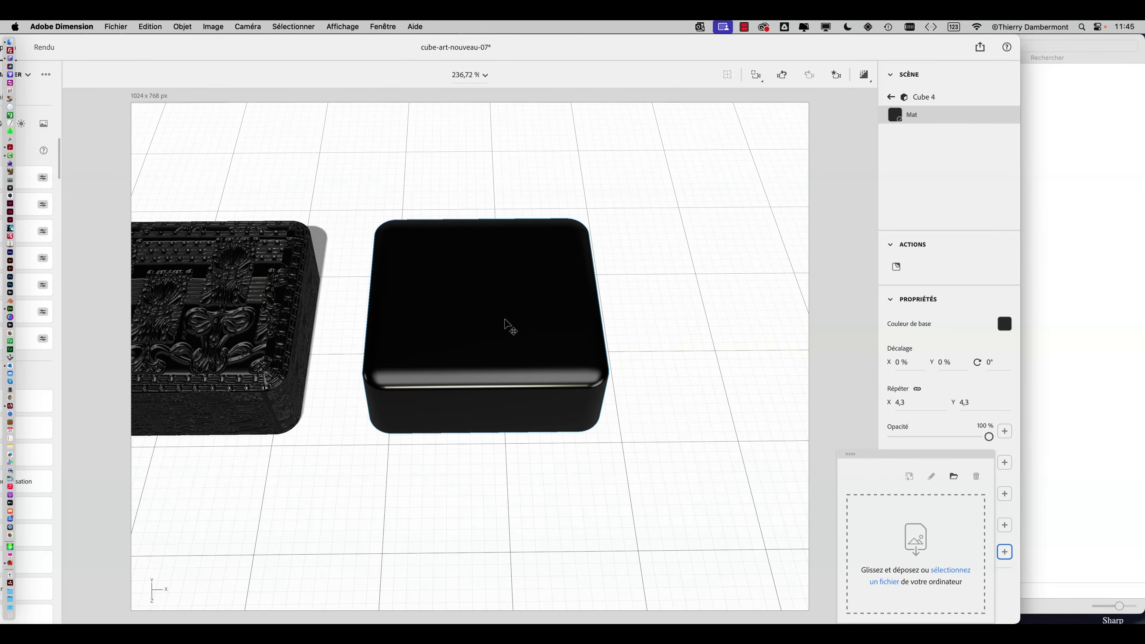
pyautogui.moveTo(511, 325); pyautogui.dragTo(568, 379)
pyautogui.moveTo(435, 335); pyautogui.dragTo(339, 336)
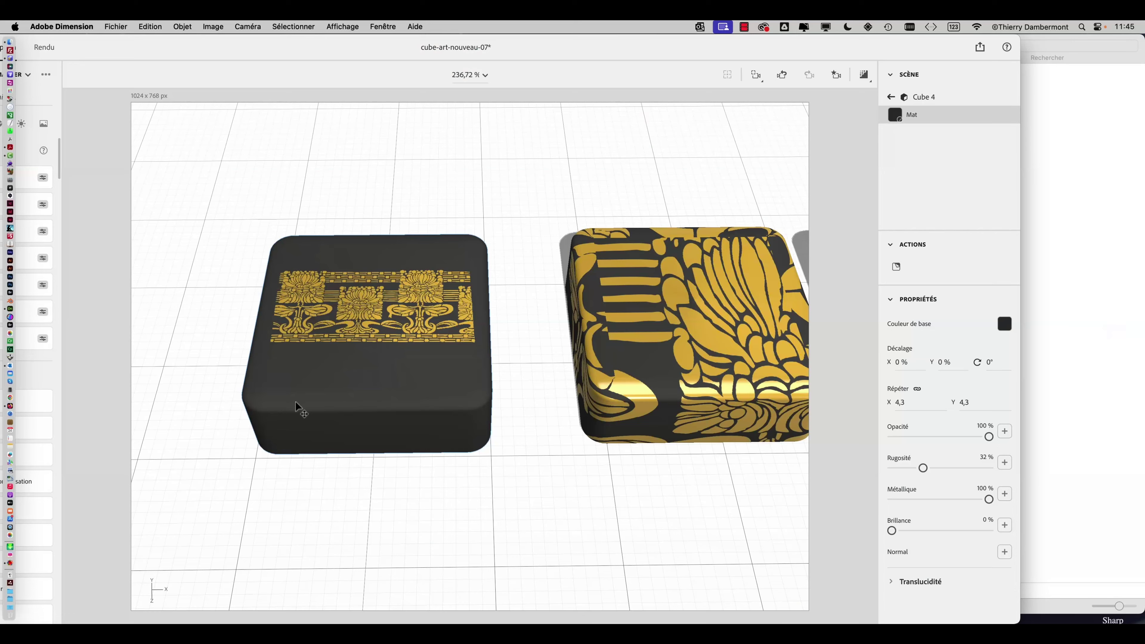
pyautogui.moveTo(630, 398); pyautogui.dragTo(524, 325)
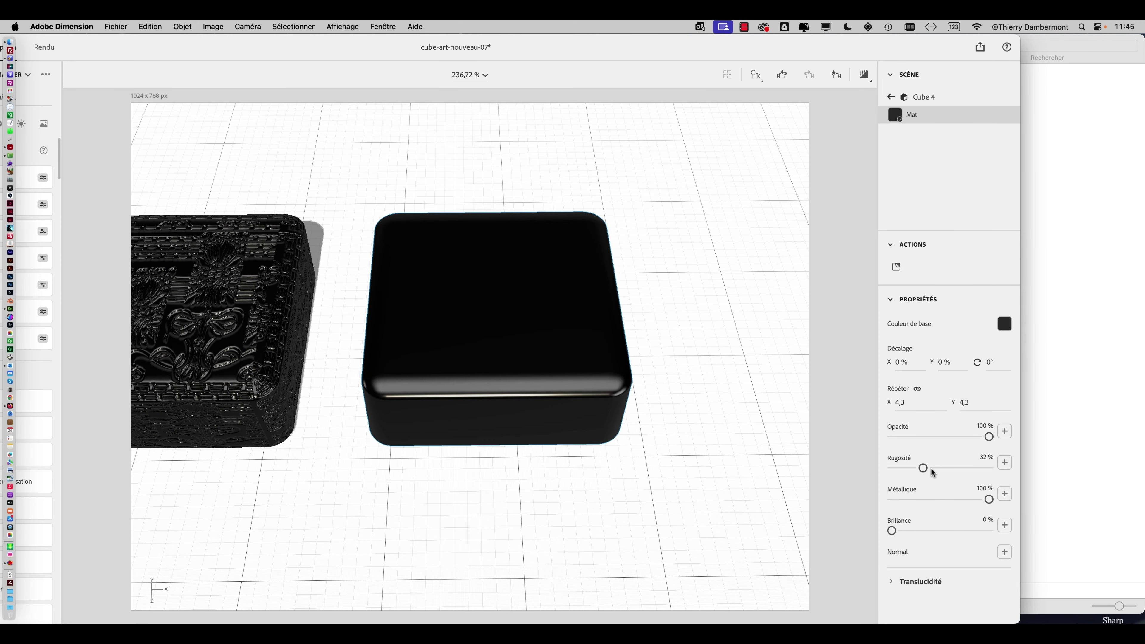
pyautogui.click(521, 359)
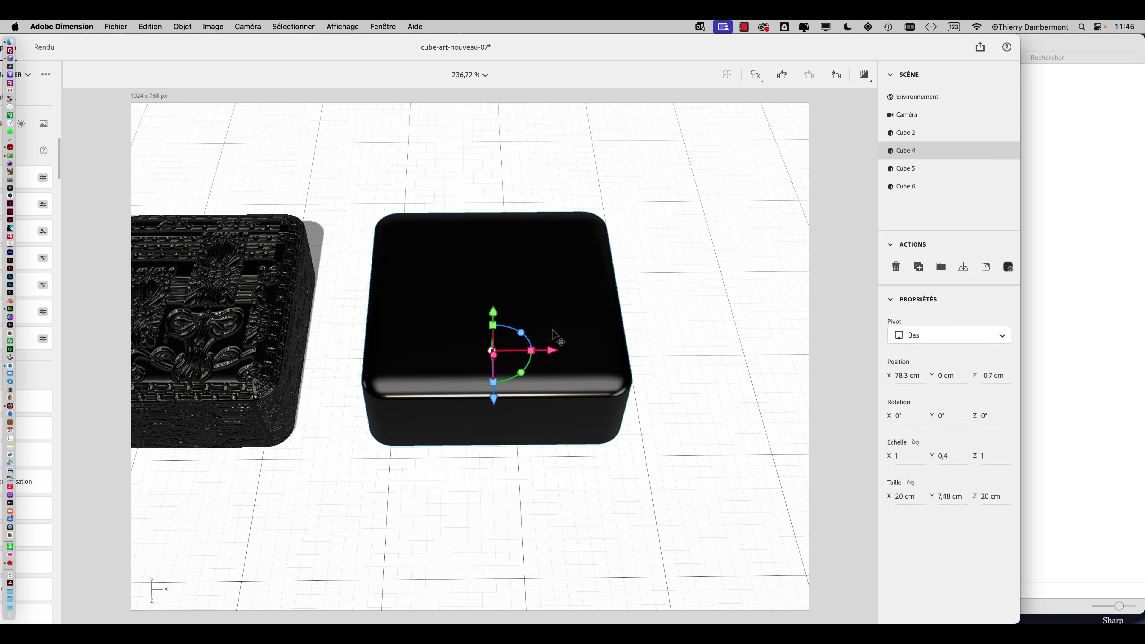
pyautogui.doubleClick(555, 336)
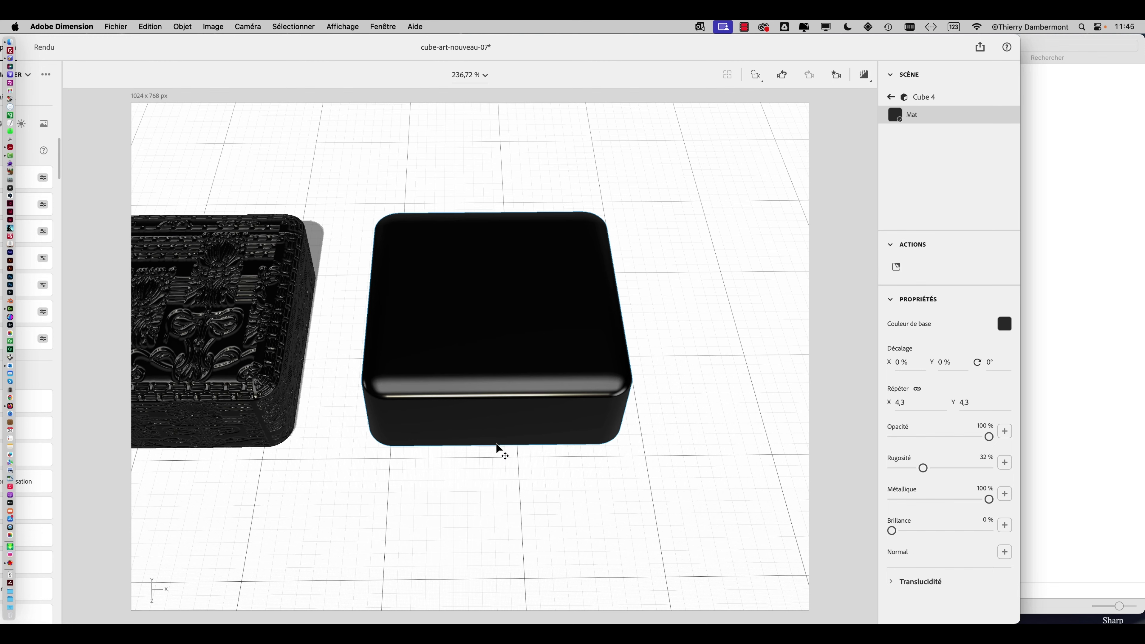
pyautogui.moveTo(310, 452); pyautogui.dragTo(608, 443, button='middle')
pyautogui.click(268, 411)
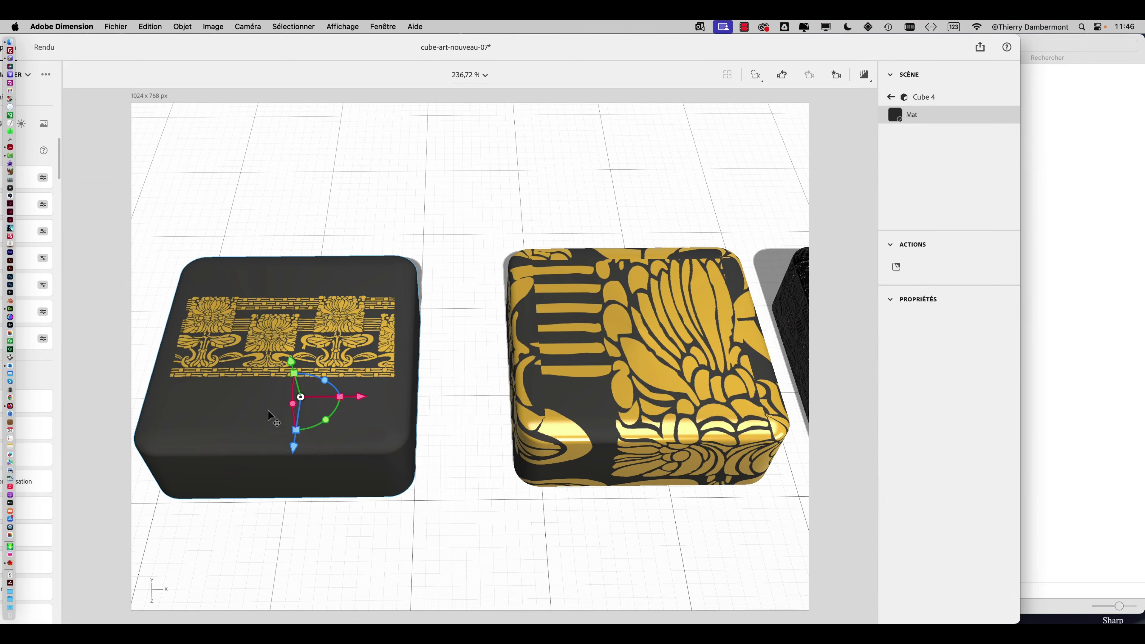
pyautogui.doubleClick(268, 411)
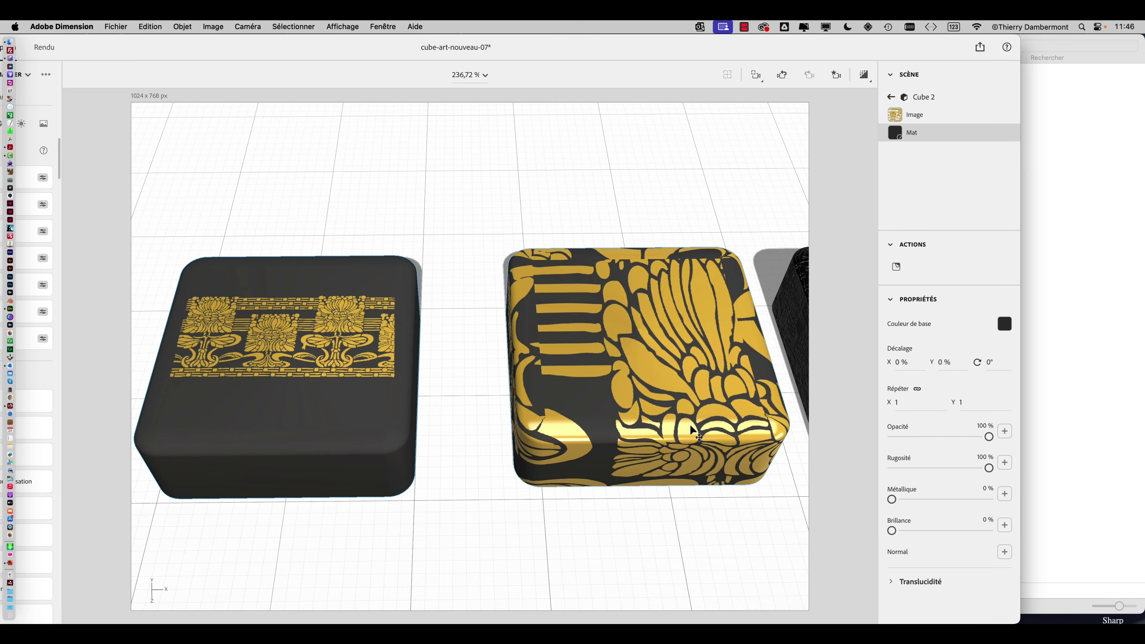
pyautogui.moveTo(766, 452); pyautogui.dragTo(272, 448, button='middle')
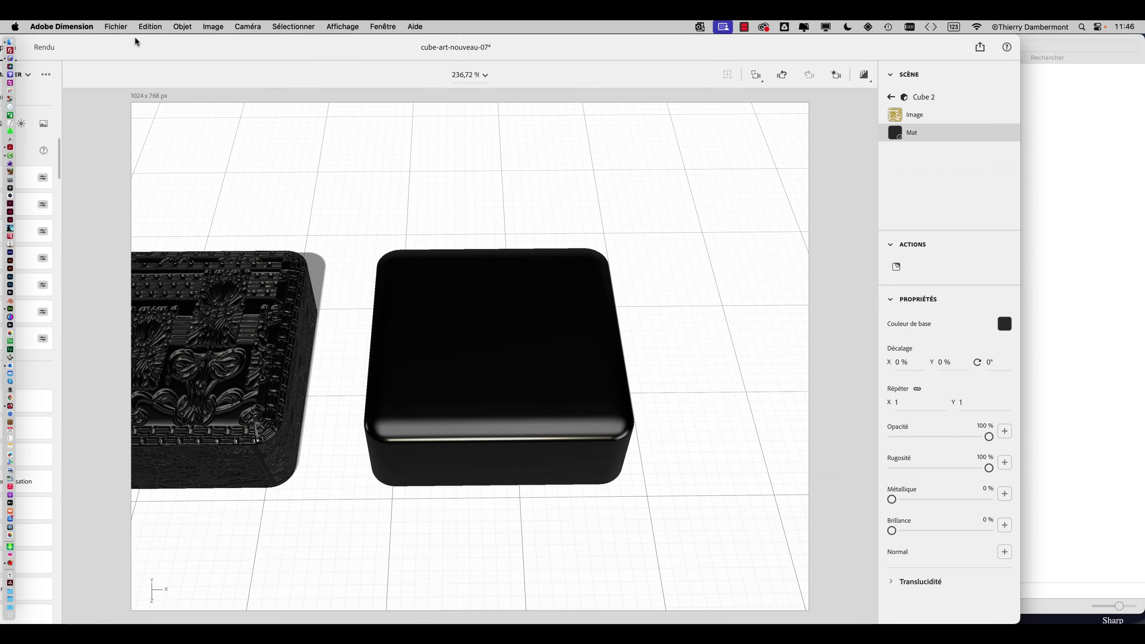
# Save the scene as cube-art-nouveau-08.dn in the folder "boite art nouveau partie 2 pour redémarrer le travail"
pyautogui.click(116, 26)
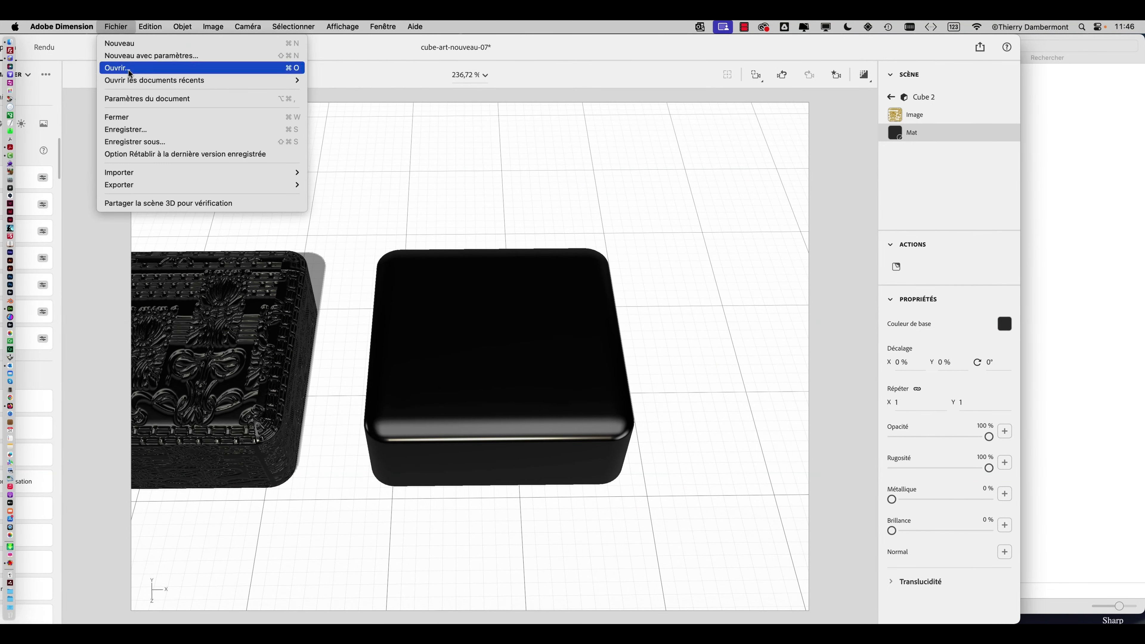
pyautogui.click(153, 141)
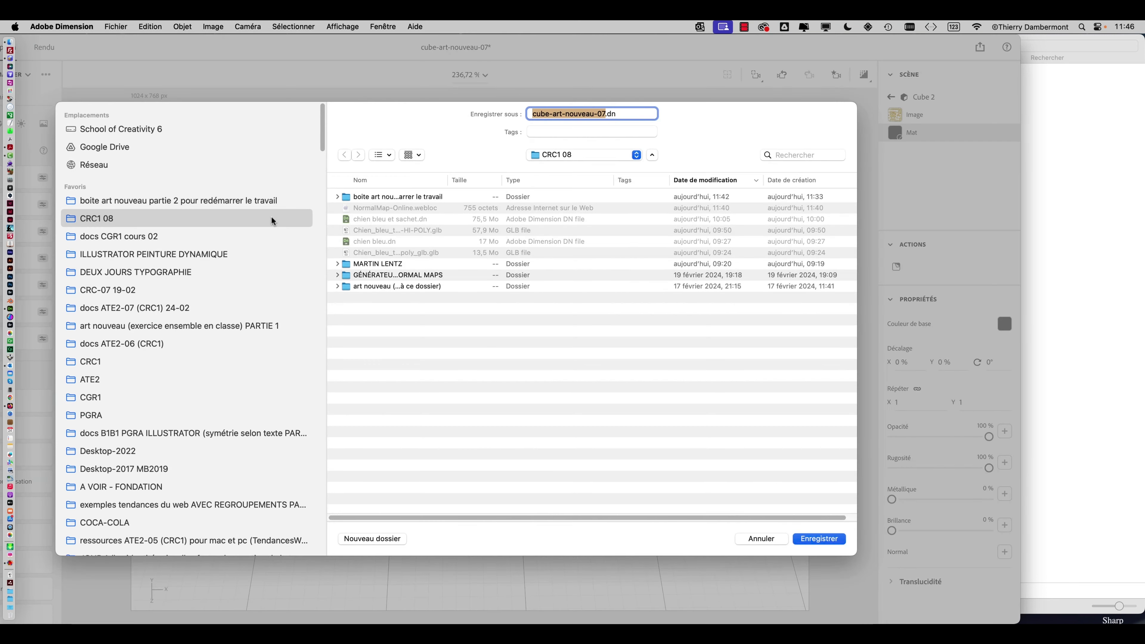
pyautogui.click(198, 204)
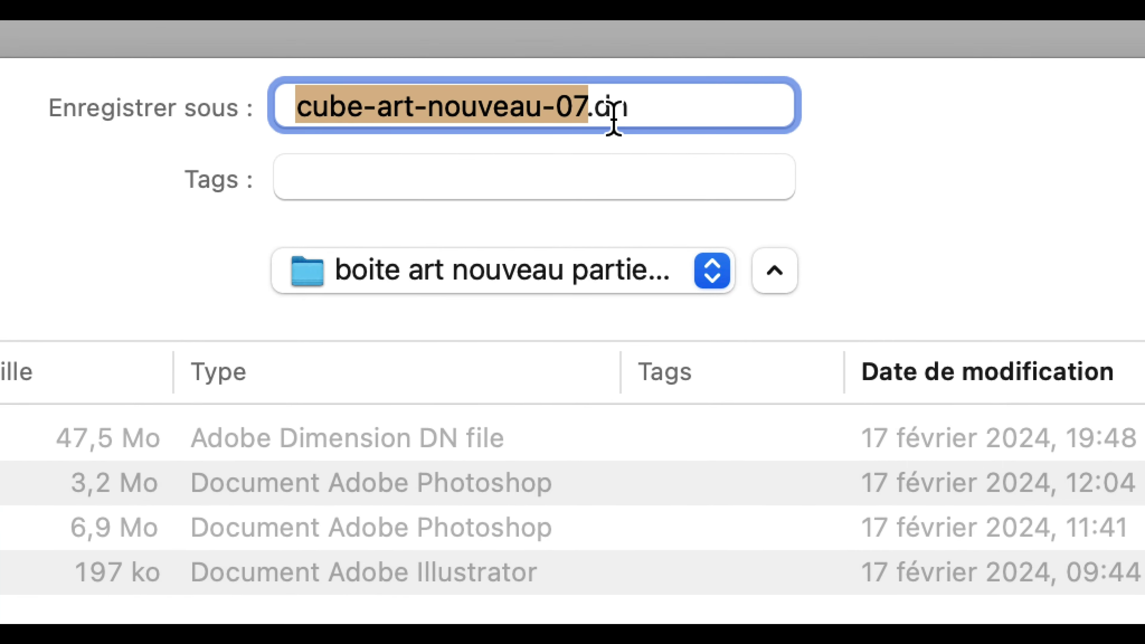
pyautogui.click(604, 114)
pyautogui.moveTo(613, 115); pyautogui.dragTo(598, 115)
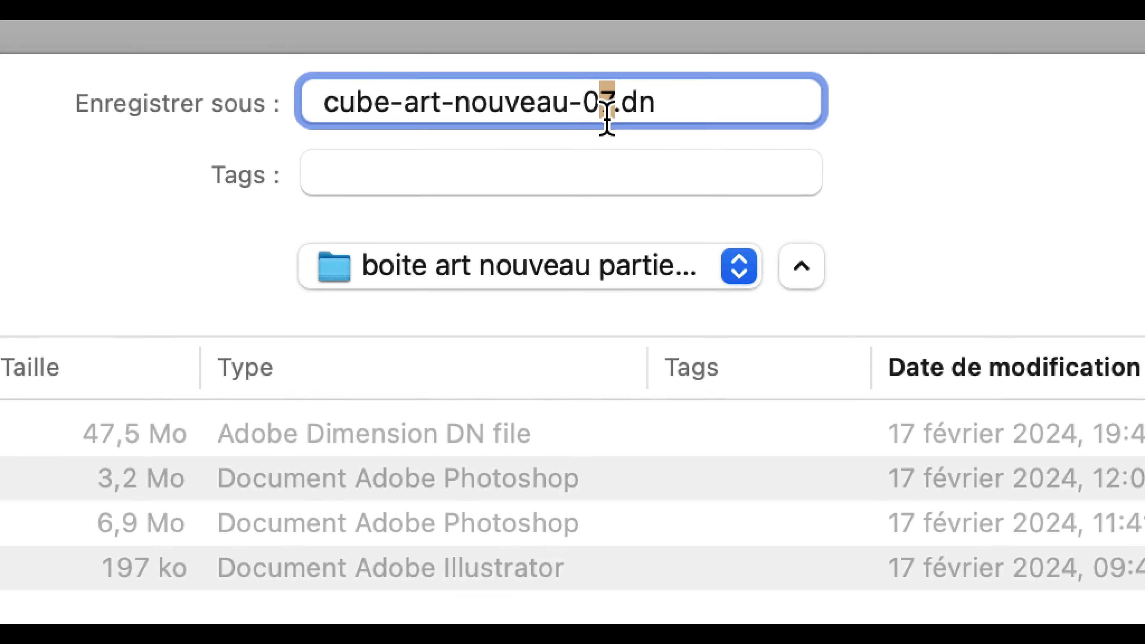
pyautogui.write('8')
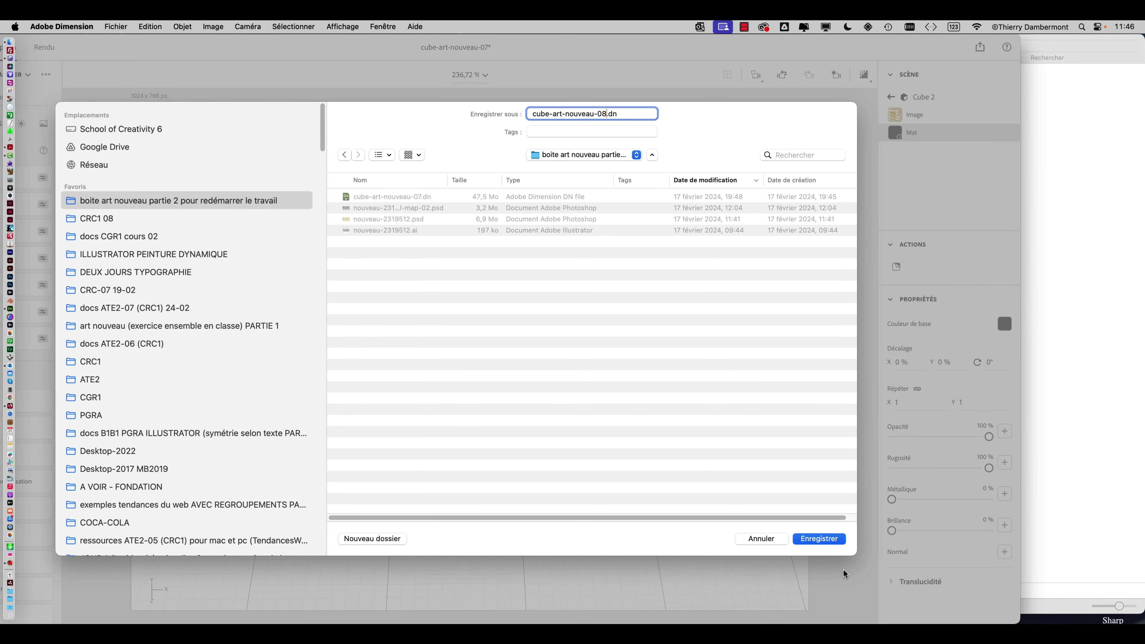
pyautogui.click(821, 540)
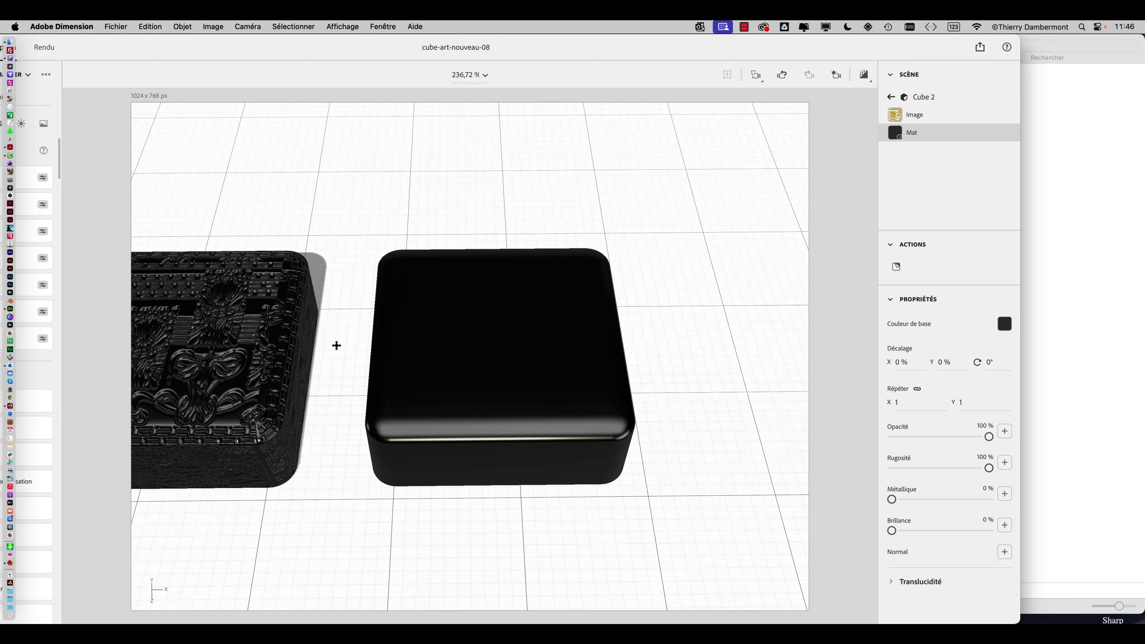
# Generate UVs for the plain black box at the end of the row
pyautogui.moveTo(335, 343); pyautogui.dragTo(596, 354, button='middle')
pyautogui.moveTo(406, 343); pyautogui.dragTo(643, 334, button='middle')
pyautogui.moveTo(447, 332); pyautogui.dragTo(502, 346, button='middle')
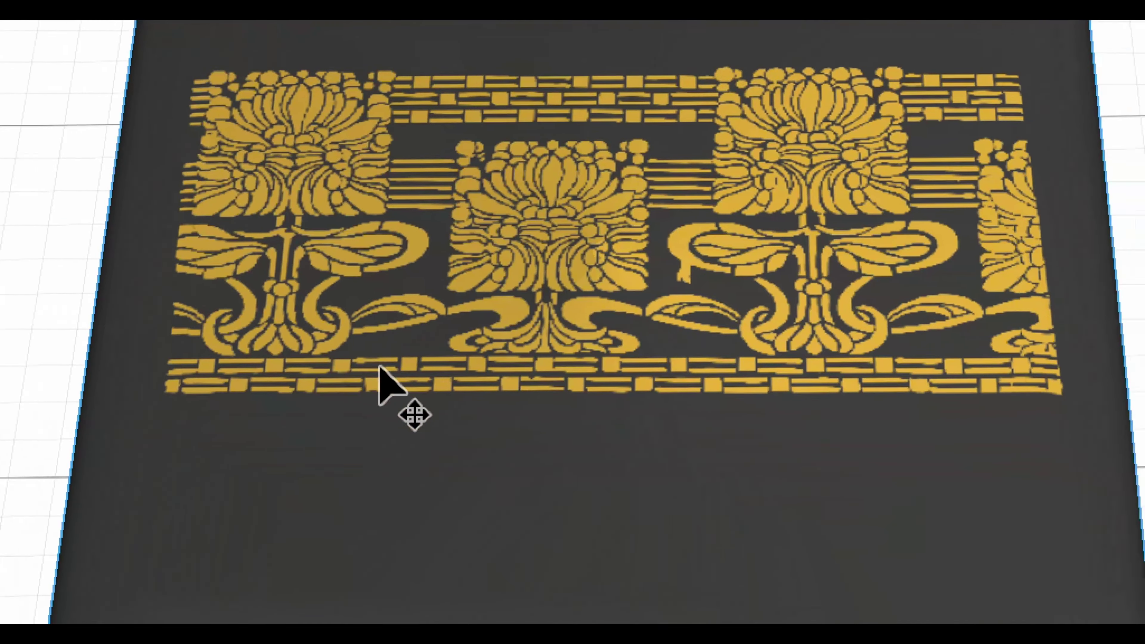
pyautogui.moveTo(379, 367); pyautogui.dragTo(404, 316, button='right')
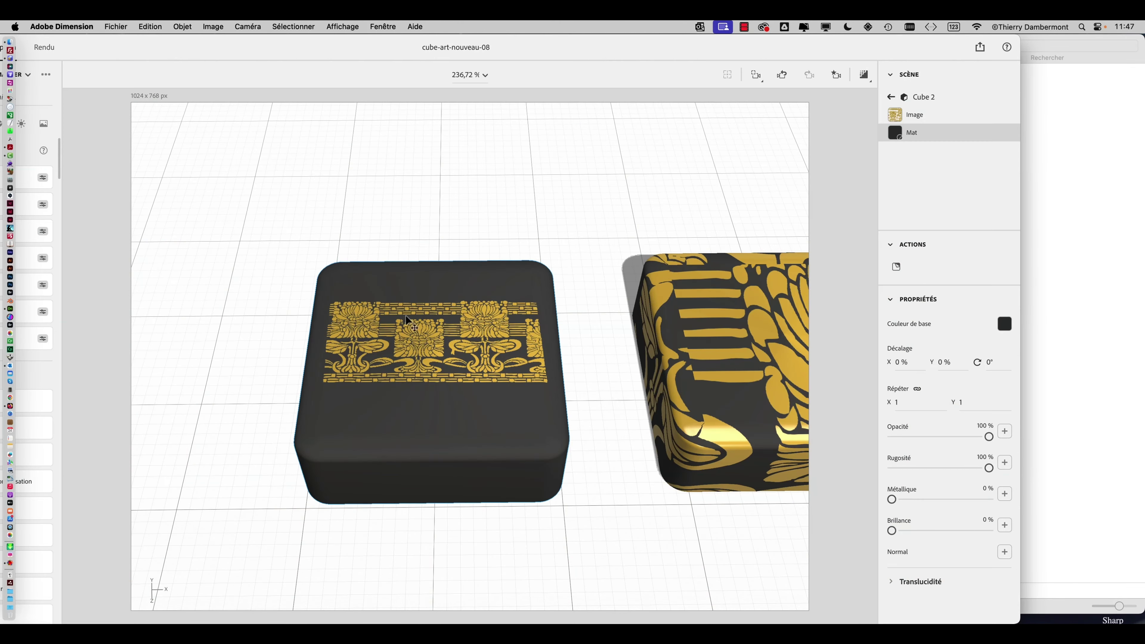
pyautogui.click(406, 336)
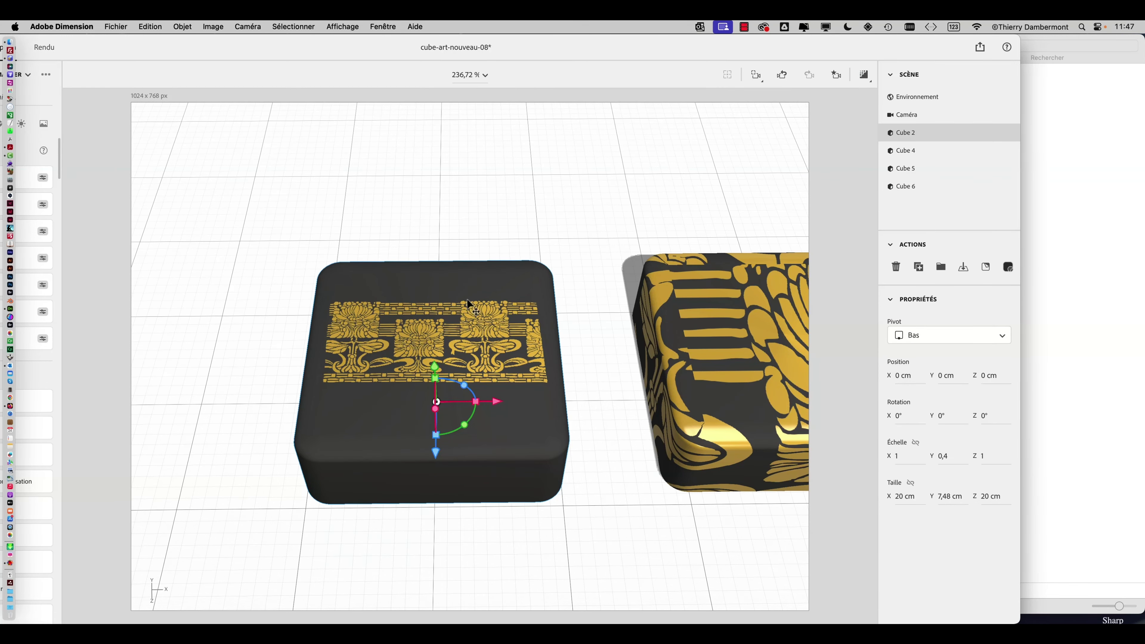
pyautogui.moveTo(612, 345); pyautogui.dragTo(396, 378, button='middle')
pyautogui.click(394, 356)
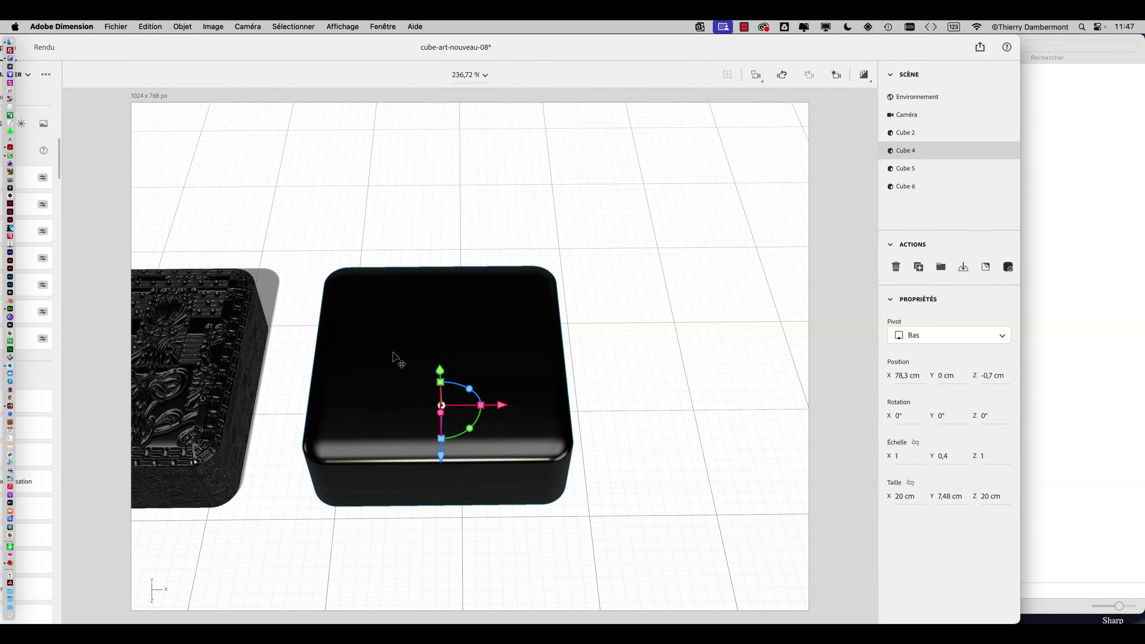
pyautogui.moveTo(361, 349); pyautogui.dragTo(338, 315, button='right')
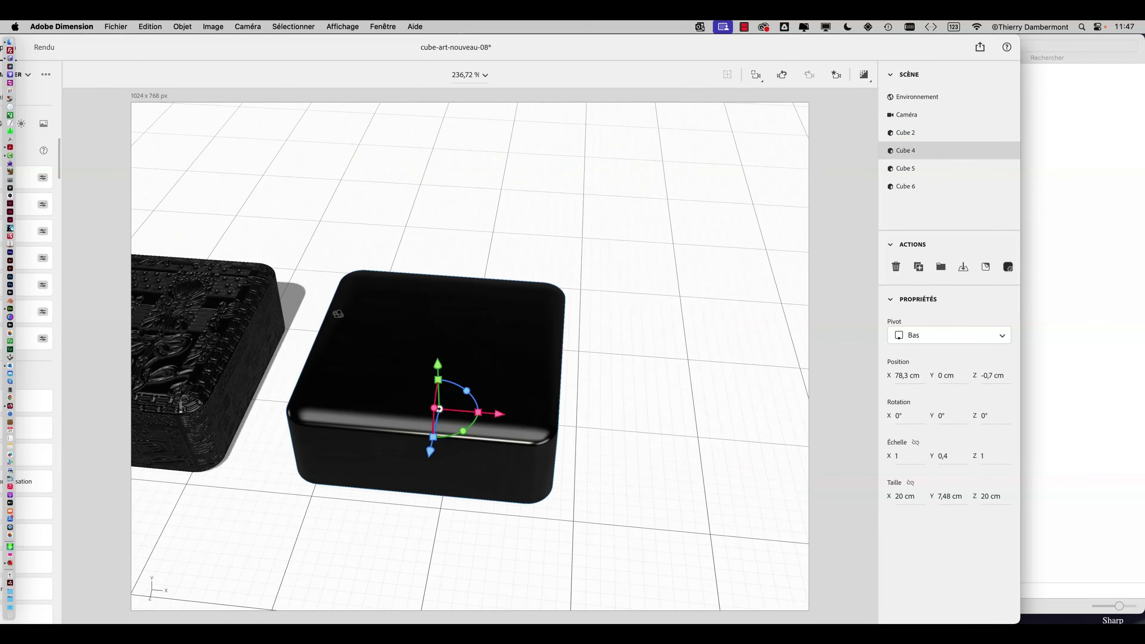
pyautogui.click(185, 27)
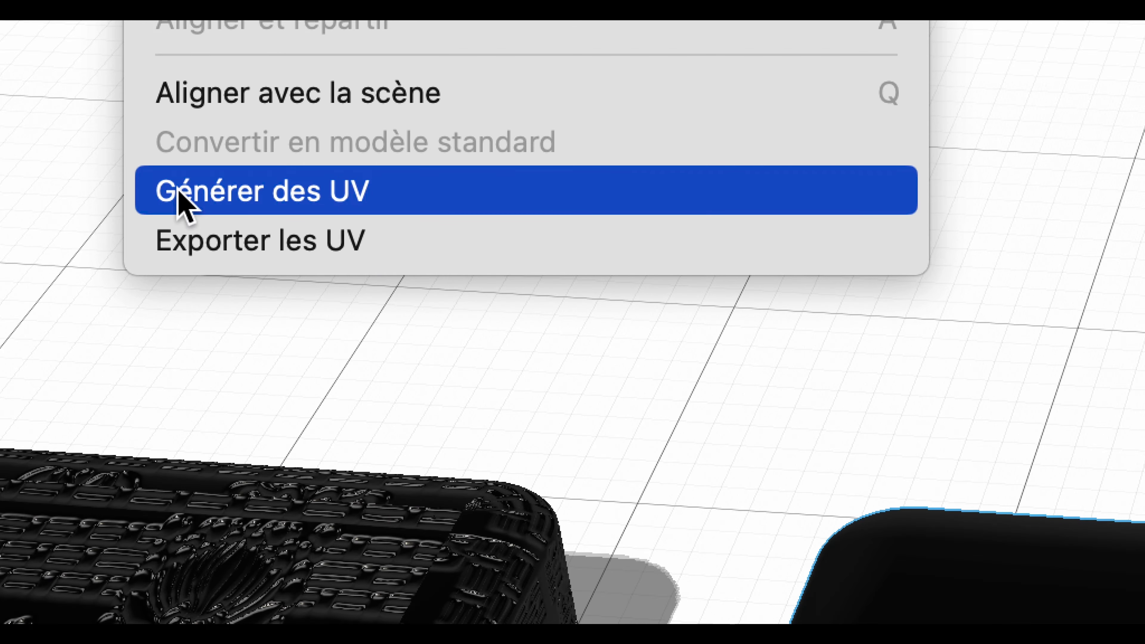
pyautogui.click(185, 192)
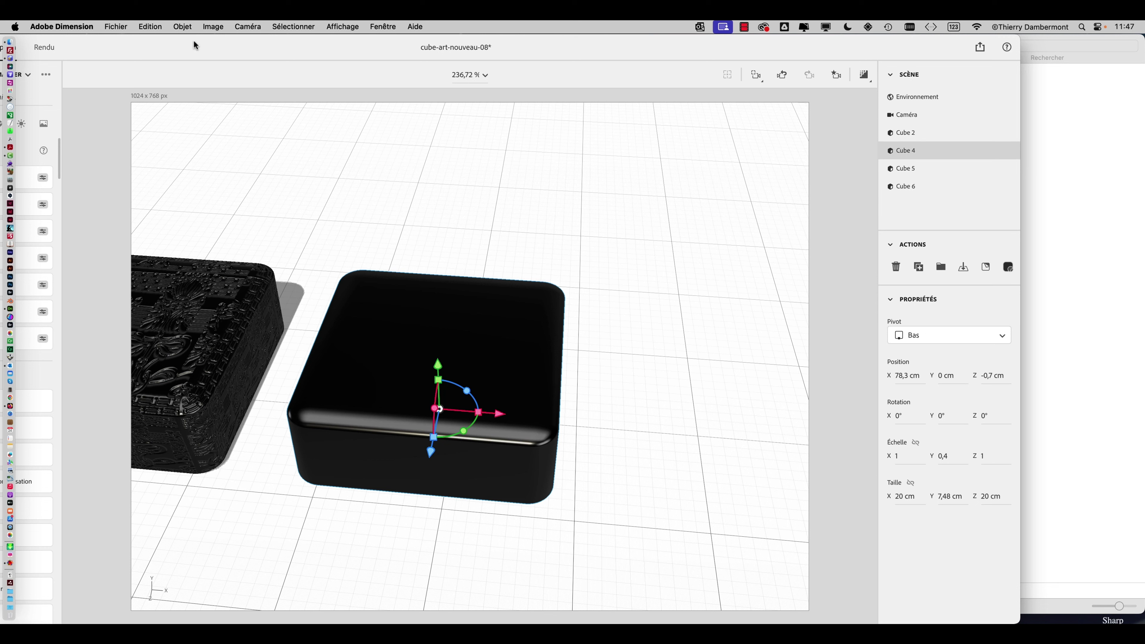
# Start exporting the plain black box's UVs and set the resolution to 4096 x 4096
pyautogui.click(189, 25)
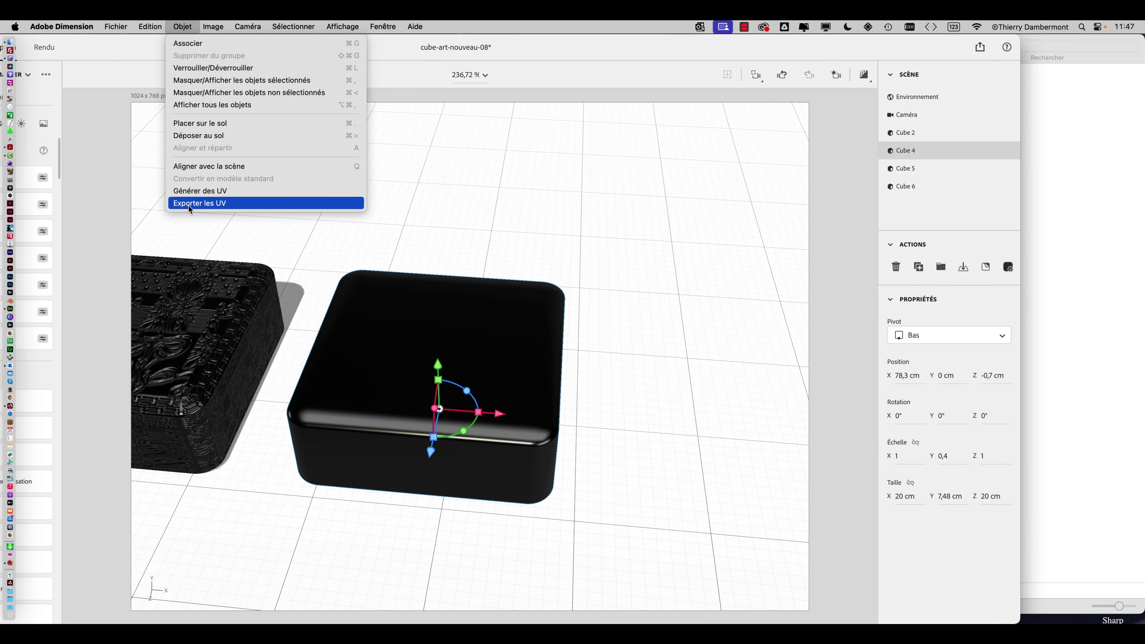
pyautogui.click(189, 204)
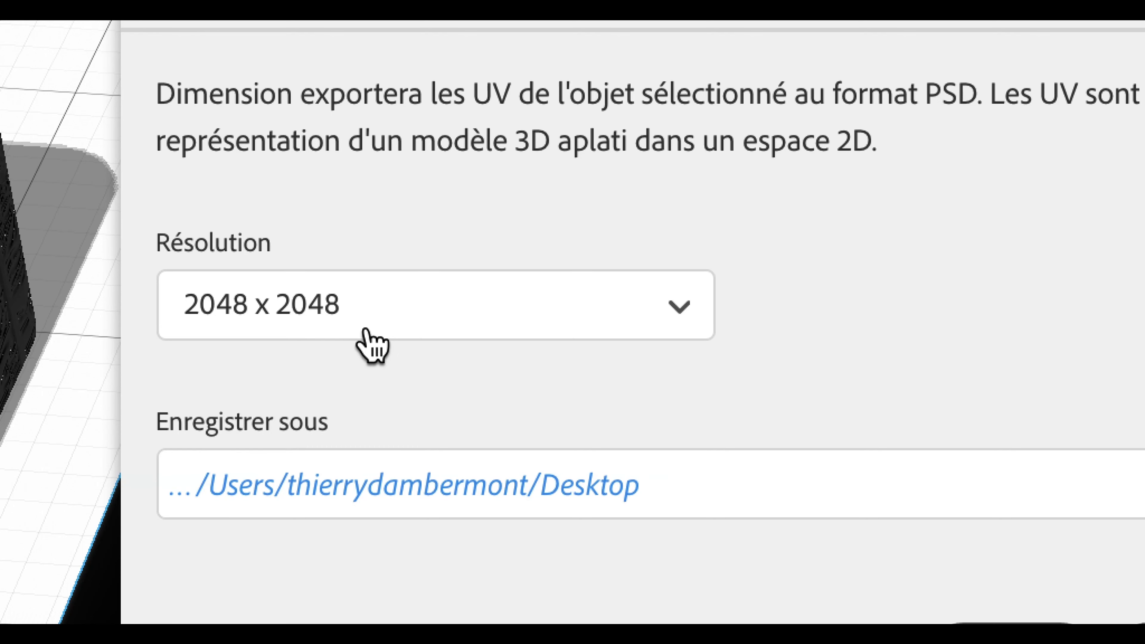
pyautogui.click(363, 332)
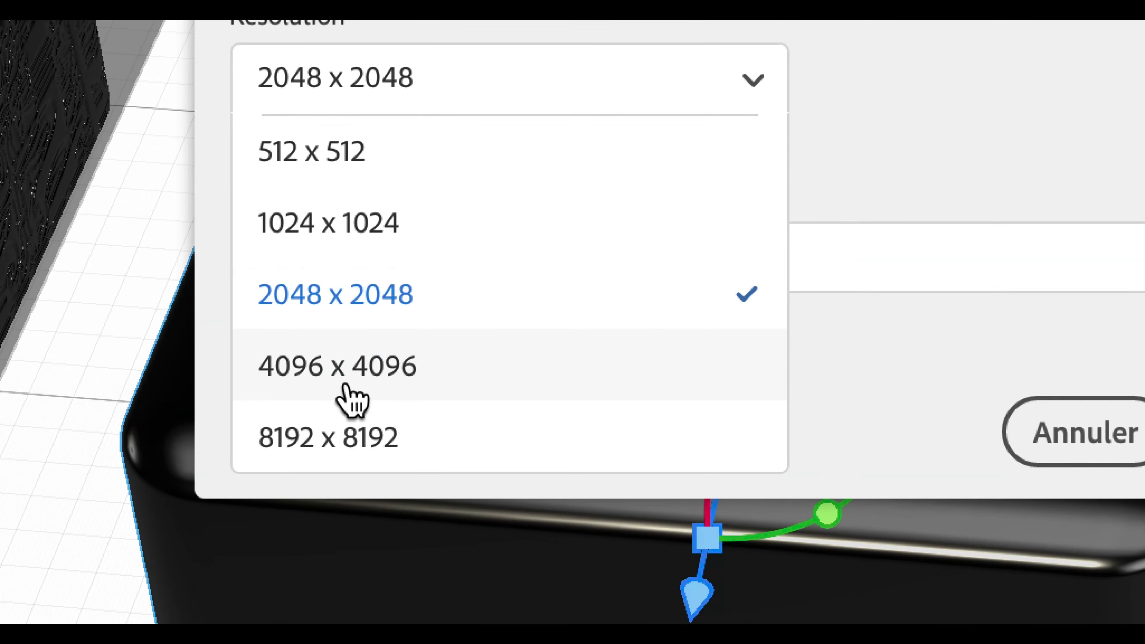
pyautogui.click(345, 388)
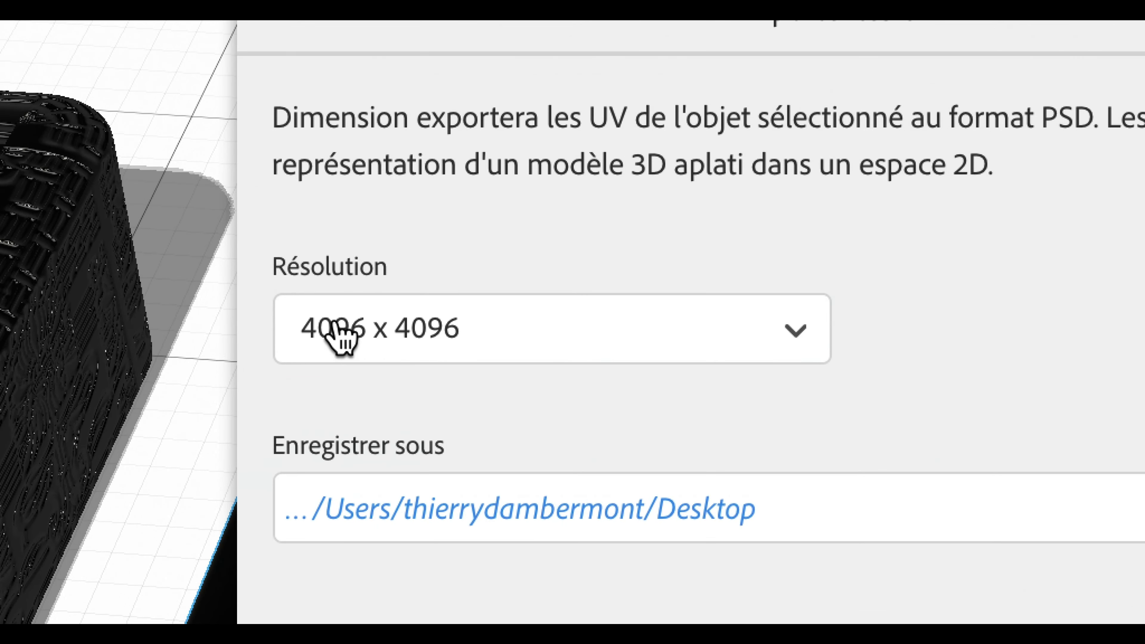
pyautogui.click(235, 233)
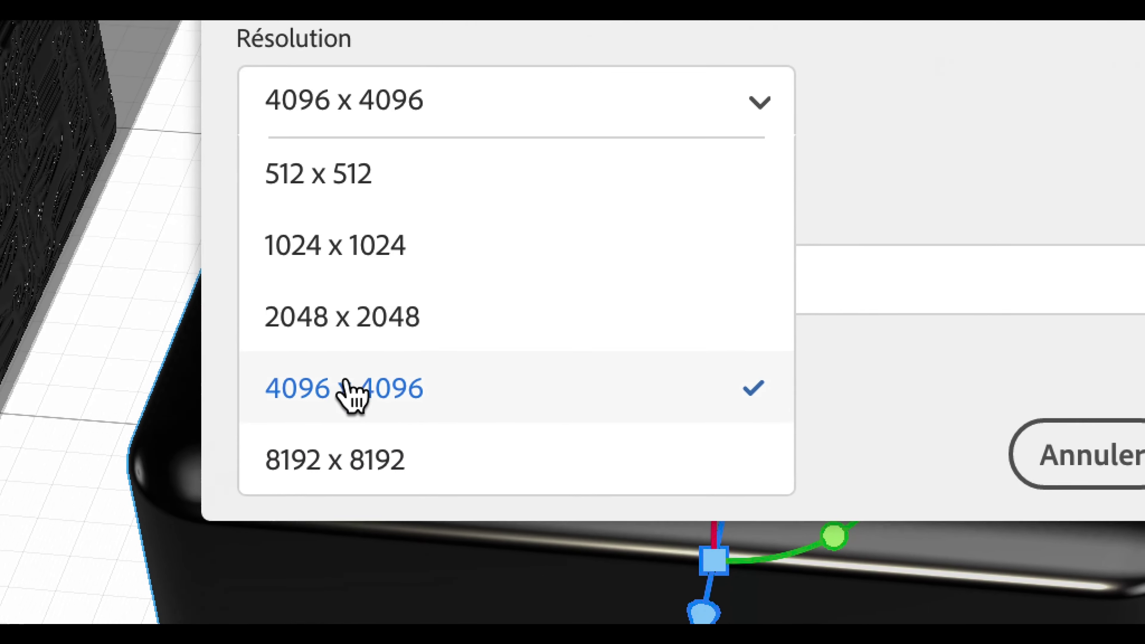
pyautogui.click(346, 388)
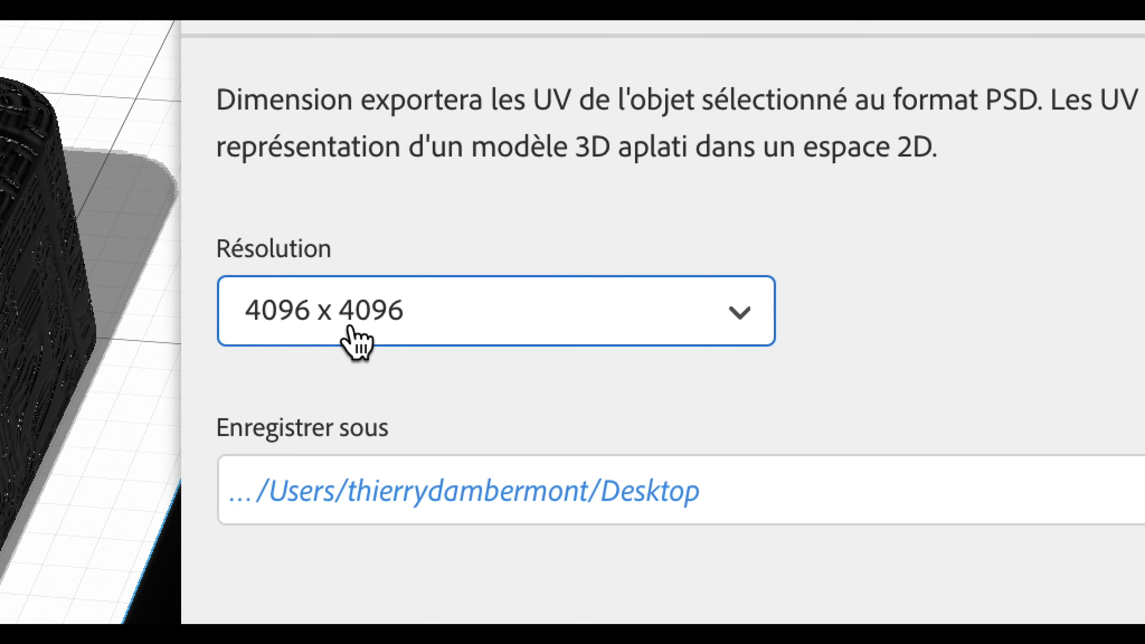
pyautogui.click(353, 334)
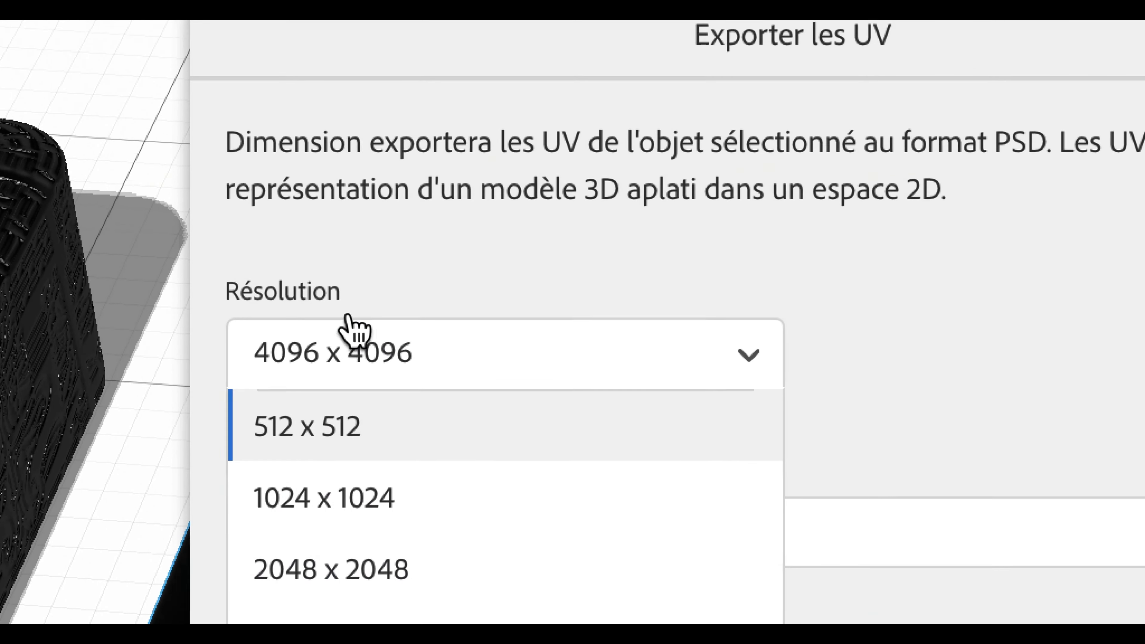
pyautogui.click(357, 63)
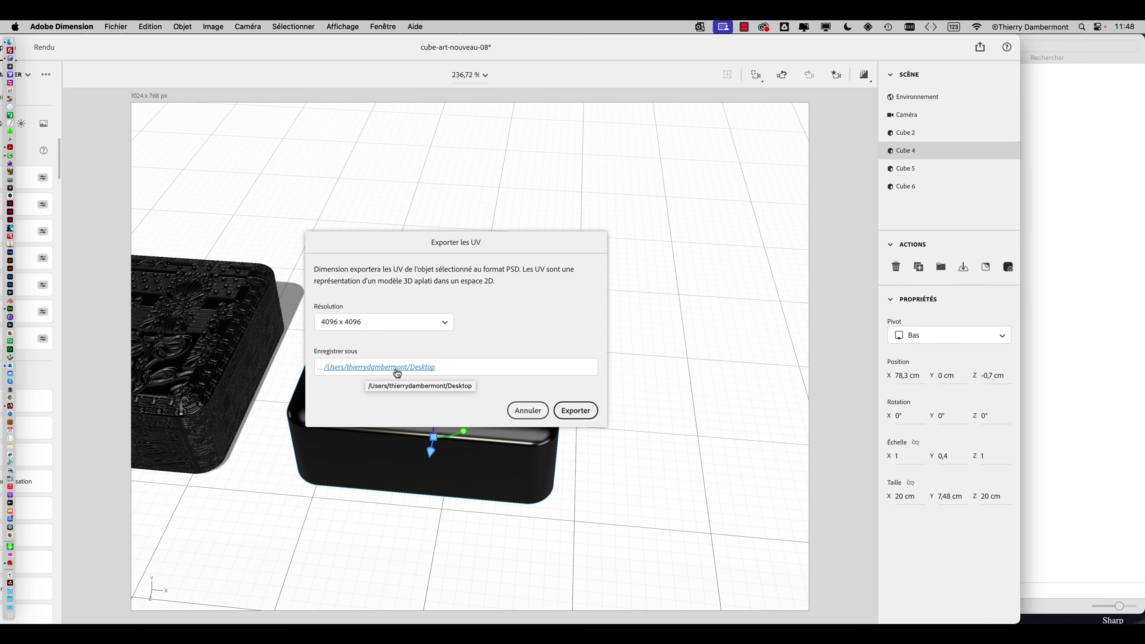
# Set the UV export location to "boite art nouveau partie 2 pour redémarrer le travail" and export the file
pyautogui.click(396, 367)
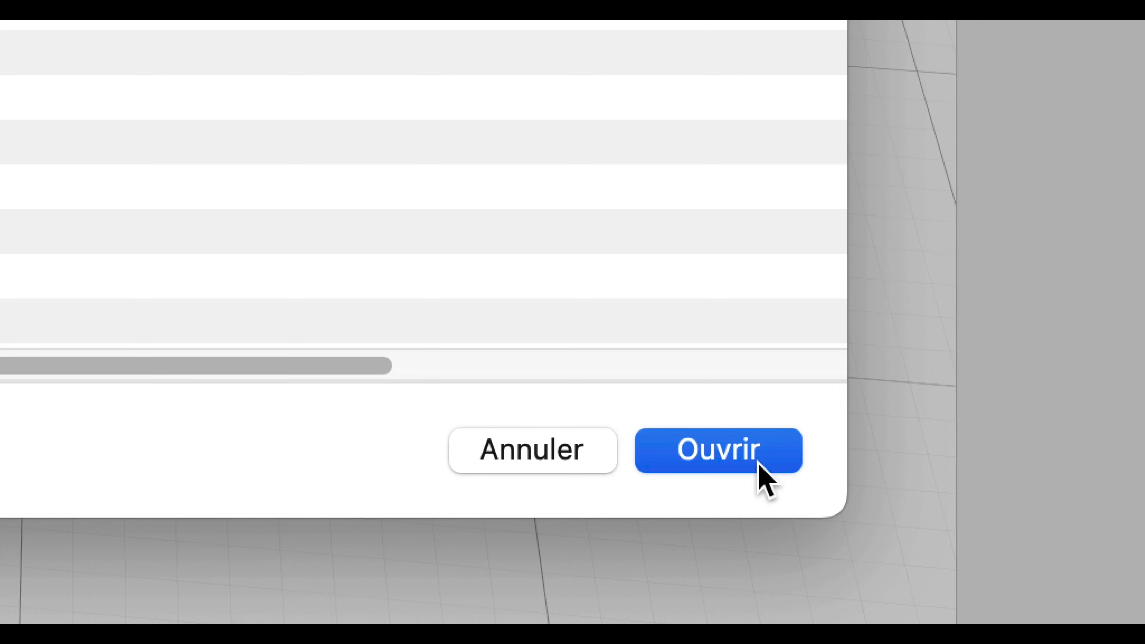
pyautogui.click(759, 465)
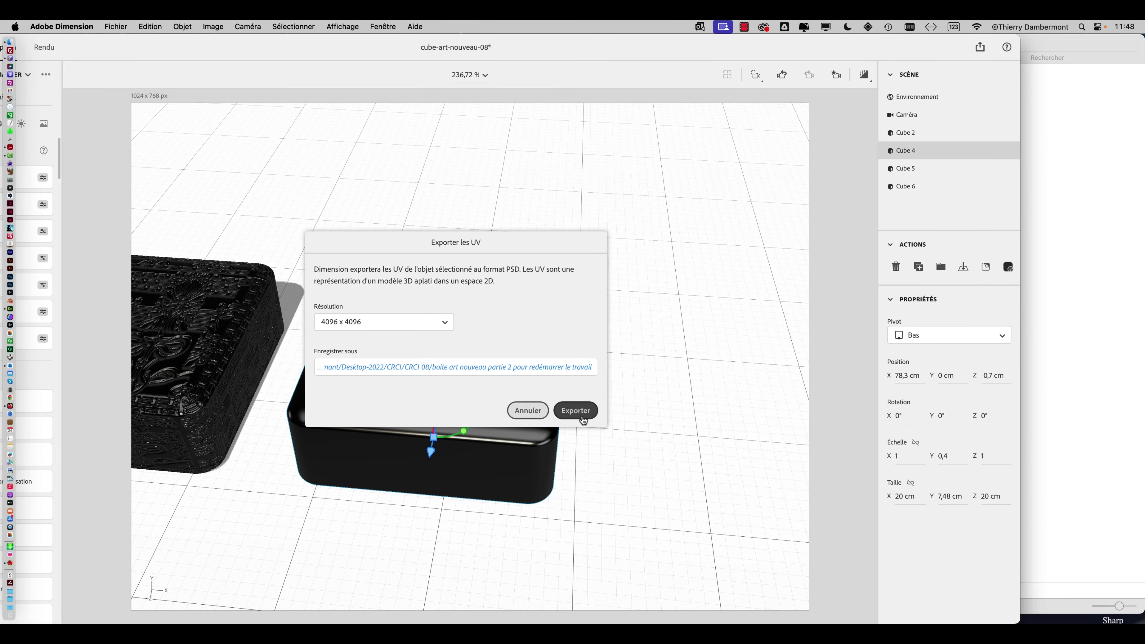
pyautogui.click(978, 474)
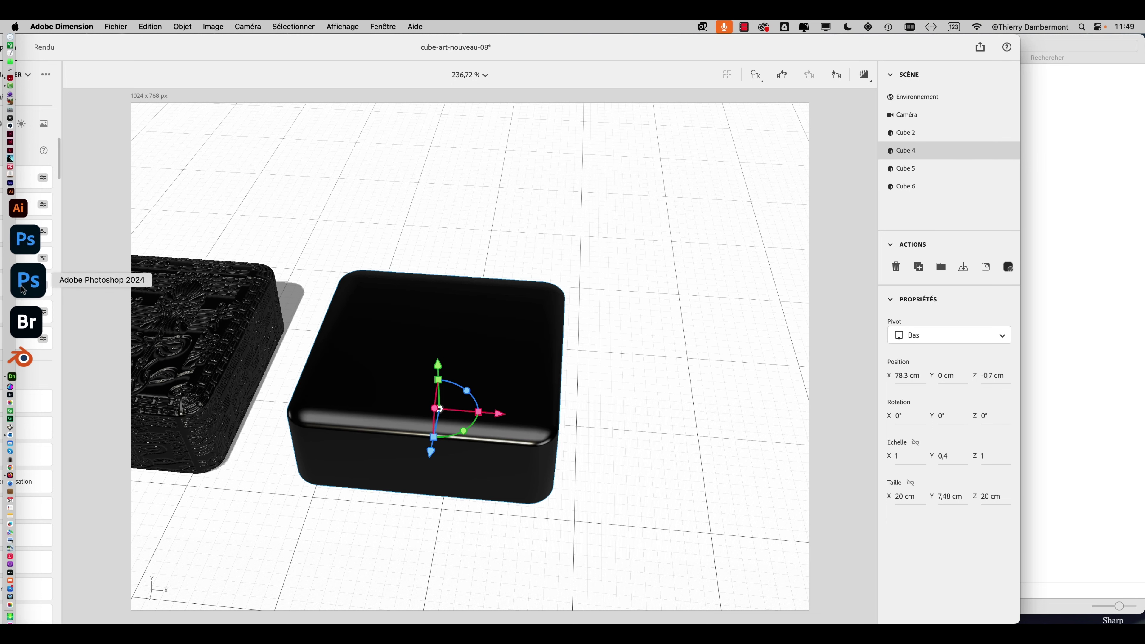
# Switch to Photoshop 2024, open Cube_4_UV.psd from the art nouveau box folder and show it in full-screen mode
pyautogui.click(22, 289)
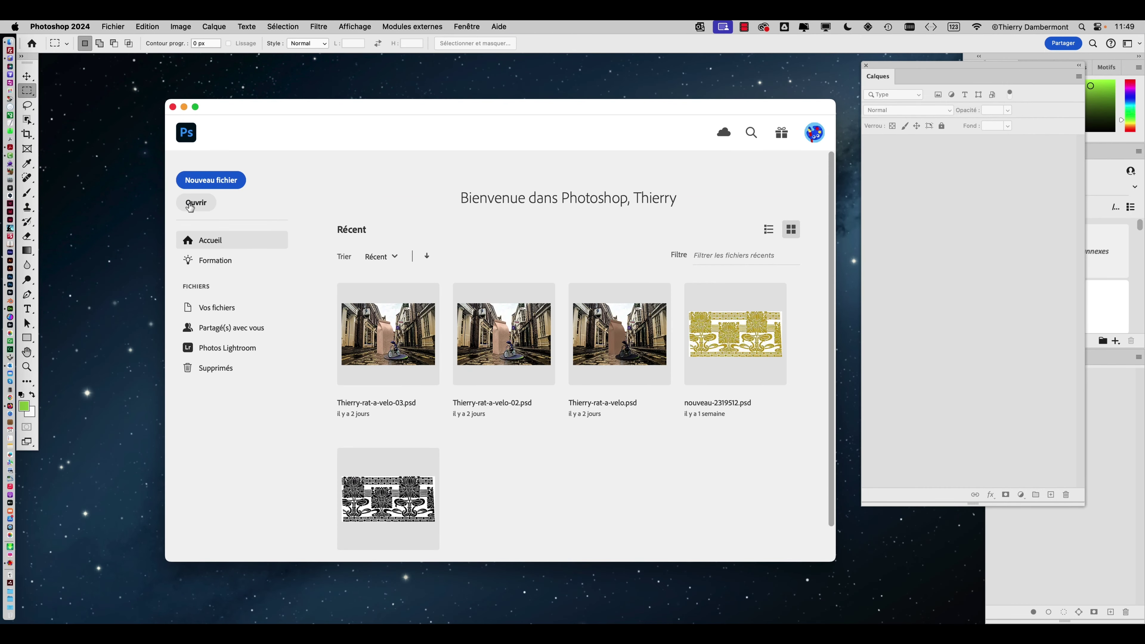
pyautogui.click(190, 205)
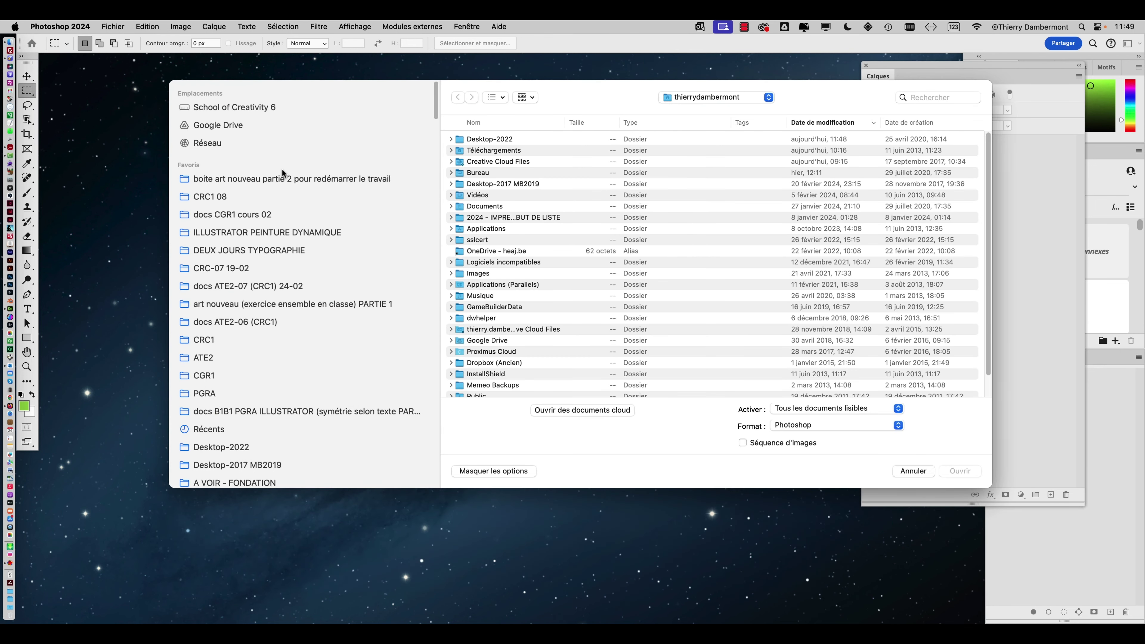
pyautogui.click(300, 180)
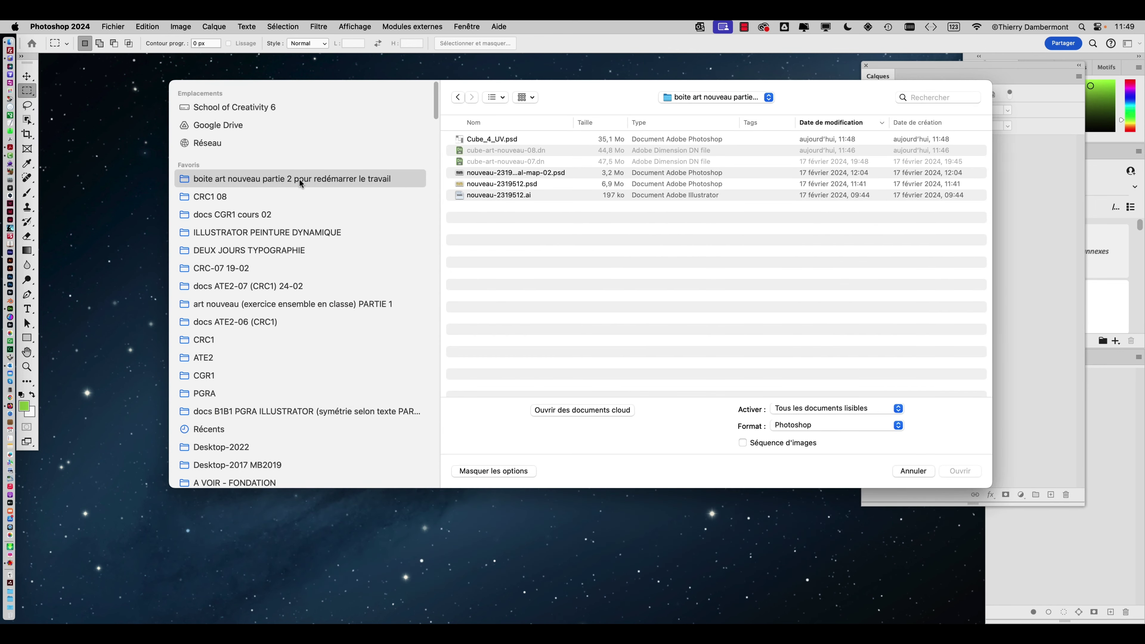
pyautogui.click(505, 140)
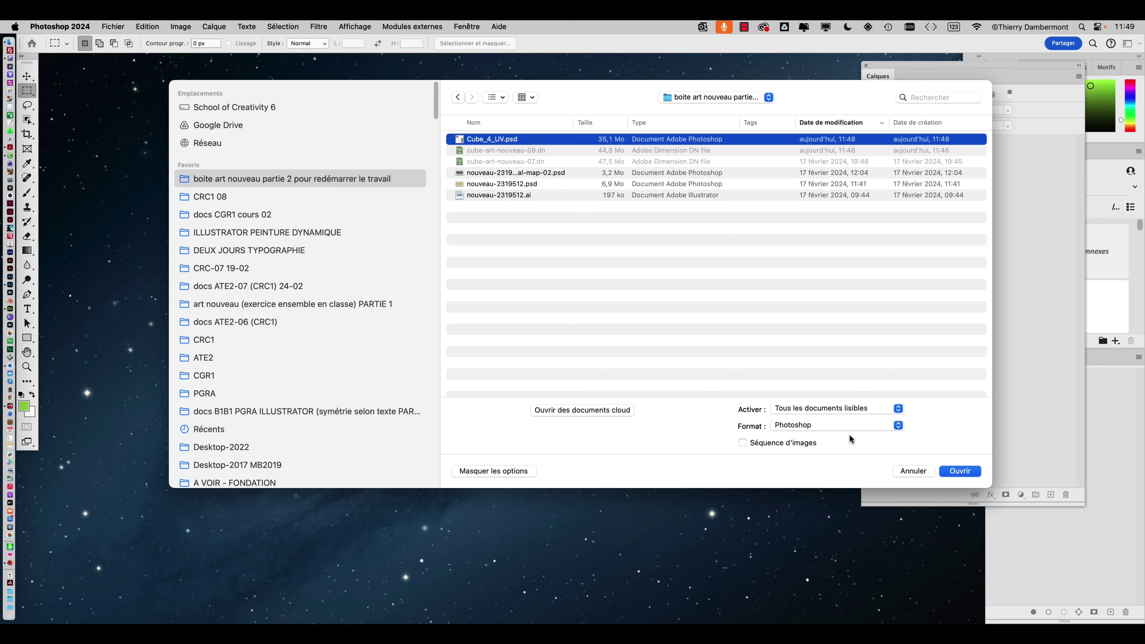
pyautogui.click(959, 471)
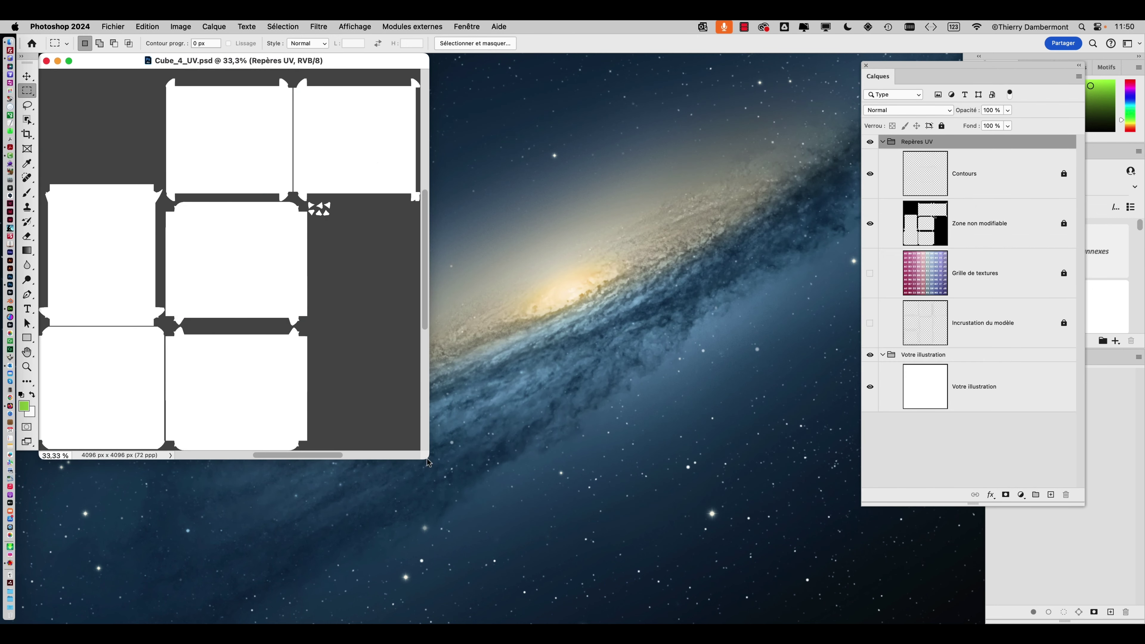
pyautogui.press('f')
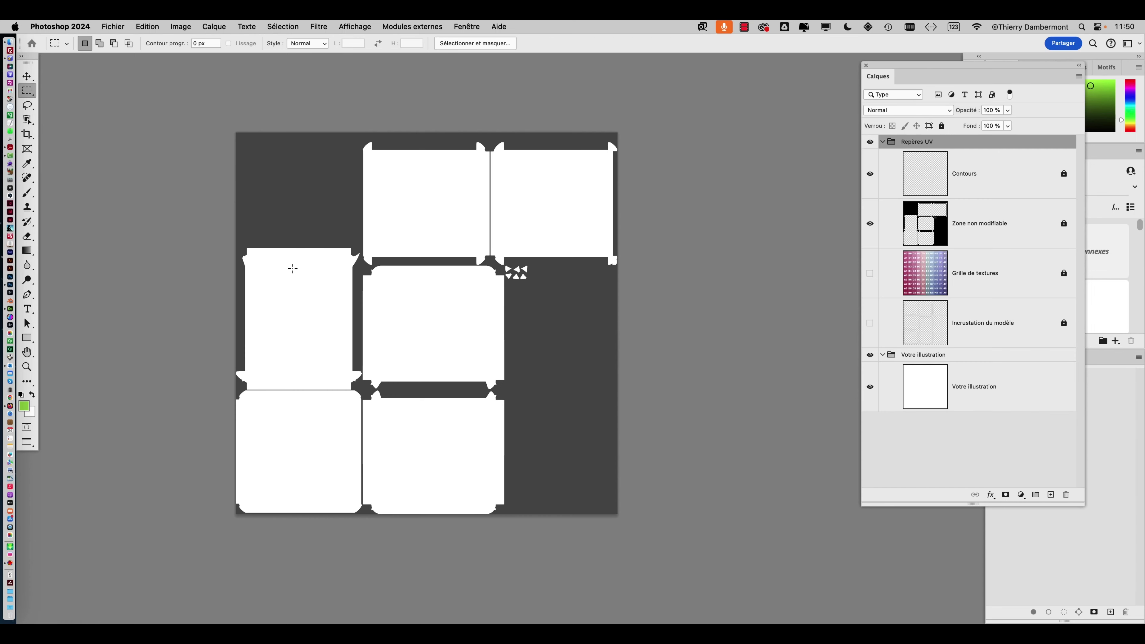
# Switch to Dimension to compare the plain black box with the decorated boxes, and return to the UV layout in Photoshop
pyautogui.press('super+Tab')
pyautogui.press('super+Tab')
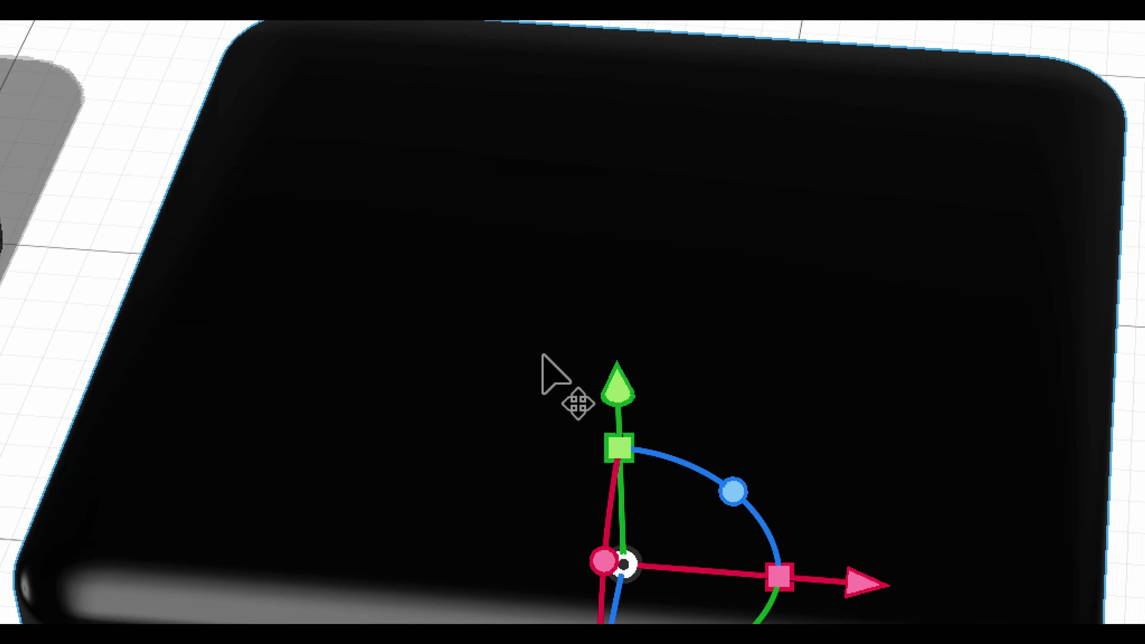
pyautogui.scroll(-3, 546, 385)
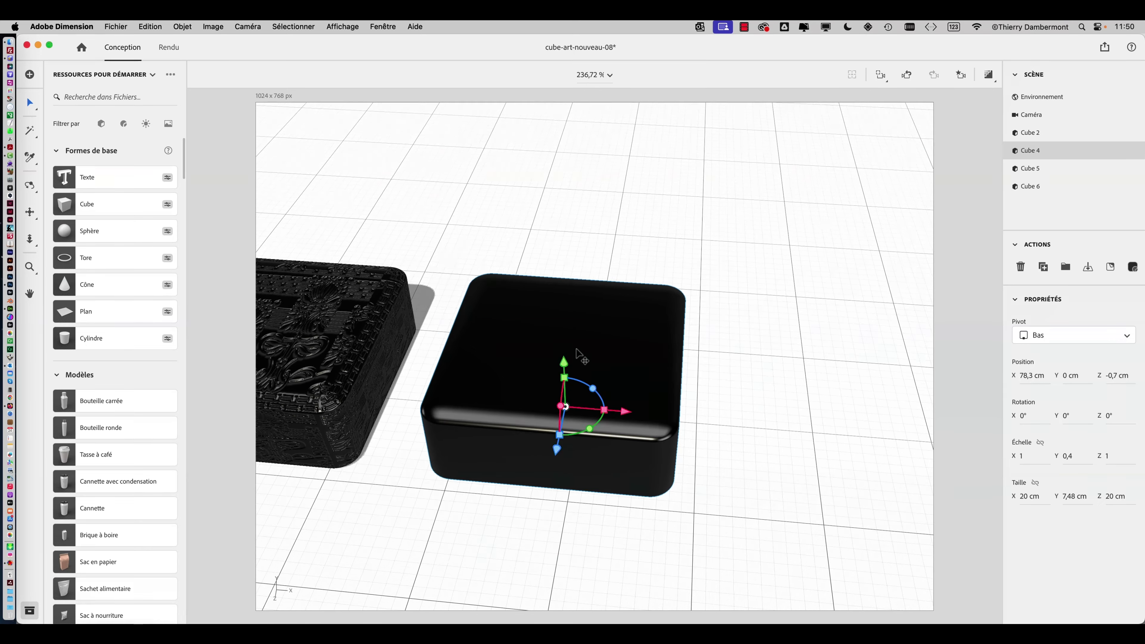
pyautogui.hscroll(-10, 396, 349)
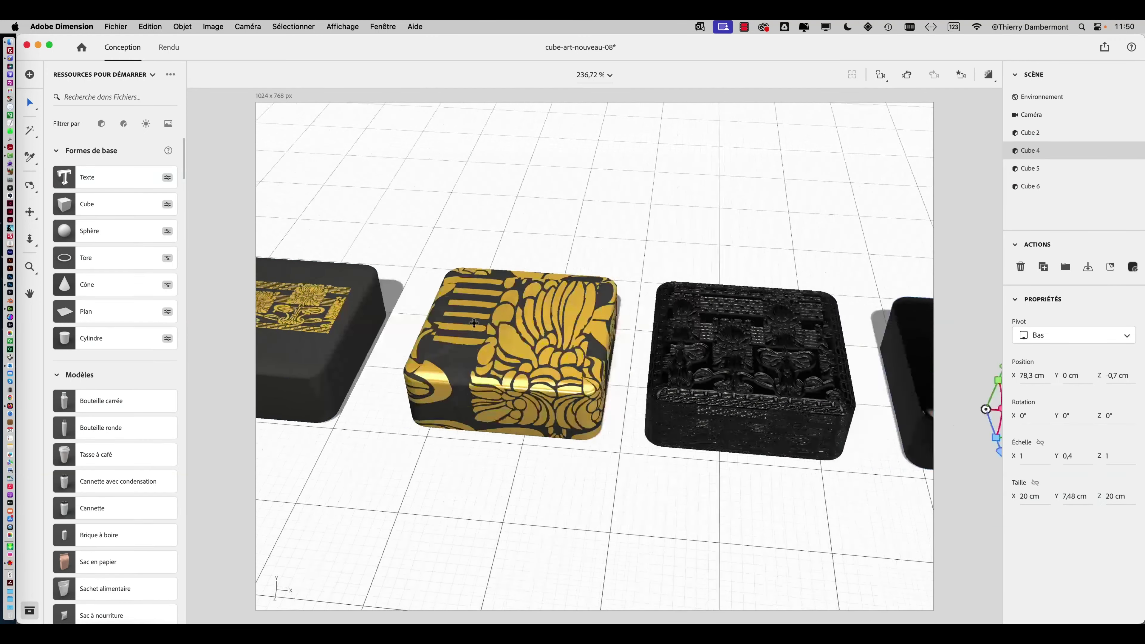
pyautogui.press('f')
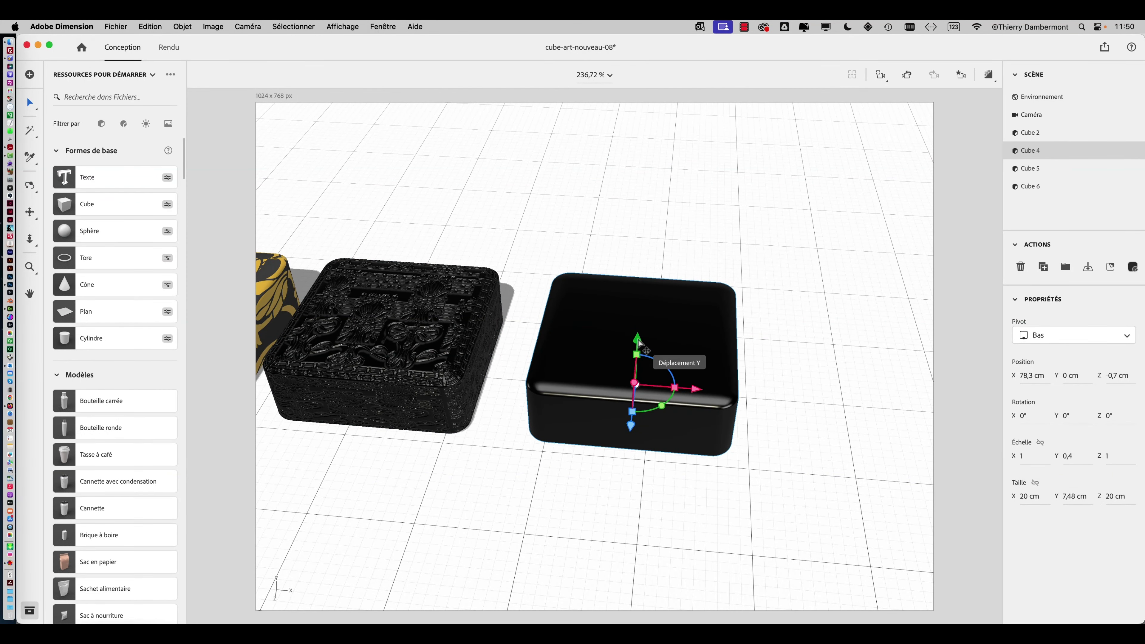
pyautogui.press('super+Tab')
pyautogui.press('super+Tab')
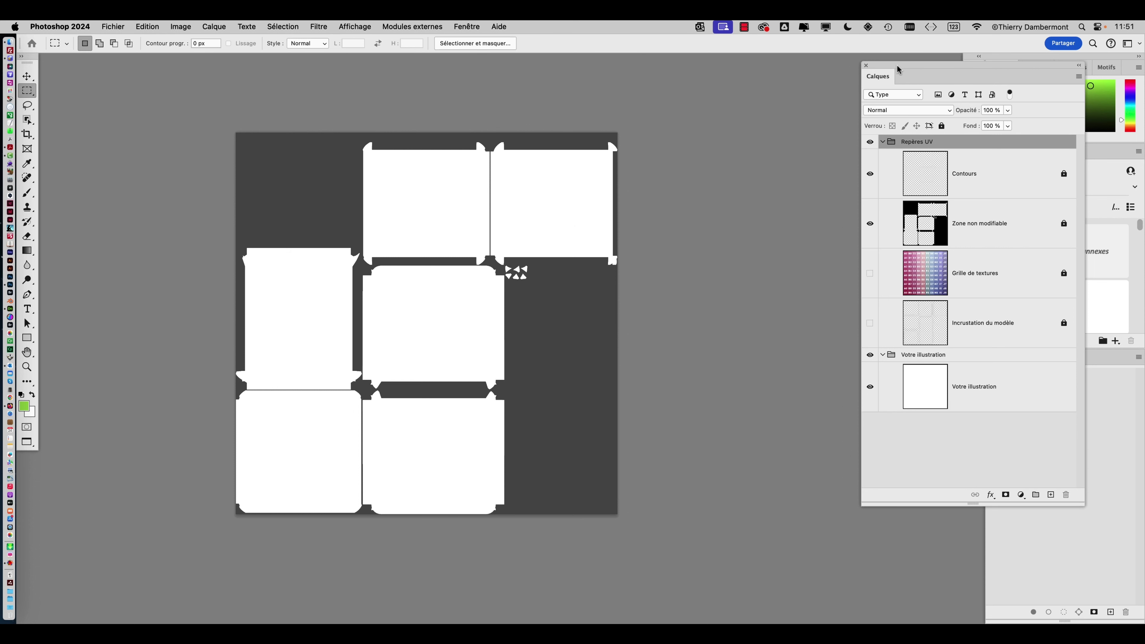
# Show the Grille de textures layer over the UV layout and save the document as Cube_4_UV-02.psd with maximised compatibility
pyautogui.moveTo(898, 69); pyautogui.dragTo(752, 77)
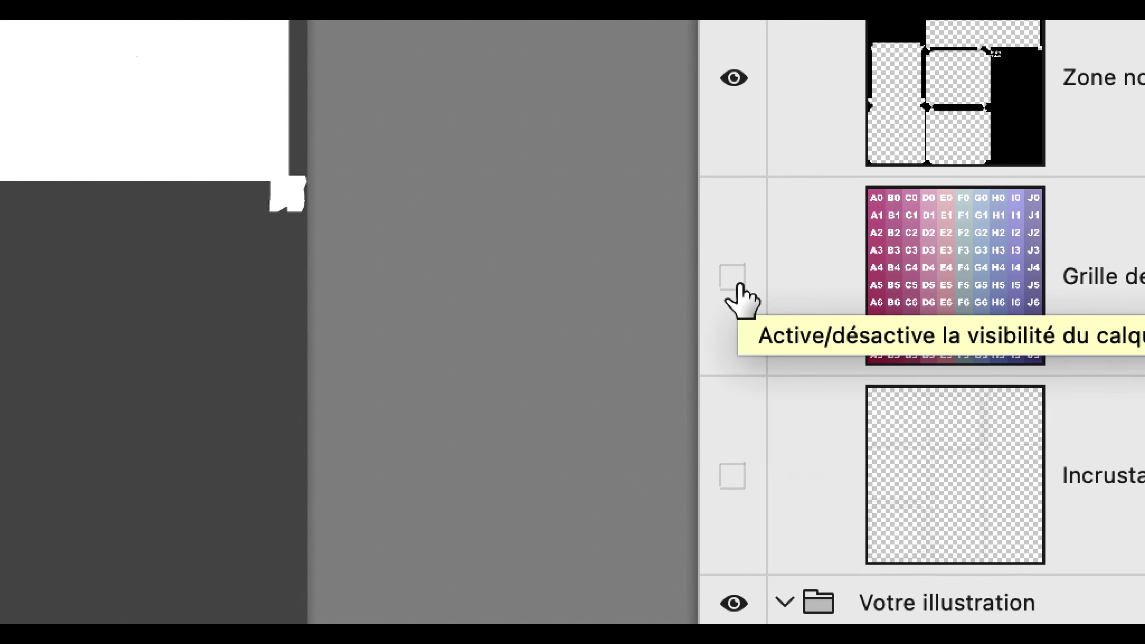
pyautogui.click(522, 317)
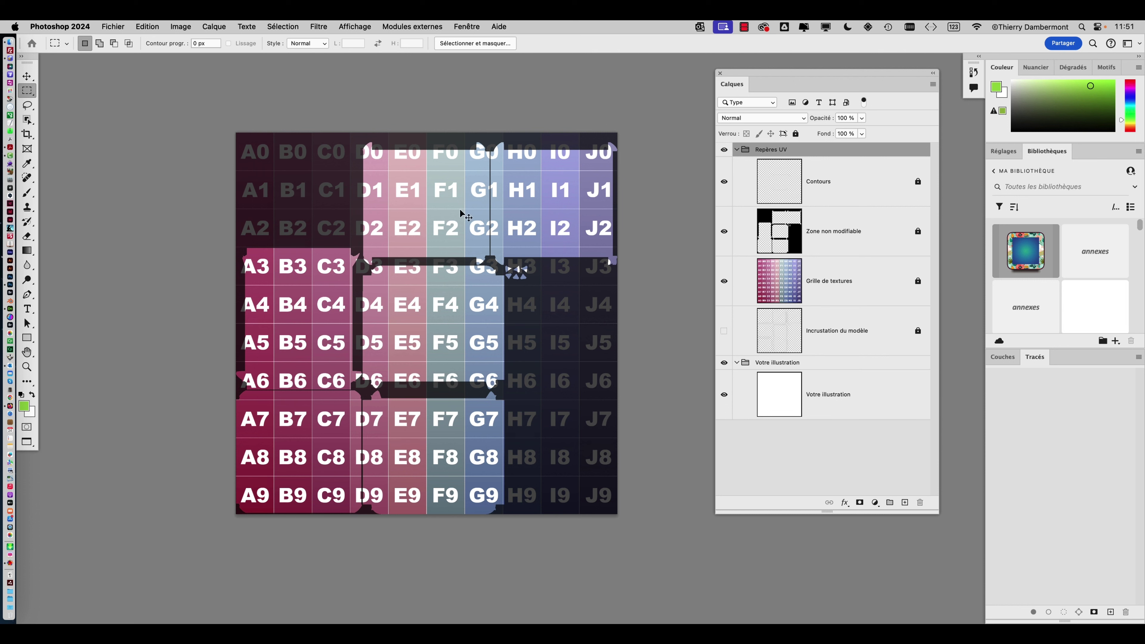
pyautogui.click(128, 28)
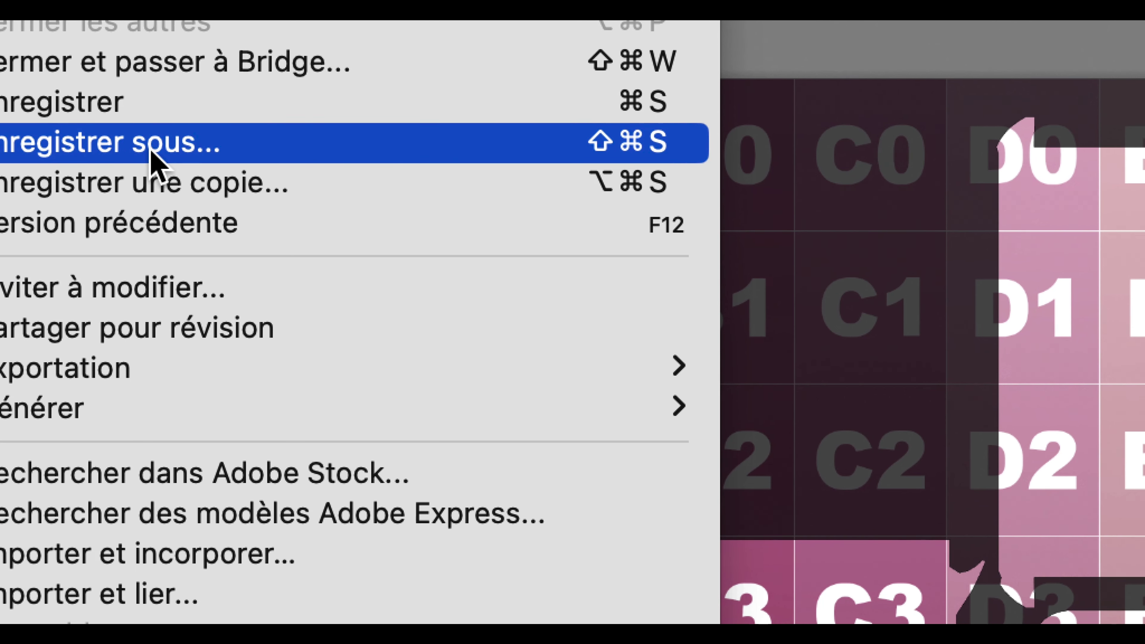
pyautogui.click(150, 145)
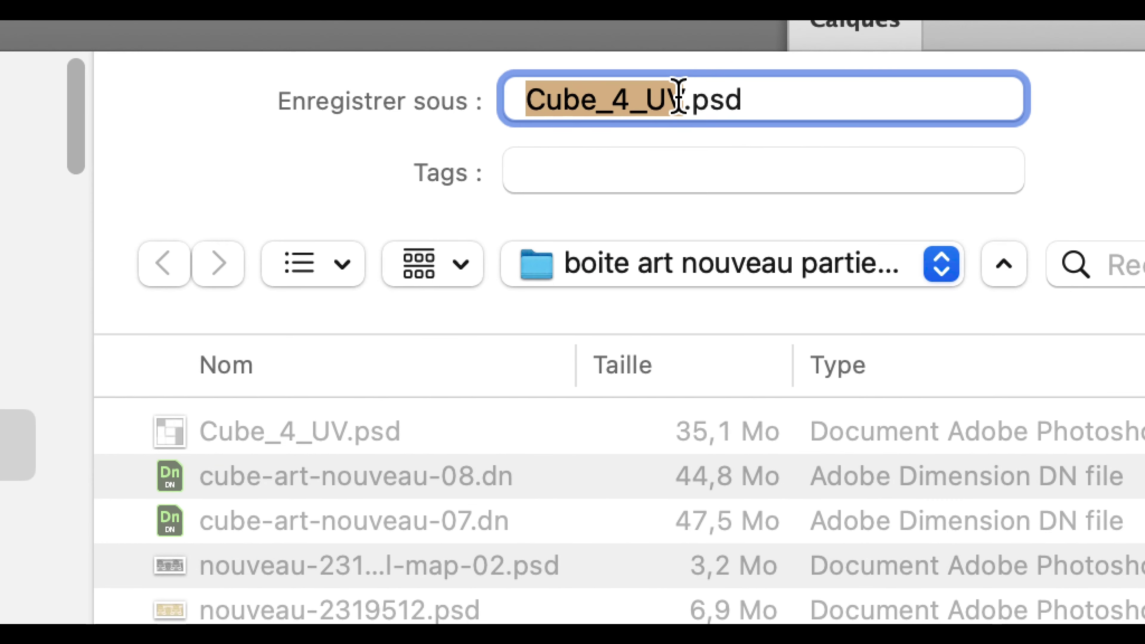
pyautogui.click(679, 96)
pyautogui.write('-02')
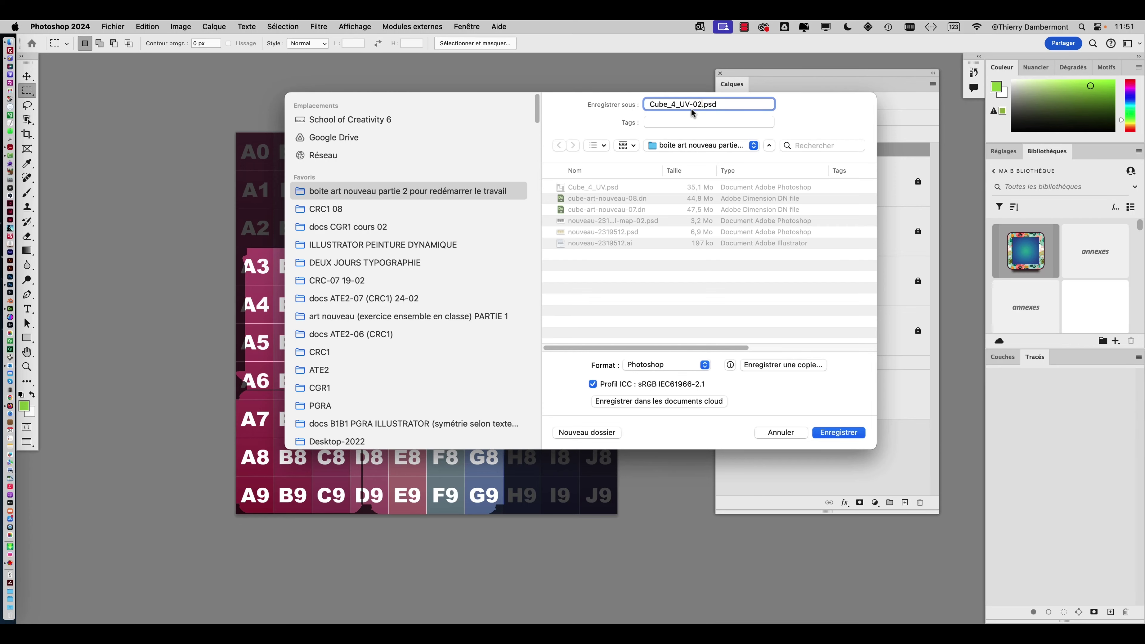
pyautogui.click(848, 434)
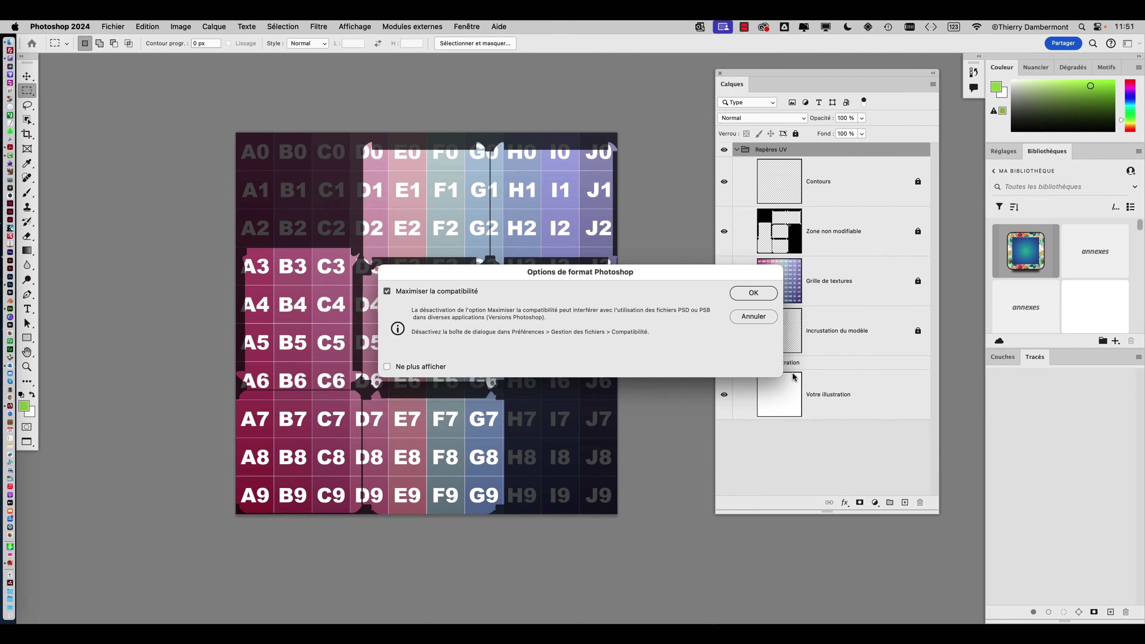
pyautogui.click(762, 296)
# Switch to Dimension and import Cube_4_UV-02.psd as an image on the selected plain black box
pyautogui.press('super+Tab')
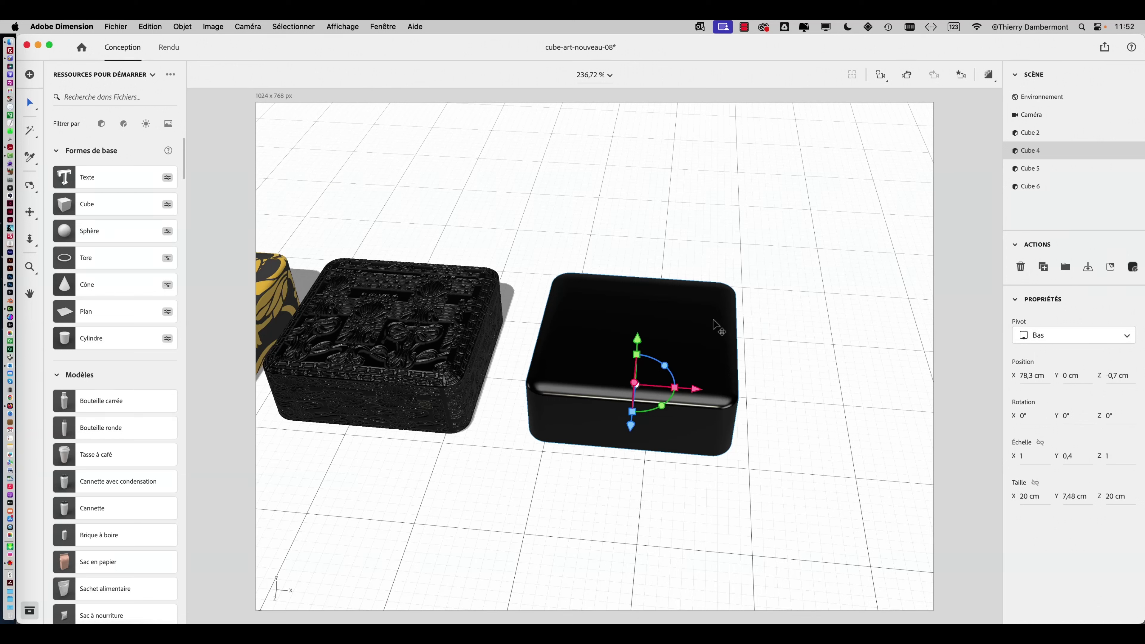
pyautogui.click(118, 26)
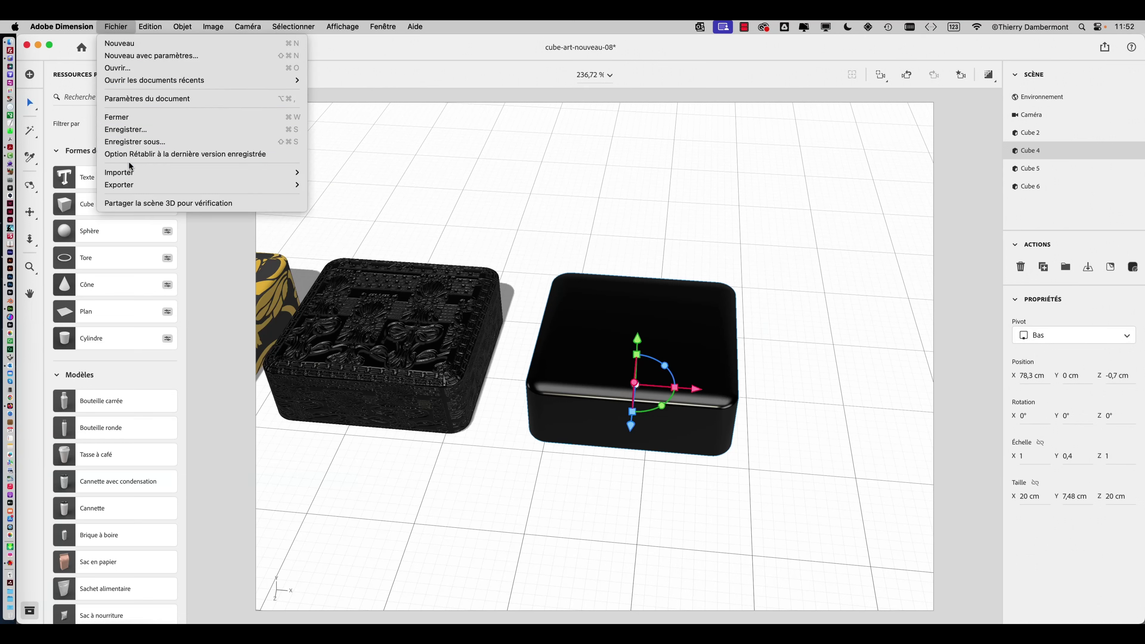
pyautogui.moveTo(136, 172)
pyautogui.click(368, 225)
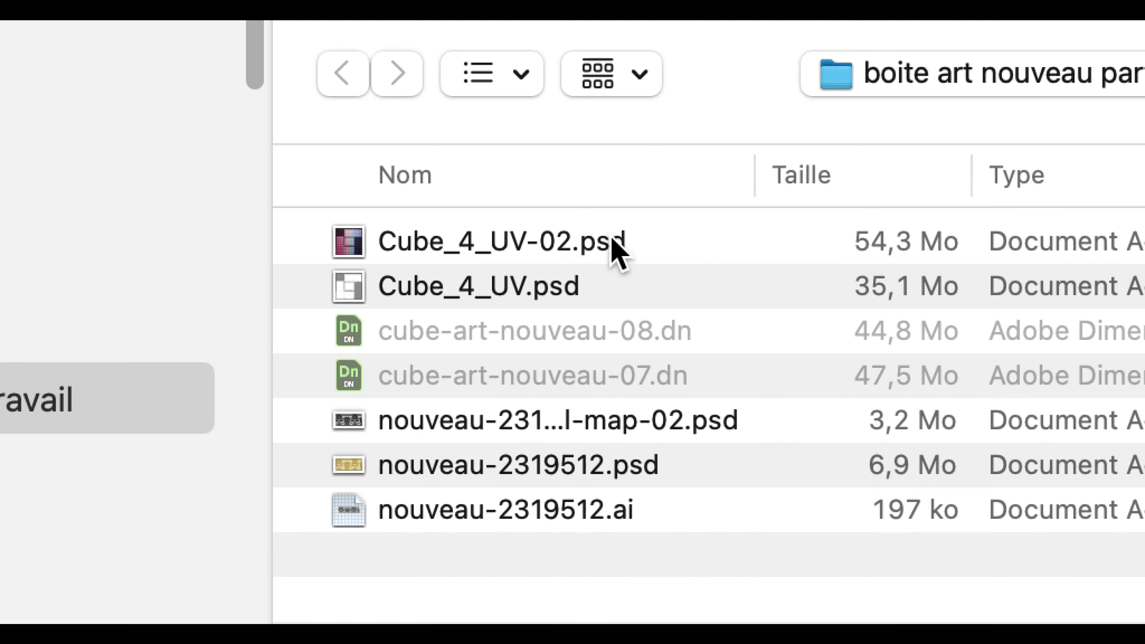
pyautogui.click(612, 239)
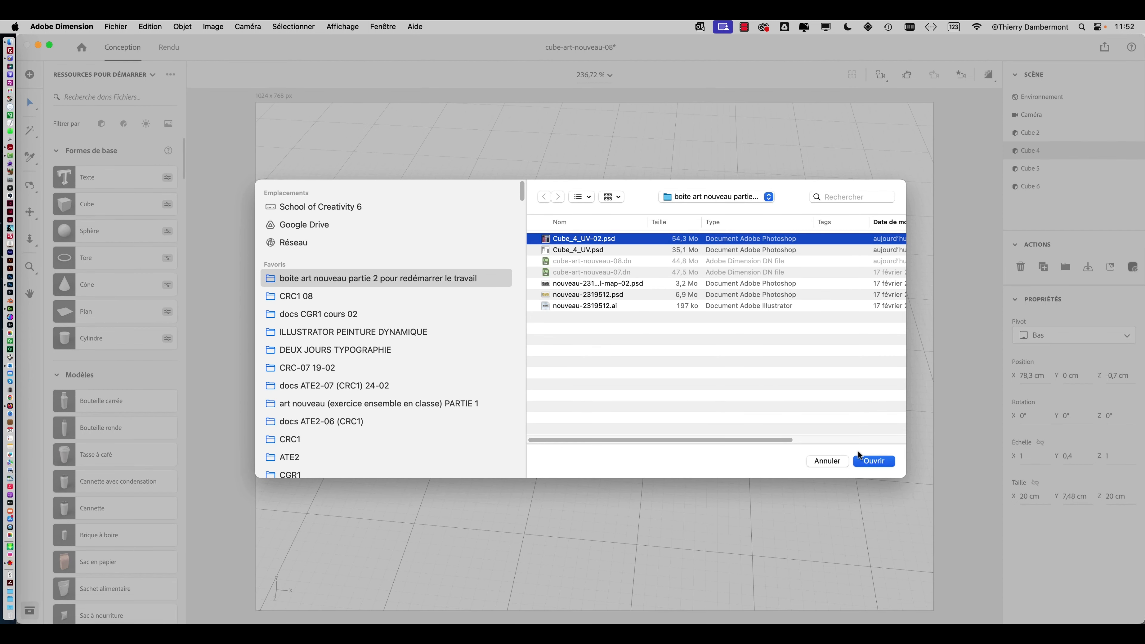
pyautogui.click(875, 461)
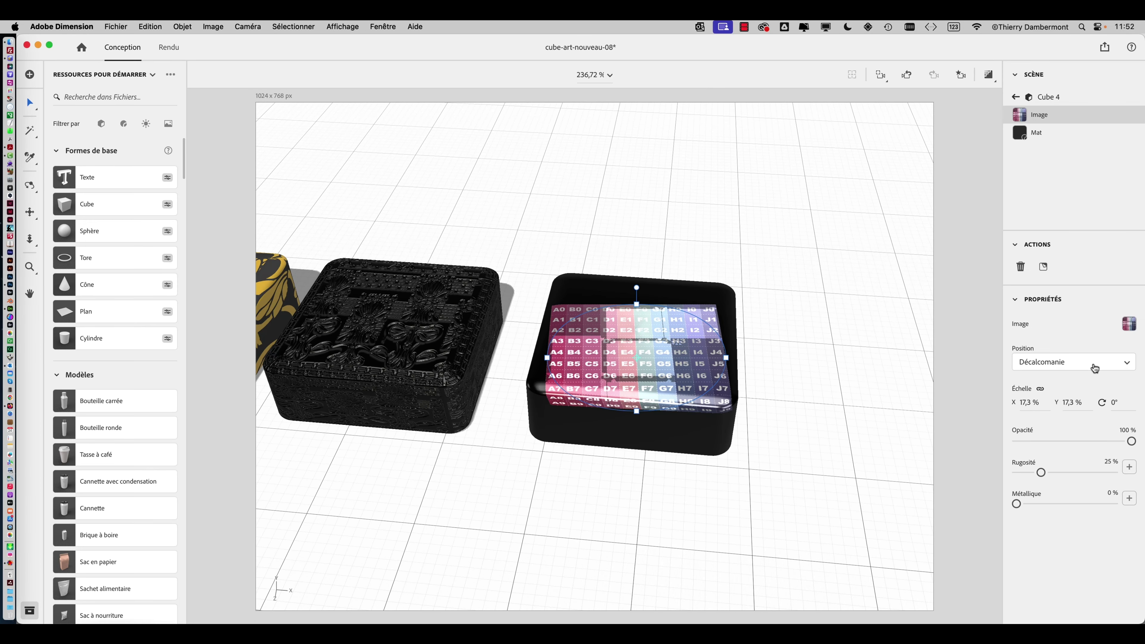
# Set the UV grid image's position to Fond and examine which grid cells cover the box's lid
pyautogui.click(1088, 379)
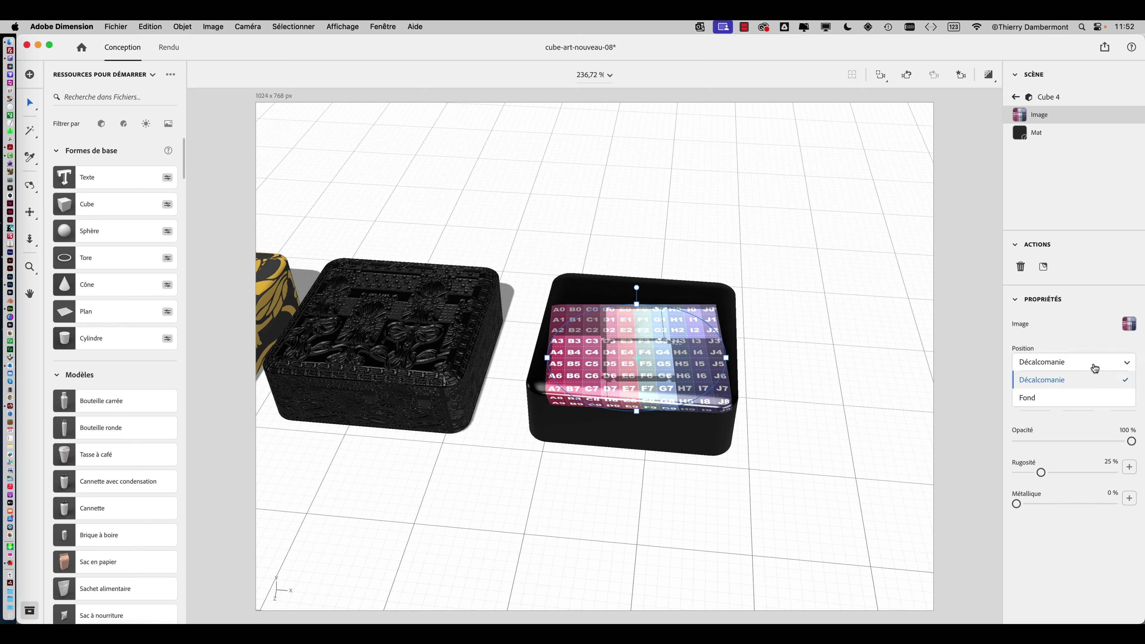
pyautogui.click(1093, 398)
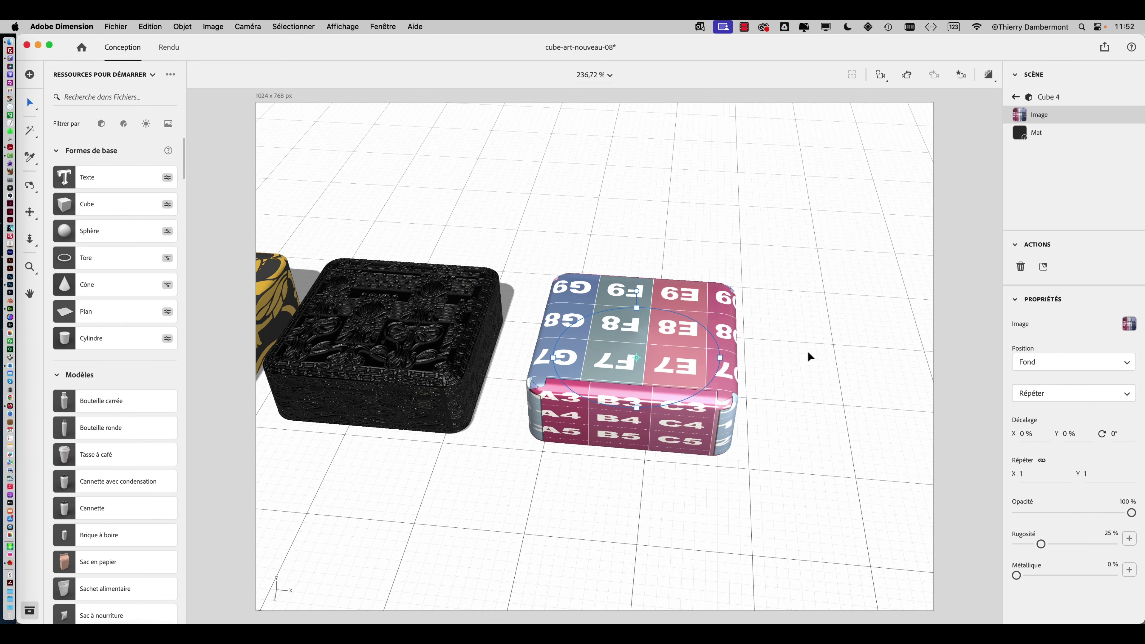
pyautogui.moveTo(808, 351); pyautogui.dragTo(586, 462, button='right')
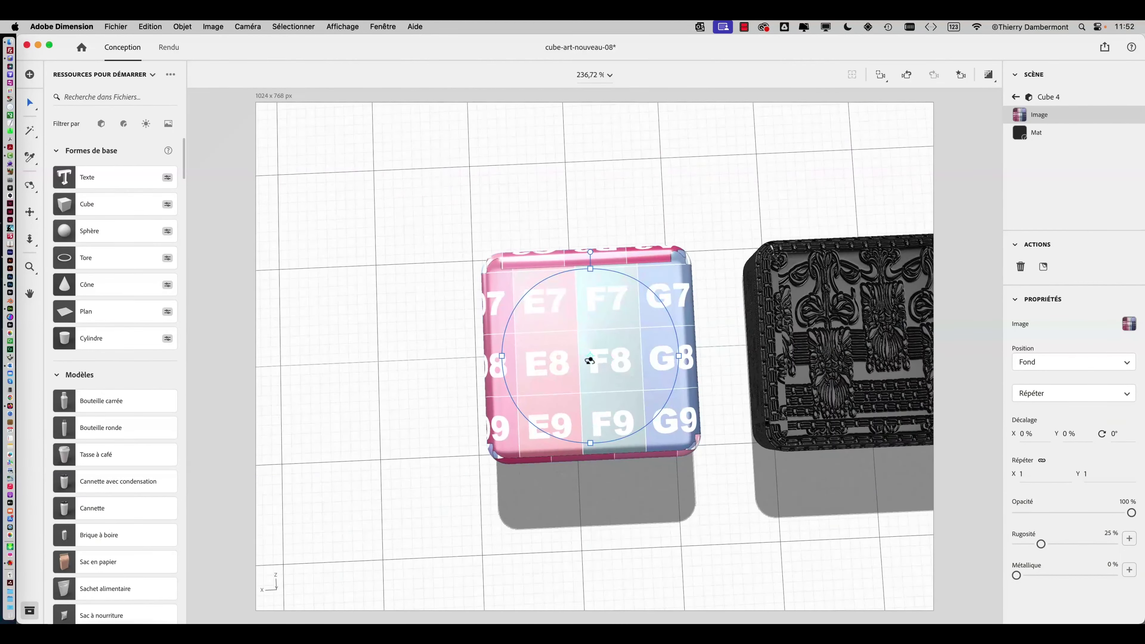
pyautogui.moveTo(589, 361); pyautogui.dragTo(545, 356, button='right')
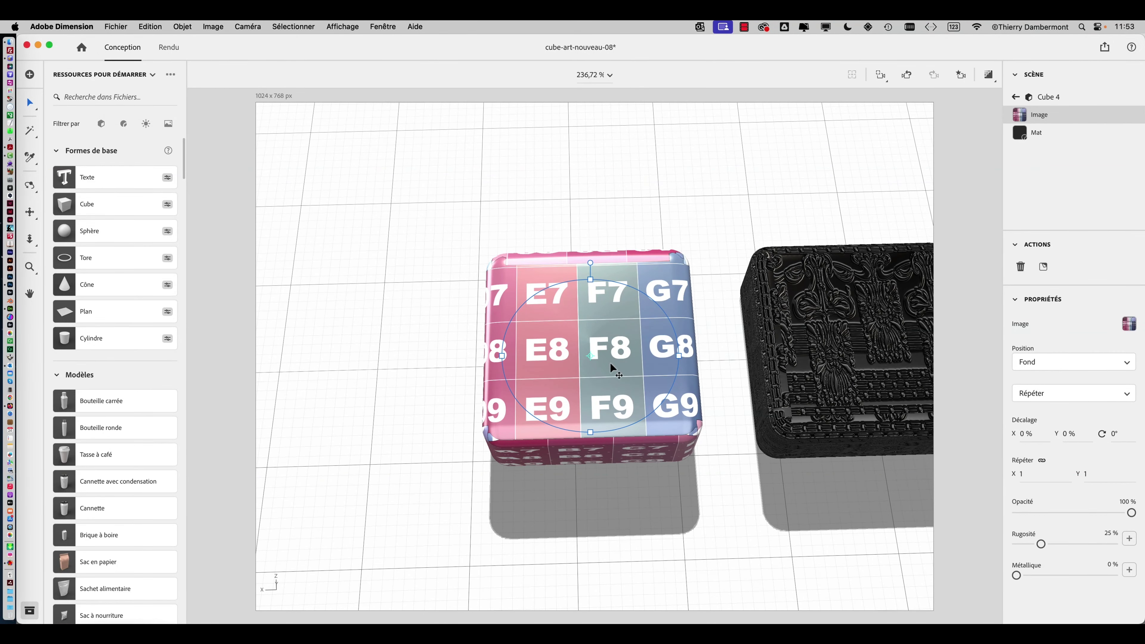
# Return to Photoshop, hide the Grille de textures layer, collapse the Repères UV group and select the Votre illustration layer
pyautogui.press('super+Tab')
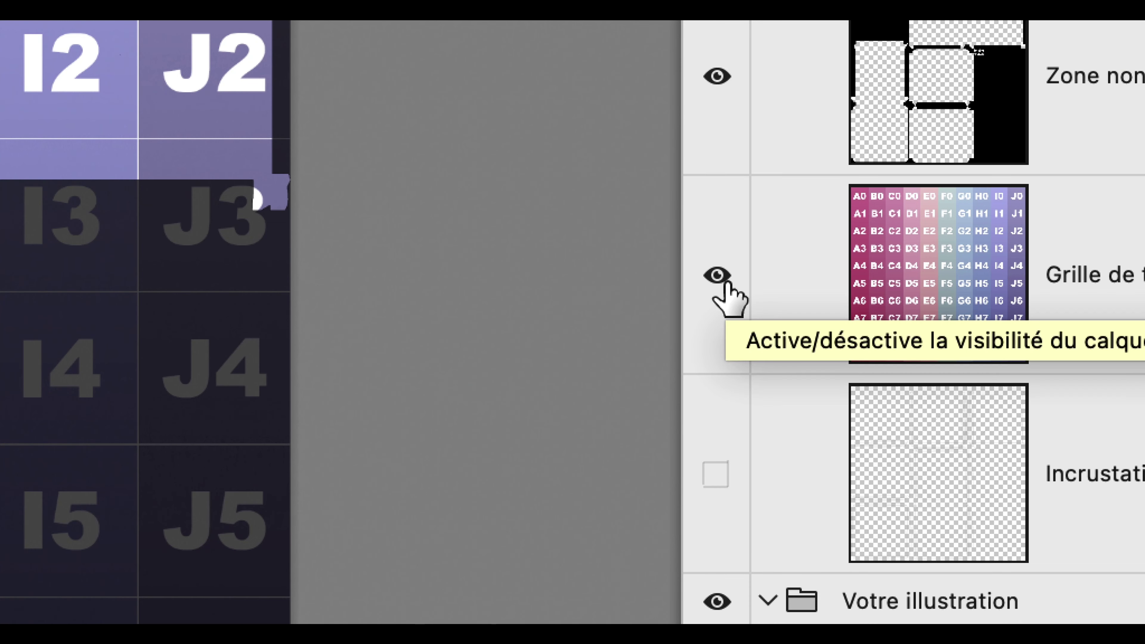
pyautogui.click(725, 282)
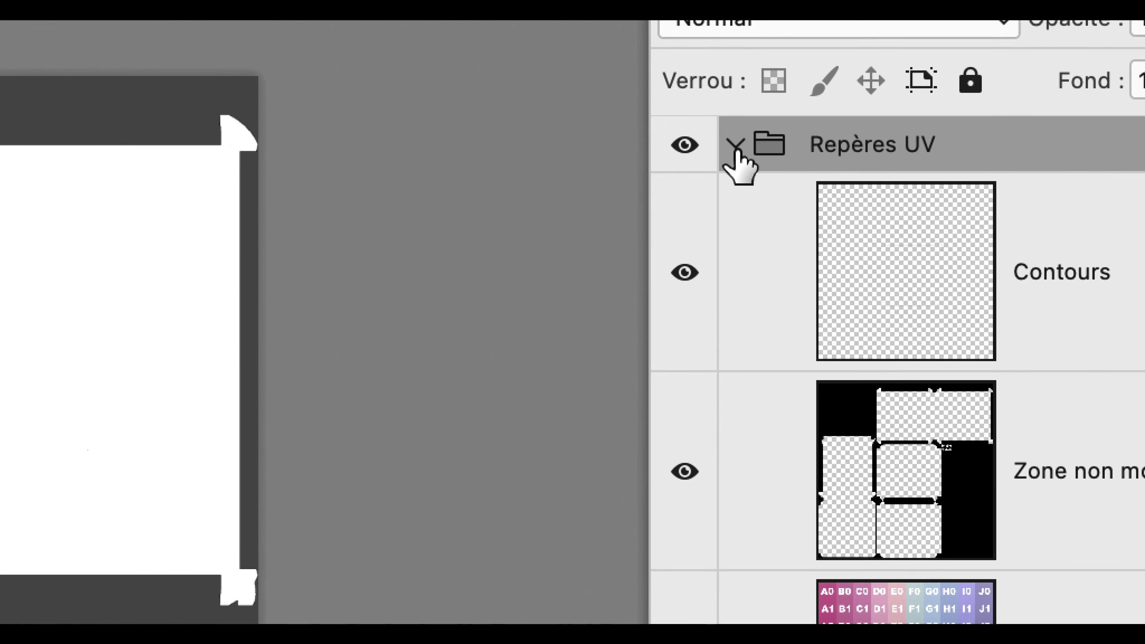
pyautogui.click(736, 158)
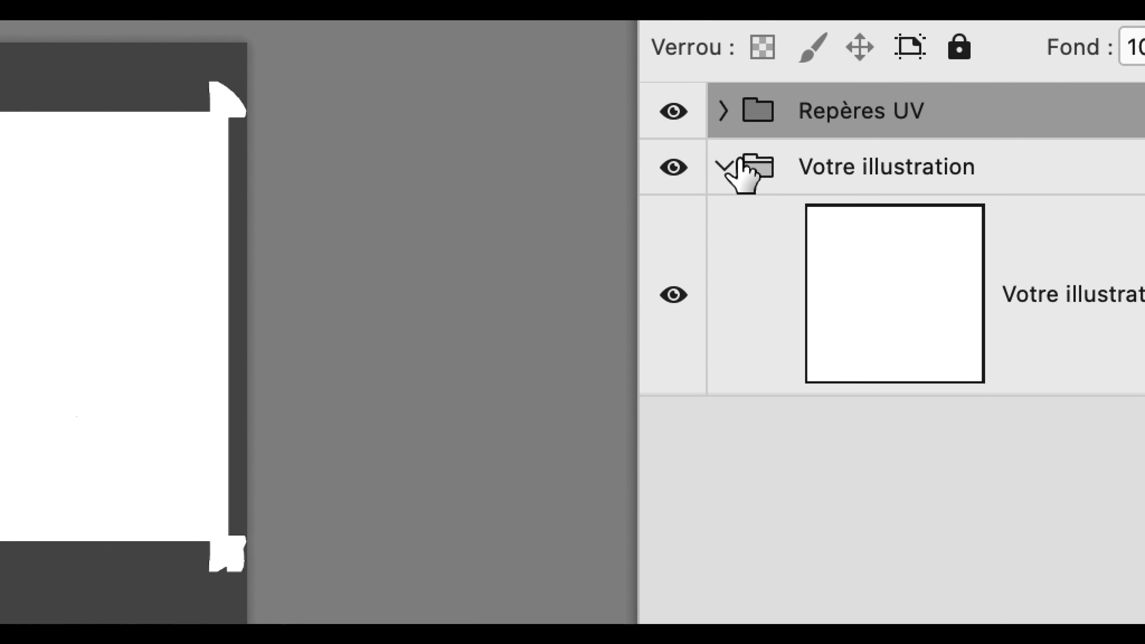
pyautogui.click(758, 172)
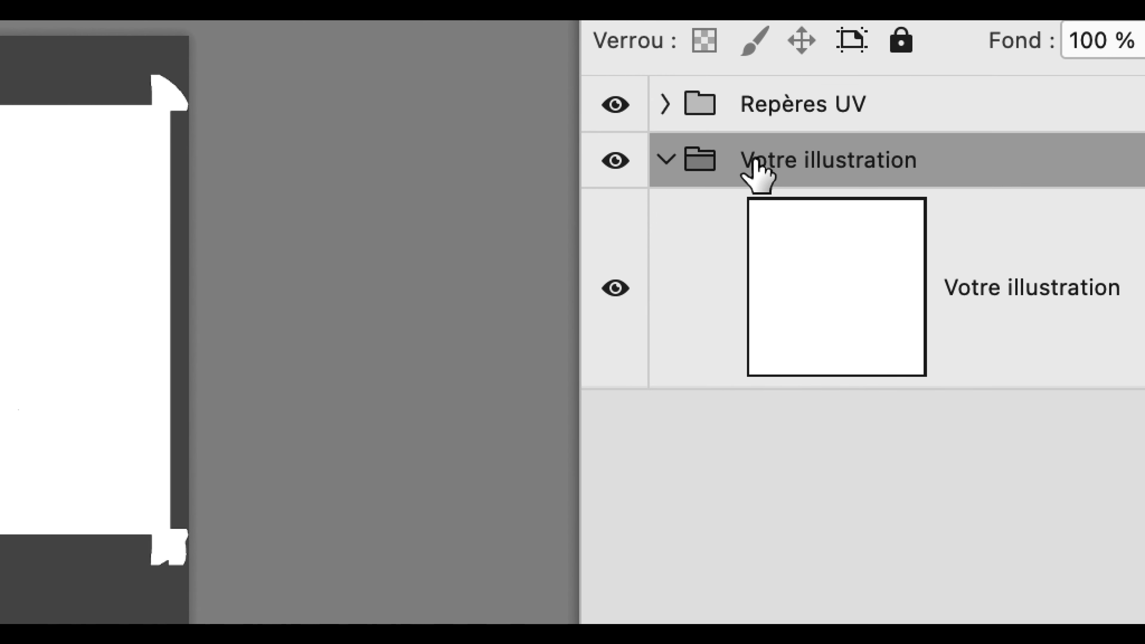
pyautogui.click(811, 249)
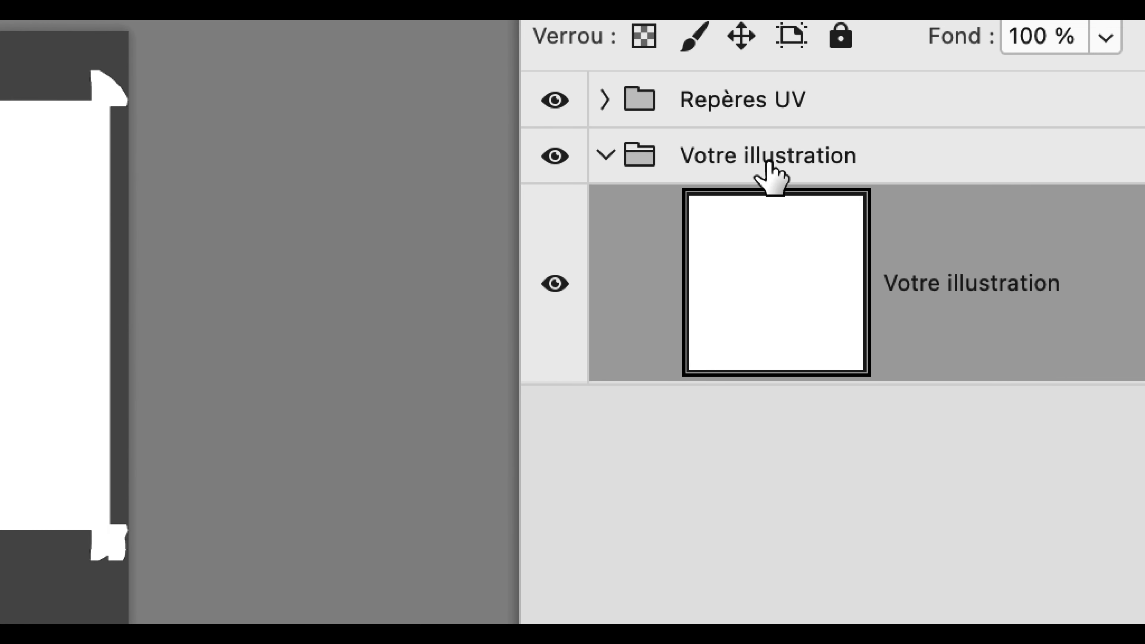
pyautogui.click(728, 102)
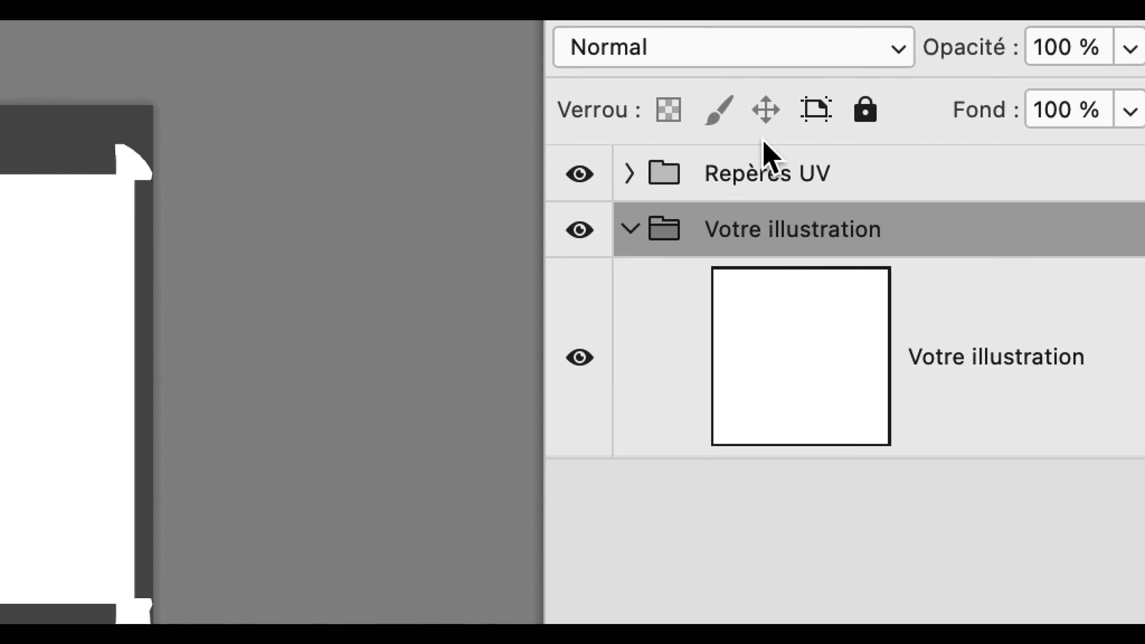
pyautogui.click(774, 178)
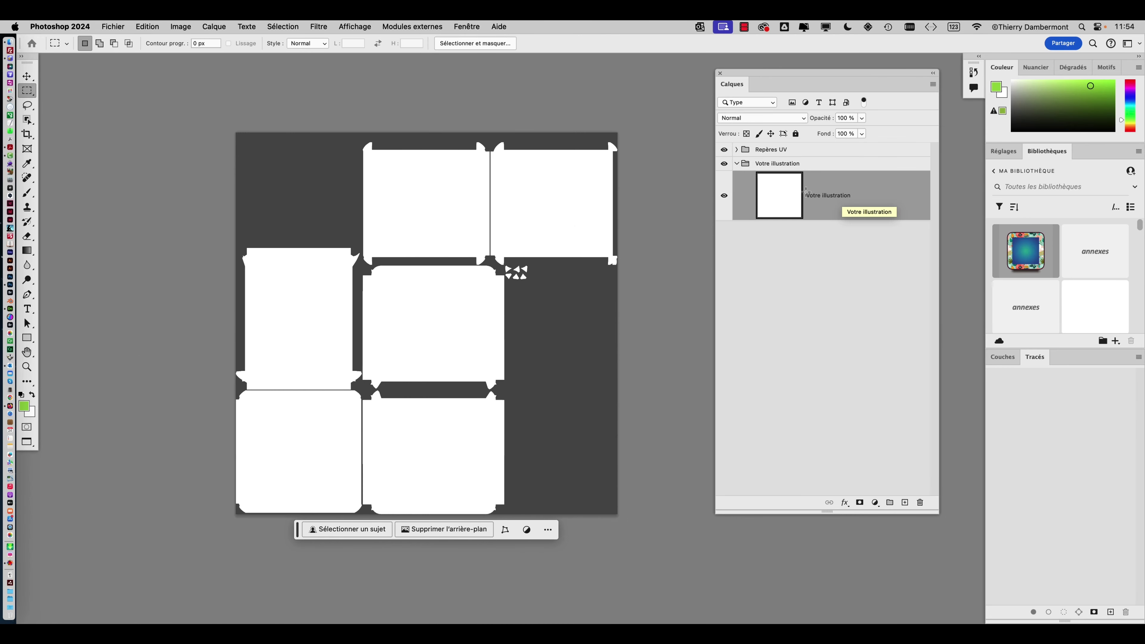
# Import nouveau-2319512.psd as an embedded object and place the gold pattern on the lowest middle UV face, the lid area
pyautogui.click(112, 26)
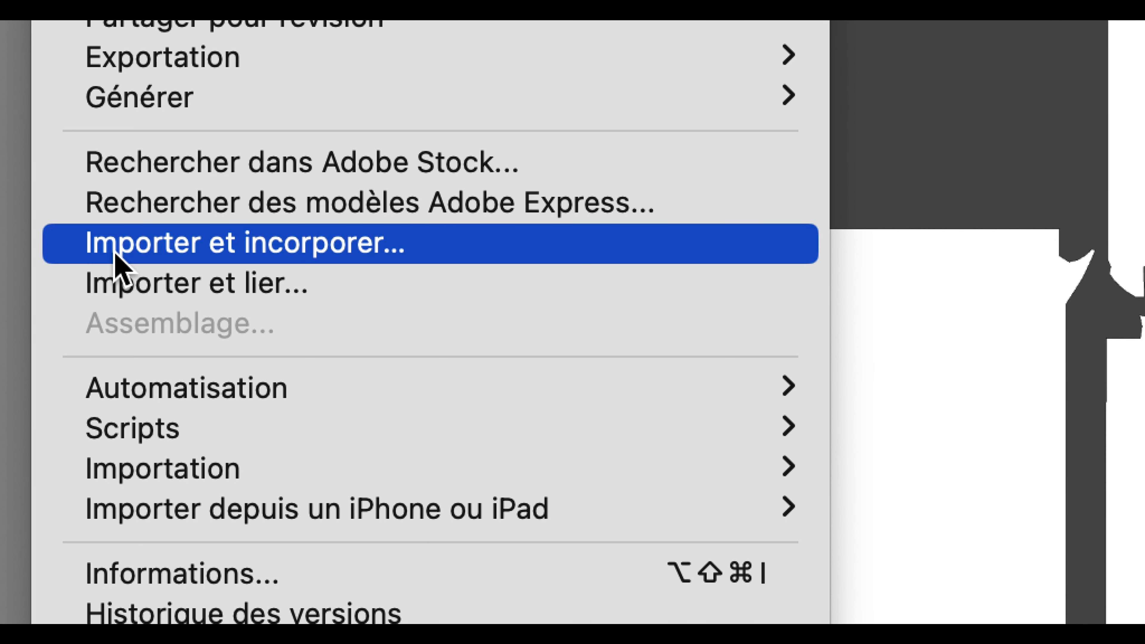
pyautogui.click(115, 255)
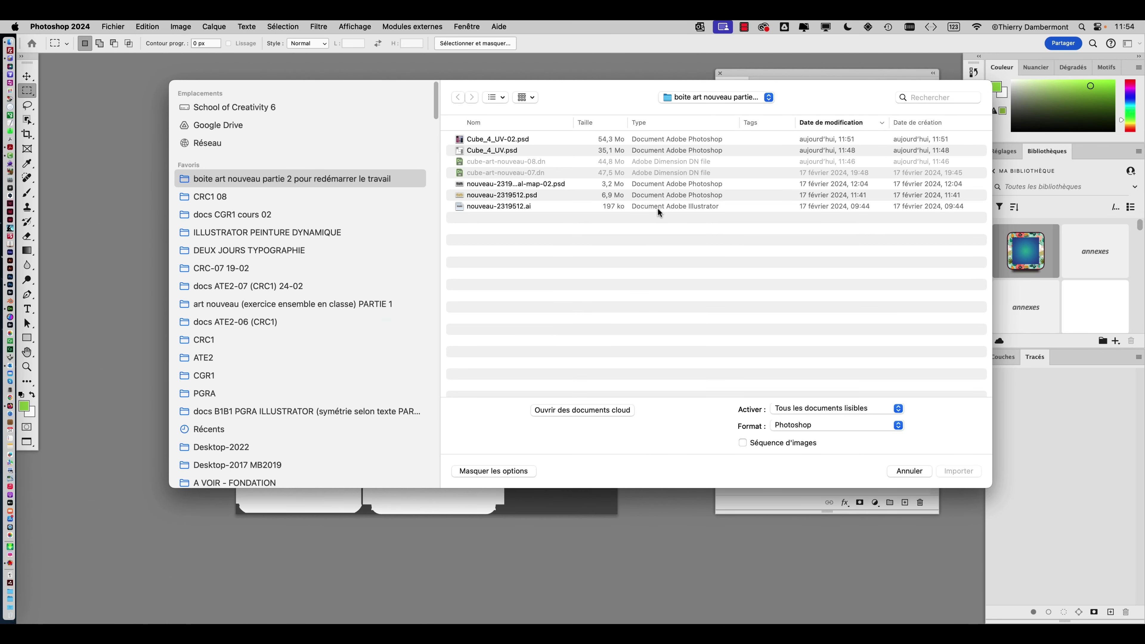
pyautogui.click(476, 197)
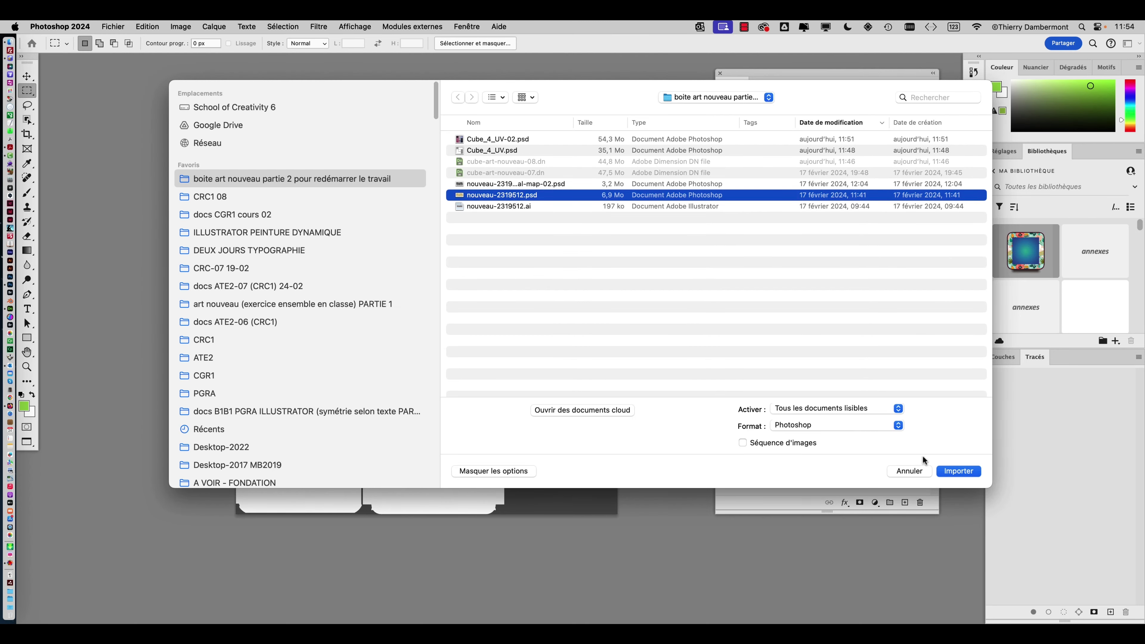
pyautogui.click(948, 472)
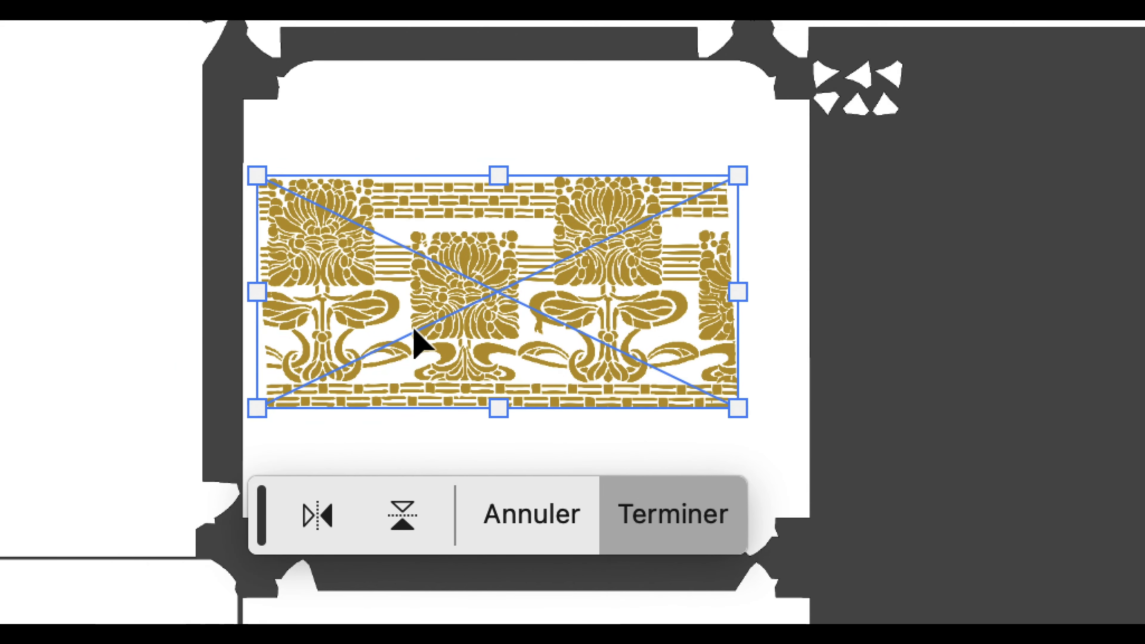
pyautogui.moveTo(417, 333); pyautogui.dragTo(425, 432)
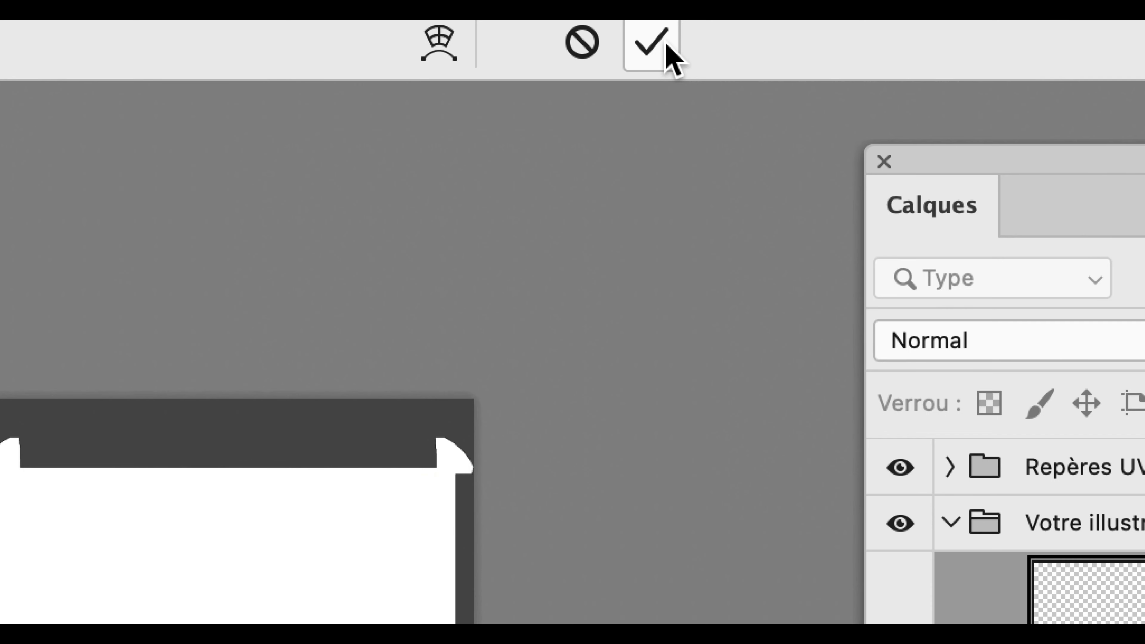
pyautogui.click(666, 46)
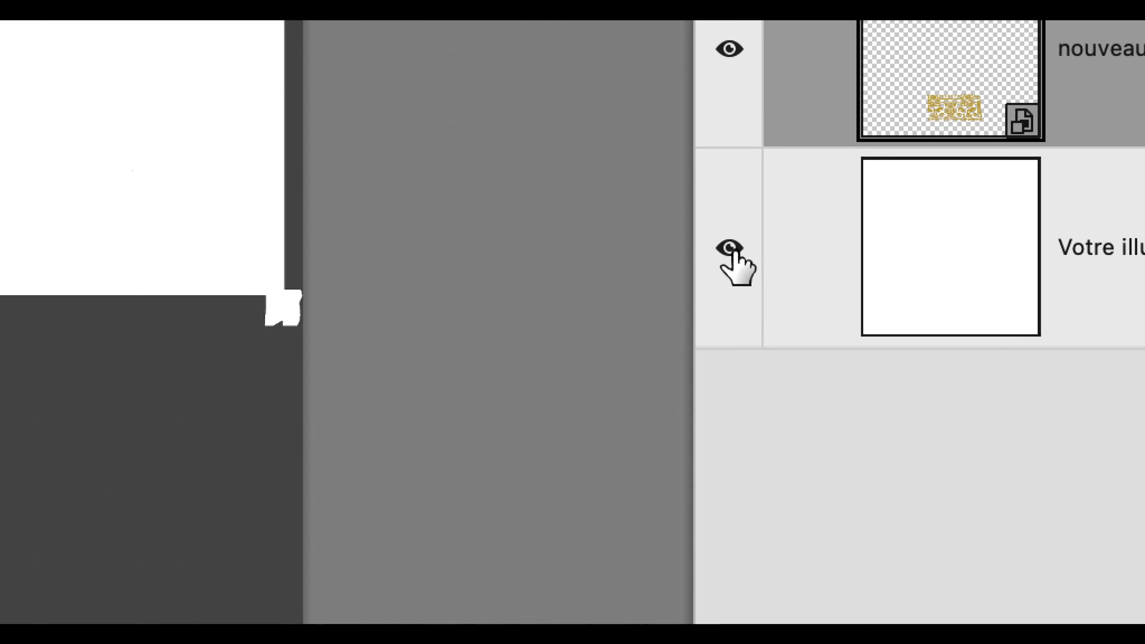
# Hide the white Votre illustration layer and the Repères UV group, and inspect the gold pattern on transparency
pyautogui.click(731, 249)
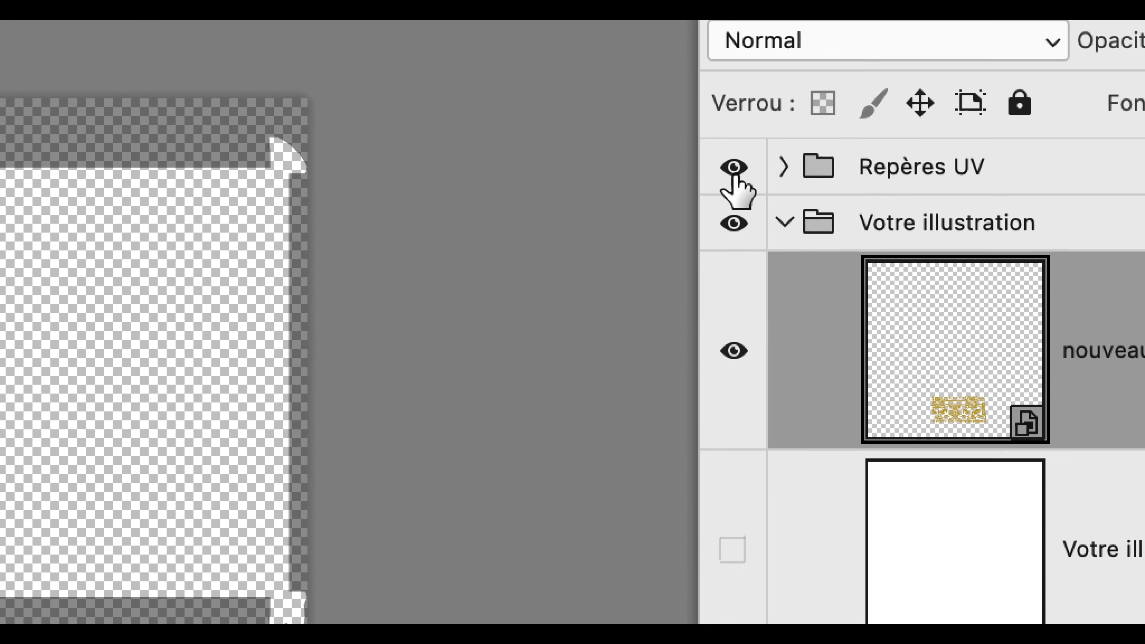
pyautogui.click(734, 174)
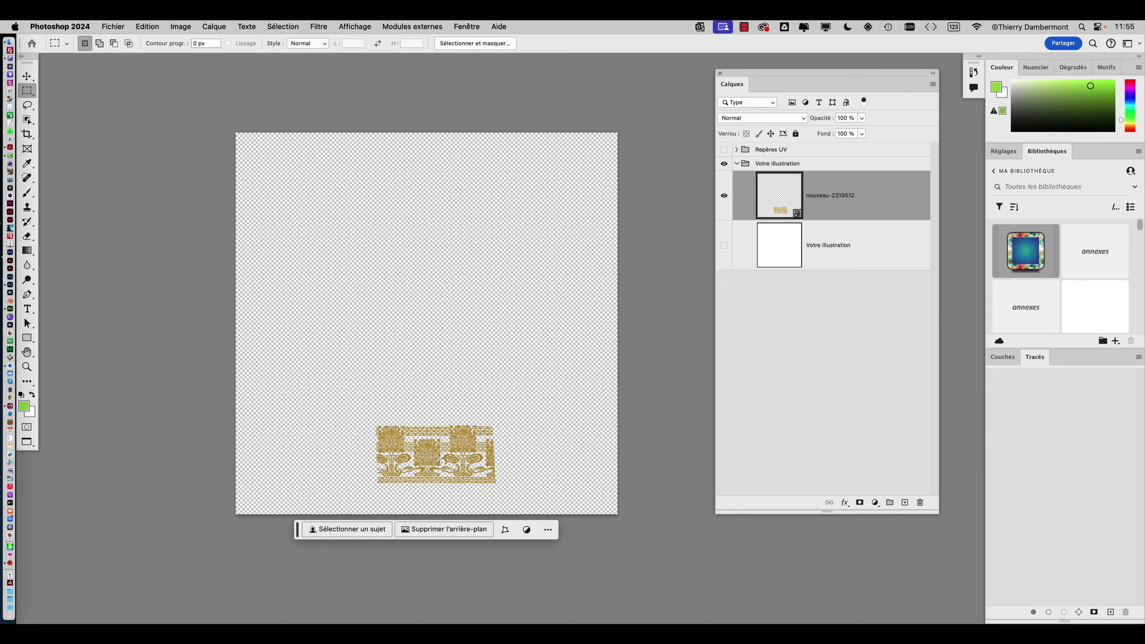
pyautogui.keyDown('alt'); pyautogui.scroll(10, 439, 458); pyautogui.keyUp('alt')
pyautogui.keyDown('alt'); pyautogui.scroll(-6, 438, 456); pyautogui.keyUp('alt')
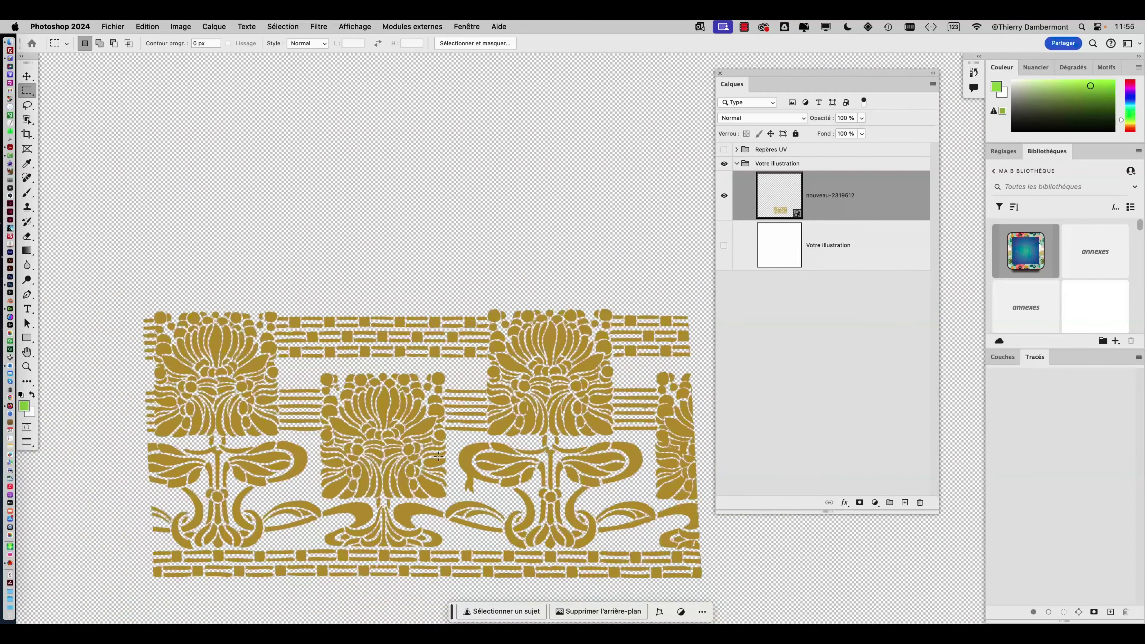
pyautogui.keyDown('alt'); pyautogui.scroll(-6, 438, 456); pyautogui.keyUp('alt')
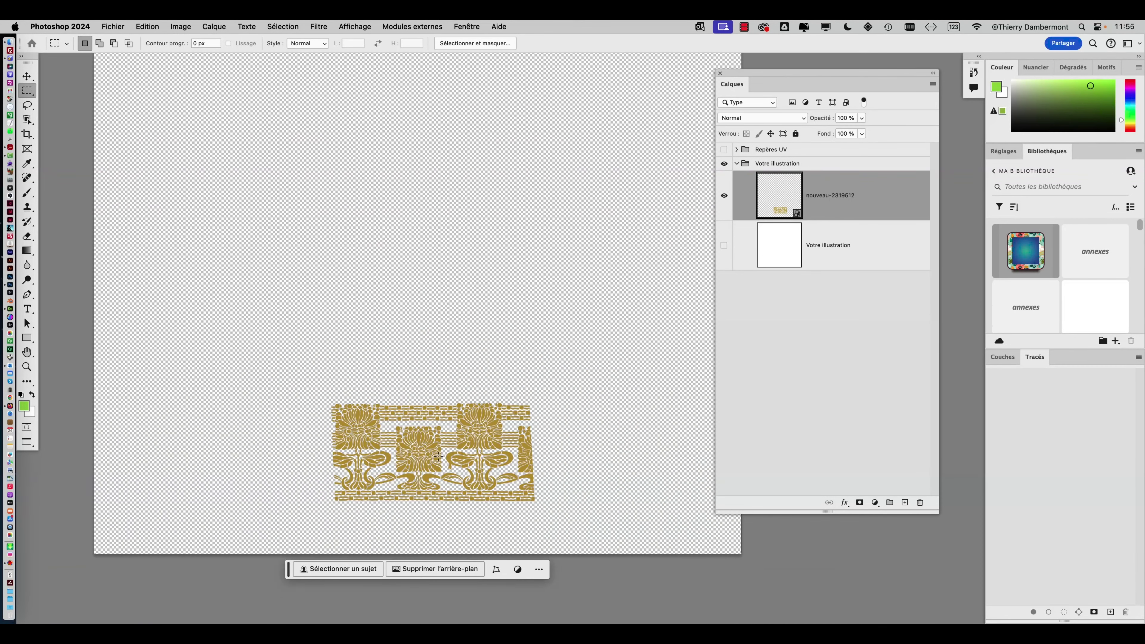
pyautogui.keyDown('alt'); pyautogui.scroll(-4, 438, 457); pyautogui.keyUp('alt')
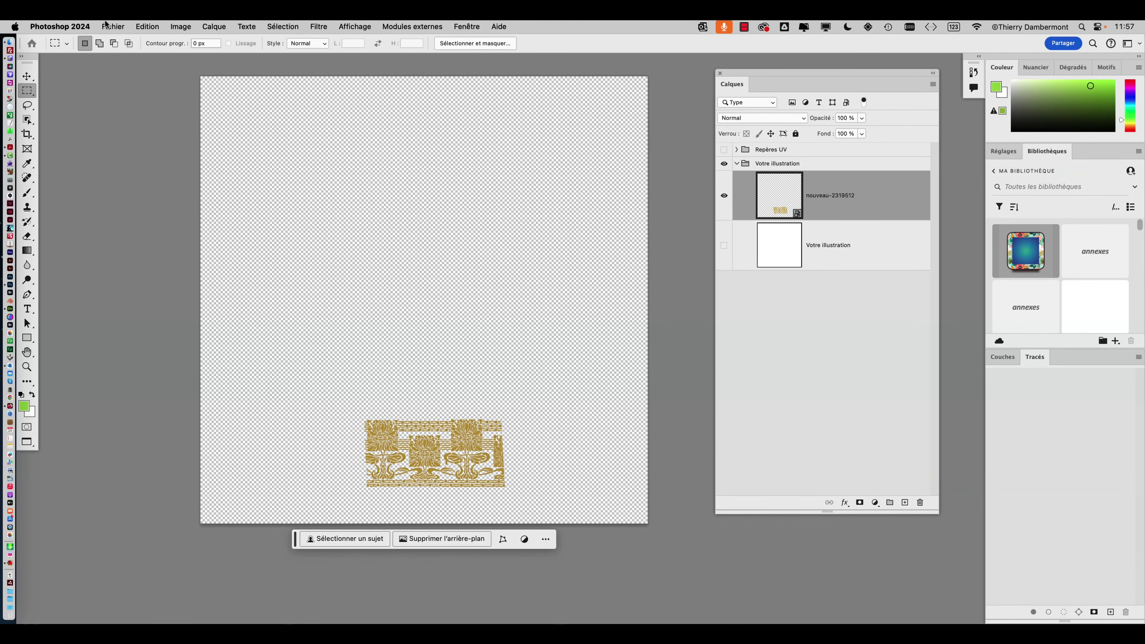
# Save the Photoshop document as a new version named Cube_4_UV-03.psd with maximised compatibility
pyautogui.click(113, 26)
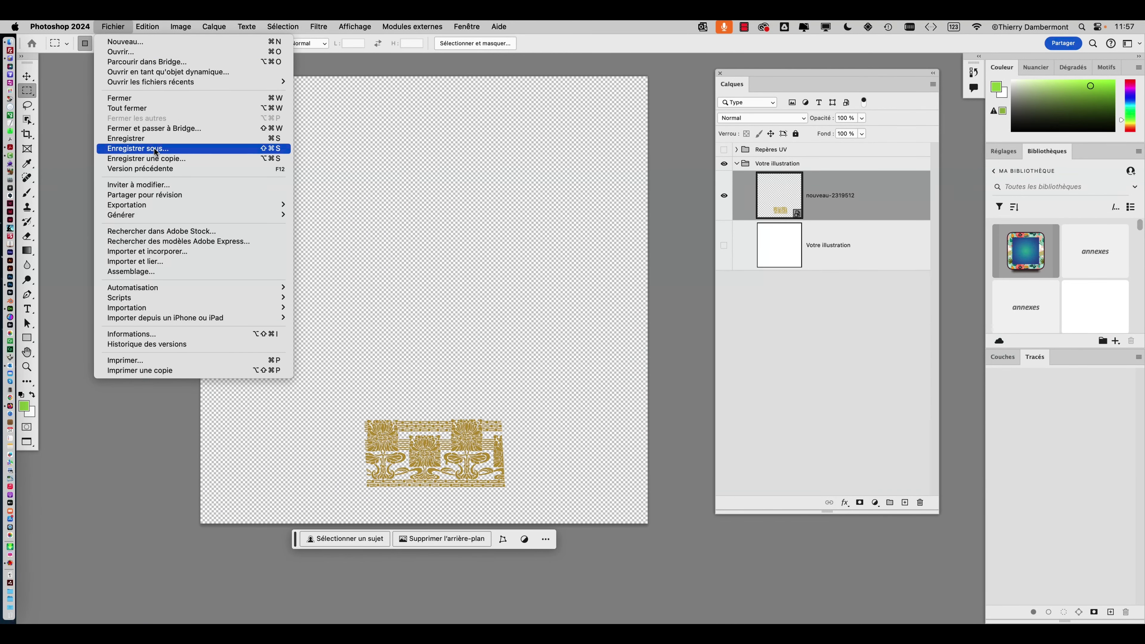
pyautogui.click(154, 148)
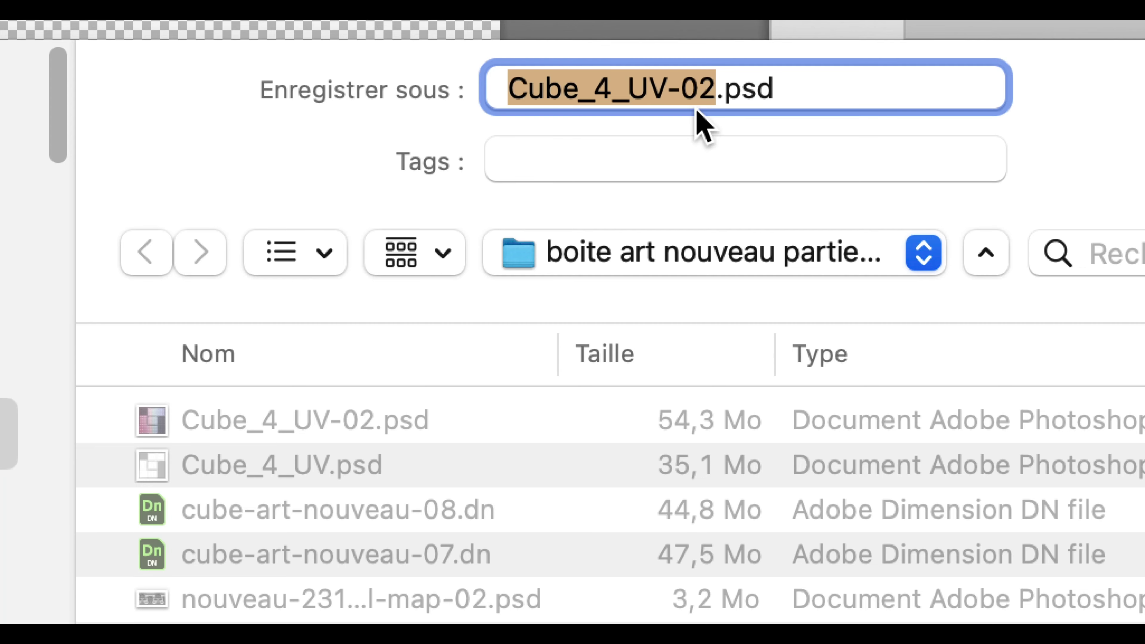
pyautogui.click(701, 106)
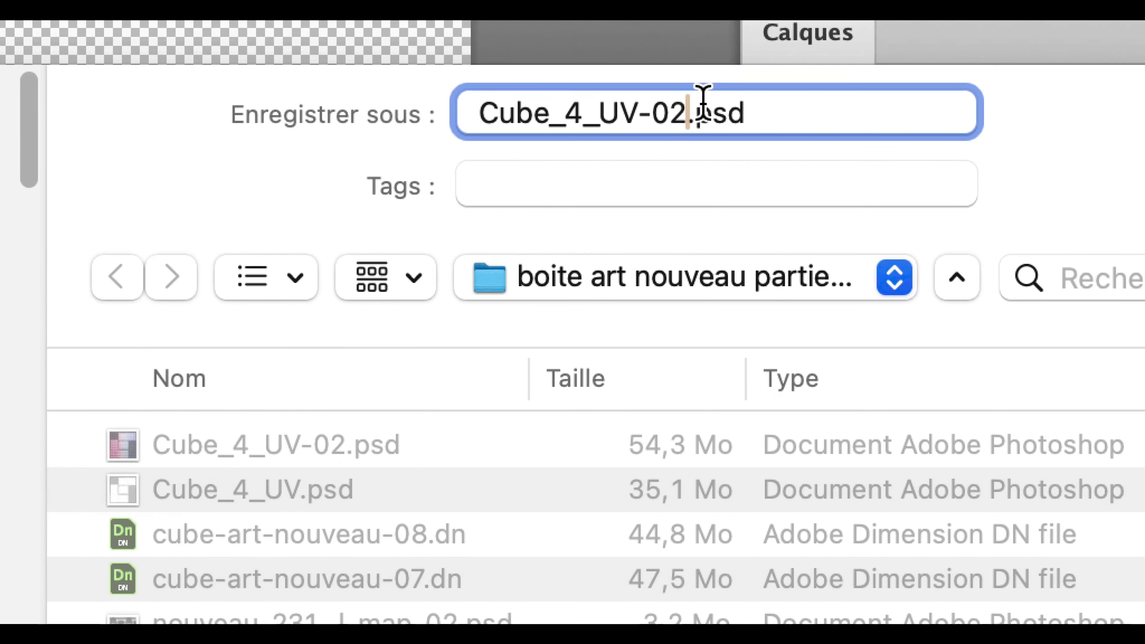
pyautogui.hotkey('shift', 'Left')
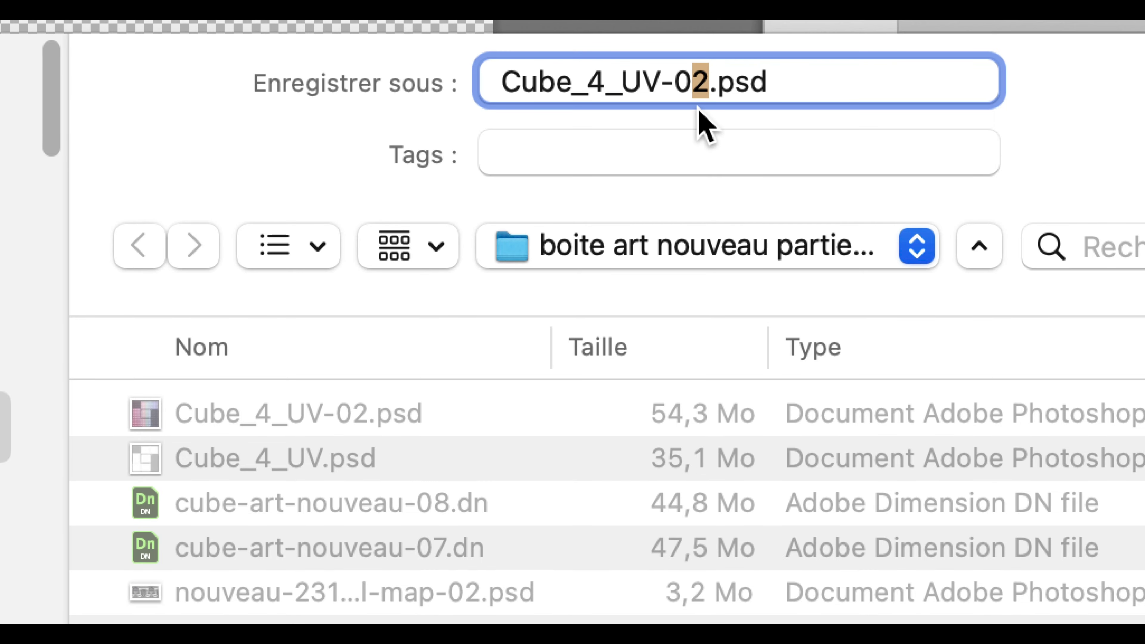
pyautogui.write('3')
pyautogui.press('Return')
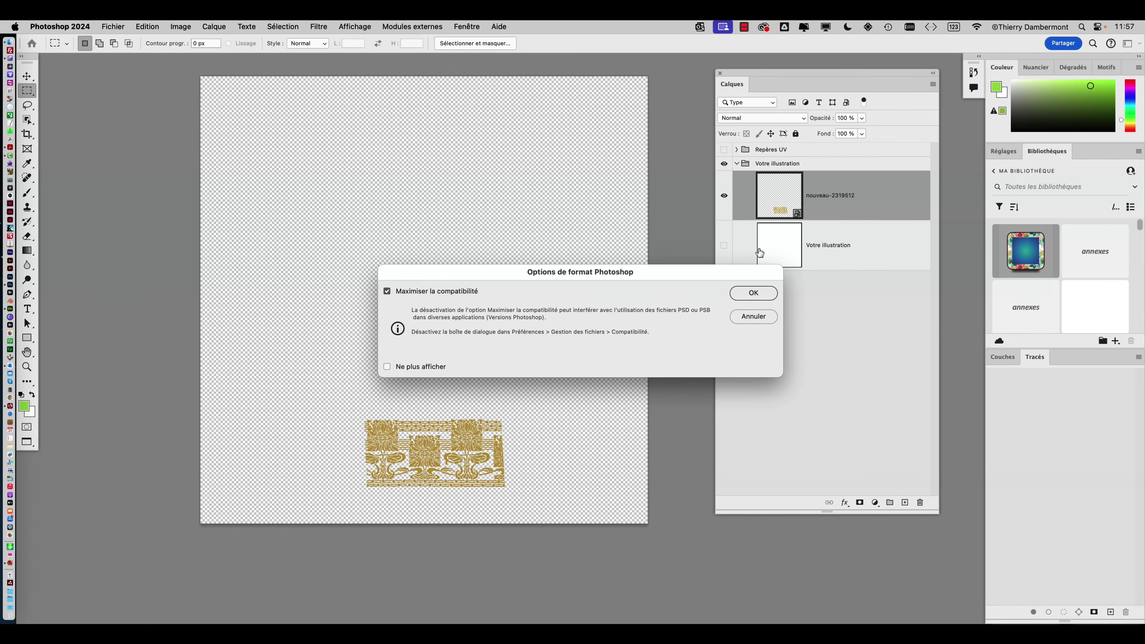
pyautogui.press('Return')
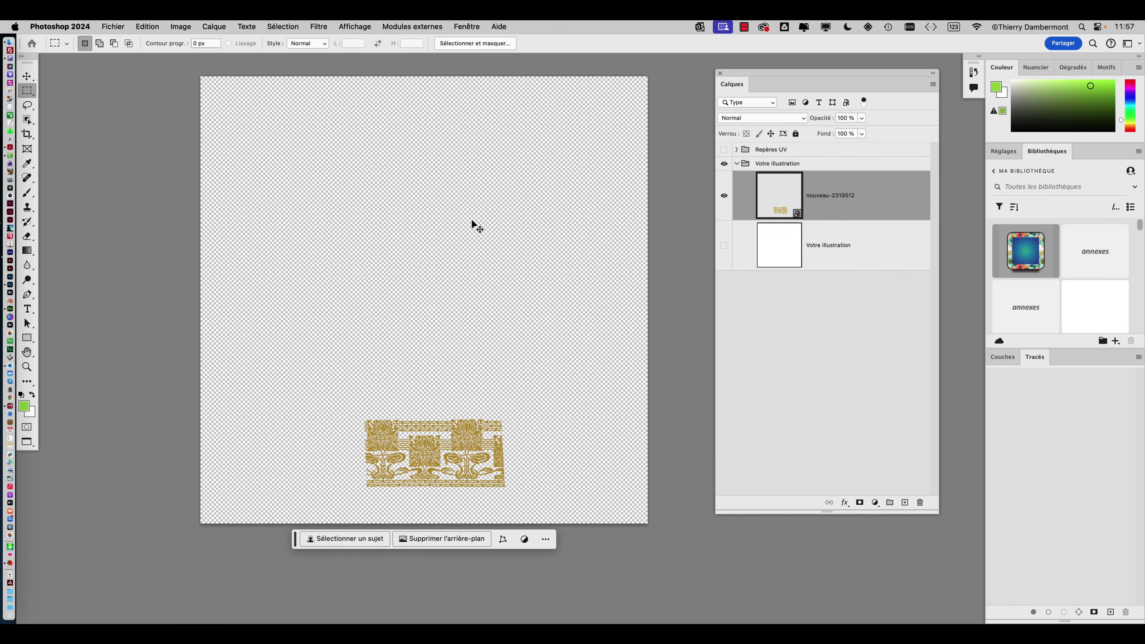
# Switch to Dimension and replace the UV grid image on Cube 4 with Cube_4_UV-03.psd
pyautogui.press('super+Tab')
pyautogui.press('super+Tab')
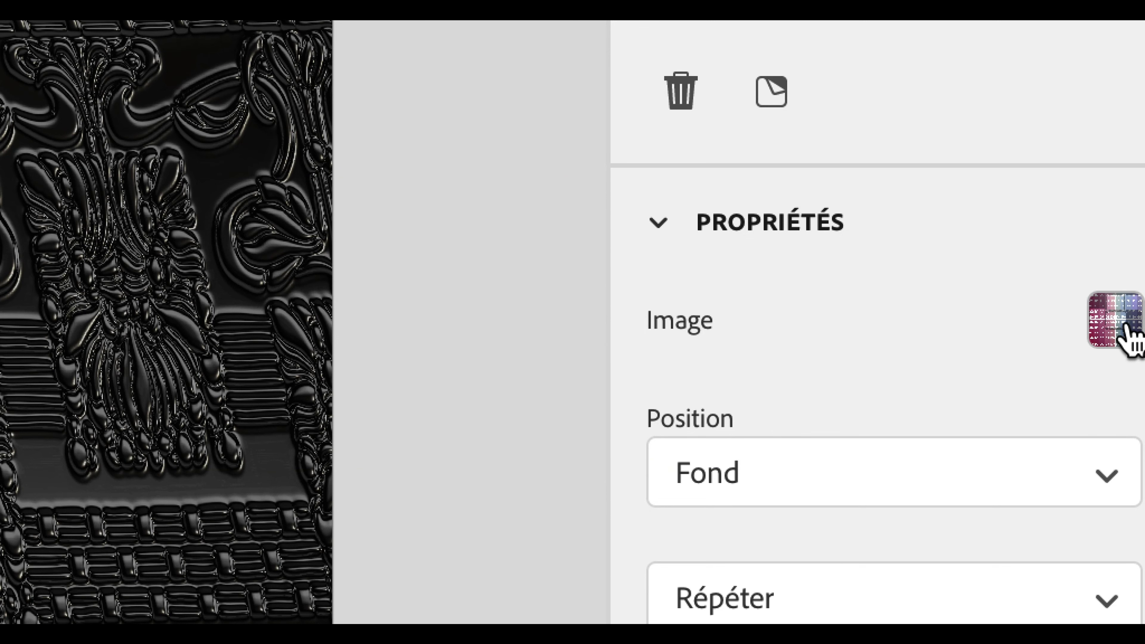
pyautogui.click(1123, 327)
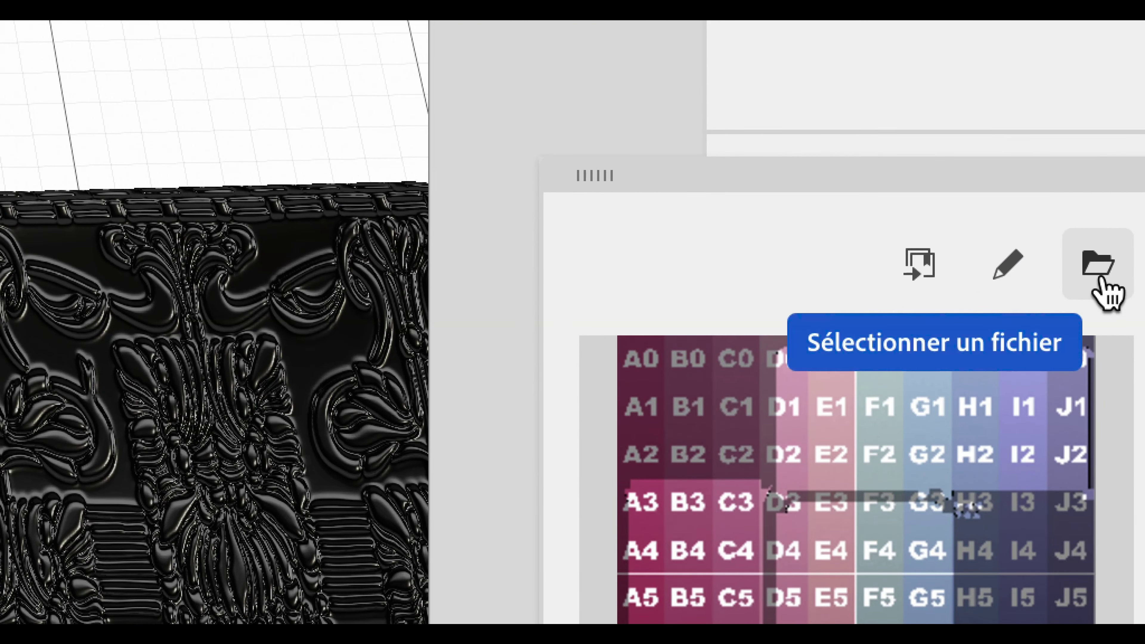
pyautogui.click(1102, 280)
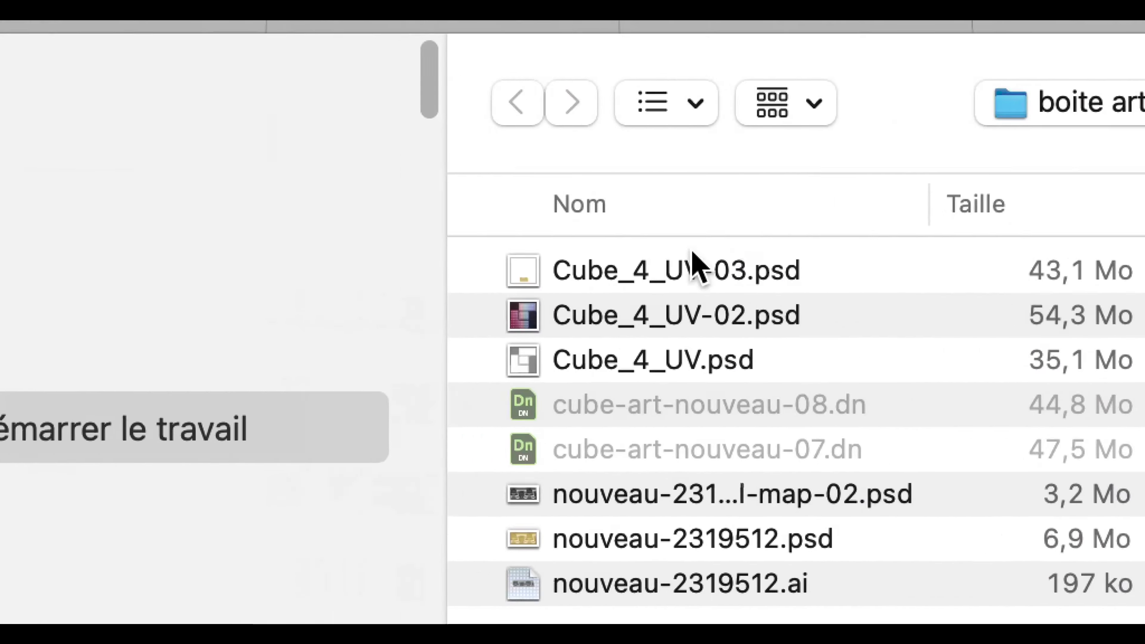
pyautogui.click(876, 280)
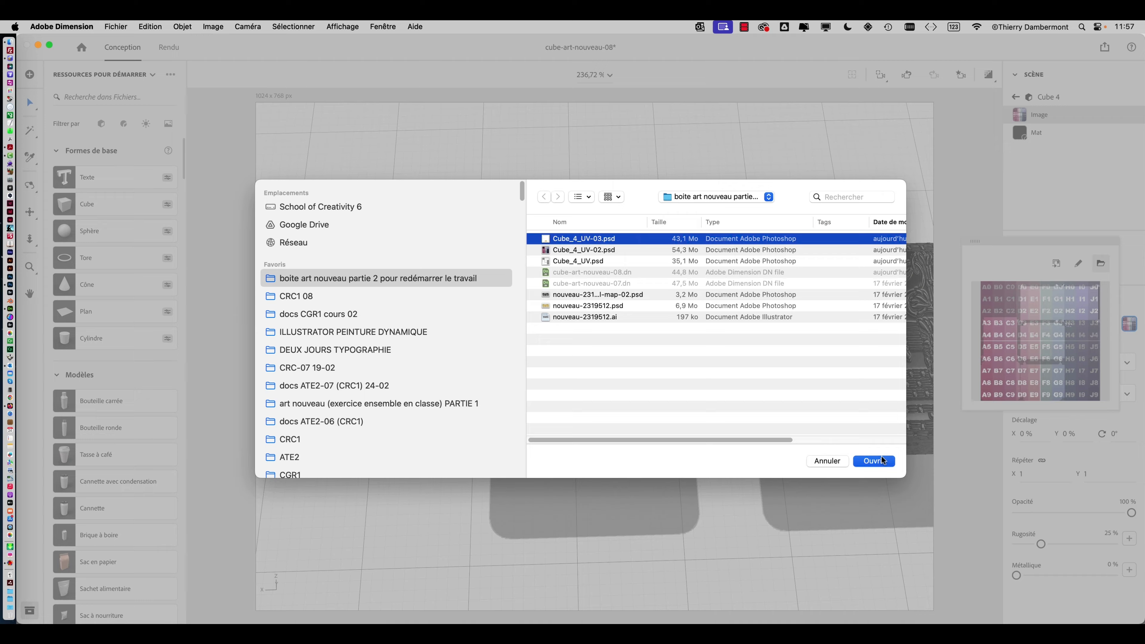
pyautogui.click(874, 461)
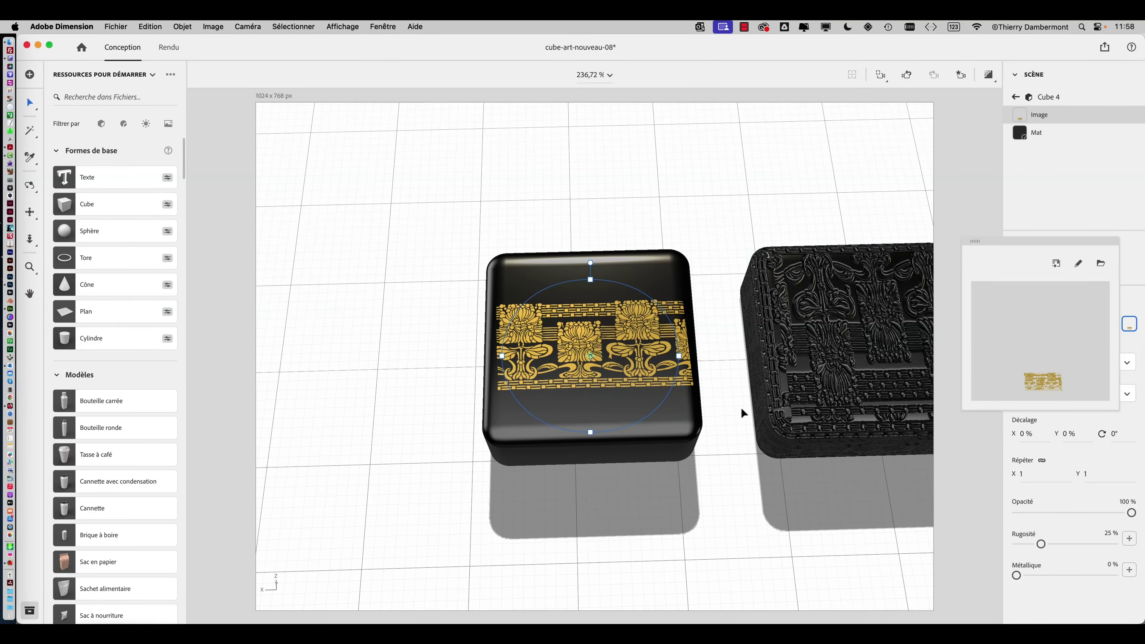
pyautogui.moveTo(741, 410); pyautogui.dragTo(707, 456, button='right')
# Save the scene as cube-art-nouveau-09.dn, deselect the box and inspect the gold pattern on its lid
pyautogui.click(116, 26)
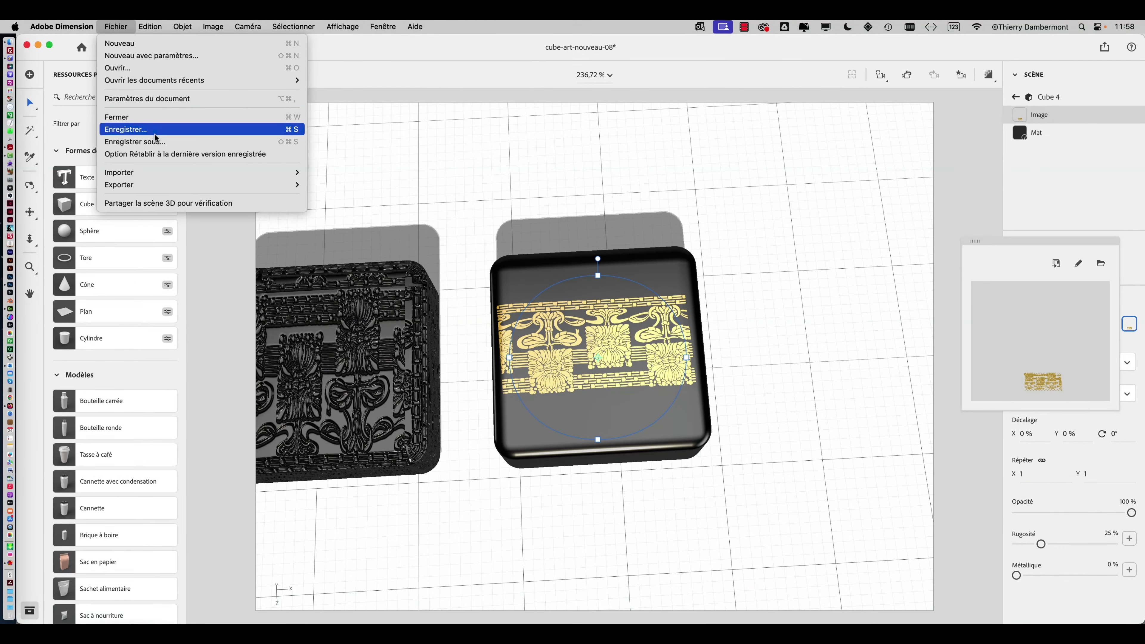
pyautogui.click(131, 138)
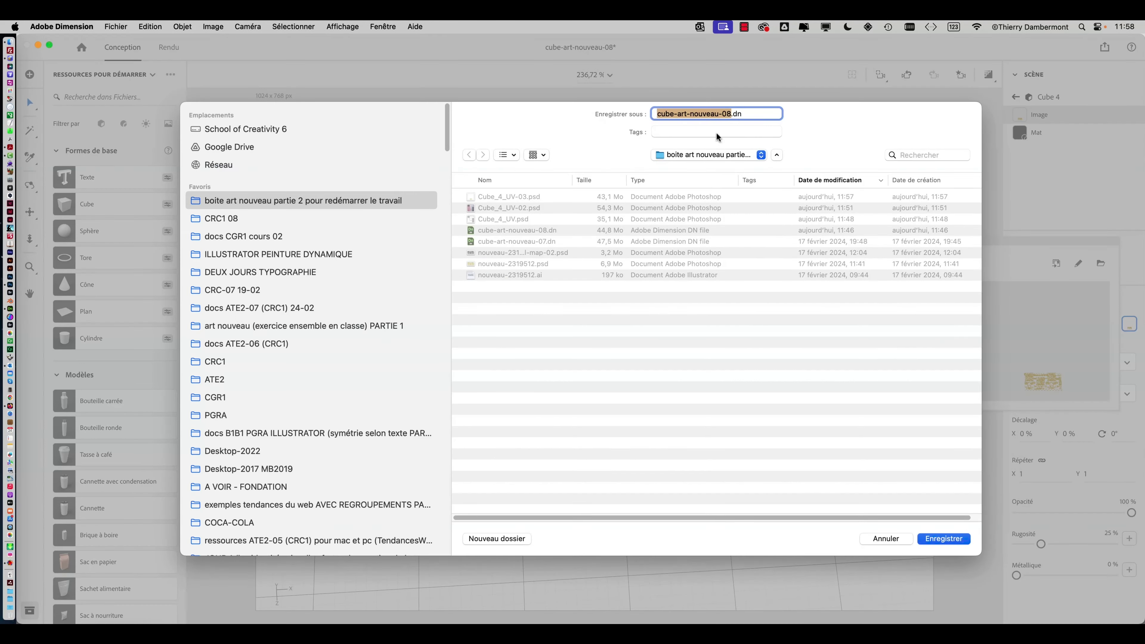
pyautogui.click(729, 114)
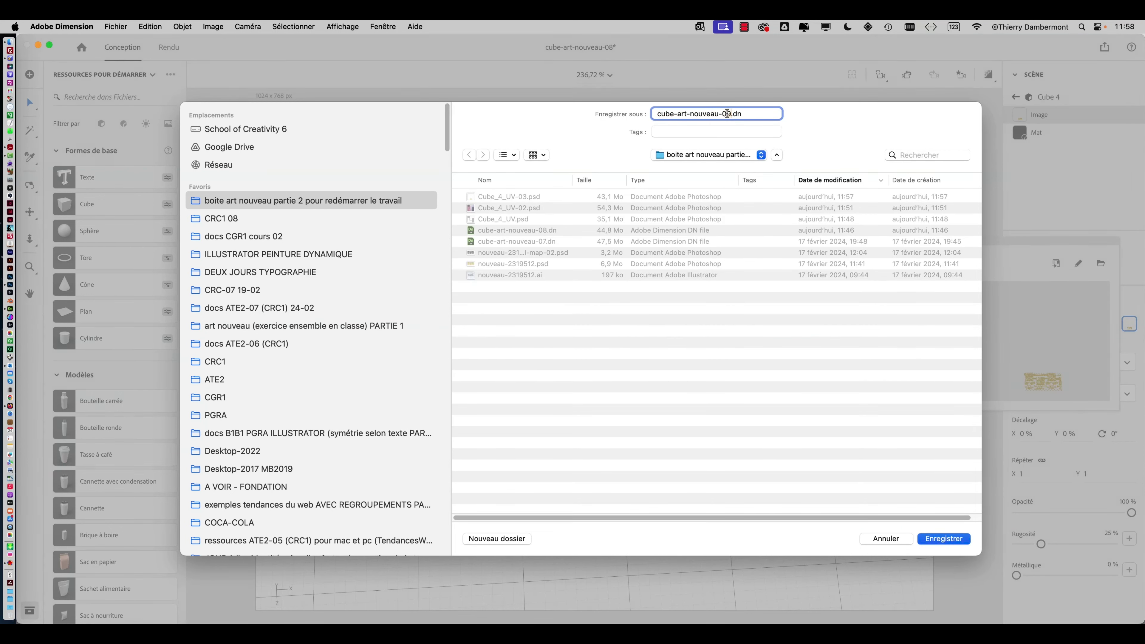
pyautogui.press('Return')
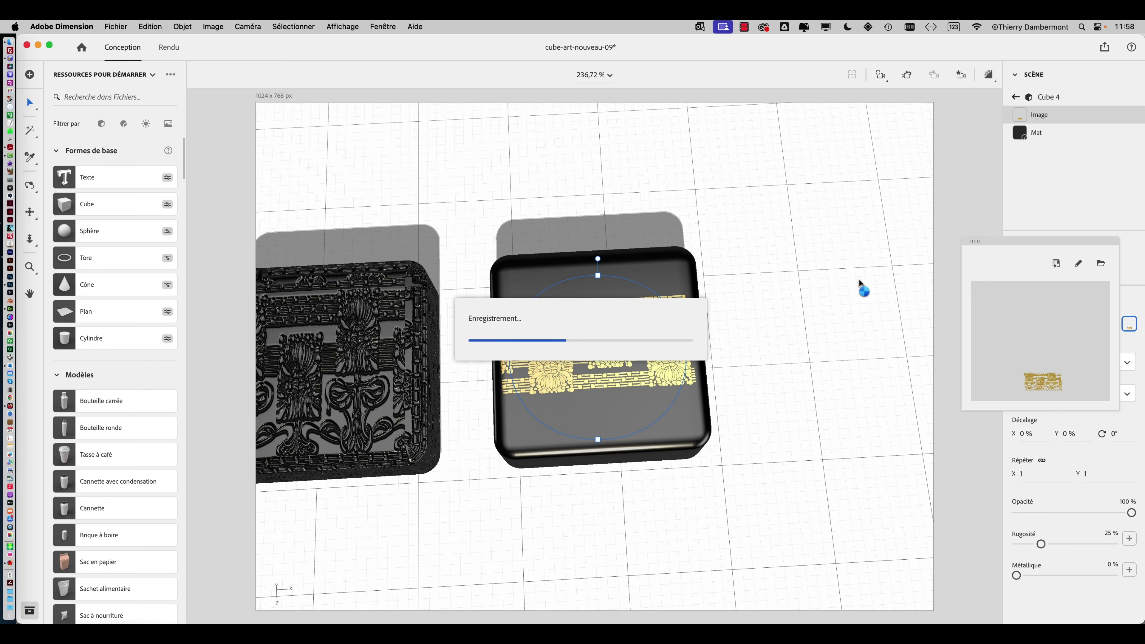
pyautogui.click(834, 289)
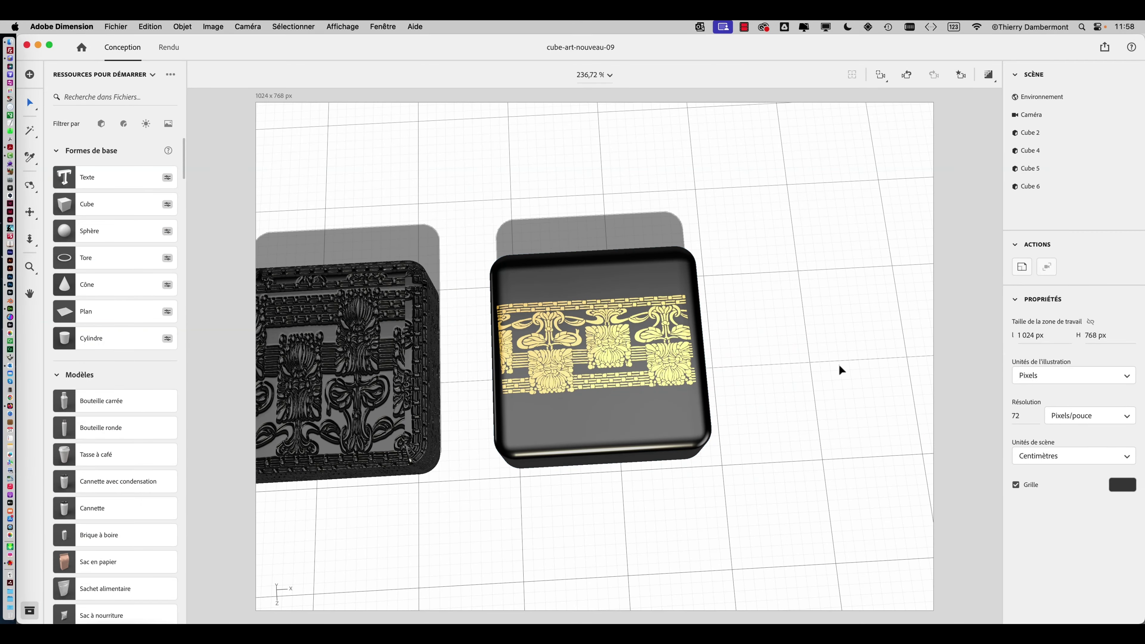
pyautogui.click(734, 330)
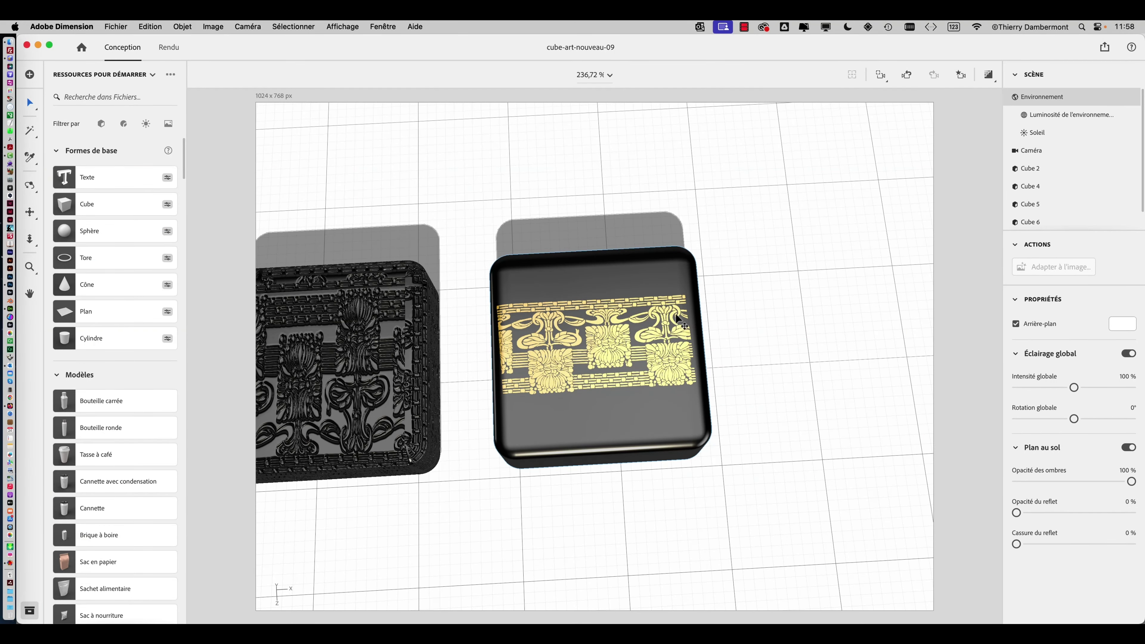
pyautogui.moveTo(737, 341); pyautogui.dragTo(739, 285, button='right')
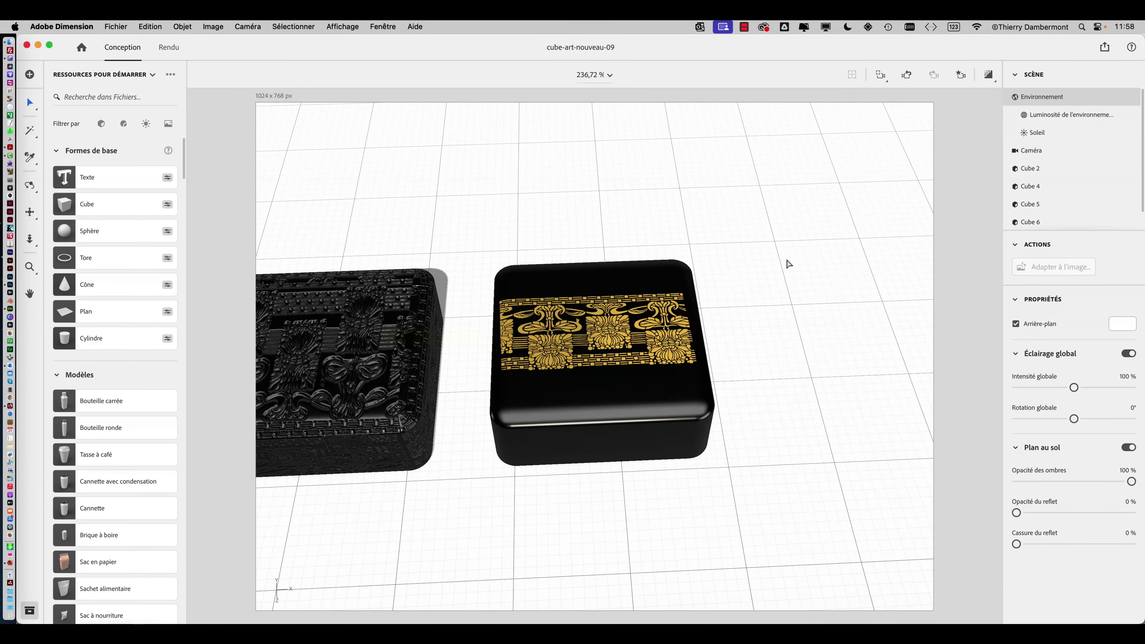
# Switch back to Photoshop and show the Repères UV group over the gold pattern
pyautogui.press('super+Tab')
pyautogui.click(373, 315)
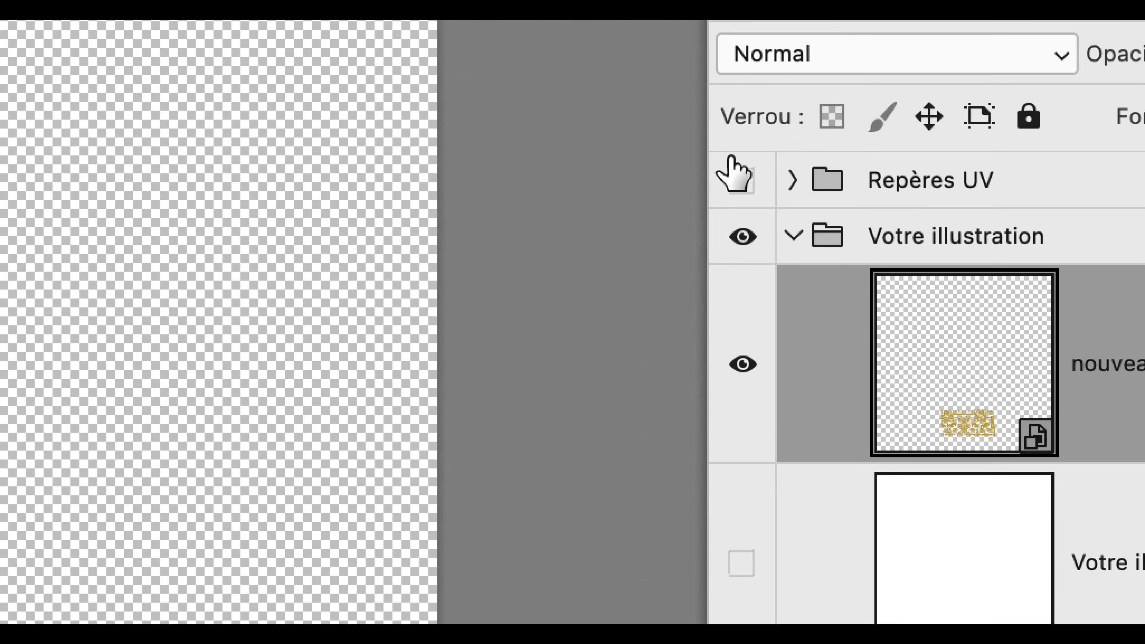
pyautogui.click(724, 151)
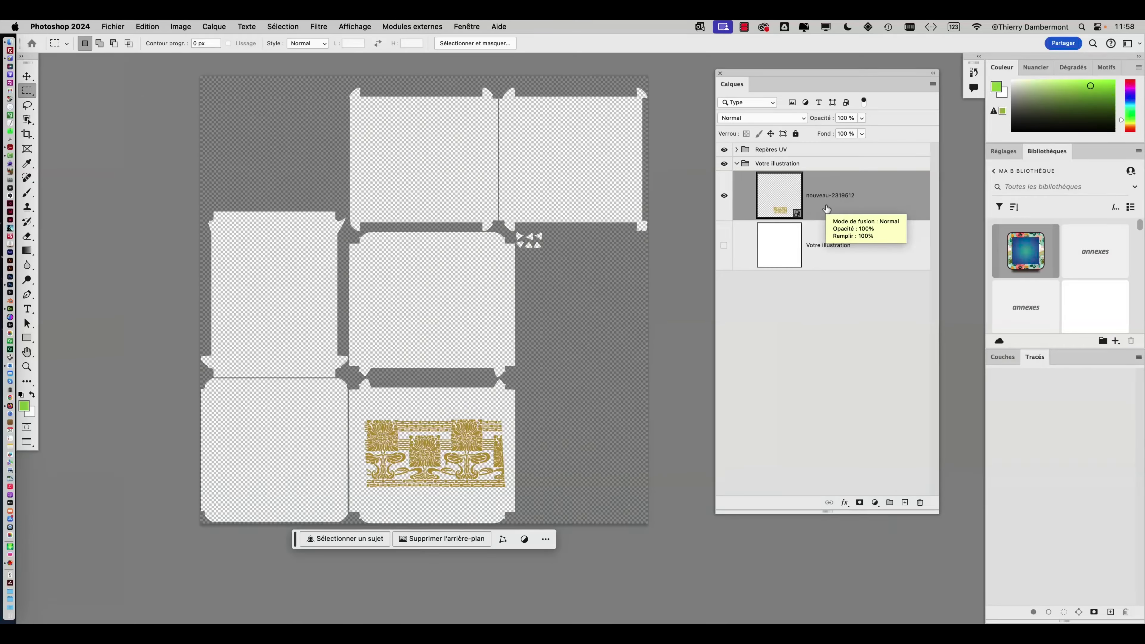
# Scale the gold pattern down about its centre to about 75.6% within the lowest middle UV face
pyautogui.keyDown('alt'); pyautogui.scroll(3, 491, 341); pyautogui.keyUp('alt')
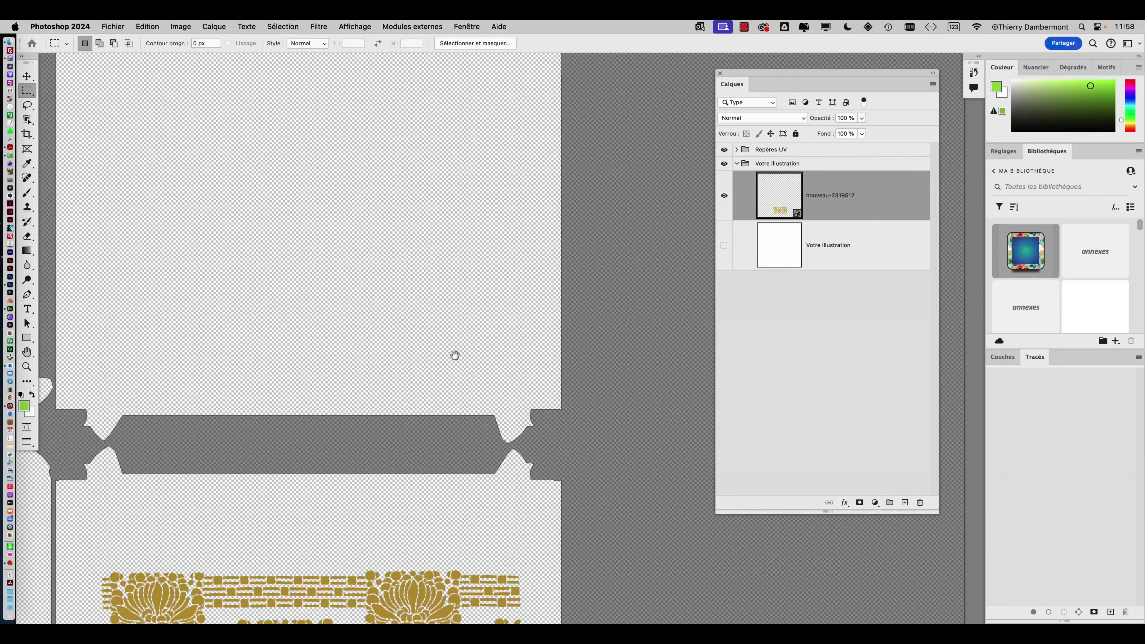
pyautogui.moveTo(452, 353); pyautogui.dragTo(468, 208)
pyautogui.scroll(-5, 468, 208)
pyautogui.press('super+t')
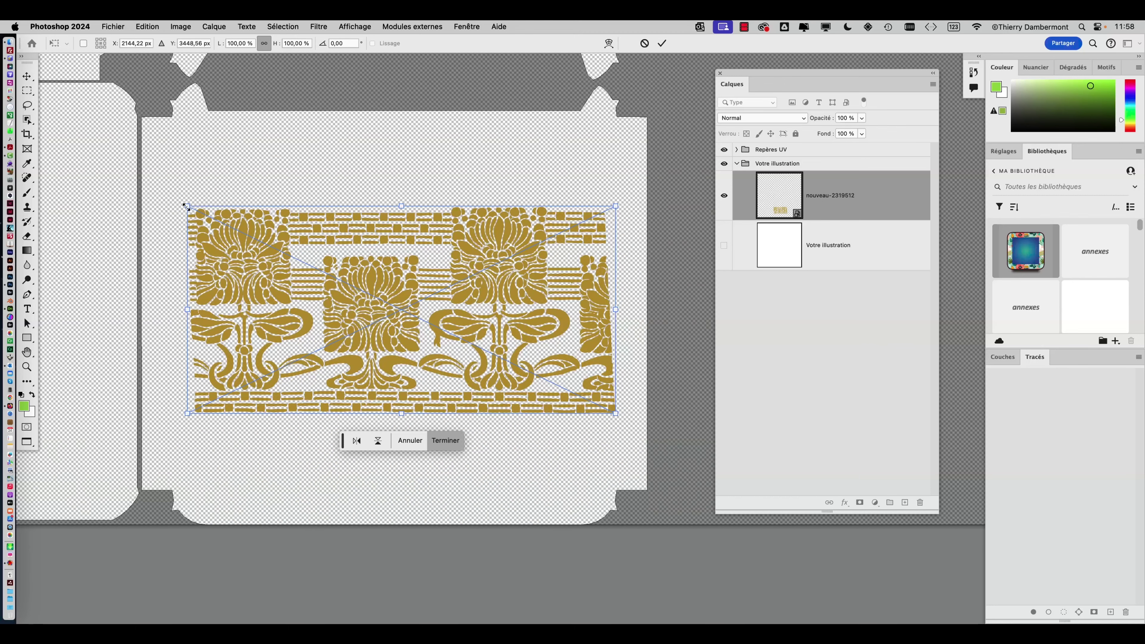
pyautogui.keyDown('alt'); pyautogui.moveTo(186, 206); pyautogui.dragTo(228, 254); pyautogui.keyUp('alt')
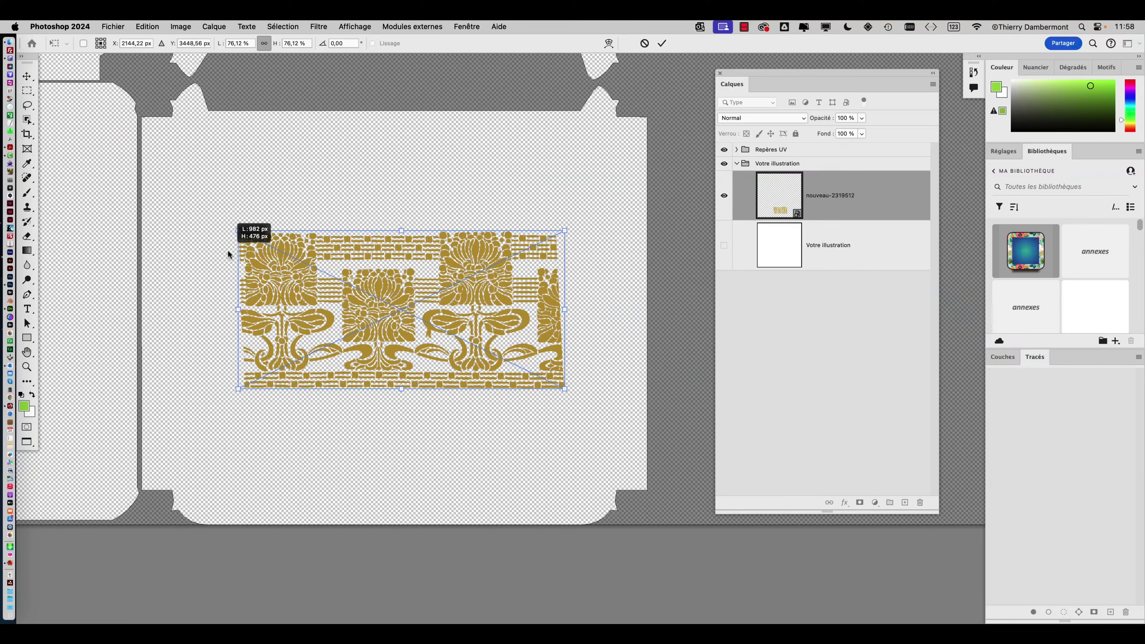
pyautogui.keyDown('alt'); pyautogui.moveTo(229, 252); pyautogui.dragTo(228, 252); pyautogui.keyUp('alt')
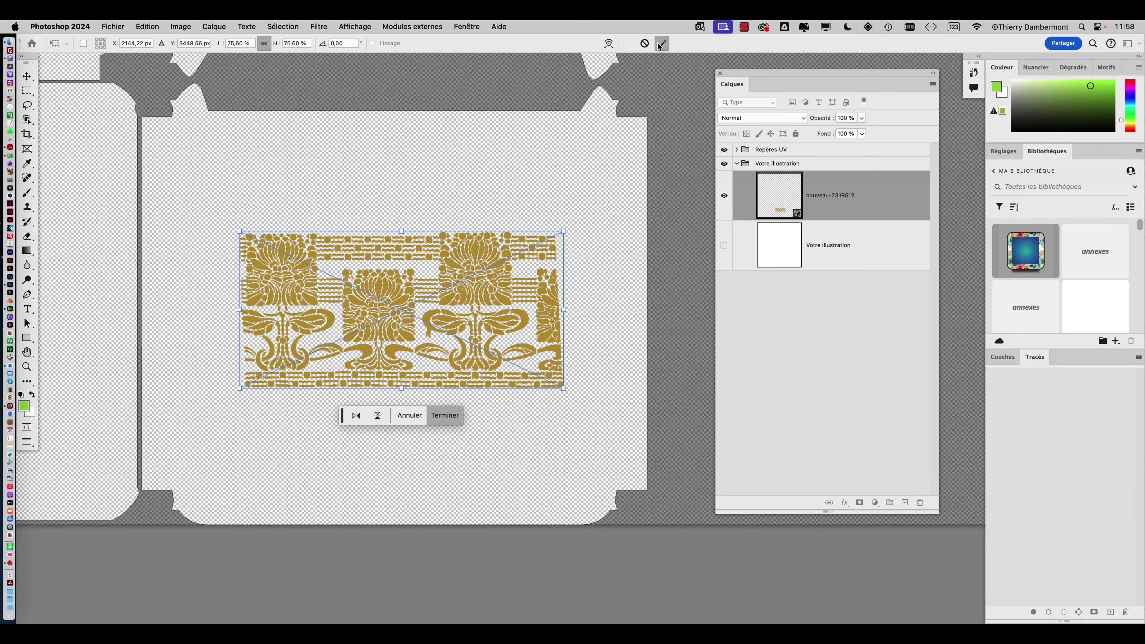
pyautogui.click(667, 50)
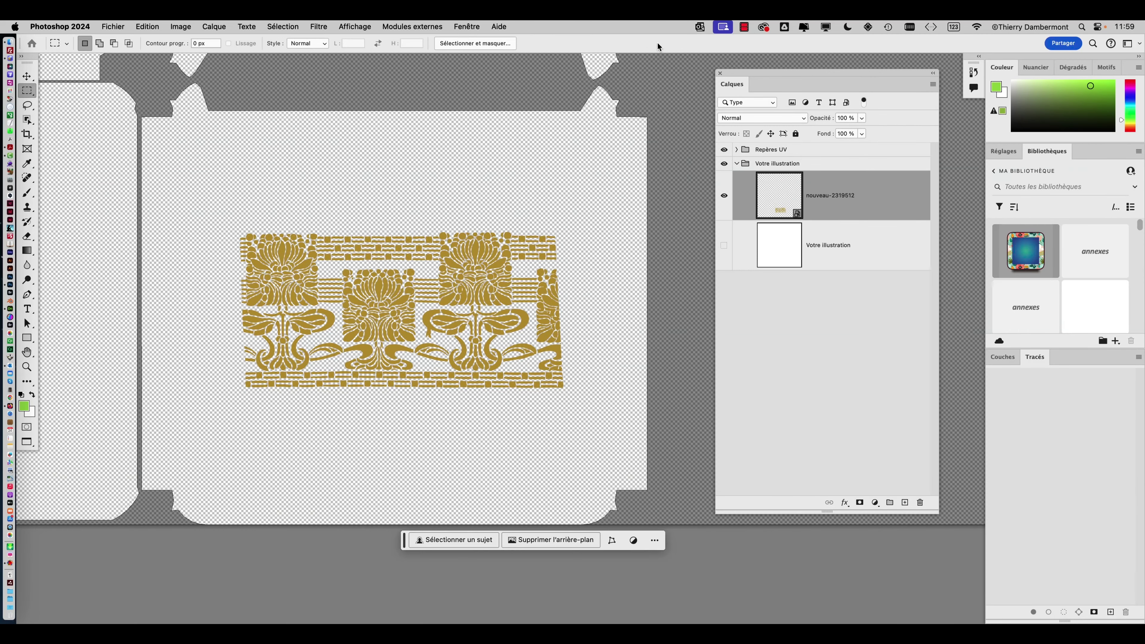
# Save the changes to Cube_4_UV-03.psd and return to the box scene in Dimension
pyautogui.click(103, 27)
pyautogui.click(127, 138)
pyautogui.press('super+Tab')
pyautogui.press('super+Tab')
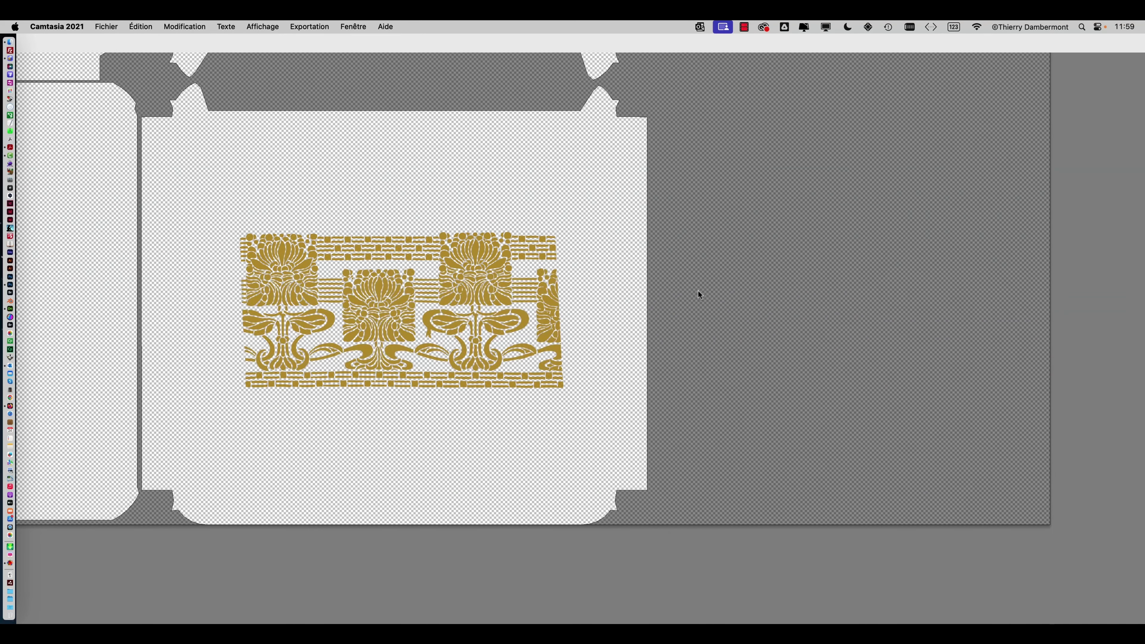
pyautogui.press('super+Tab')
pyautogui.press('Tab')
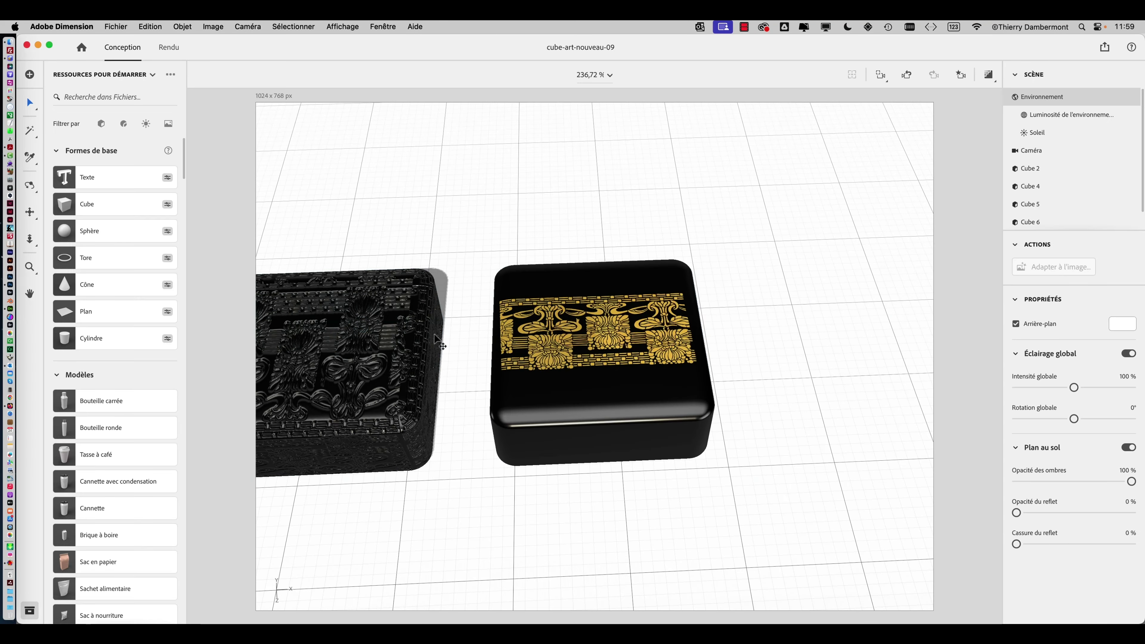
# Reload Cube_4_UV-03.psd as the image on Cube 4 and check the resized gold pattern on the lid from above
pyautogui.click(658, 389)
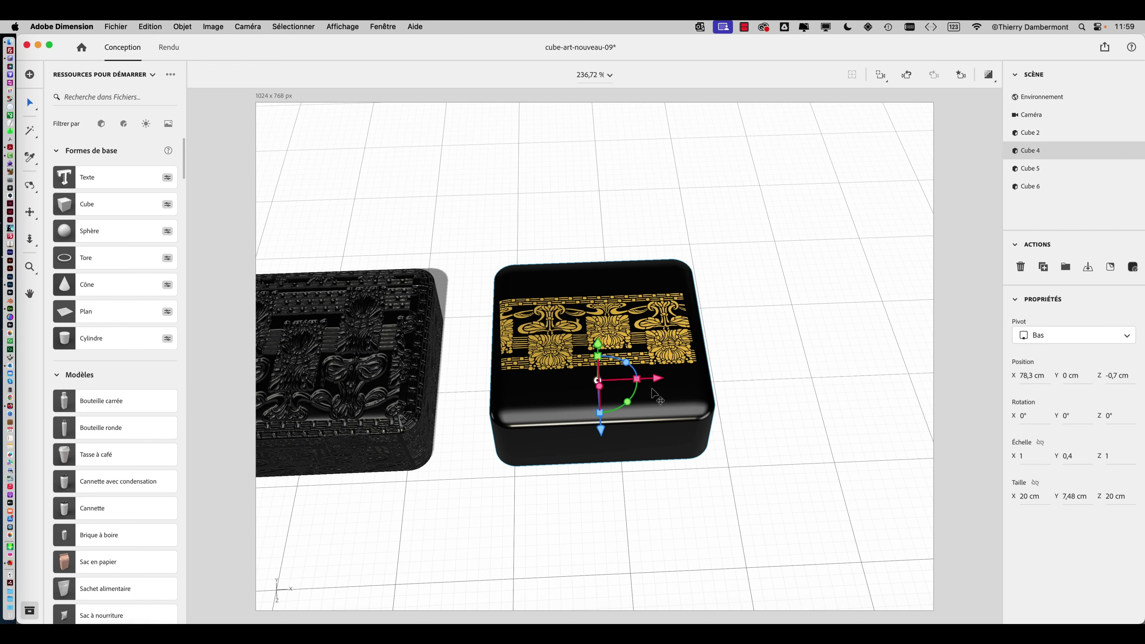
pyautogui.doubleClick(657, 381)
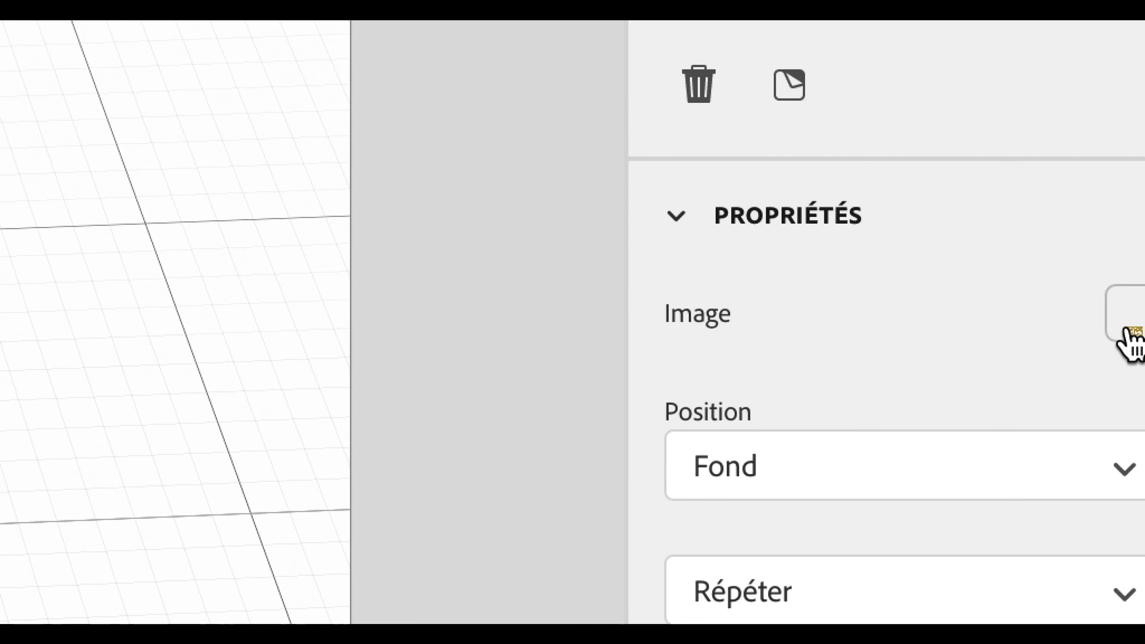
pyautogui.click(1129, 330)
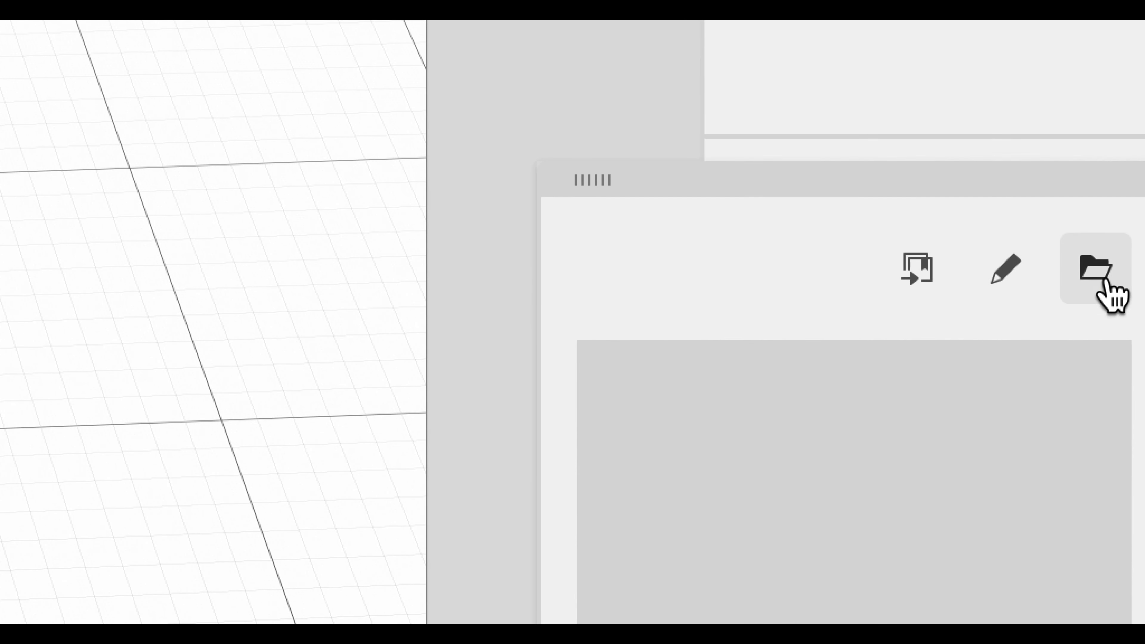
pyautogui.click(1017, 77)
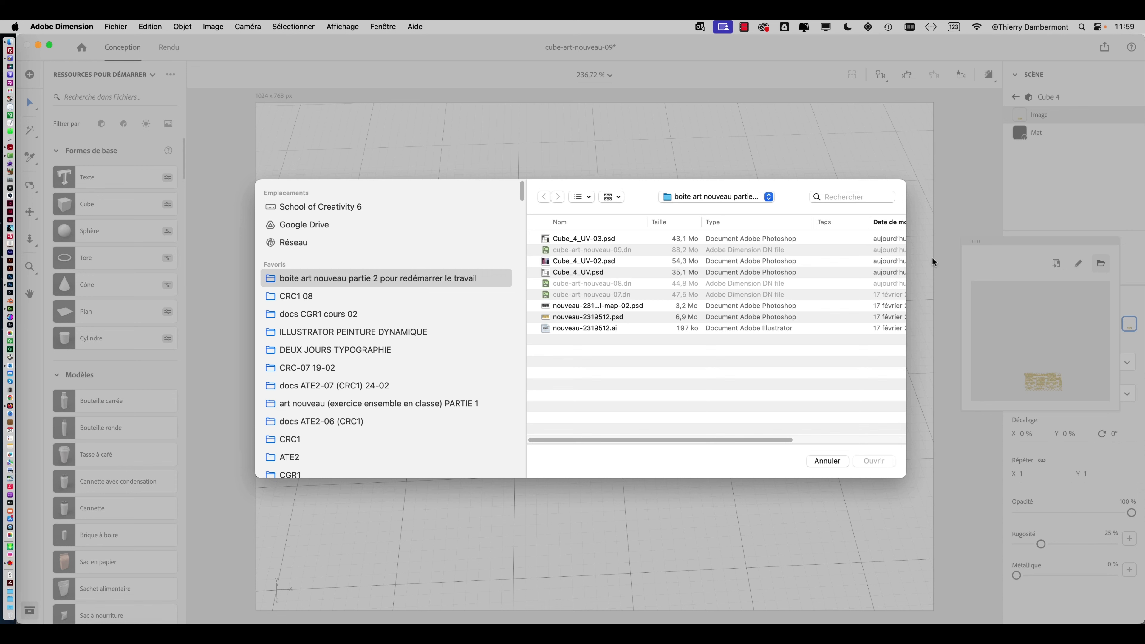
pyautogui.click(641, 239)
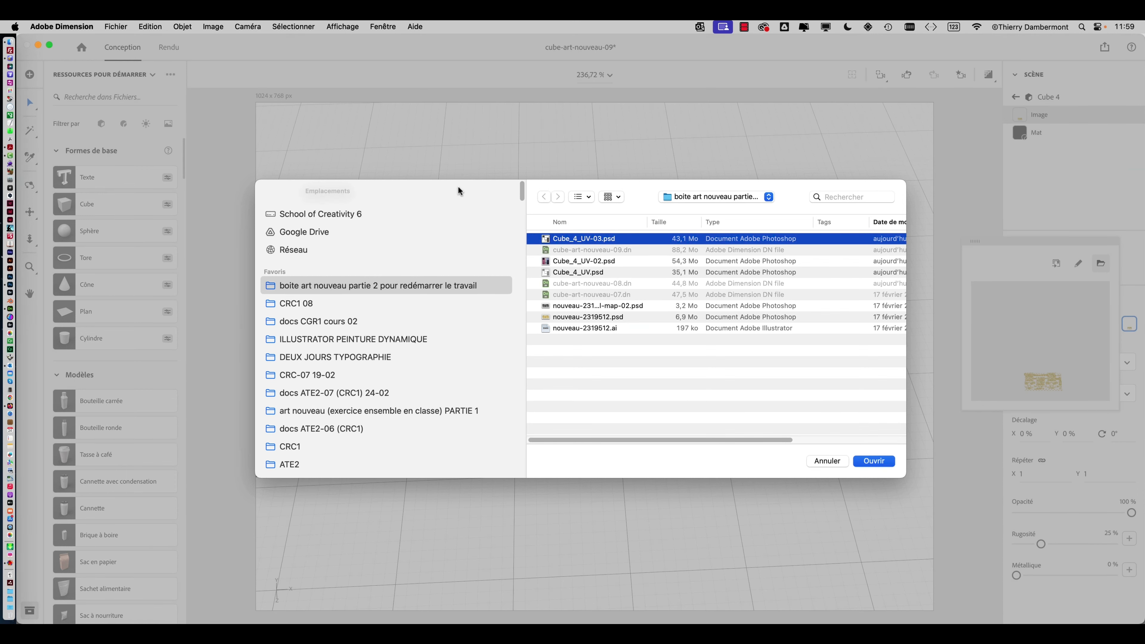
pyautogui.click(884, 462)
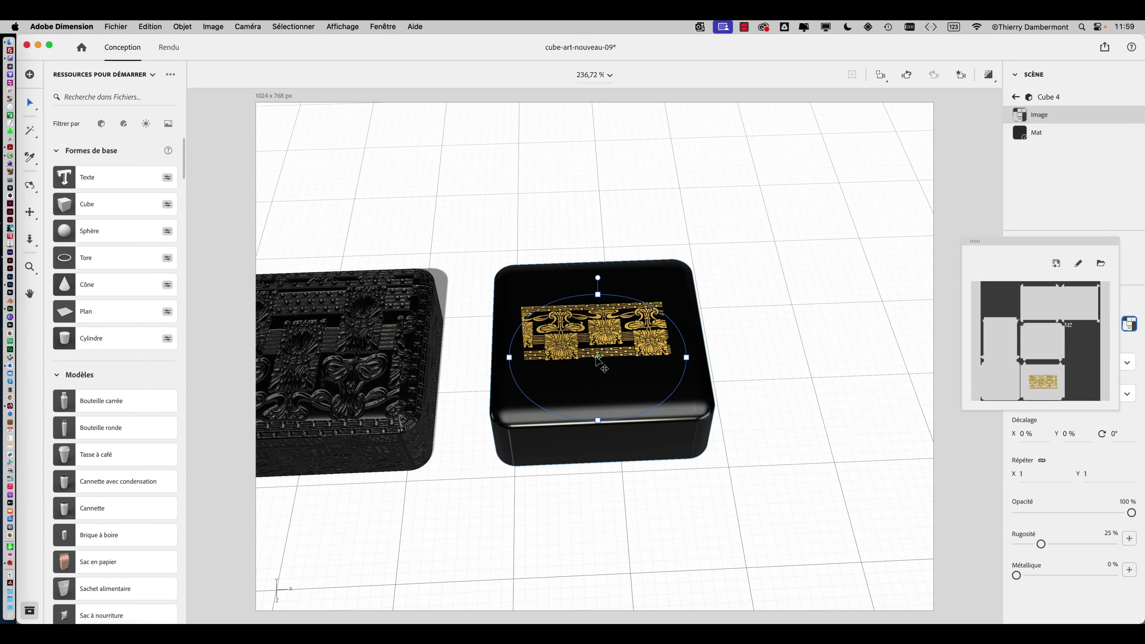
pyautogui.moveTo(754, 384); pyautogui.dragTo(739, 471, button='middle')
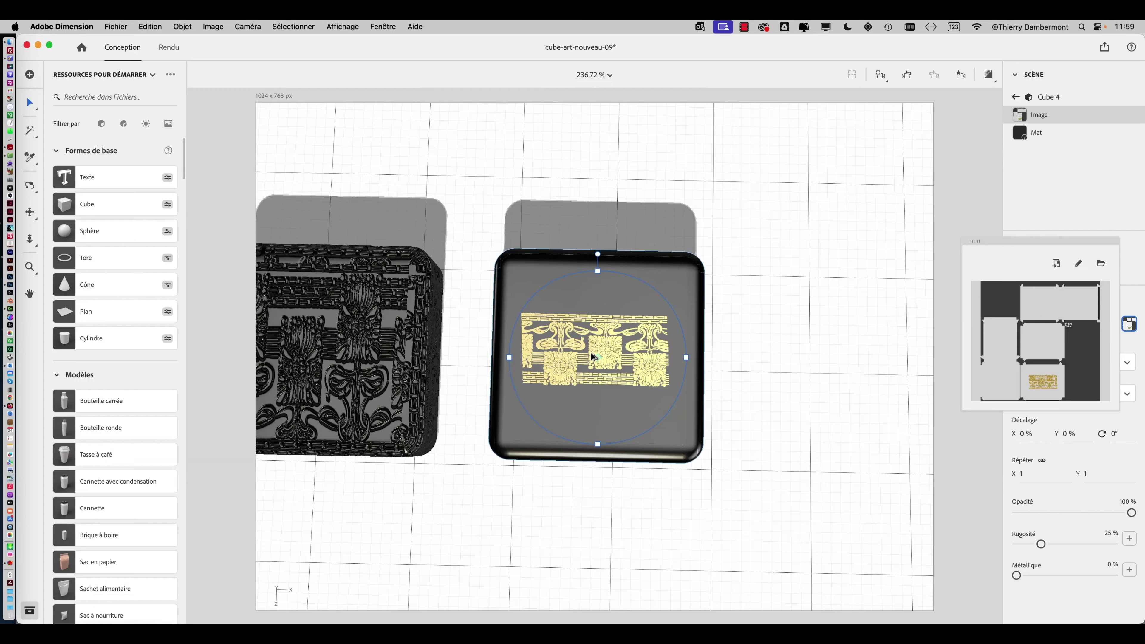
pyautogui.click(761, 271)
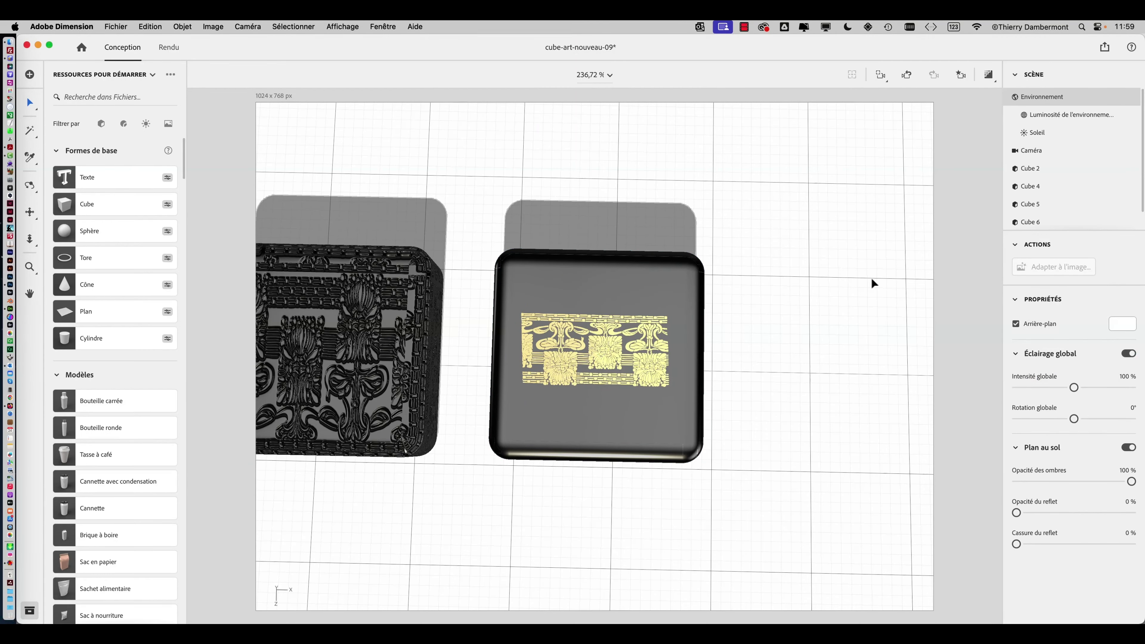
# Tilt the view to check the gold pattern on the lid, and return to Photoshop to undo the pattern's scaling
pyautogui.moveTo(801, 316); pyautogui.dragTo(795, 212, button='middle')
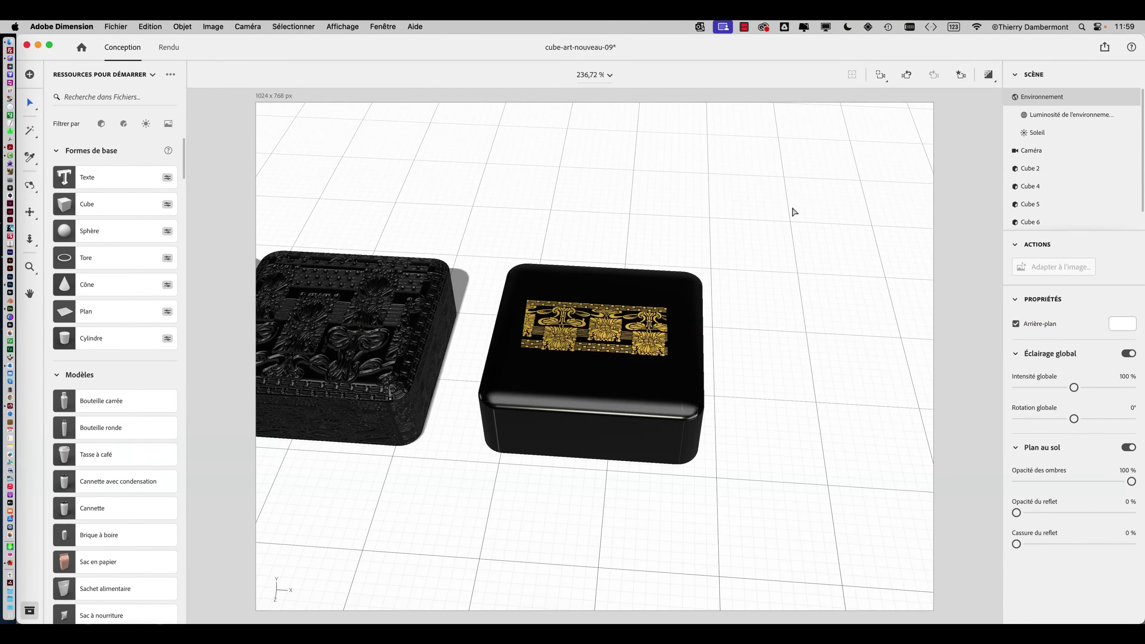
pyautogui.press('super+Tab')
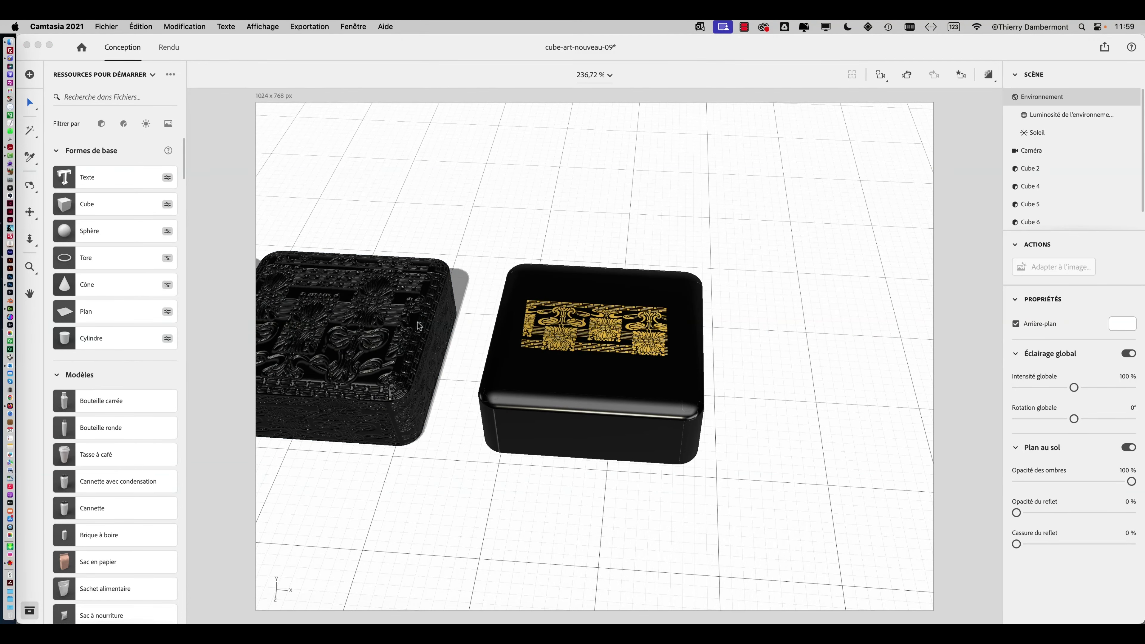
pyautogui.press('super+Tab')
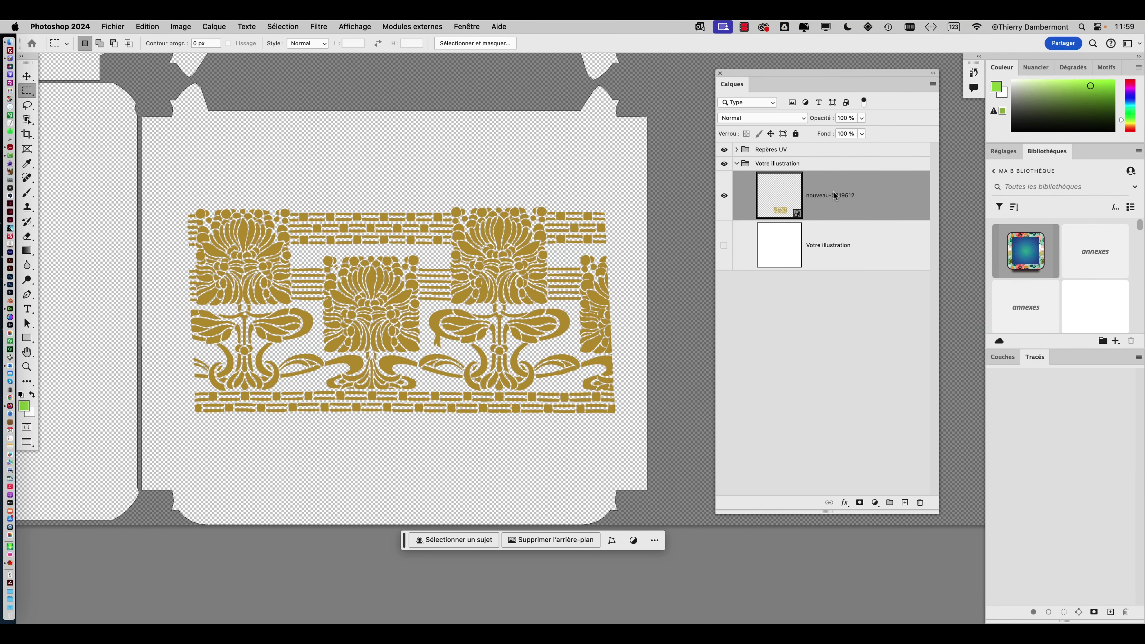
# Try replacing the gold pattern by deleting its layer and embedding nouveau-2319512.psd again over the lowest middle UV face
pyautogui.moveTo(833, 192); pyautogui.dragTo(920, 502)
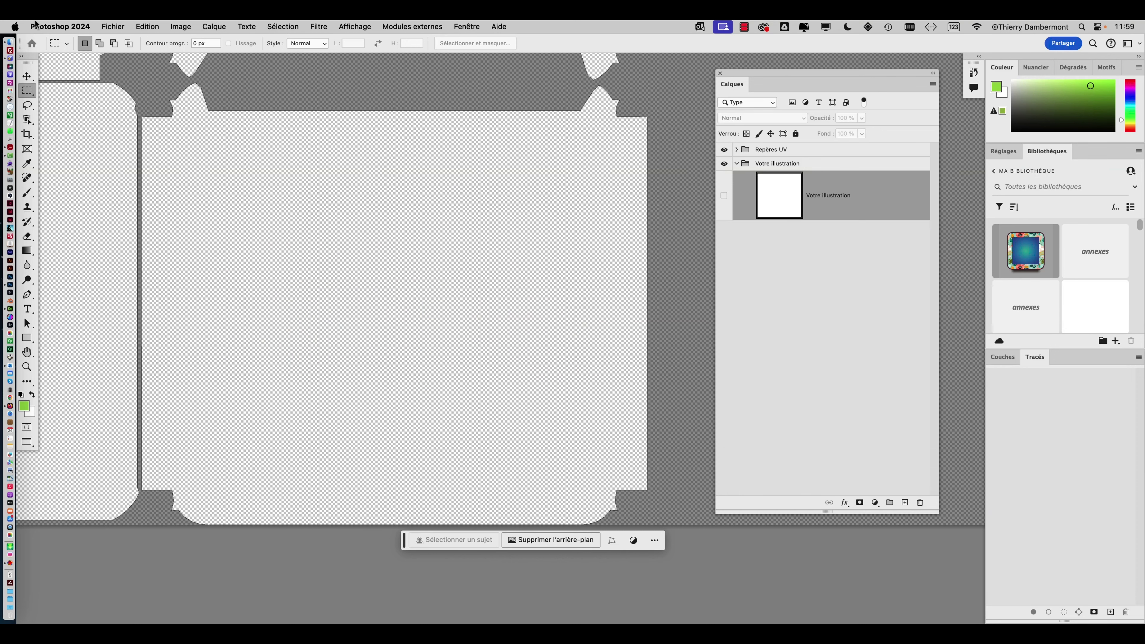
pyautogui.click(113, 26)
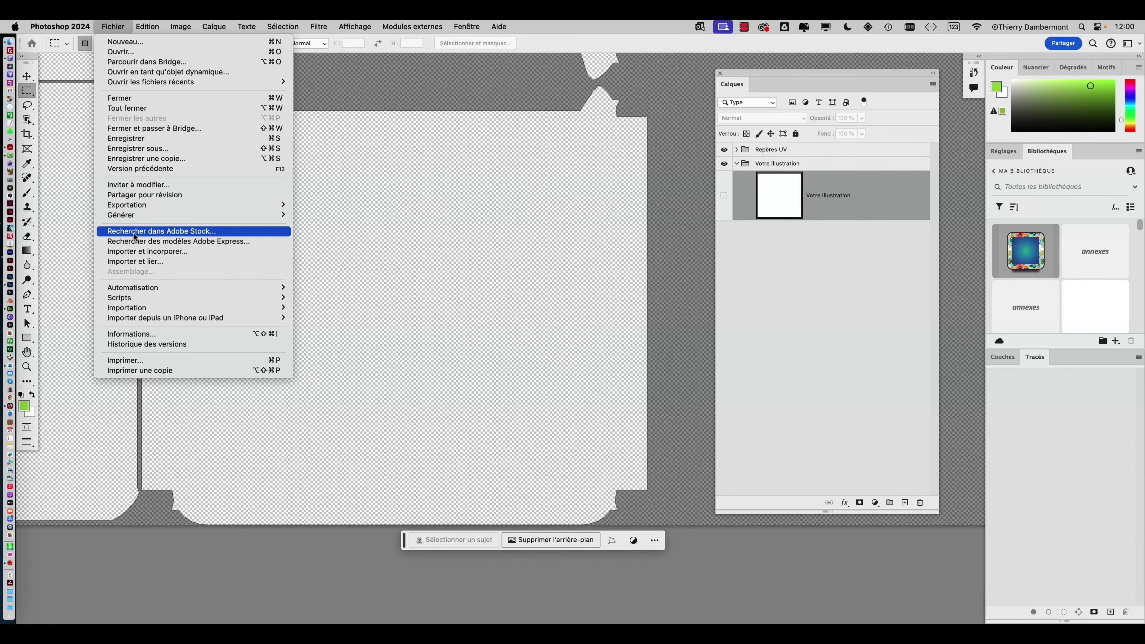
pyautogui.click(140, 252)
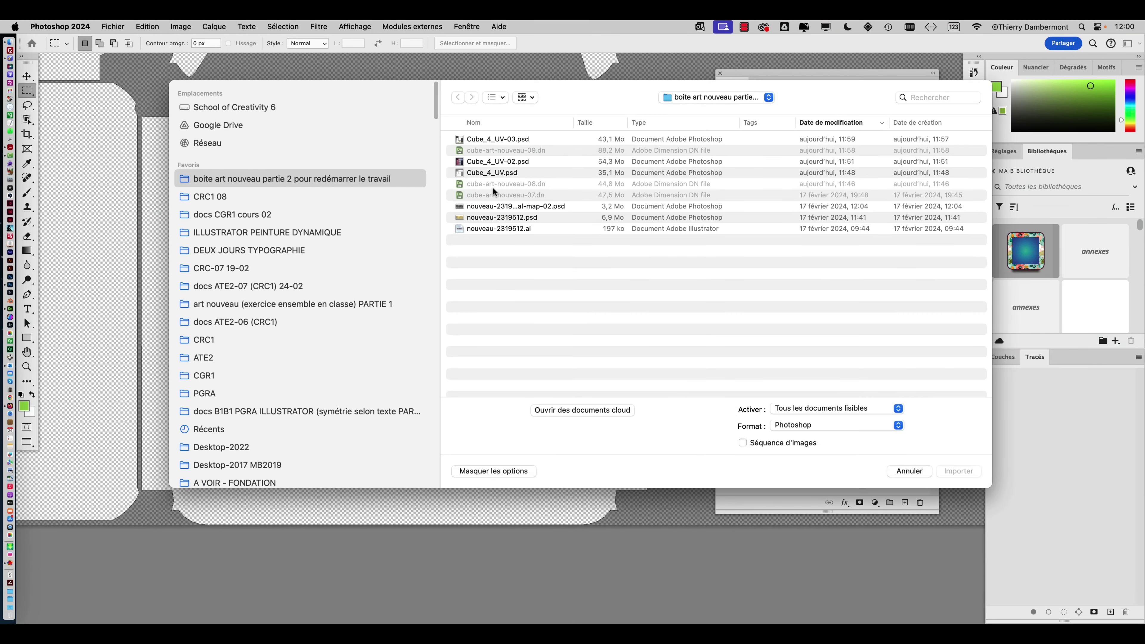
pyautogui.click(489, 218)
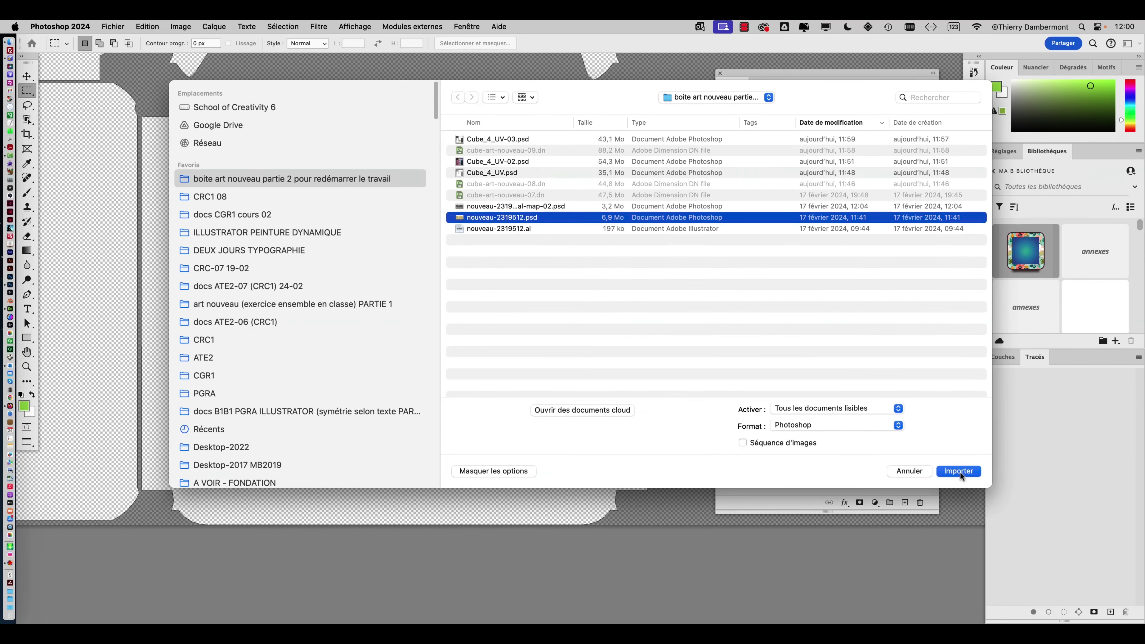
pyautogui.click(960, 473)
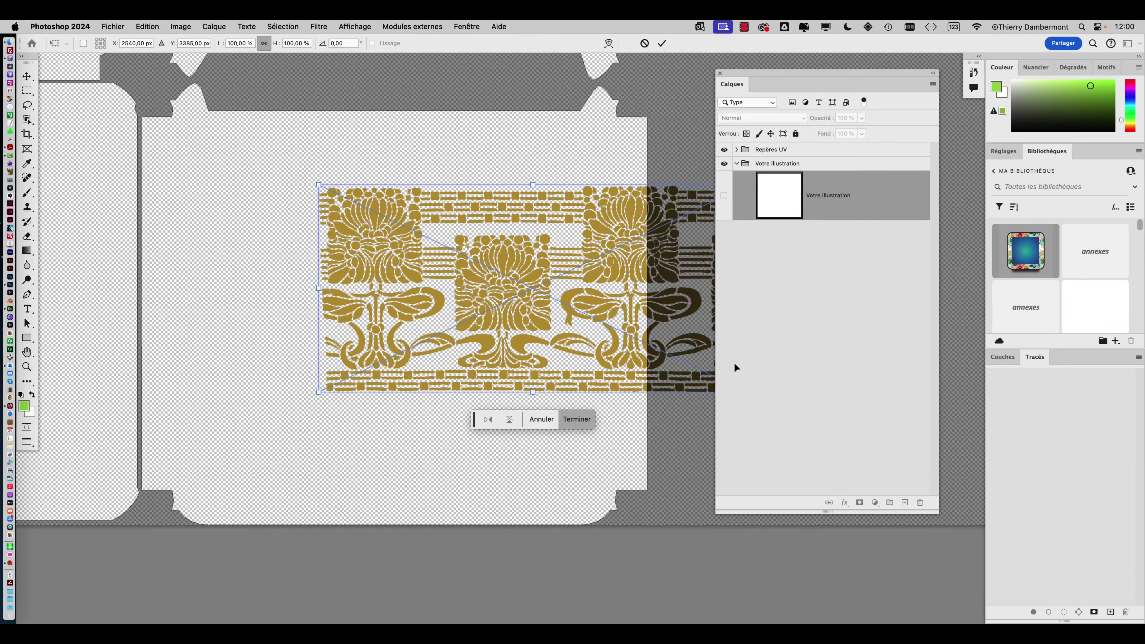
pyautogui.moveTo(636, 302); pyautogui.dragTo(493, 313)
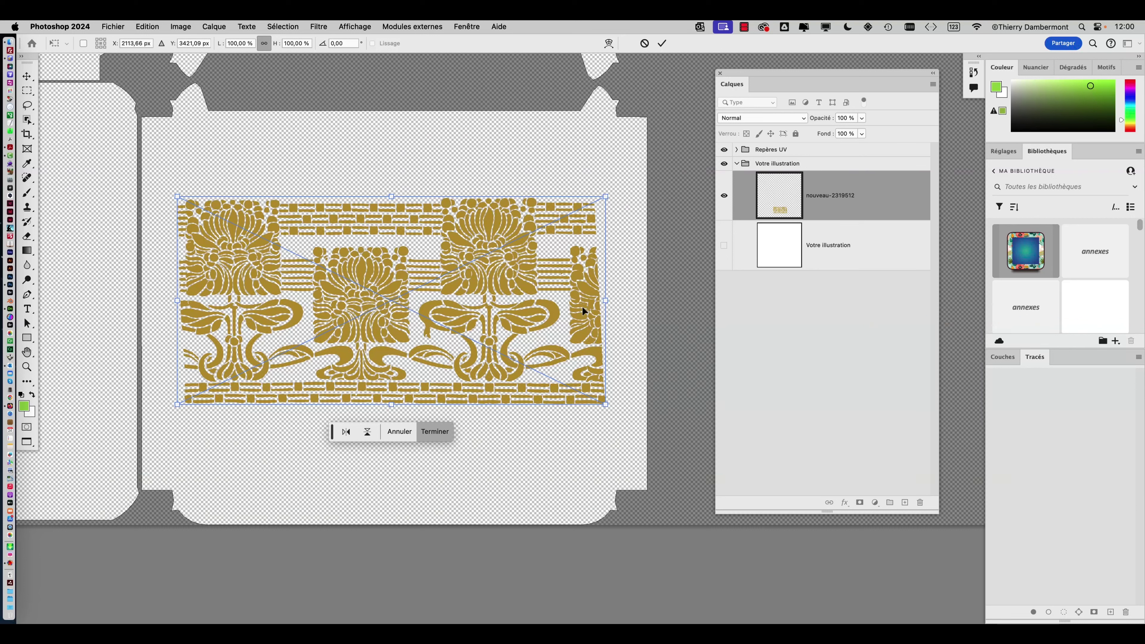
pyautogui.press('super+z')
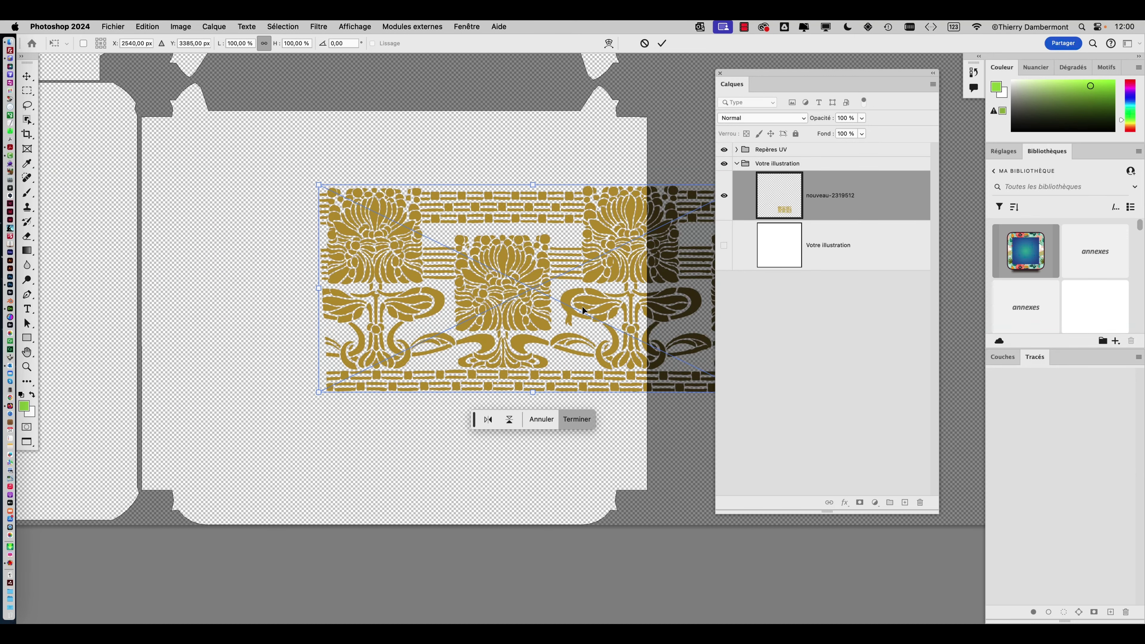
pyautogui.press('Return')
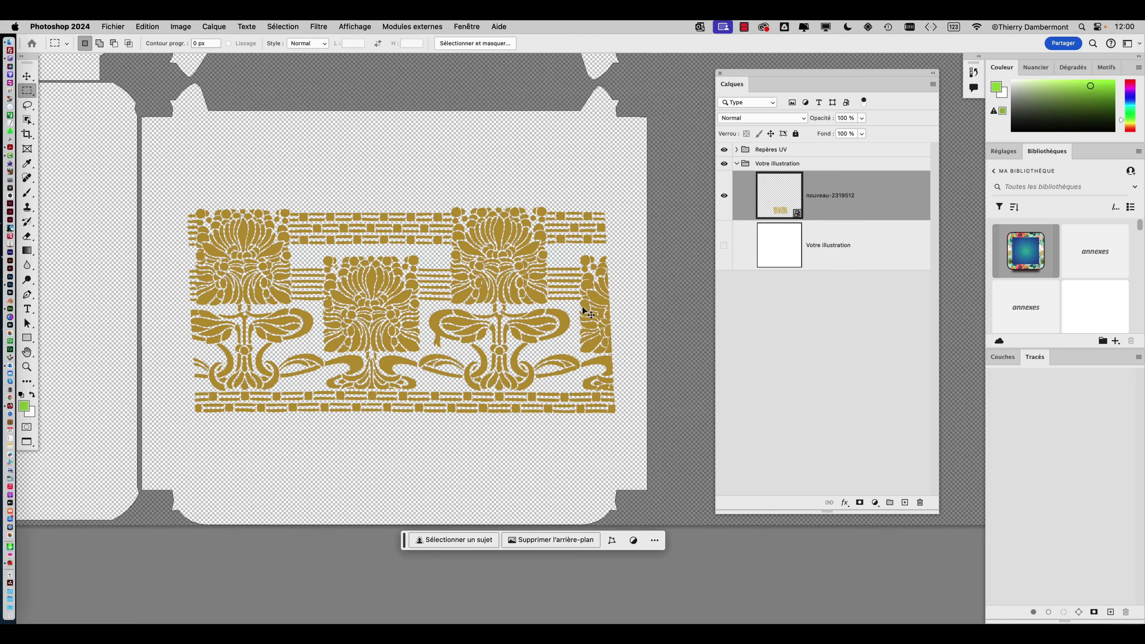
# Compare the document's history states, return to the layer visibility state directly after the smart object import, and clear the side panels from view
pyautogui.click(477, 24)
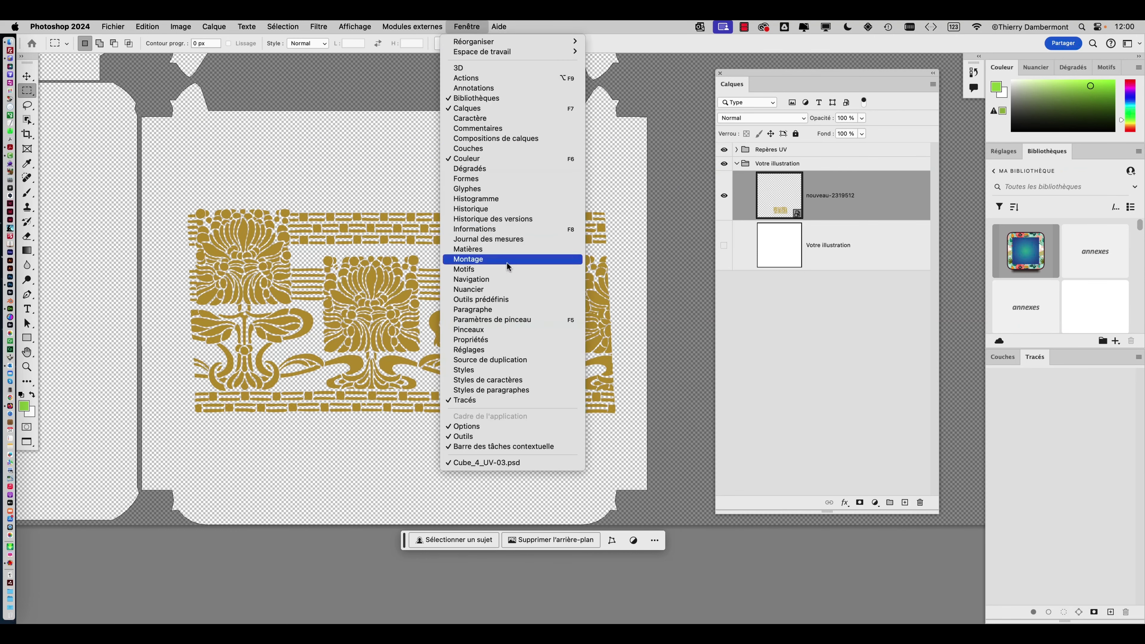
pyautogui.click(509, 209)
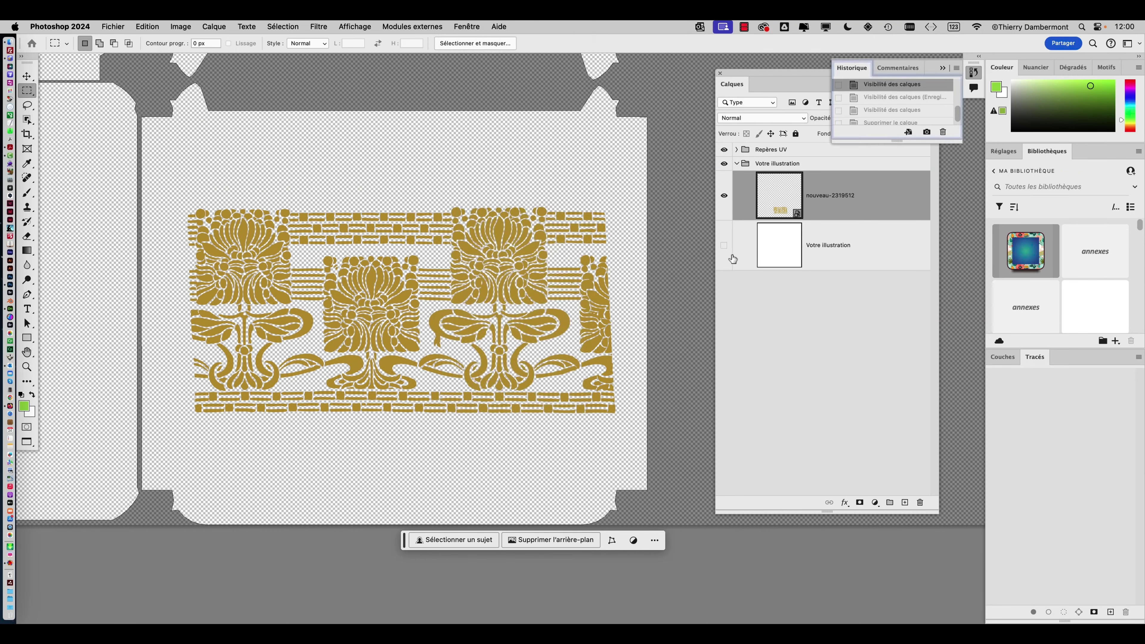
pyautogui.moveTo(854, 67); pyautogui.dragTo(649, 101)
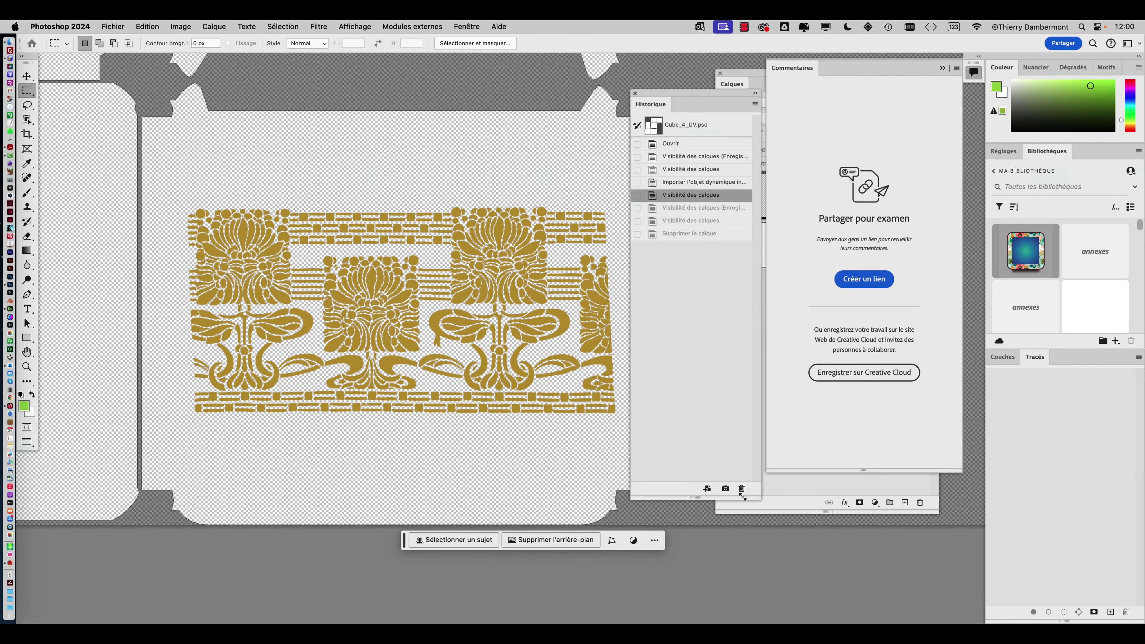
pyautogui.click(699, 183)
pyautogui.click(697, 170)
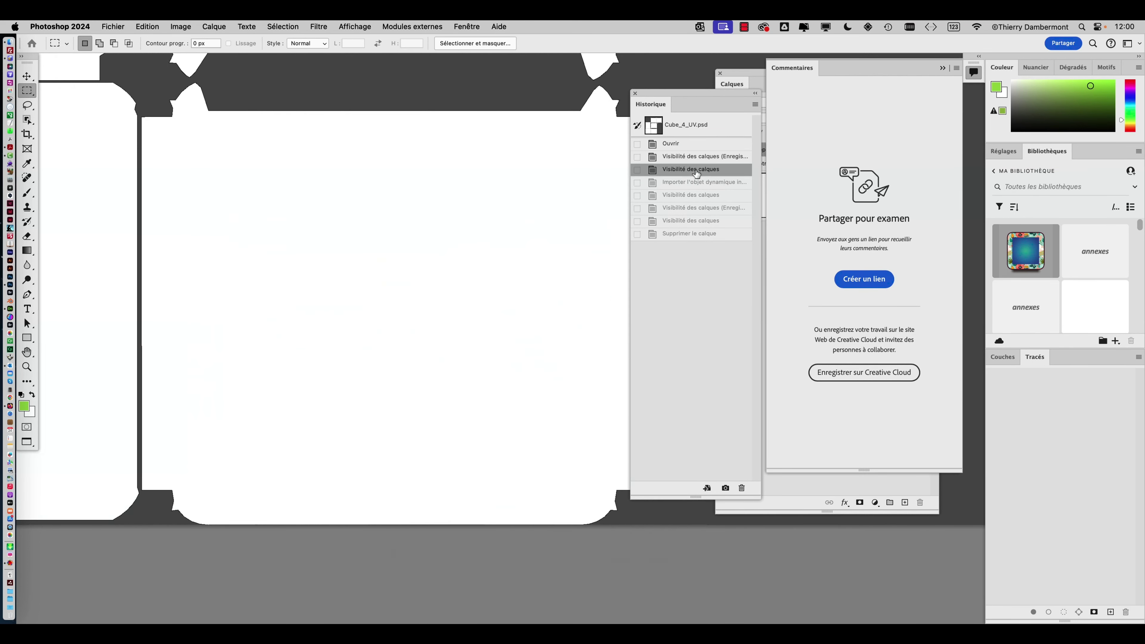
pyautogui.click(697, 182)
pyautogui.click(694, 194)
pyautogui.click(690, 208)
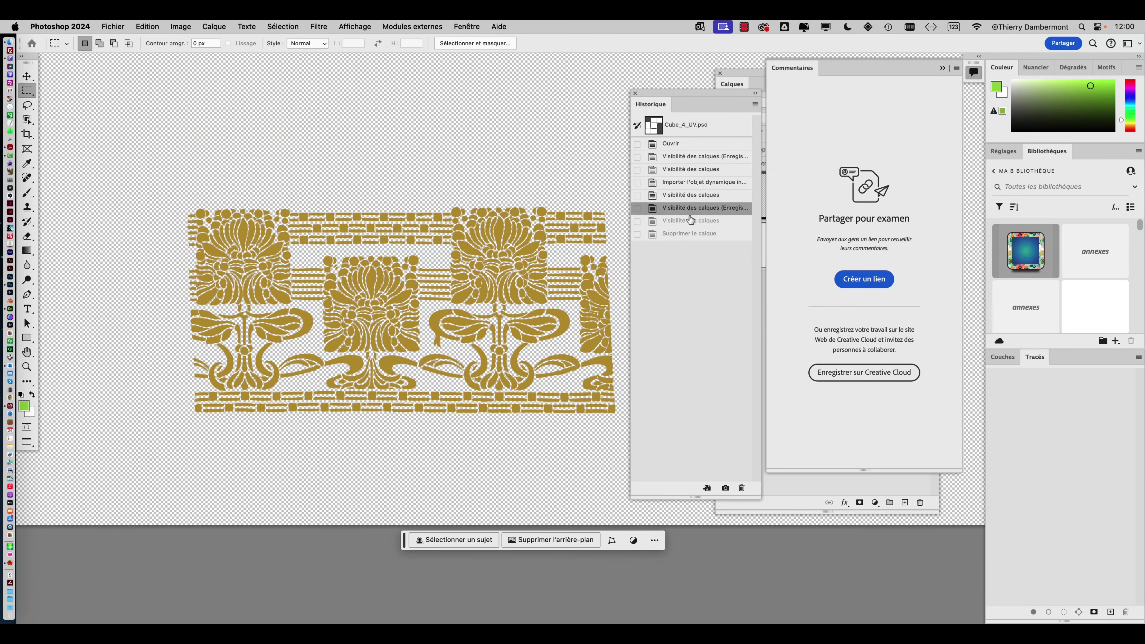
pyautogui.click(689, 221)
pyautogui.click(690, 208)
pyautogui.click(690, 196)
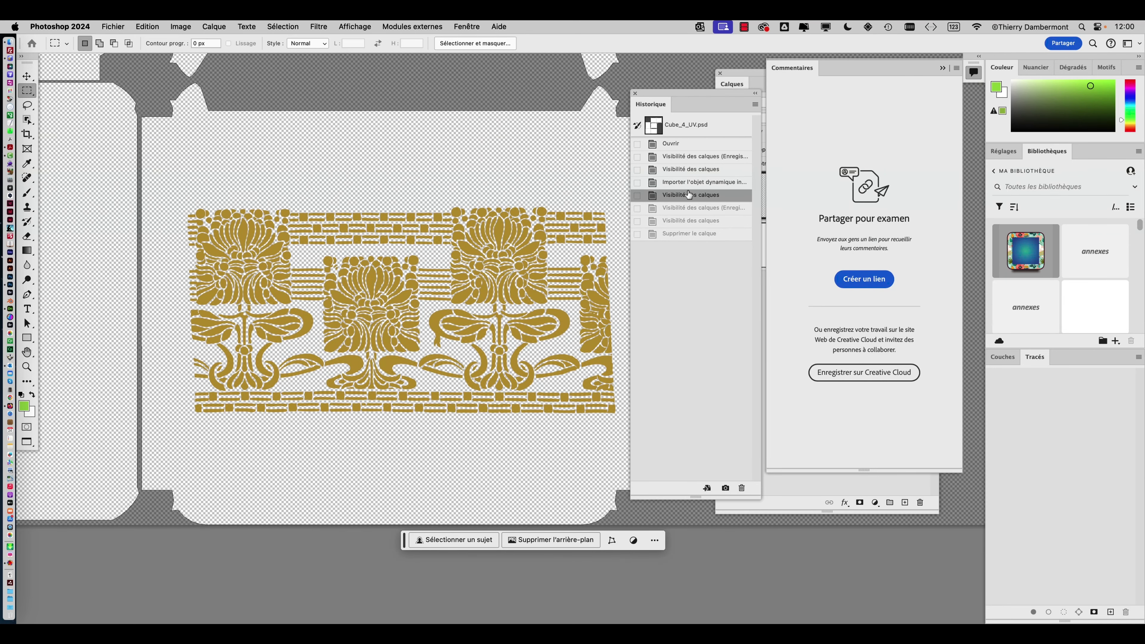
pyautogui.click(689, 183)
pyautogui.click(688, 195)
pyautogui.hotkey('shift', 'Tab')
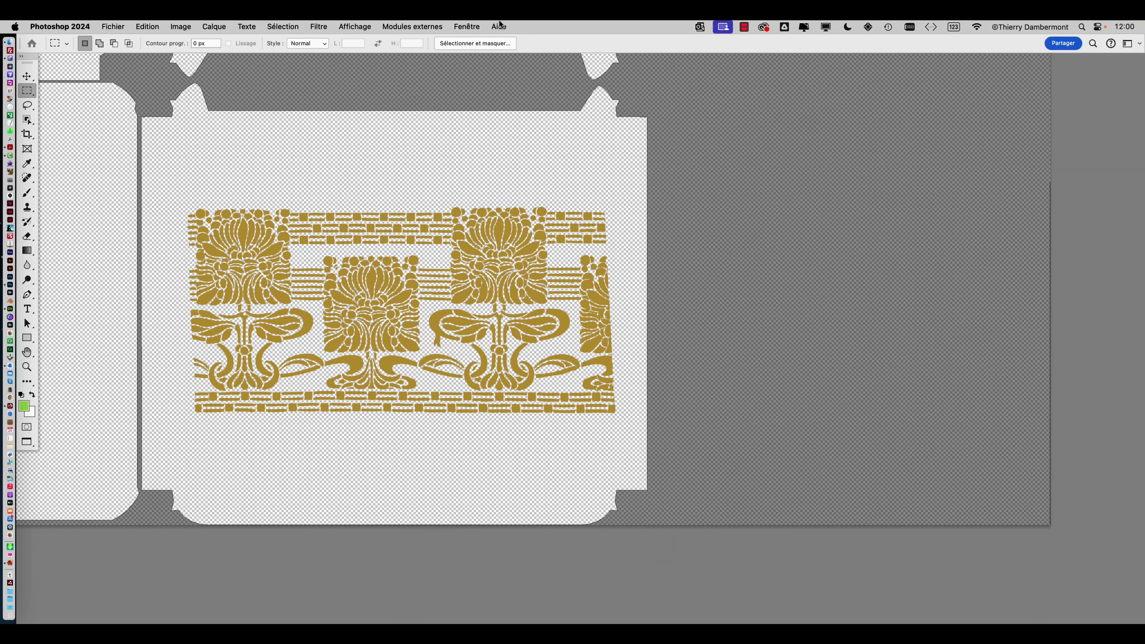
# Bring back the layers list and hide the Repères UV group, leaving only the gold pattern layer visible
pyautogui.click(468, 27)
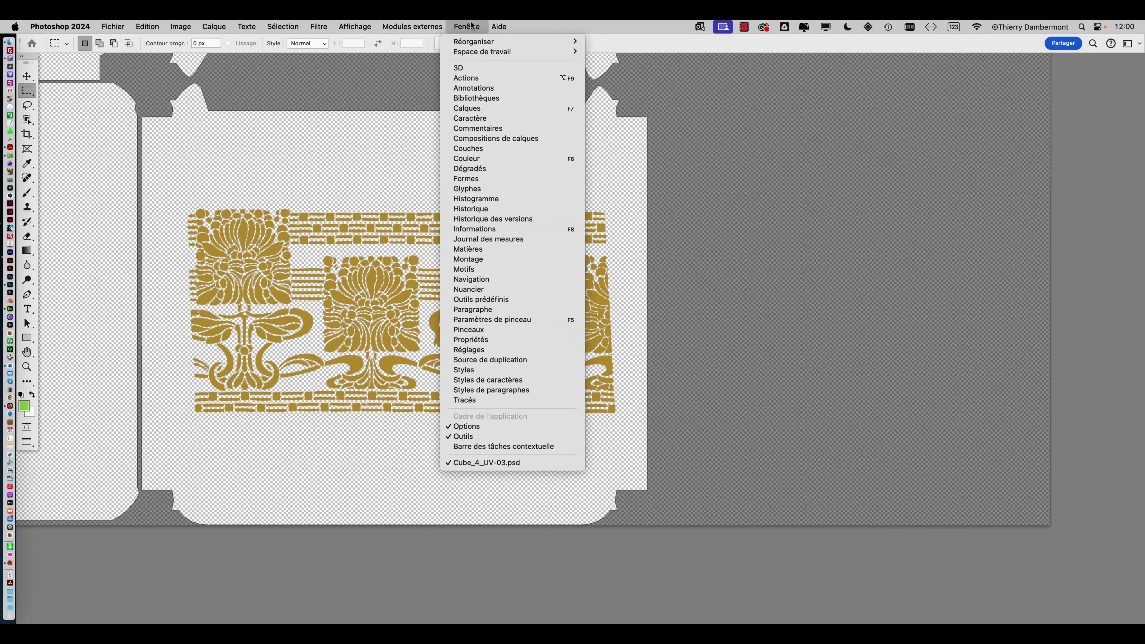
pyautogui.click(483, 109)
pyautogui.click(724, 195)
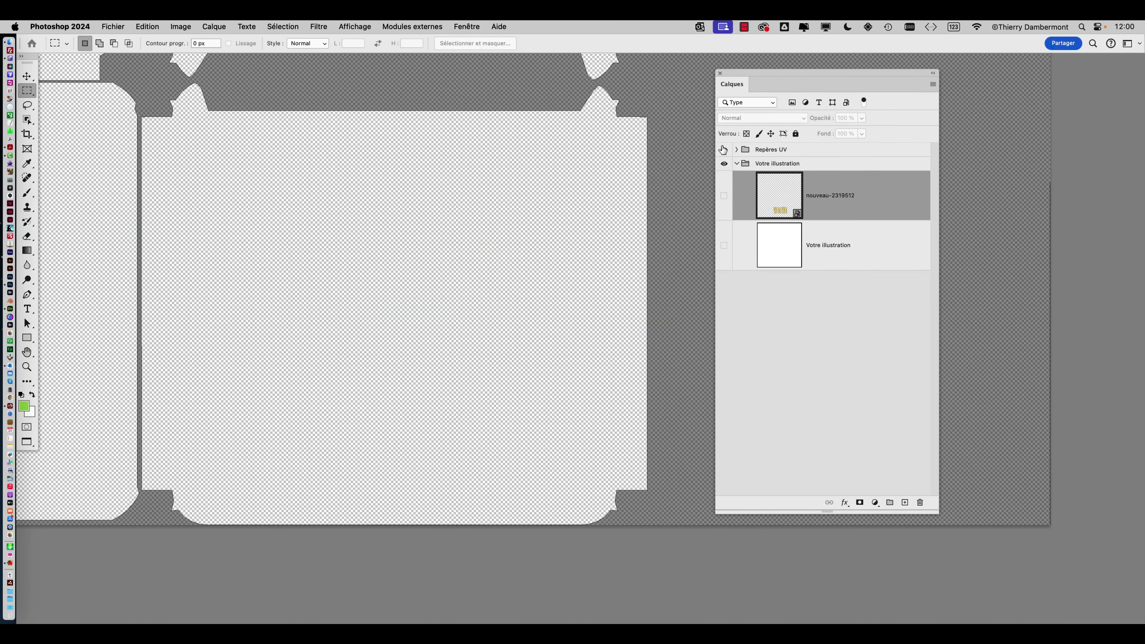
pyautogui.click(724, 150)
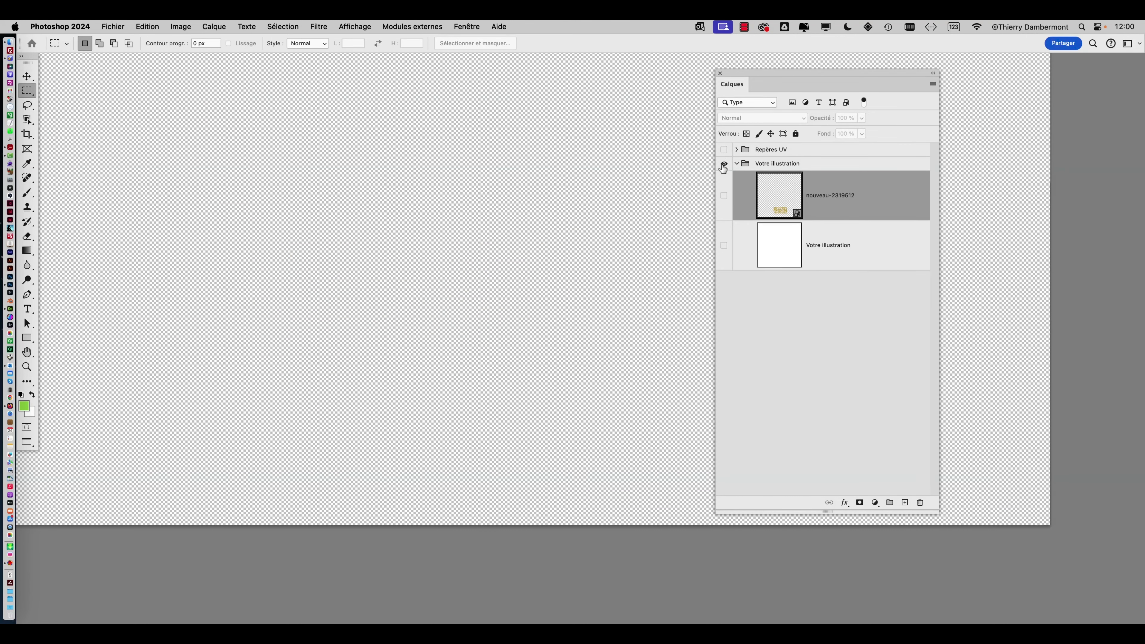
pyautogui.click(723, 194)
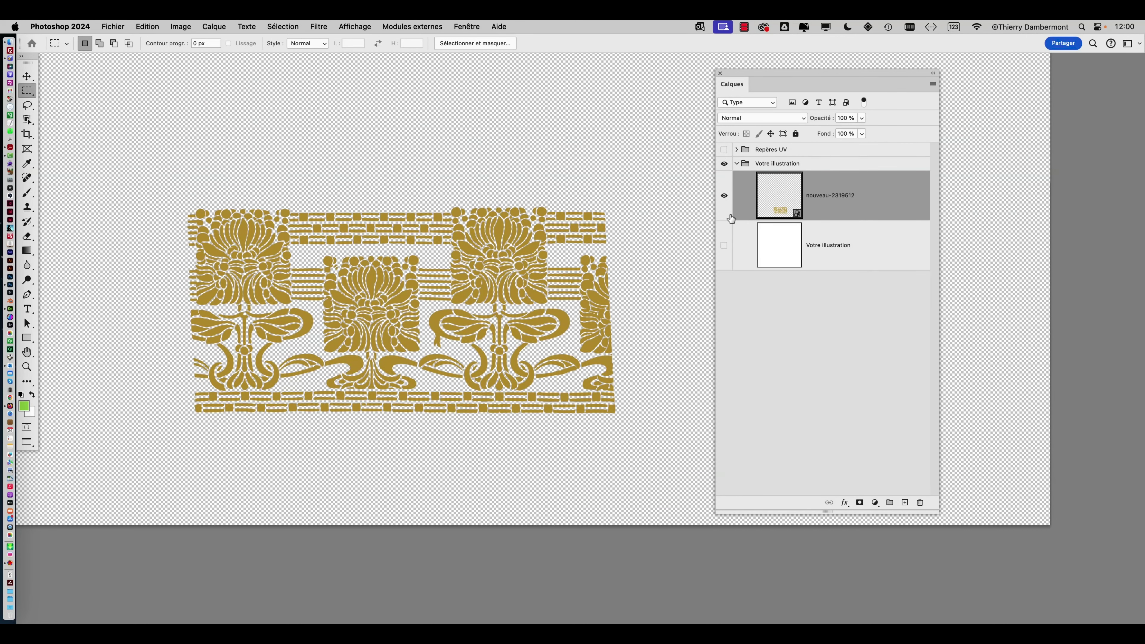
pyautogui.keyDown('alt'); pyautogui.scroll(-3, 540, 259); pyautogui.keyUp('alt')
# Save Cube_4_UV-03.psd without the UV guides and switch to Dimension
pyautogui.click(113, 26)
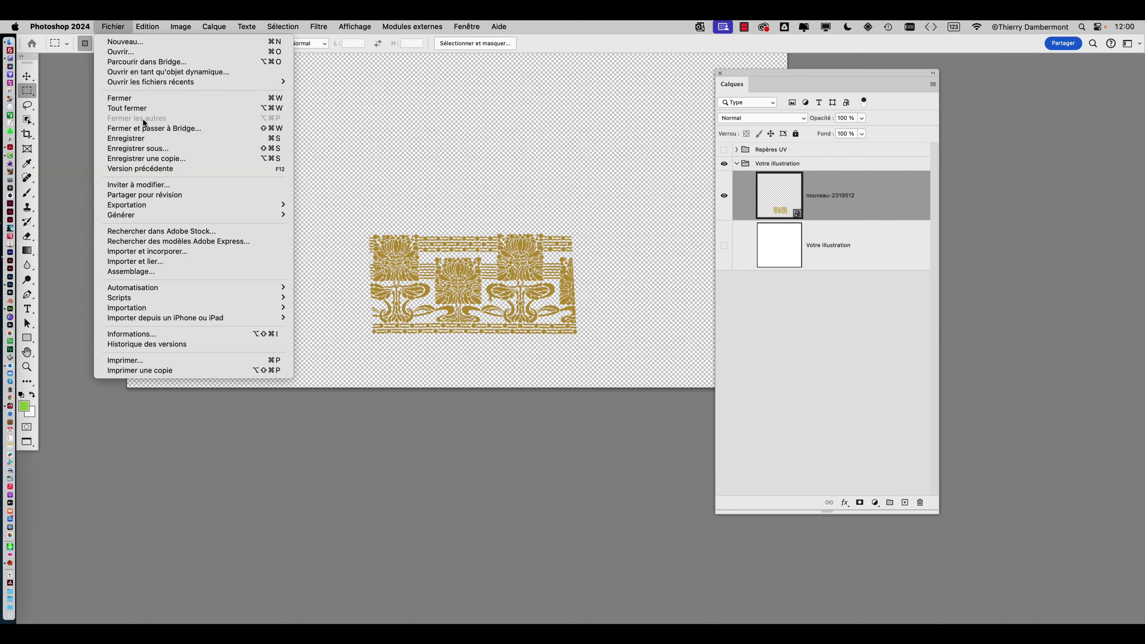
pyautogui.press('Escape')
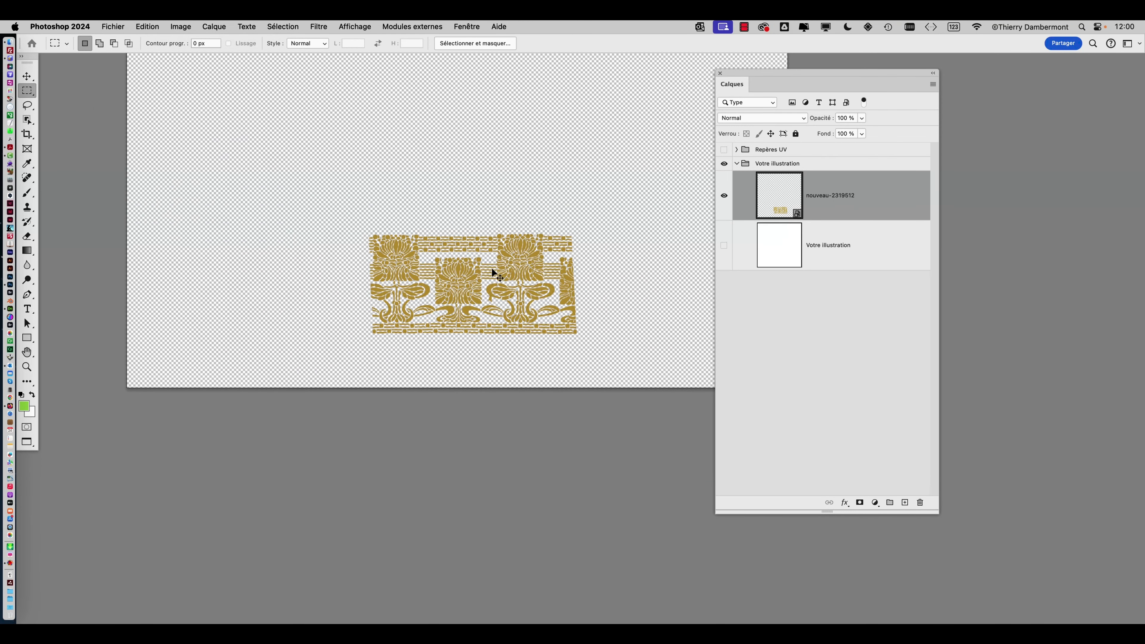
pyautogui.press('super+Tab')
pyautogui.press('super+Tab')
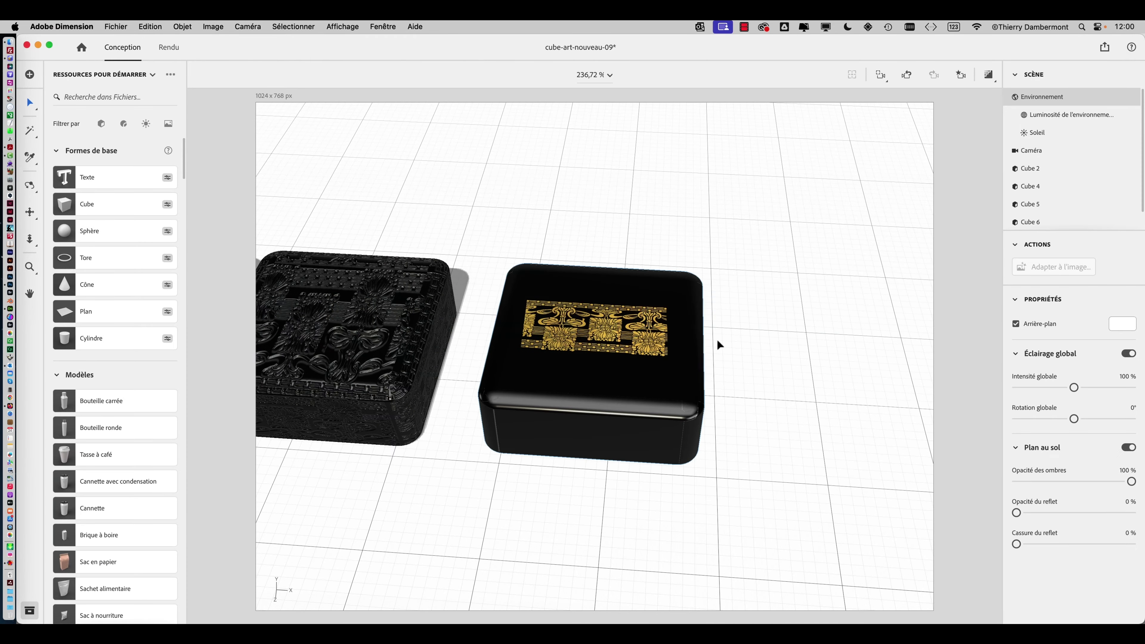
# Replace the image on Cube 4 with the updated Cube_4_UV-03.psd and take a closer look at the lid
pyautogui.doubleClick(681, 325)
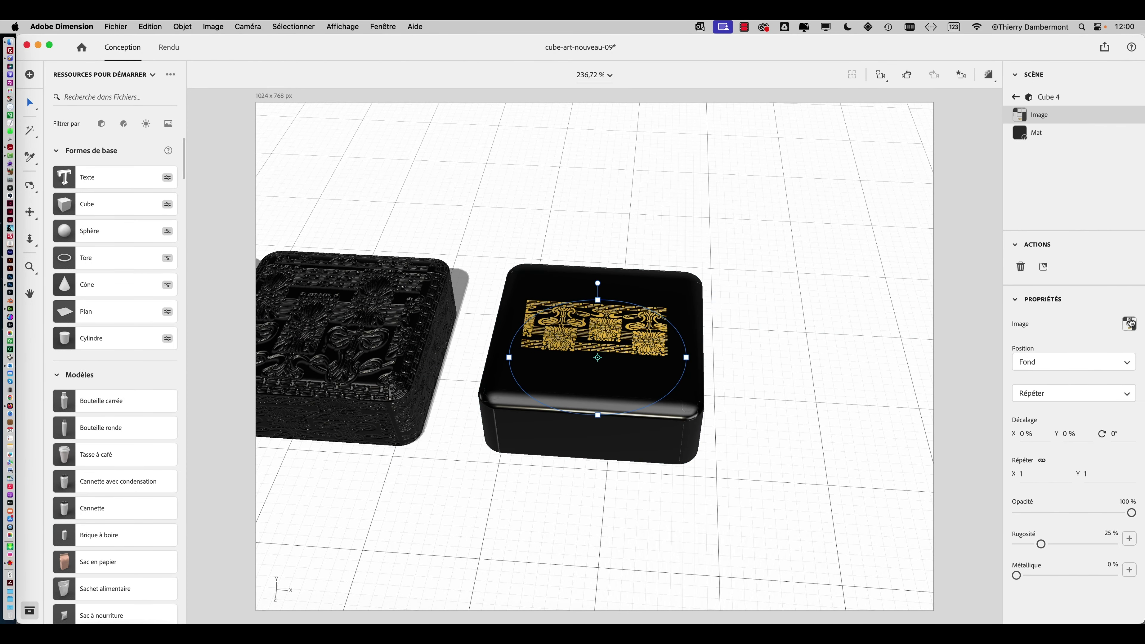
pyautogui.moveTo(1129, 323); pyautogui.dragTo(1091, 312)
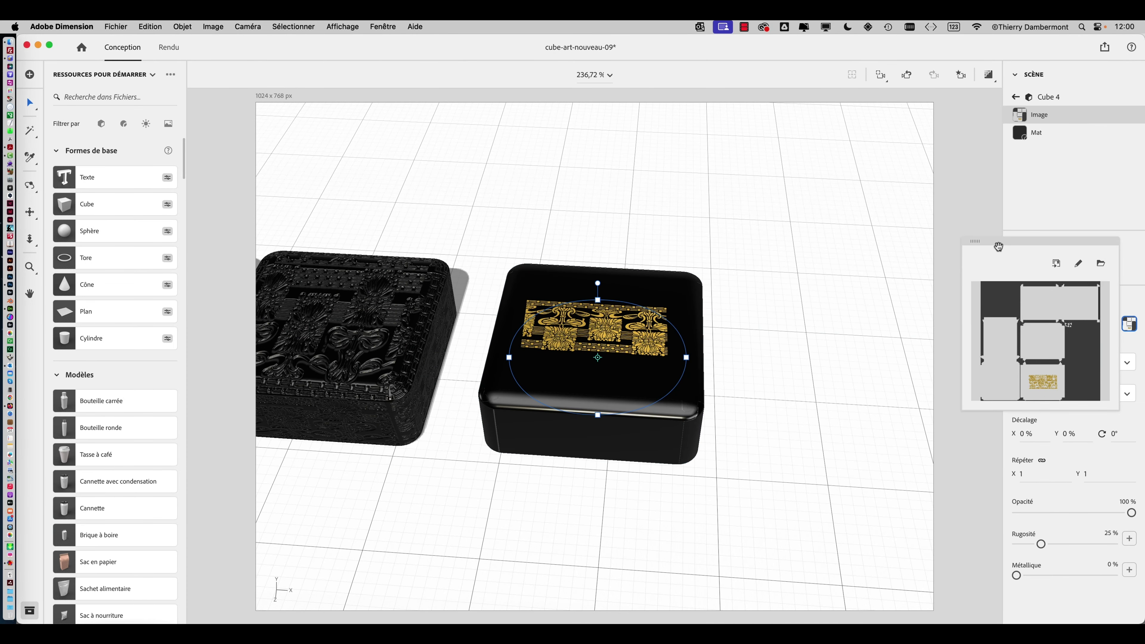
pyautogui.moveTo(996, 246); pyautogui.dragTo(884, 230)
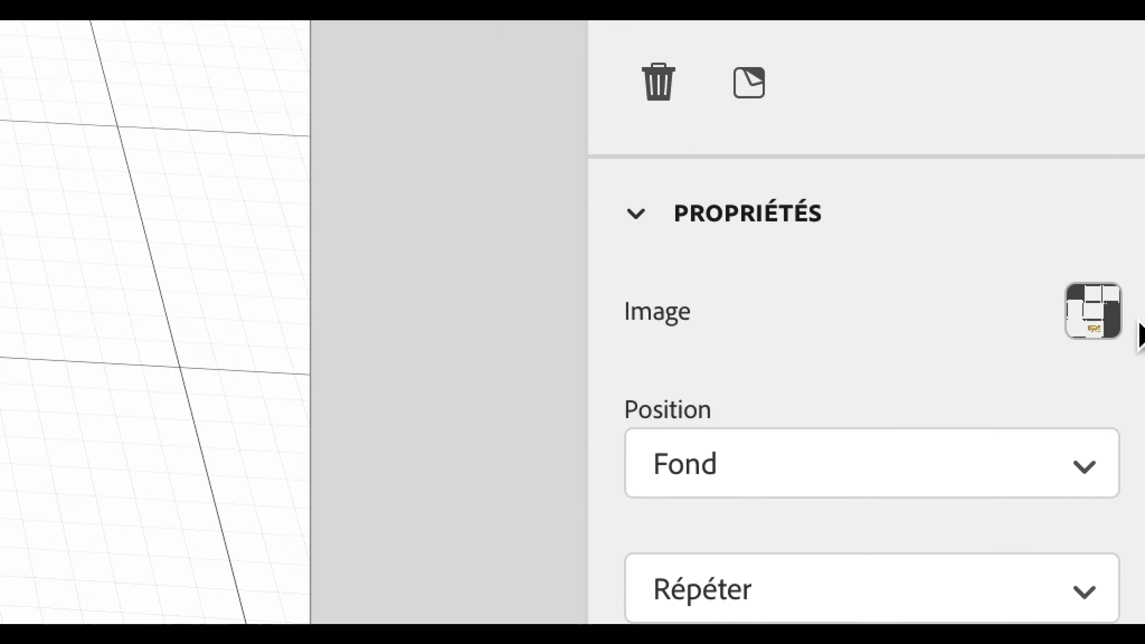
pyautogui.click(1125, 323)
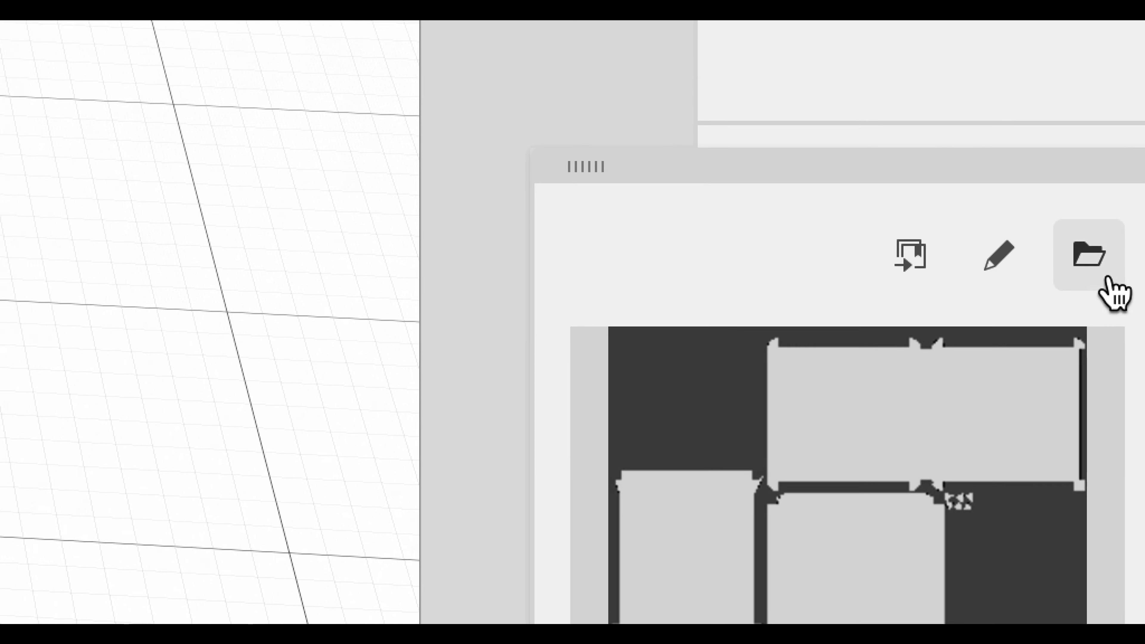
pyautogui.click(1103, 276)
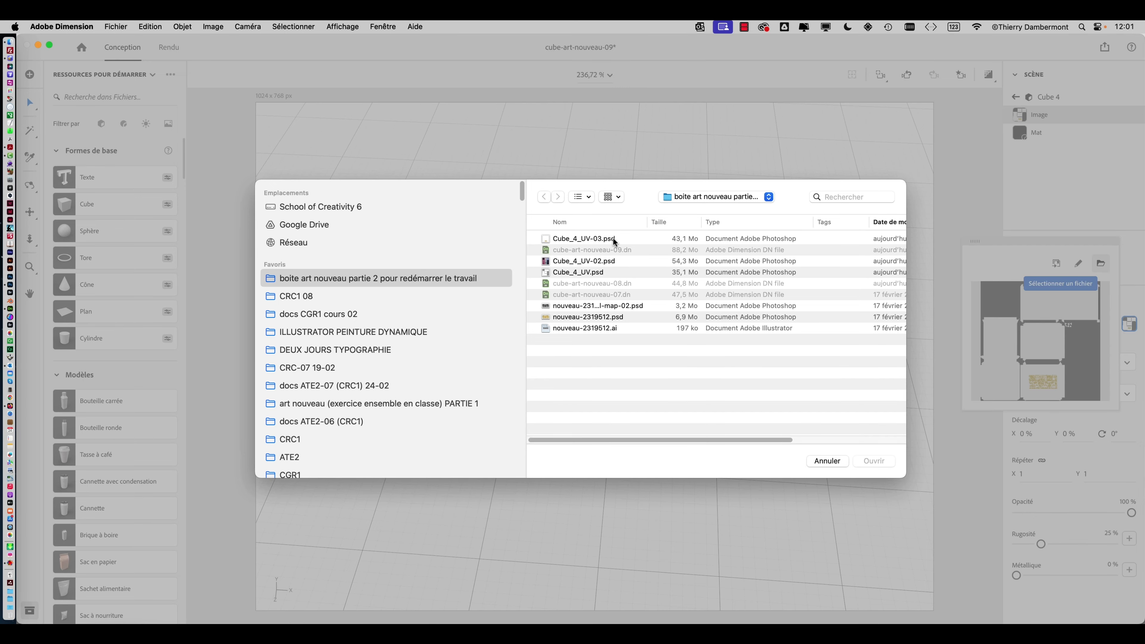
pyautogui.click(615, 239)
pyautogui.click(874, 461)
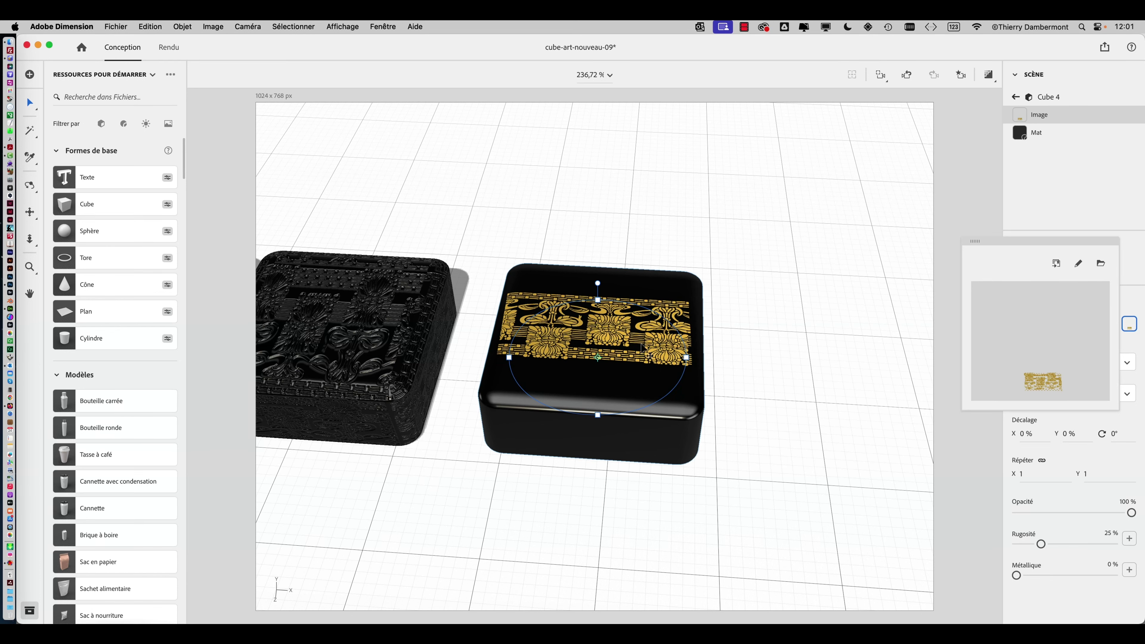
pyautogui.scroll(5, 641, 346)
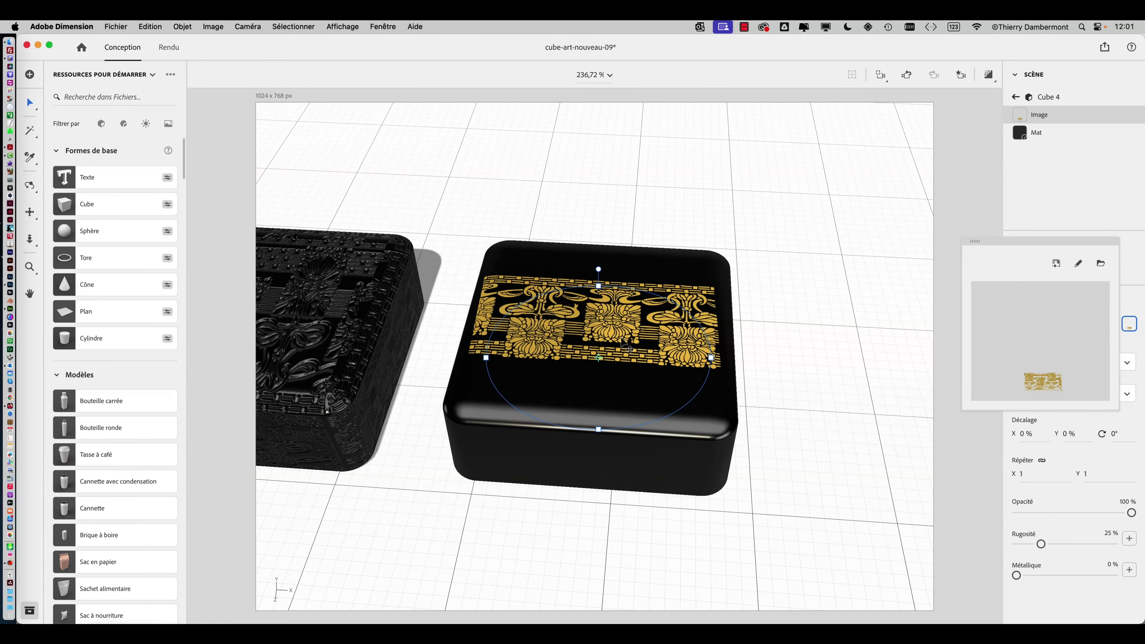
# Switch to Photoshop, briefly show the Repères UV guides to check the pattern's placement, hide them again and return to Dimension
pyautogui.press('super+Tab')
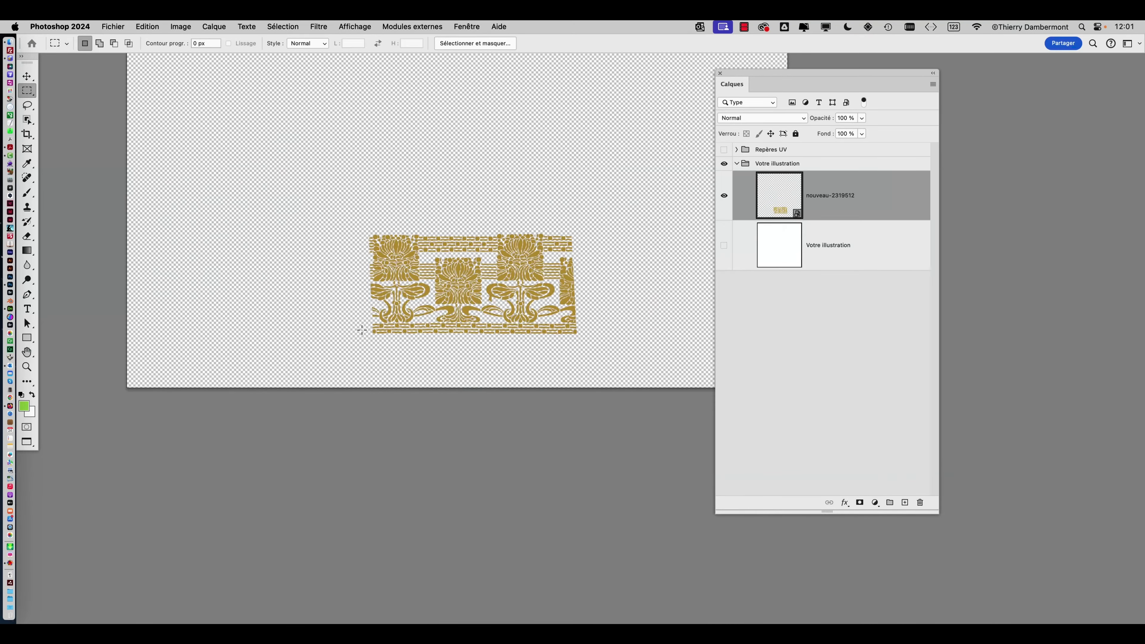
pyautogui.click(725, 149)
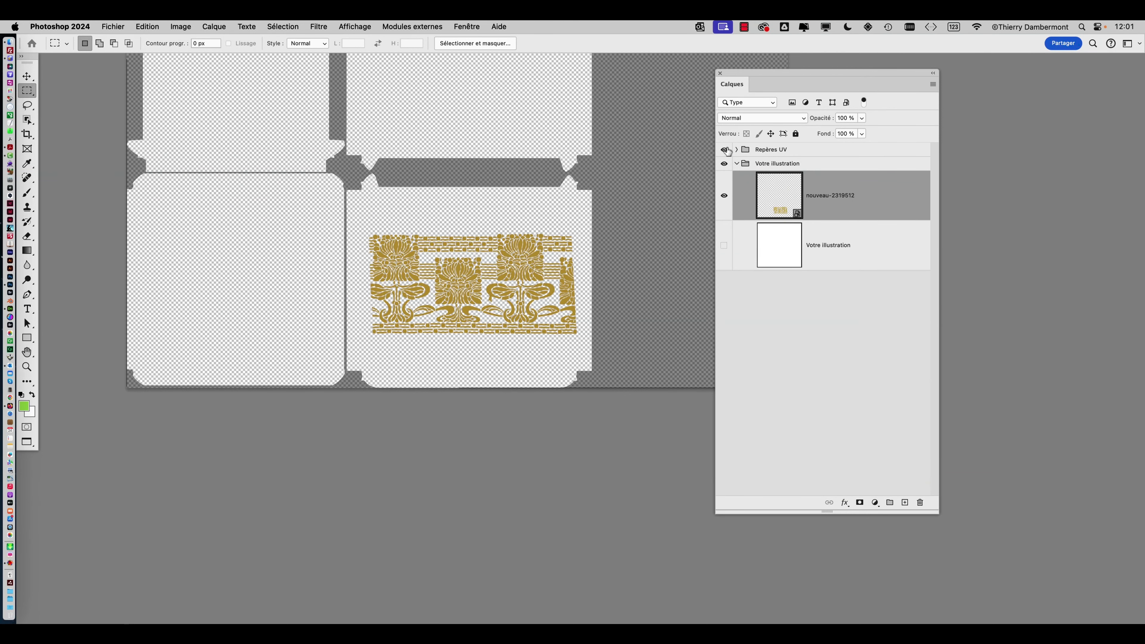
pyautogui.click(725, 149)
pyautogui.press('super+Tab')
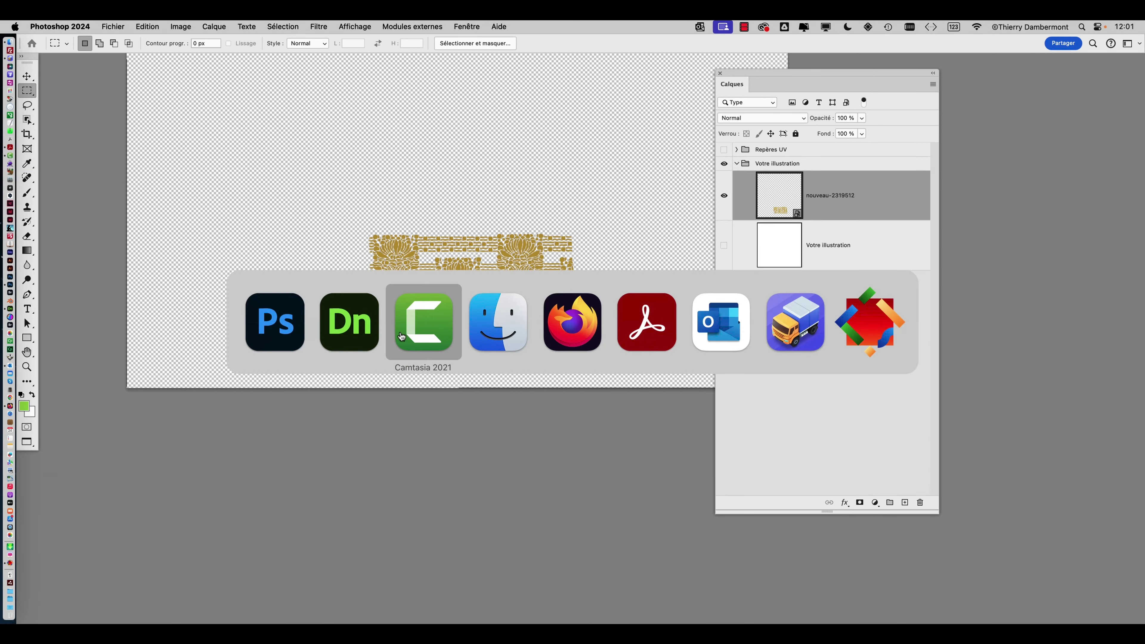
pyautogui.click(361, 332)
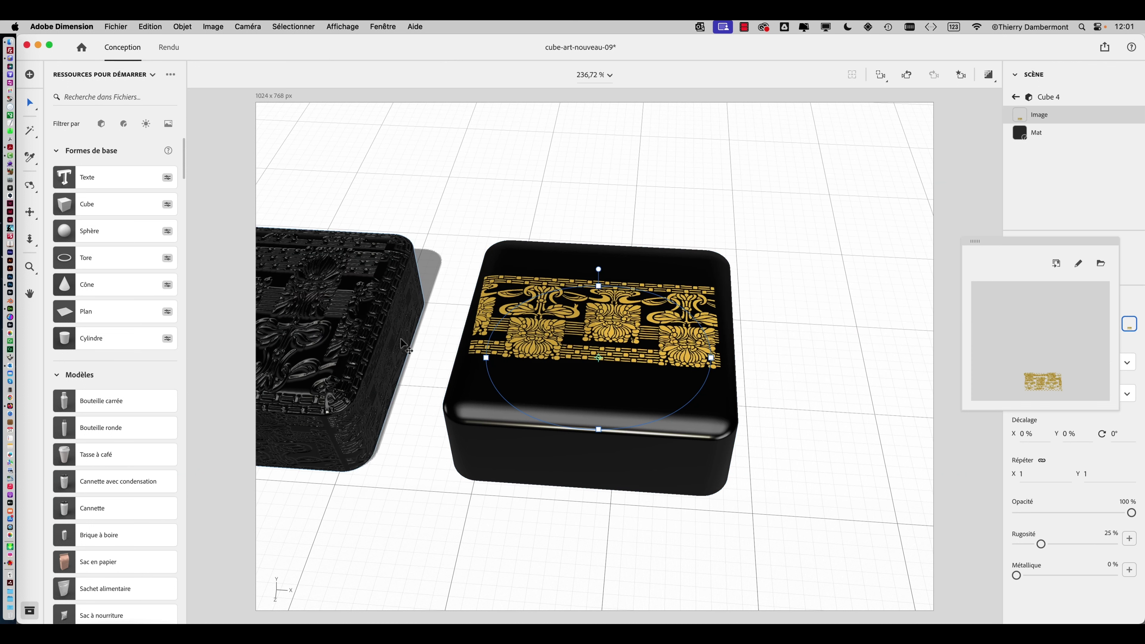
# Save the cube-art-nouveau-09 scene
pyautogui.click(116, 26)
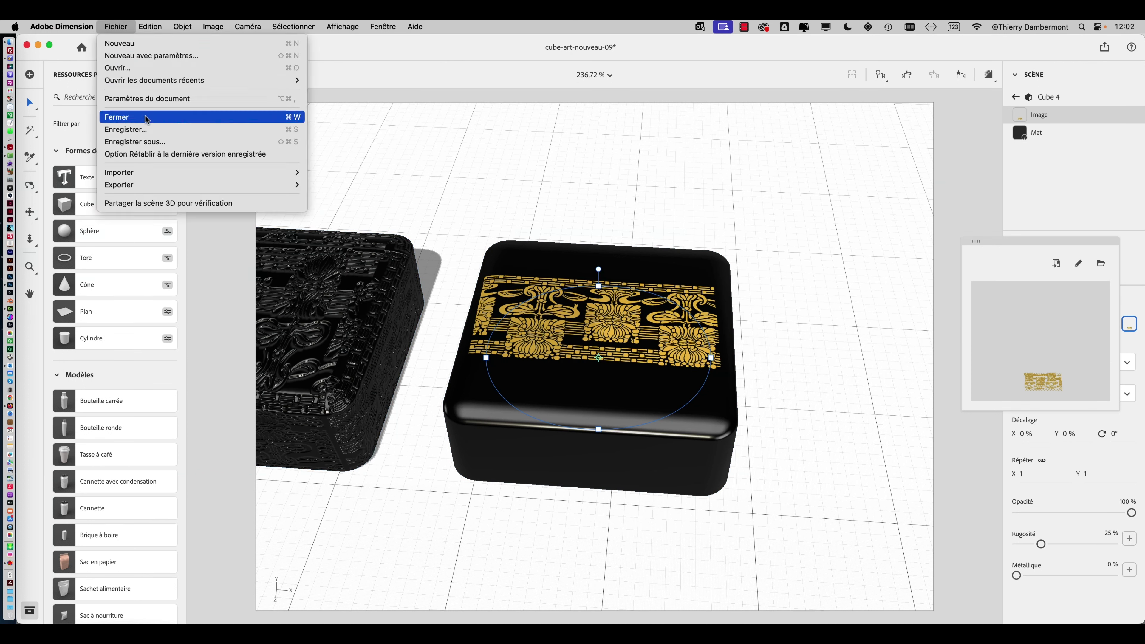
pyautogui.click(149, 128)
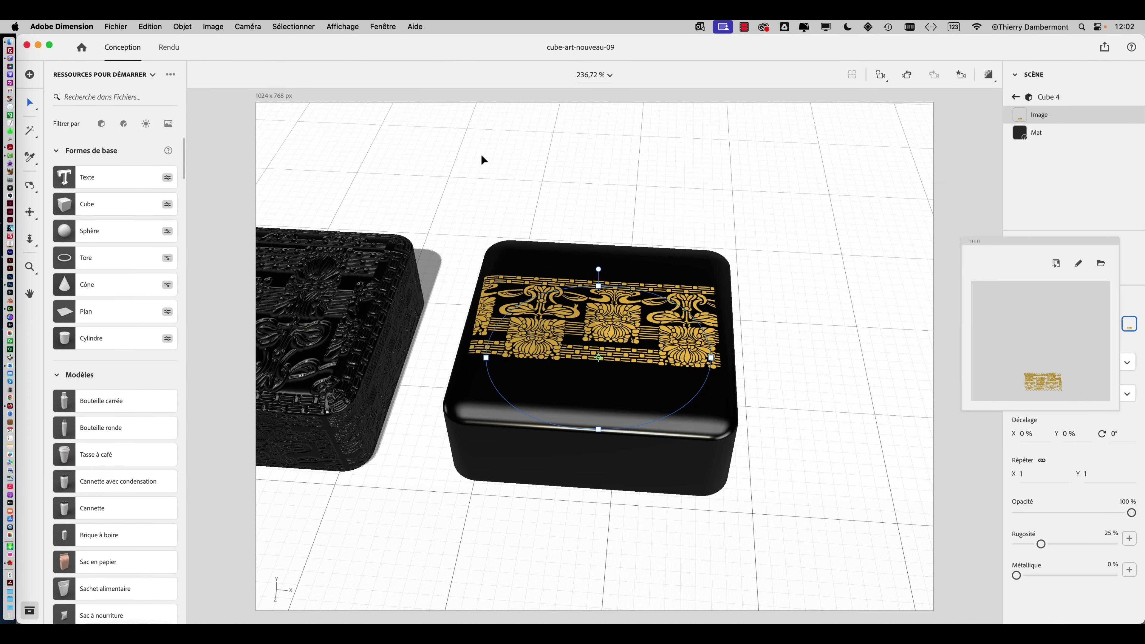
pyautogui.click(869, 259)
# Switch to Photoshop and move the layers panel clear of the document so the whole canvas can be seen
pyautogui.press('super+Tab')
pyautogui.click(421, 336)
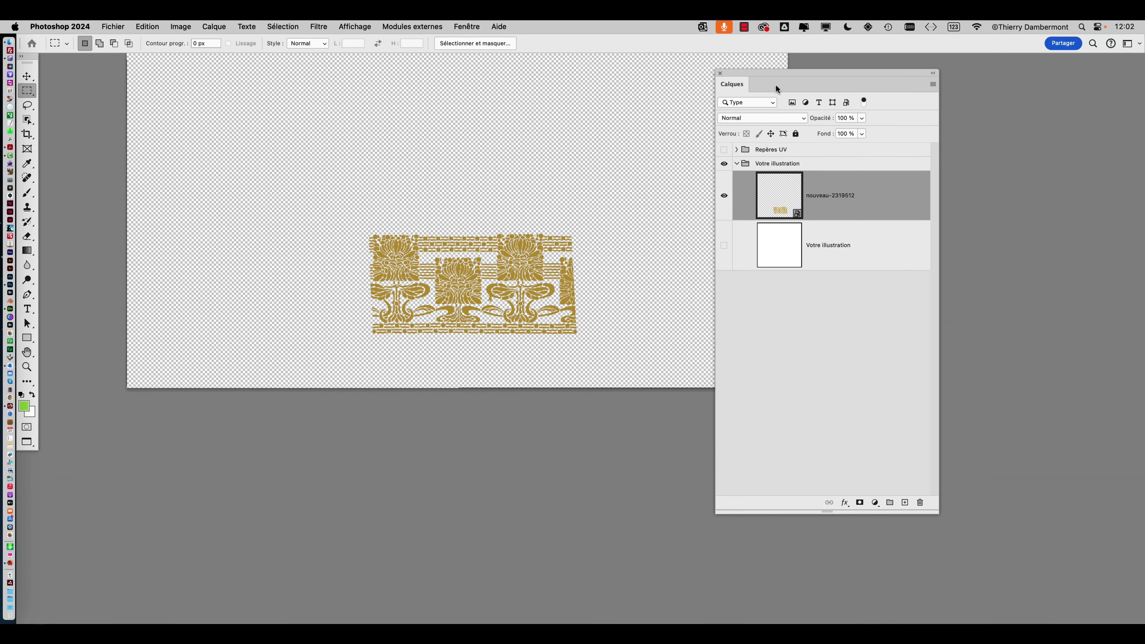
pyautogui.moveTo(759, 72); pyautogui.dragTo(868, 79)
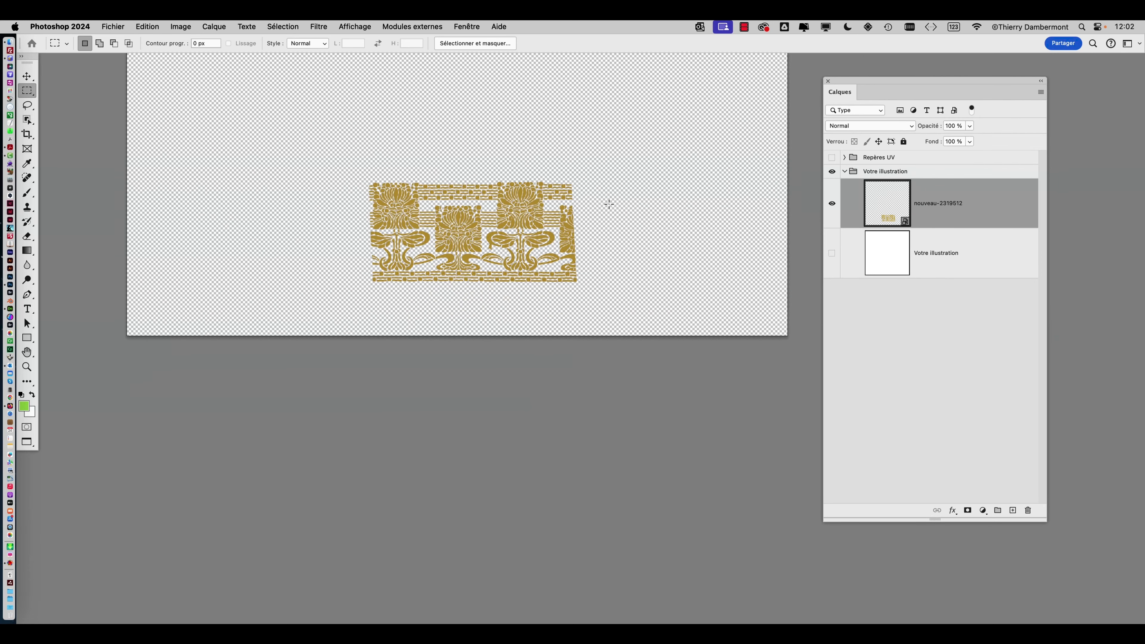
pyautogui.keyDown('alt'); pyautogui.scroll(-3, 609, 203); pyautogui.keyUp('alt')
pyautogui.moveTo(561, 194); pyautogui.dragTo(523, 382)
# Save the document under the new name Cube_4_UV-03-normalmap.psd in Photoshop format with maximized compatibility
pyautogui.click(113, 26)
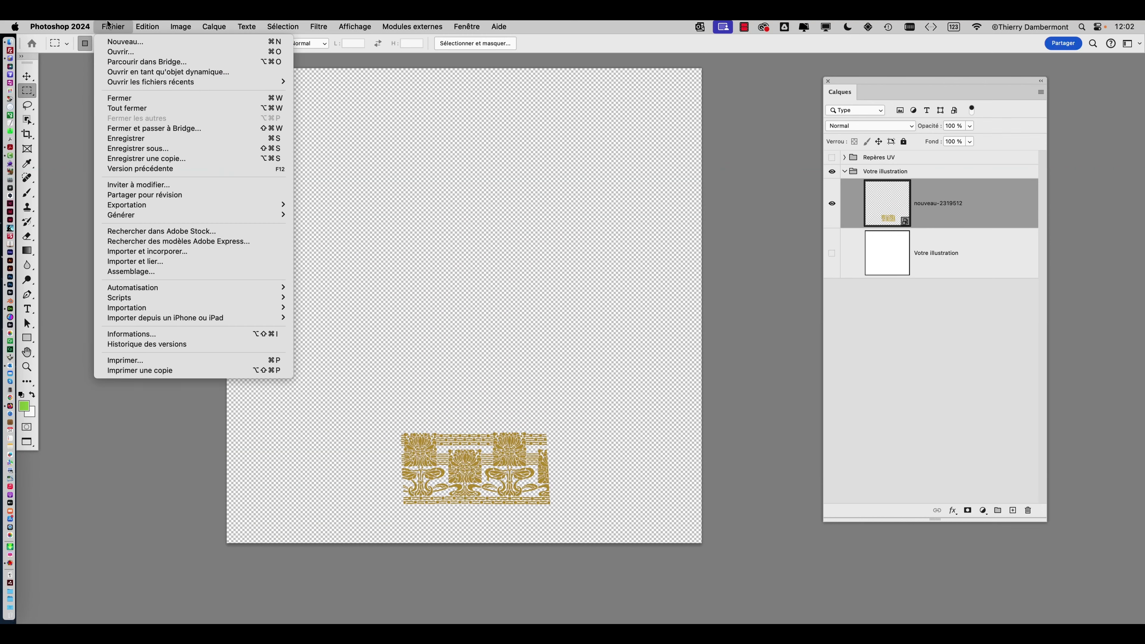
pyautogui.click(154, 143)
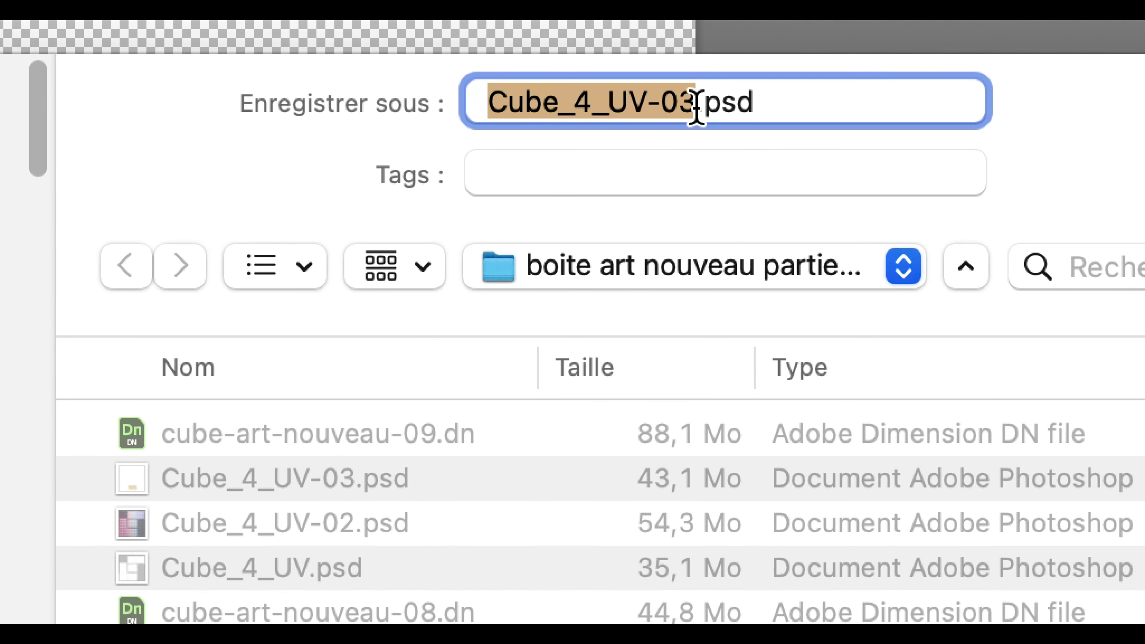
pyautogui.click(696, 109)
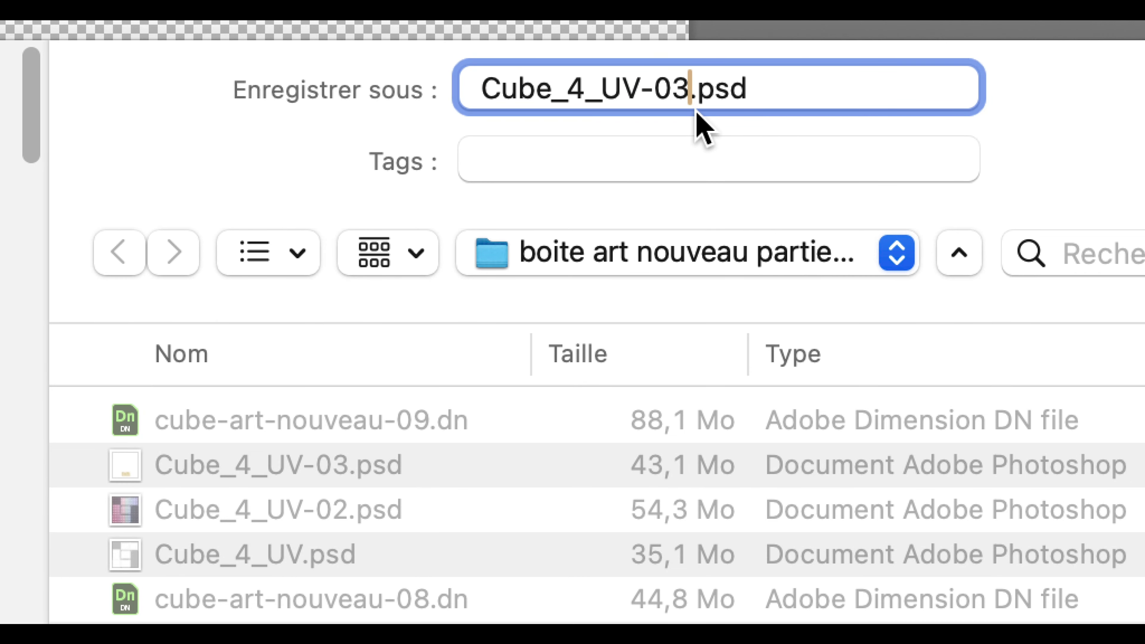
pyautogui.write('-mapUV')
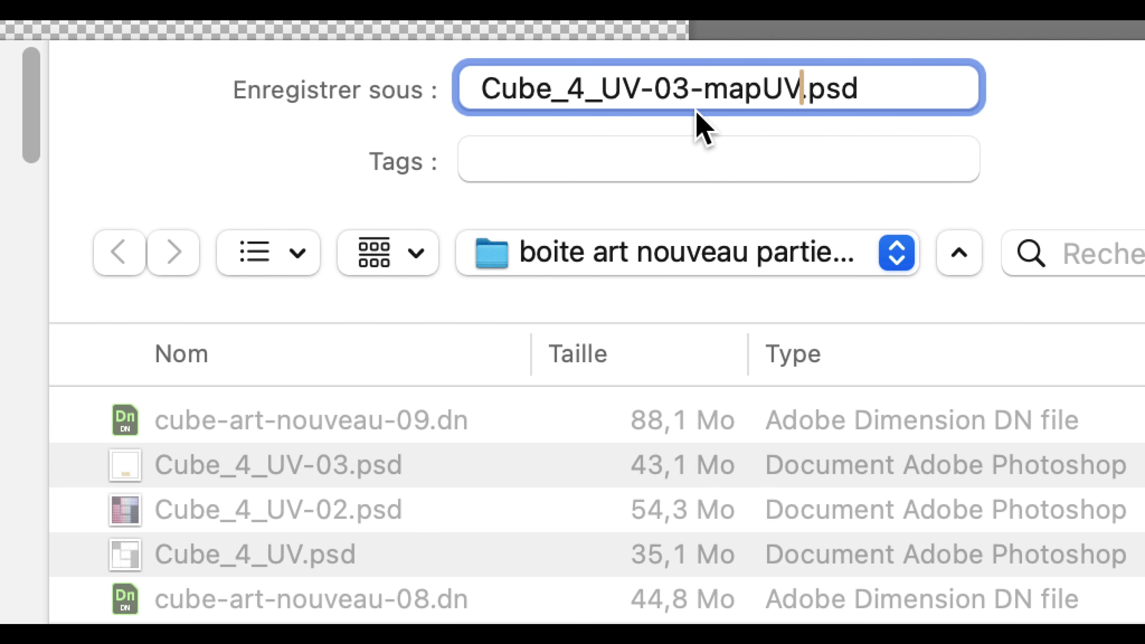
pyautogui.press('BackSpace')
pyautogui.press('BackSpace')
pyautogui.press('BackSpace')
pyautogui.press('BackSpace')
pyautogui.press('BackSpace')
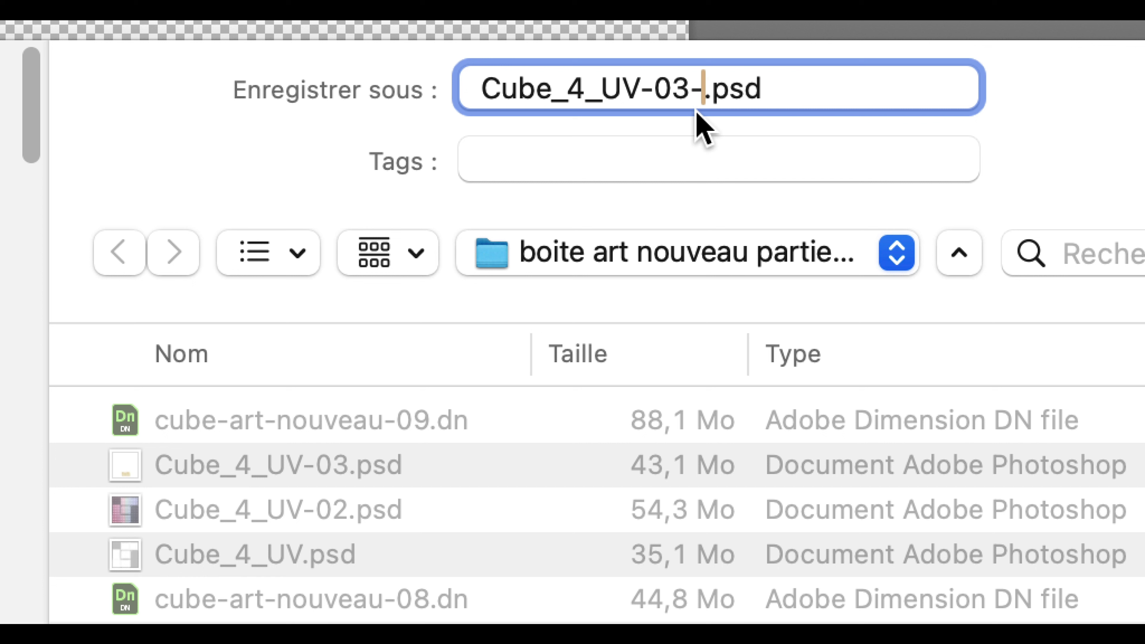
pyautogui.write('norma')
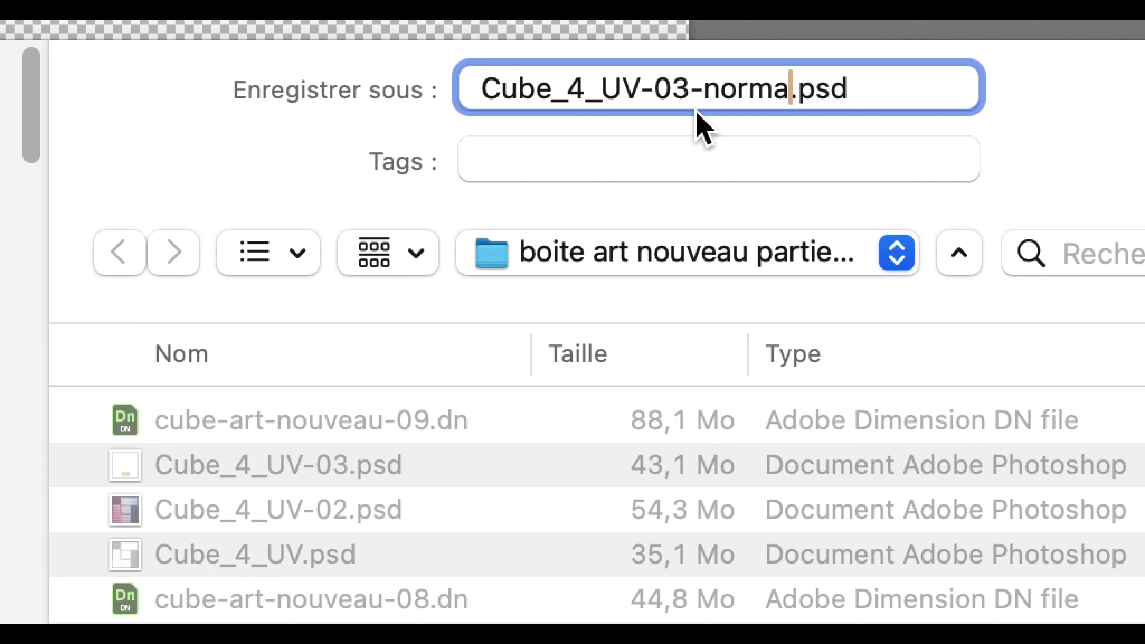
pyautogui.write('lmap')
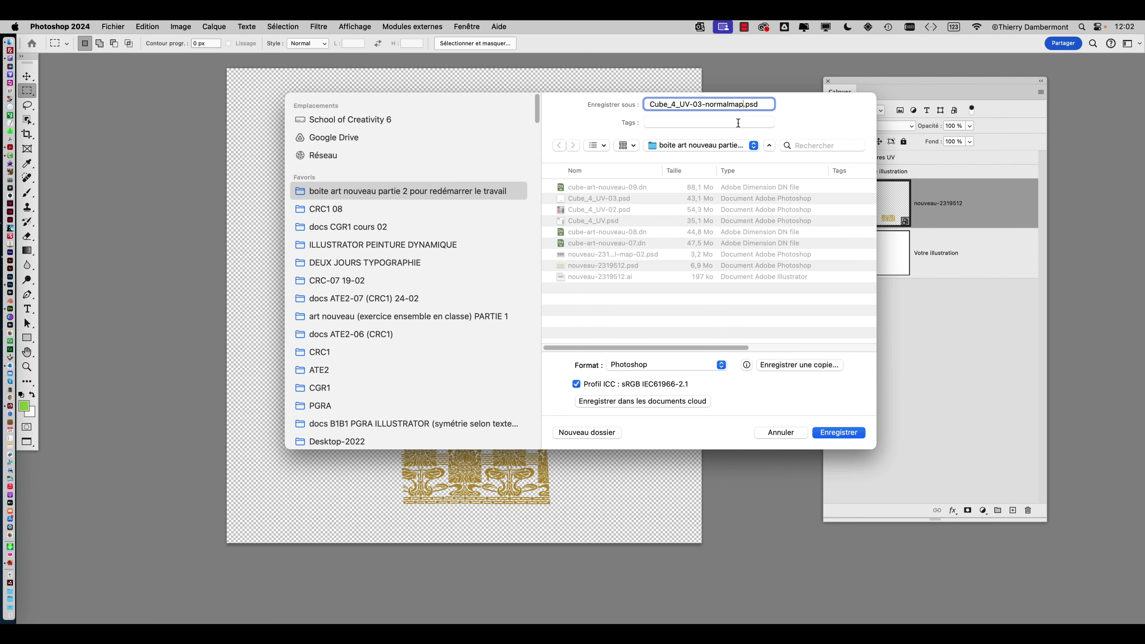
pyautogui.click(836, 431)
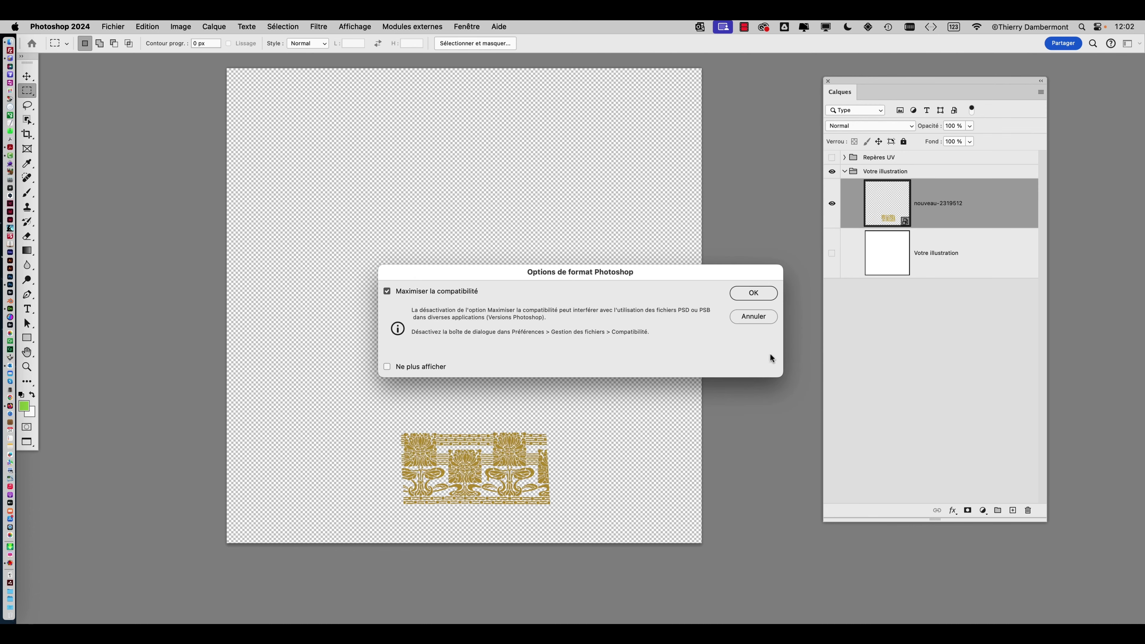
pyautogui.click(770, 297)
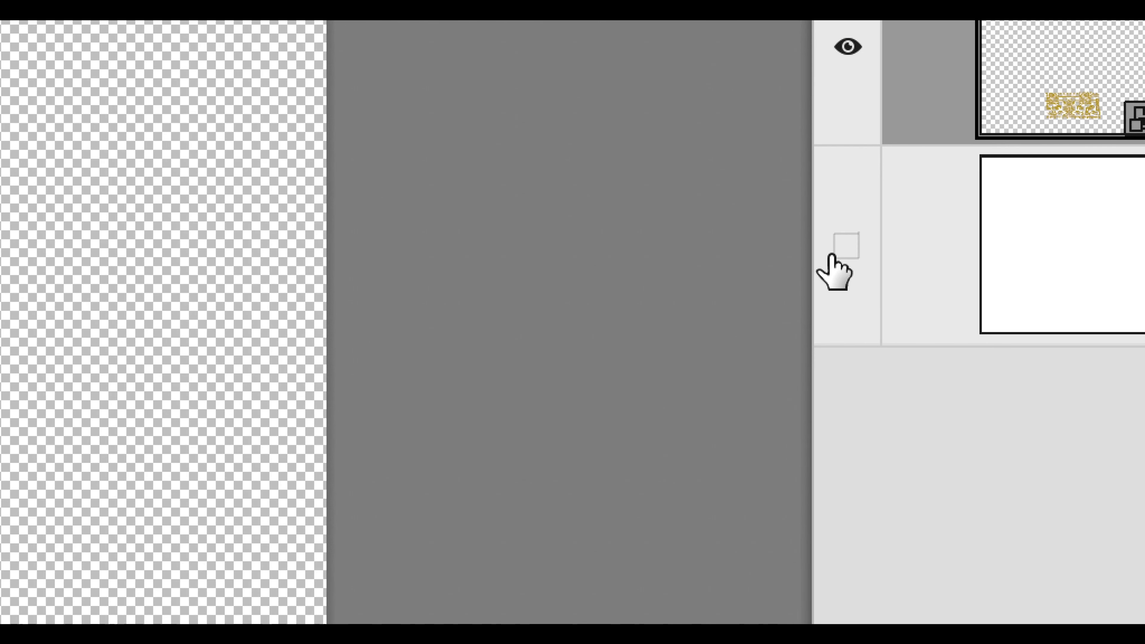
# Show the white Votre illustration layer behind the gold pattern and inspect the pattern up close
pyautogui.click(832, 254)
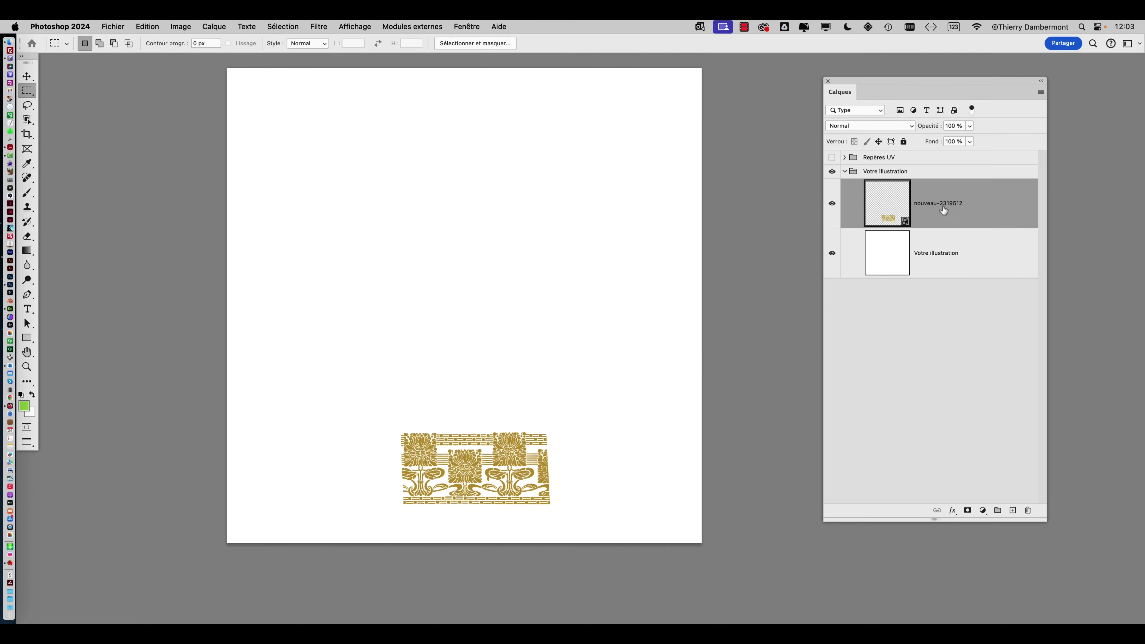
pyautogui.keyDown('alt'); pyautogui.scroll(2, 539, 346); pyautogui.keyUp('alt')
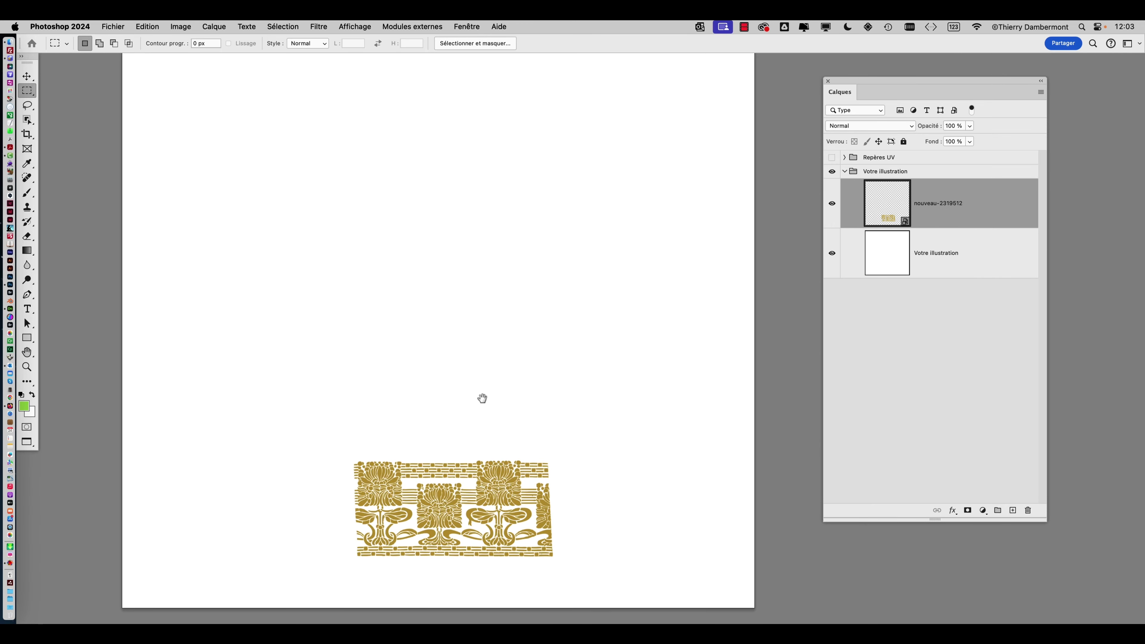
pyautogui.scroll(-5, 481, 397)
pyautogui.keyDown('alt'); pyautogui.scroll(10, 459, 260); pyautogui.keyUp('alt')
pyautogui.keyDown('alt'); pyautogui.scroll(-10, 460, 259); pyautogui.keyUp('alt')
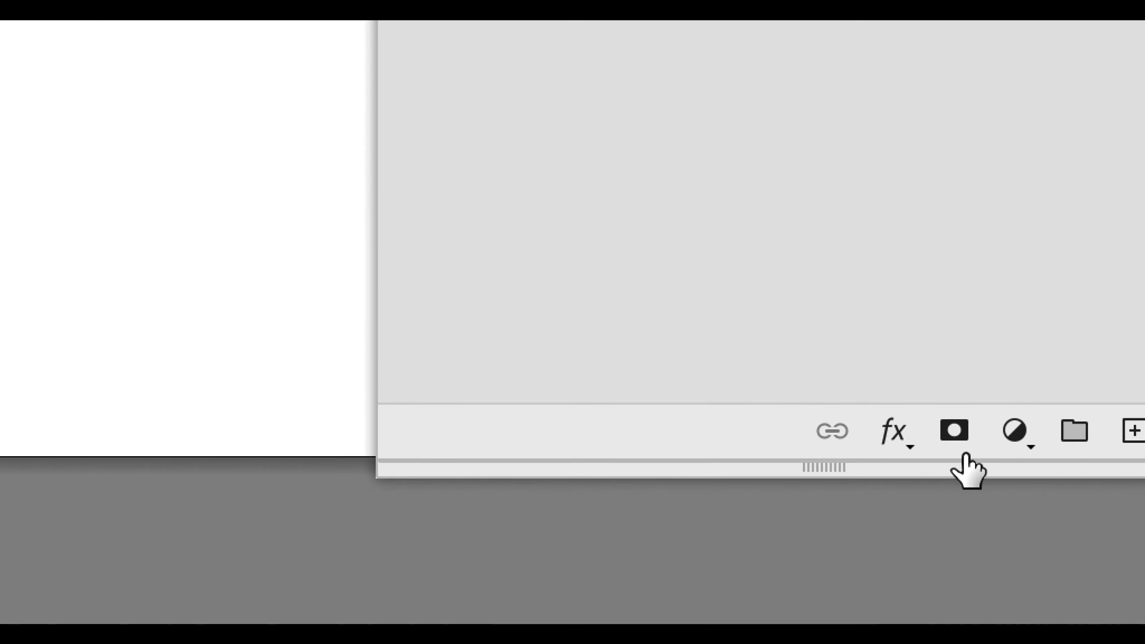
# Add a Color Overlay effect to the nouveau-2319512 layer and set its colour to black, 000000
pyautogui.click(841, 408)
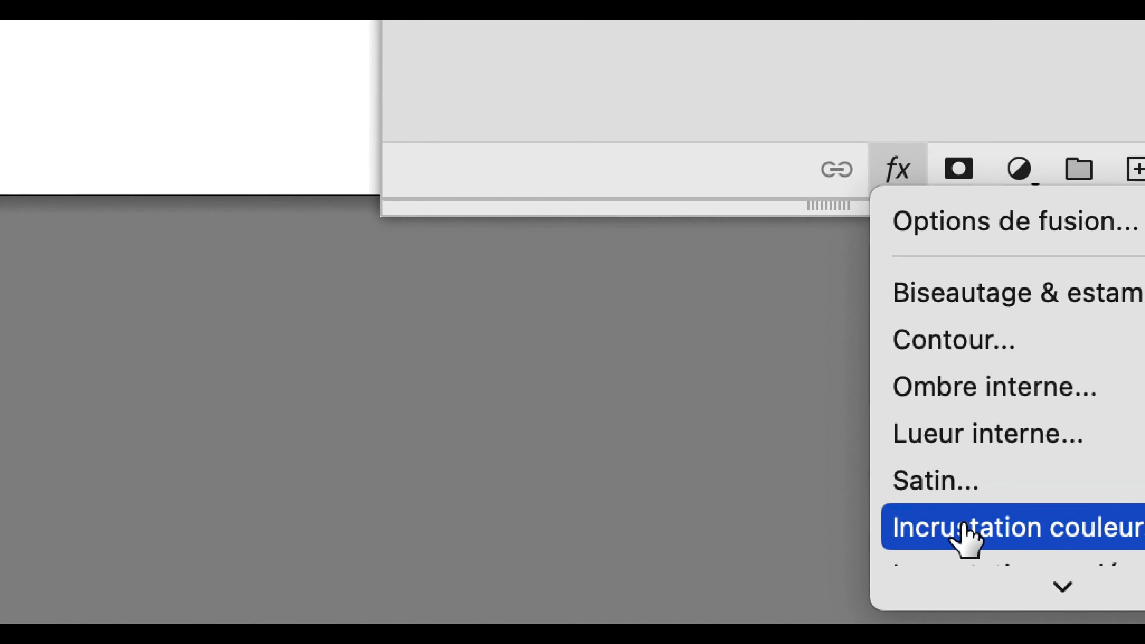
pyautogui.scroll(-3, 966, 537)
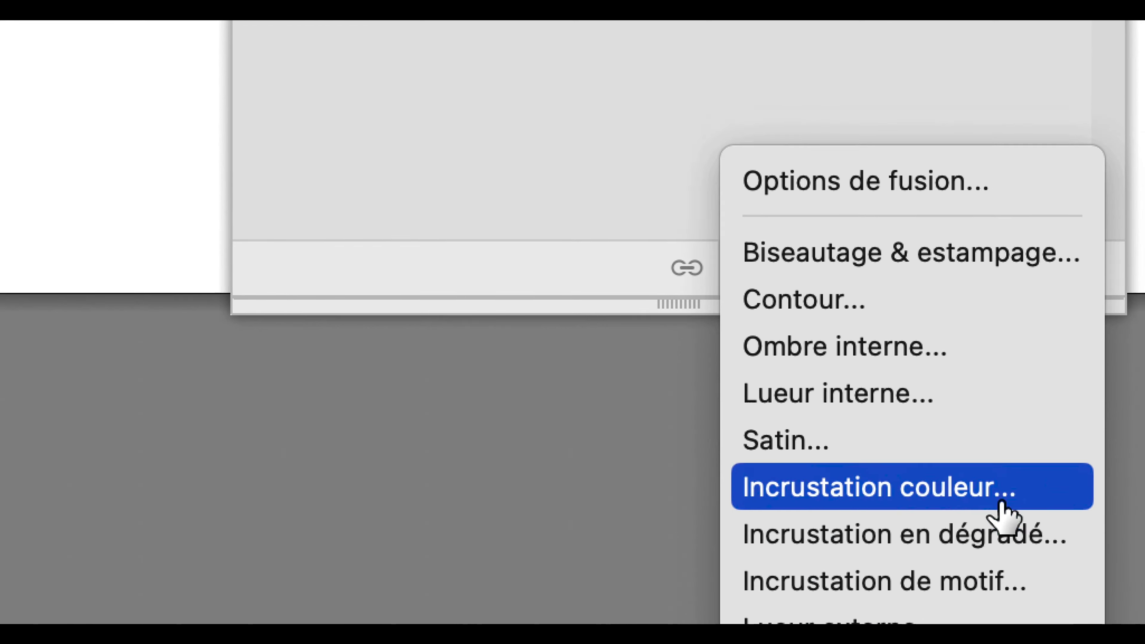
pyautogui.click(1008, 503)
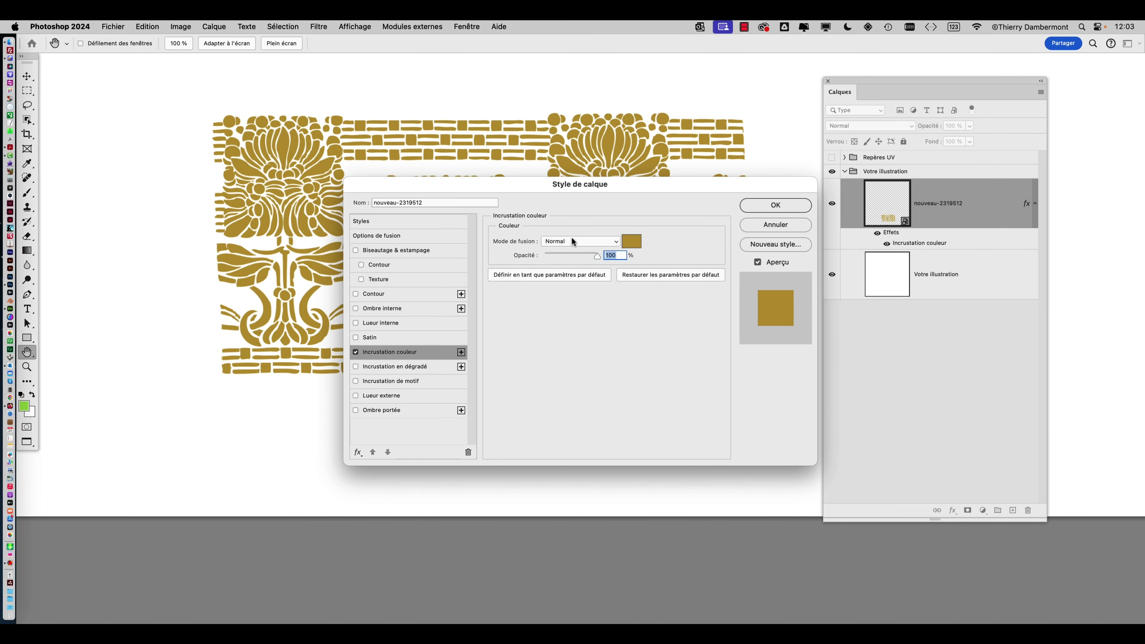
pyautogui.moveTo(514, 187); pyautogui.dragTo(785, 61)
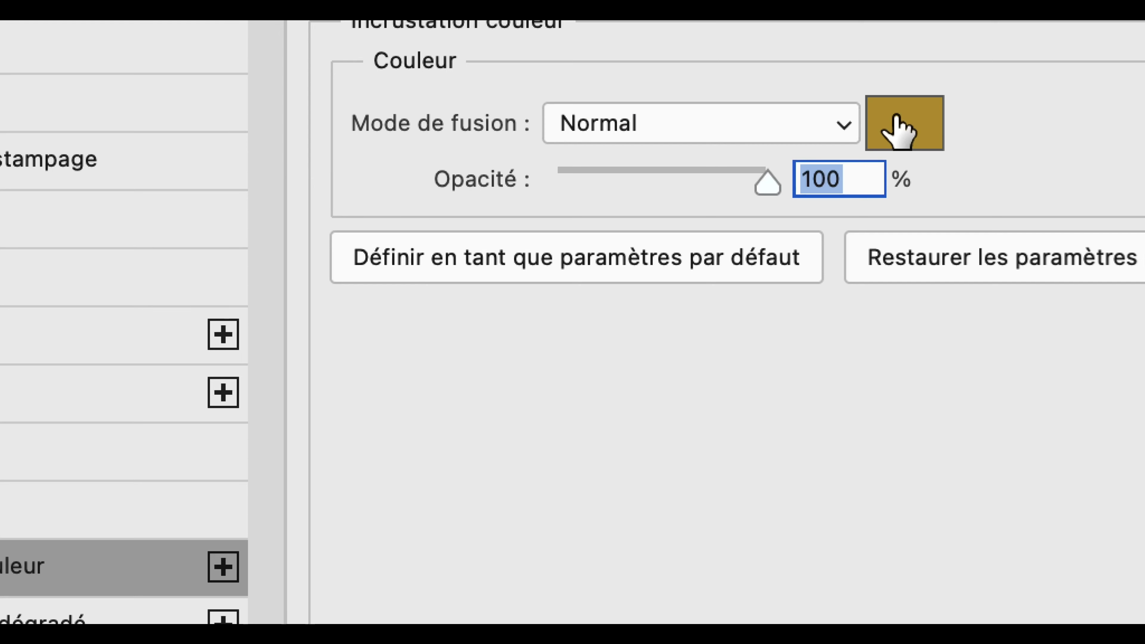
pyautogui.click(900, 128)
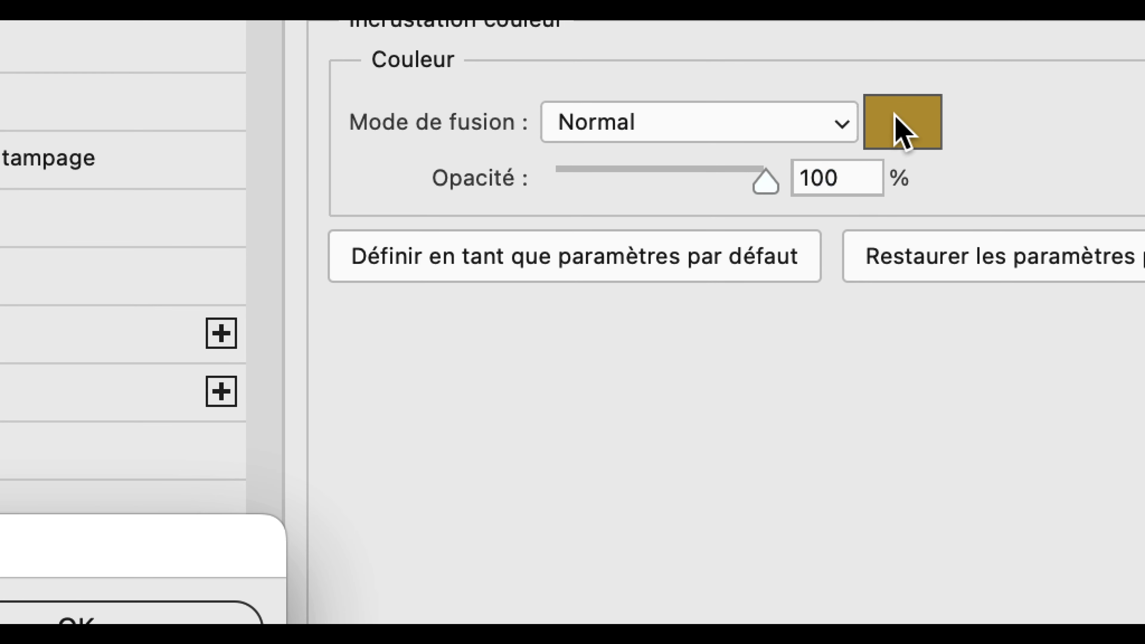
pyautogui.press('alt')
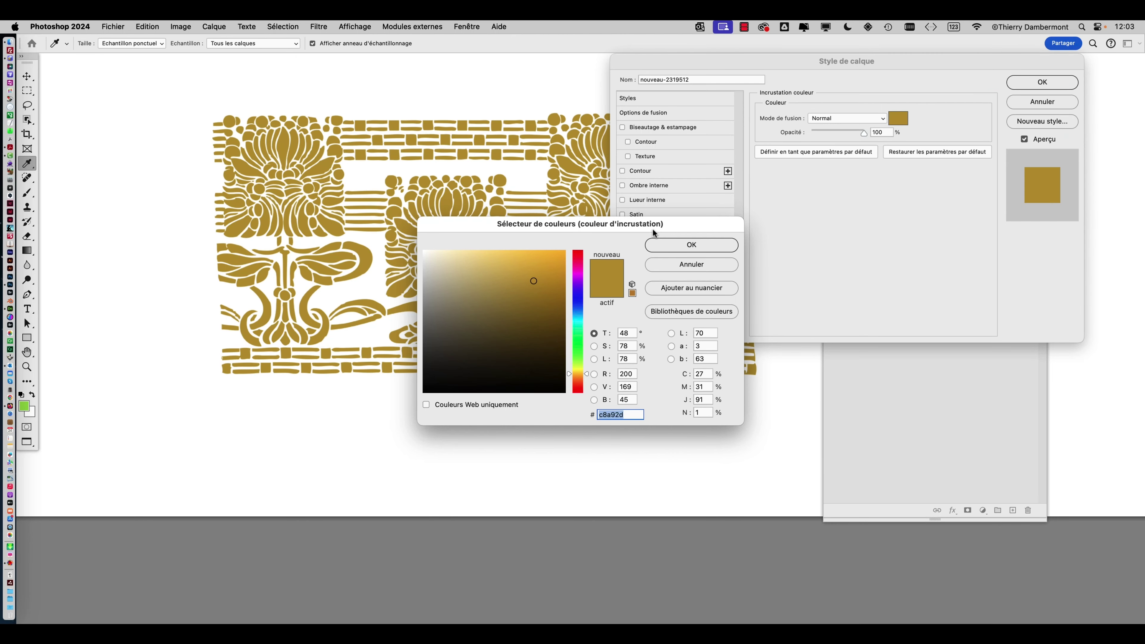
pyautogui.write('000000')
pyautogui.click(678, 248)
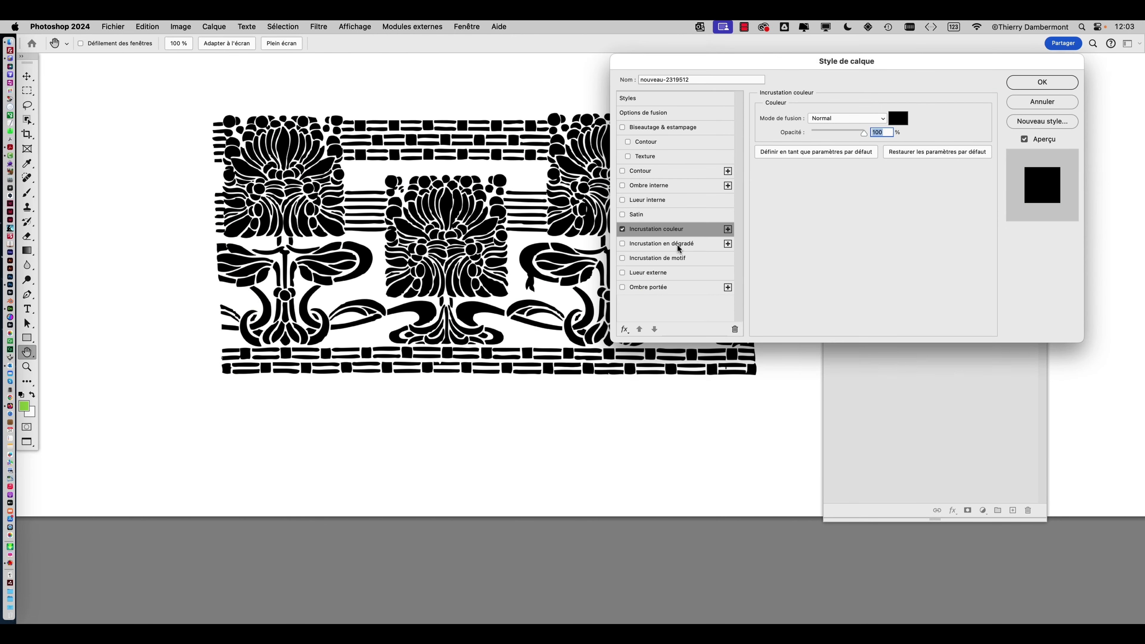
# Pick pure black (000000) again from the darkest corner of the overlay's colour field and apply the layer style
pyautogui.click(898, 124)
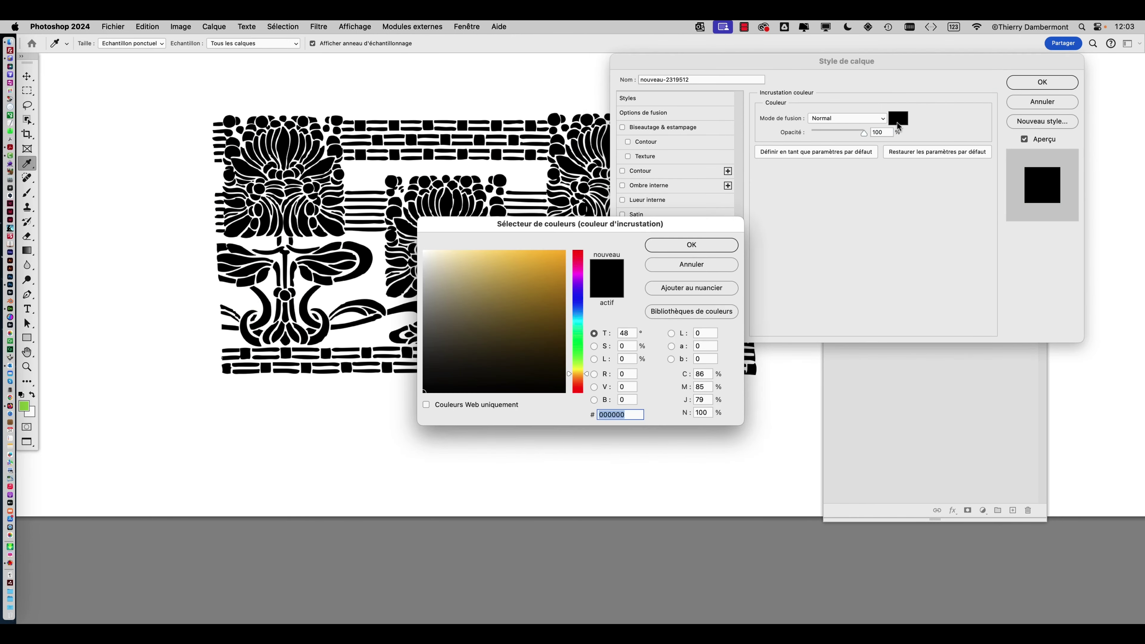
pyautogui.click(429, 387)
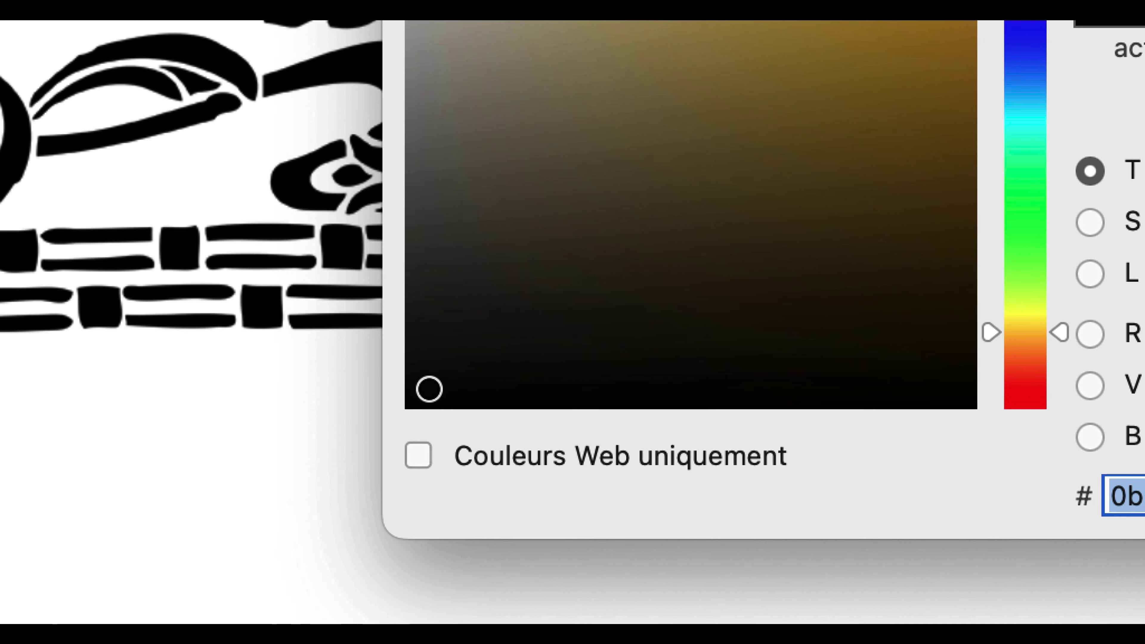
pyautogui.moveTo(429, 389)
pyautogui.mouseDown()
pyautogui.moveTo(362, 441)
pyautogui.moveTo(373, 425)
pyautogui.mouseUp()
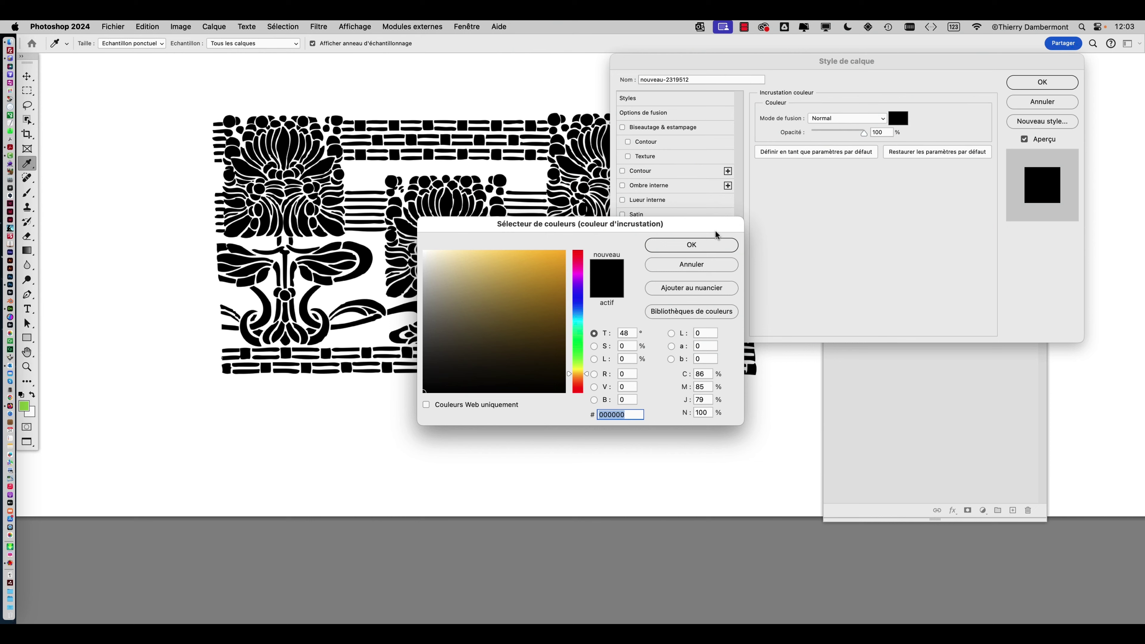
pyautogui.click(716, 245)
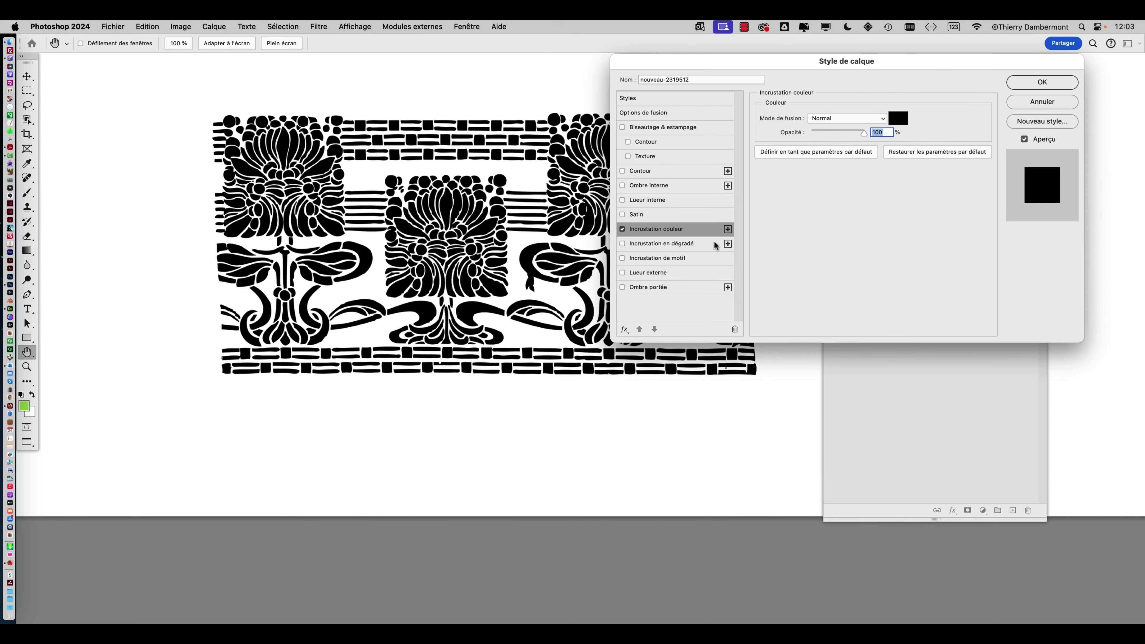
pyautogui.click(1037, 82)
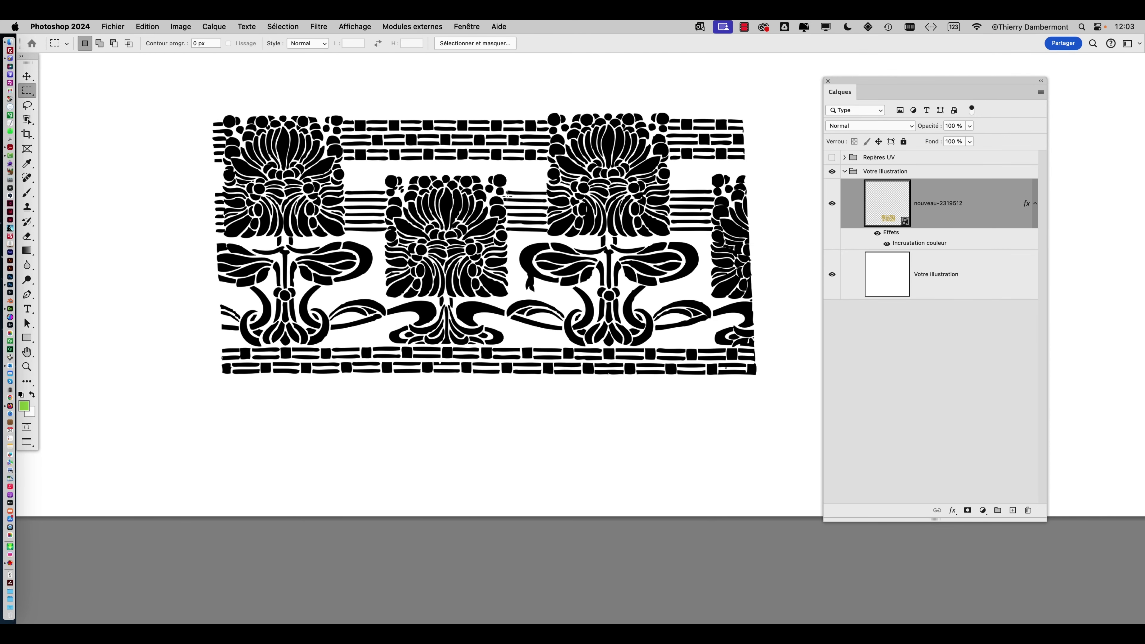
# Save Cube_4_UV-03-normalmap.psd with the black pattern on white and view the wider canvas
pyautogui.click(113, 27)
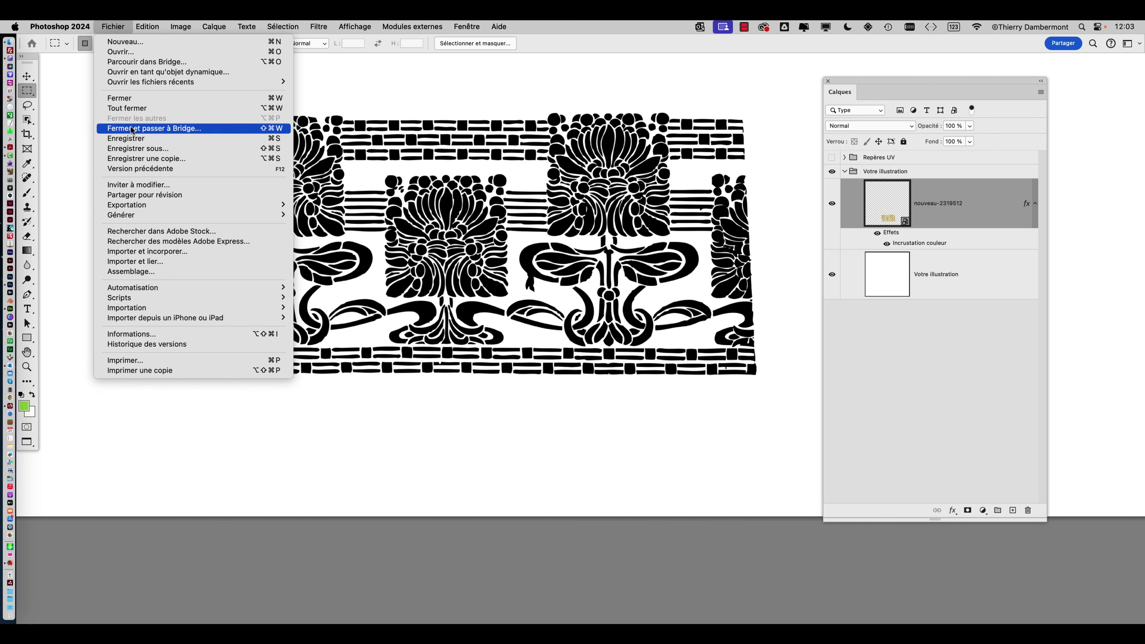
pyautogui.click(142, 141)
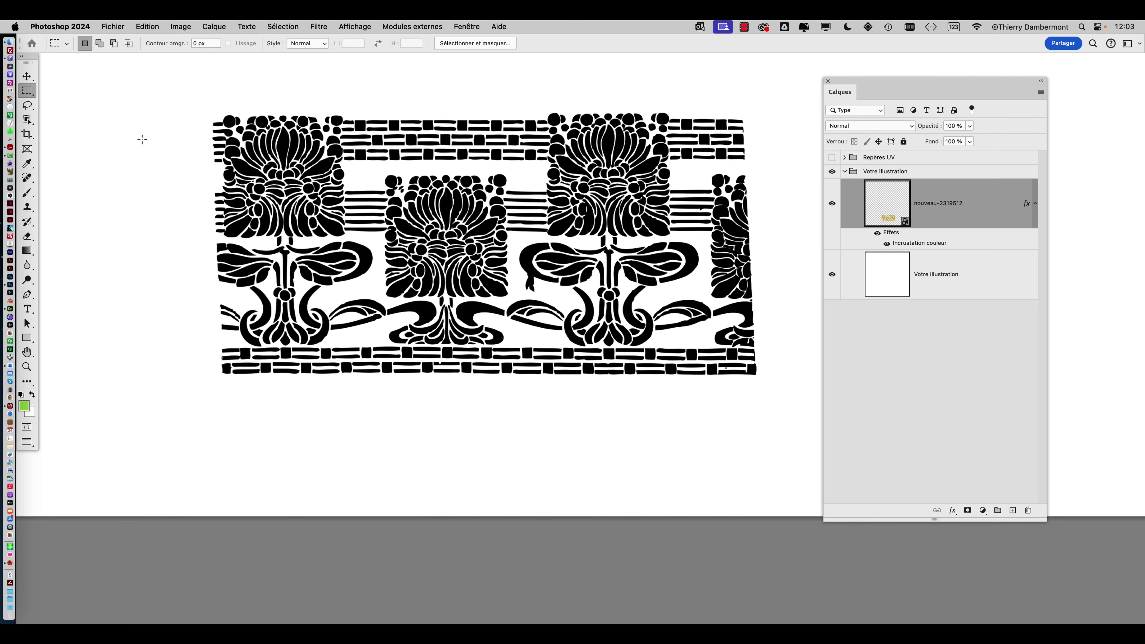
pyautogui.press('super+minus')
pyautogui.press('super+minus')
pyautogui.press('super+minus')
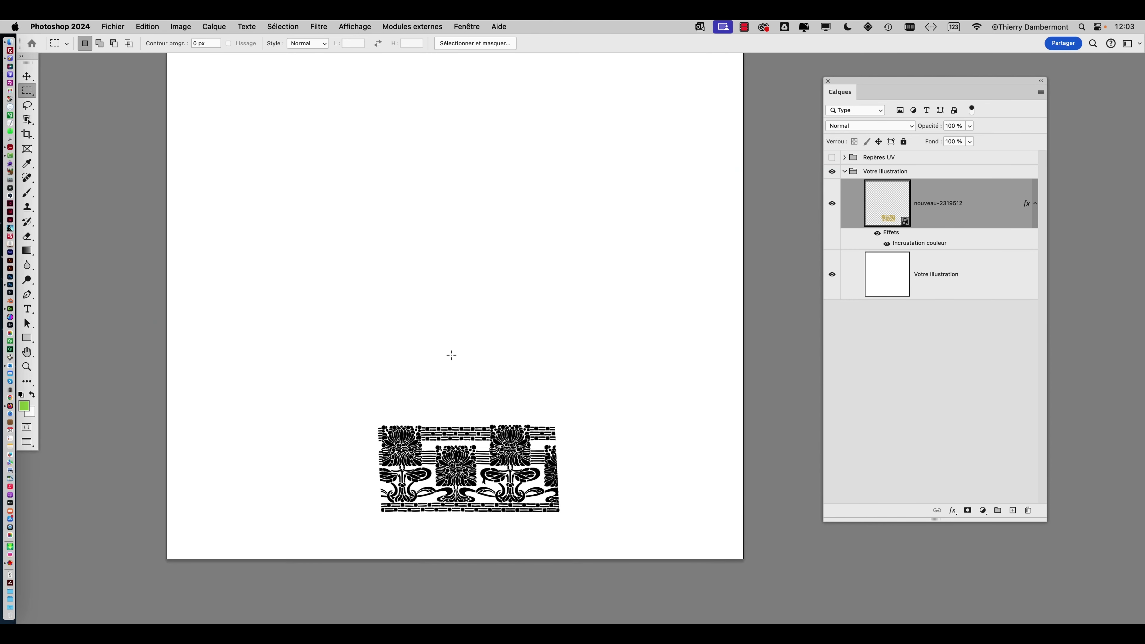
# Save a copy of the black-on-white pattern document in PNG format as Cube_4_UV-03-normalmap copie.png
pyautogui.press('super+minus')
pyautogui.click(116, 26)
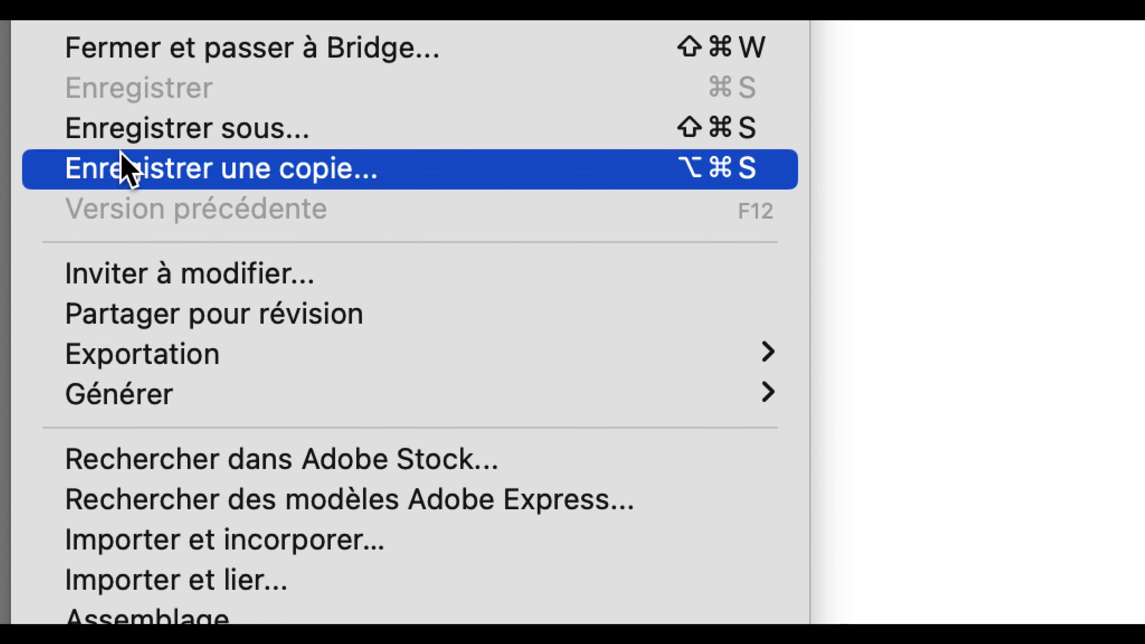
pyautogui.click(123, 158)
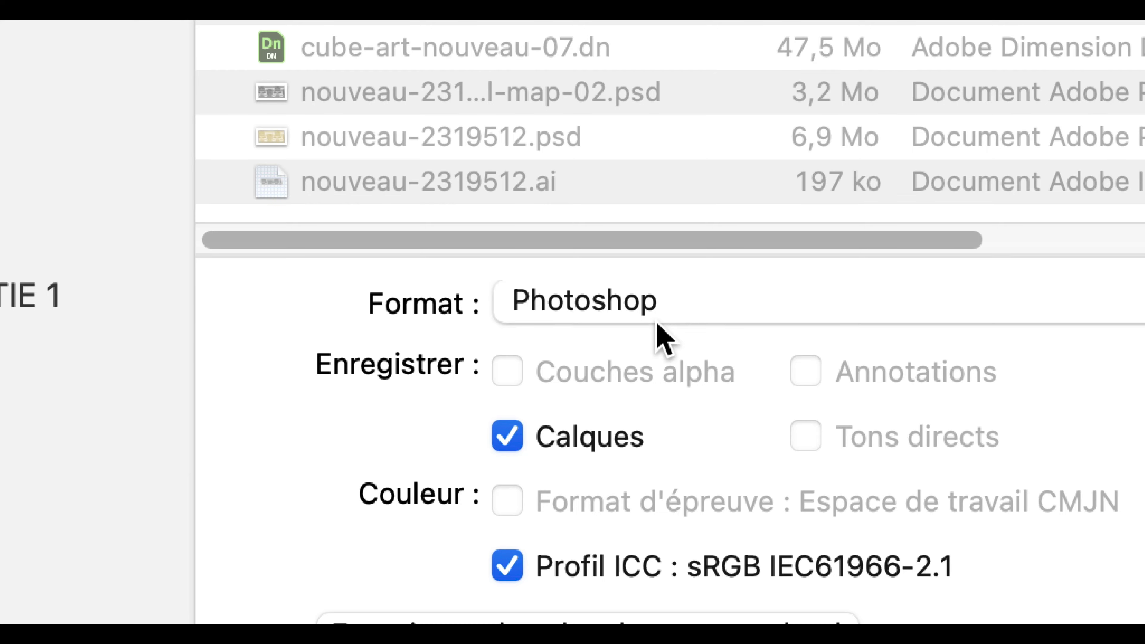
pyautogui.click(657, 323)
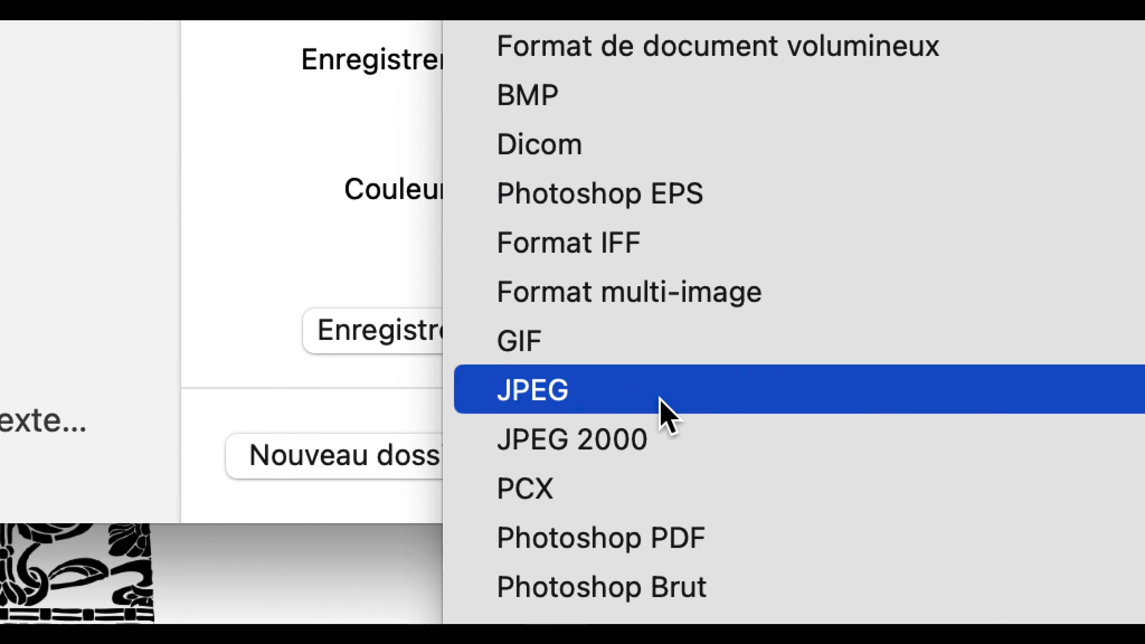
pyautogui.click(660, 410)
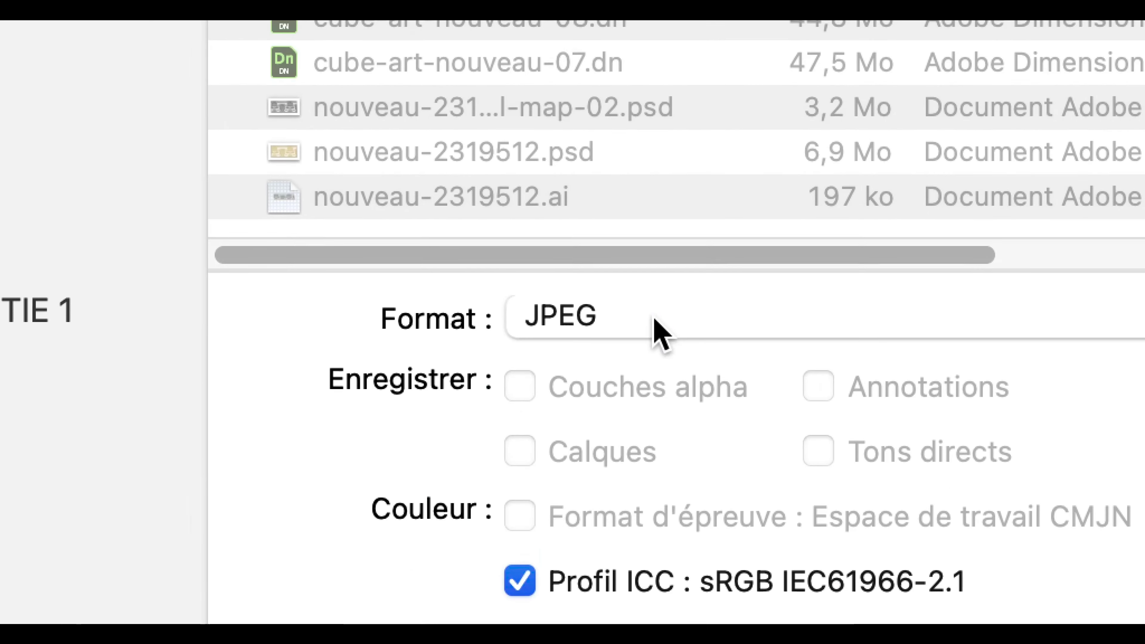
pyautogui.click(627, 28)
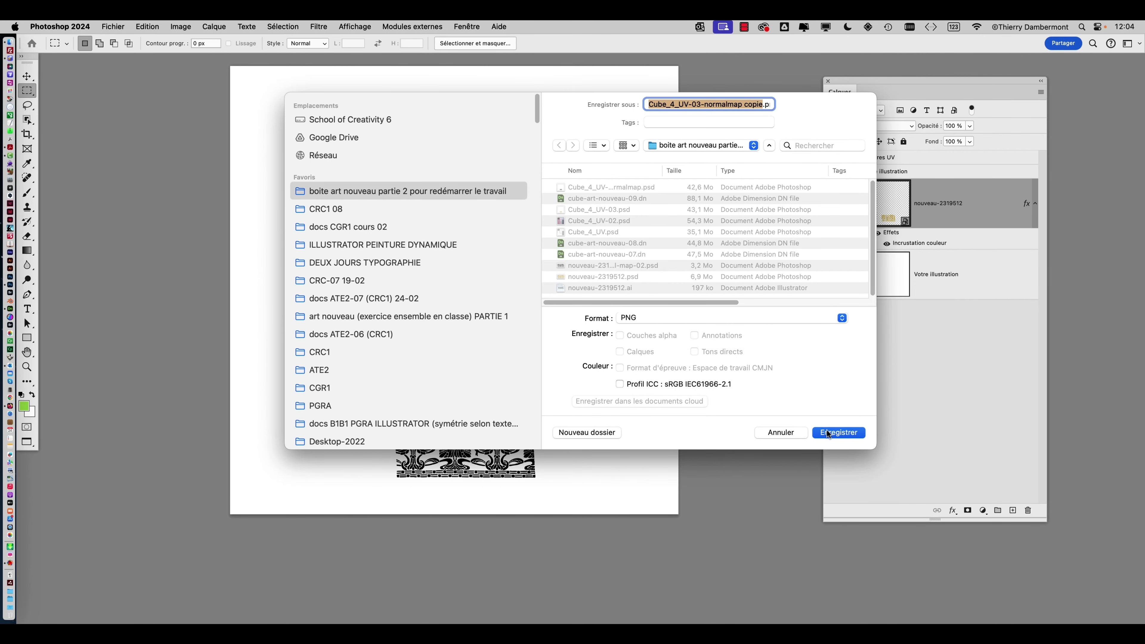
pyautogui.click(829, 433)
pyautogui.click(707, 308)
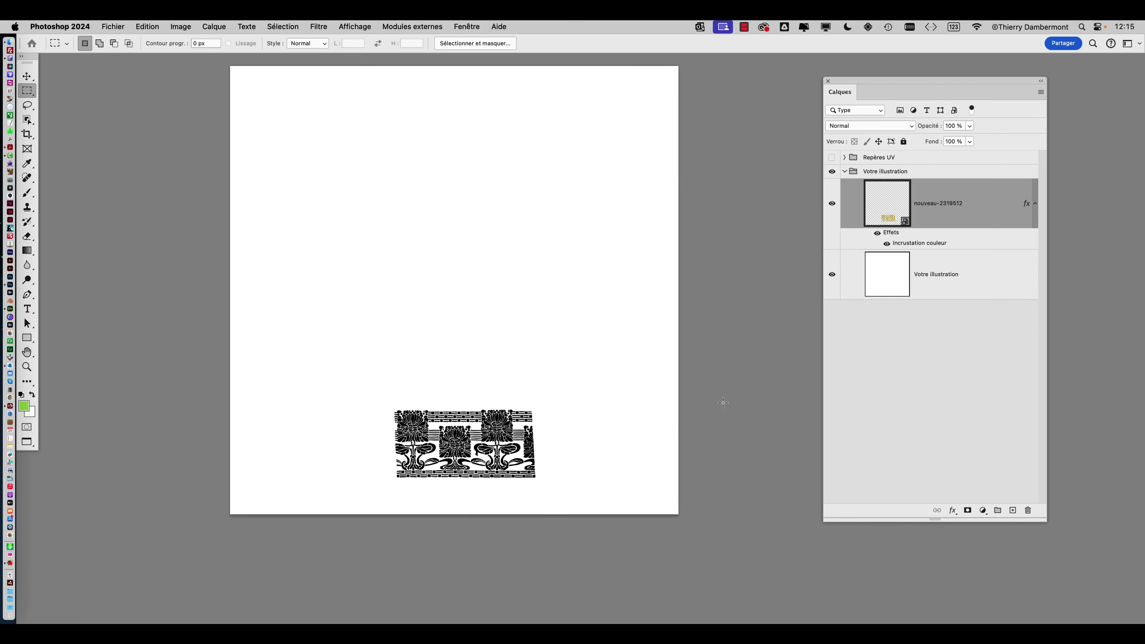
# Start saving the normal map document under another name in the boite art nouveau partie 2 folder
pyautogui.click(59, 27)
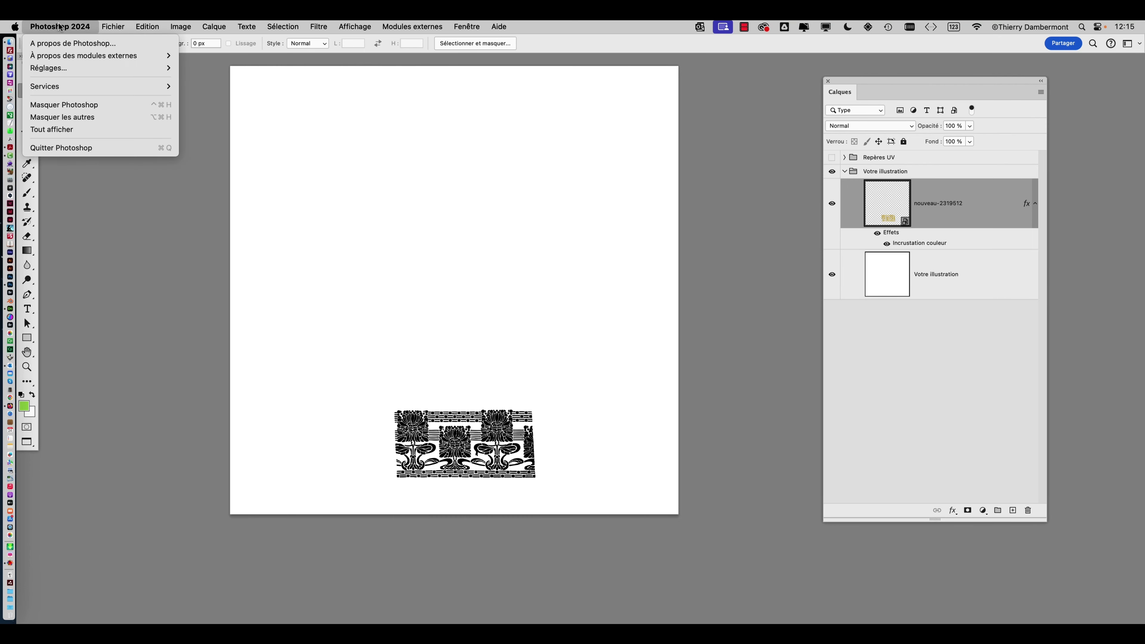
pyautogui.moveTo(113, 26)
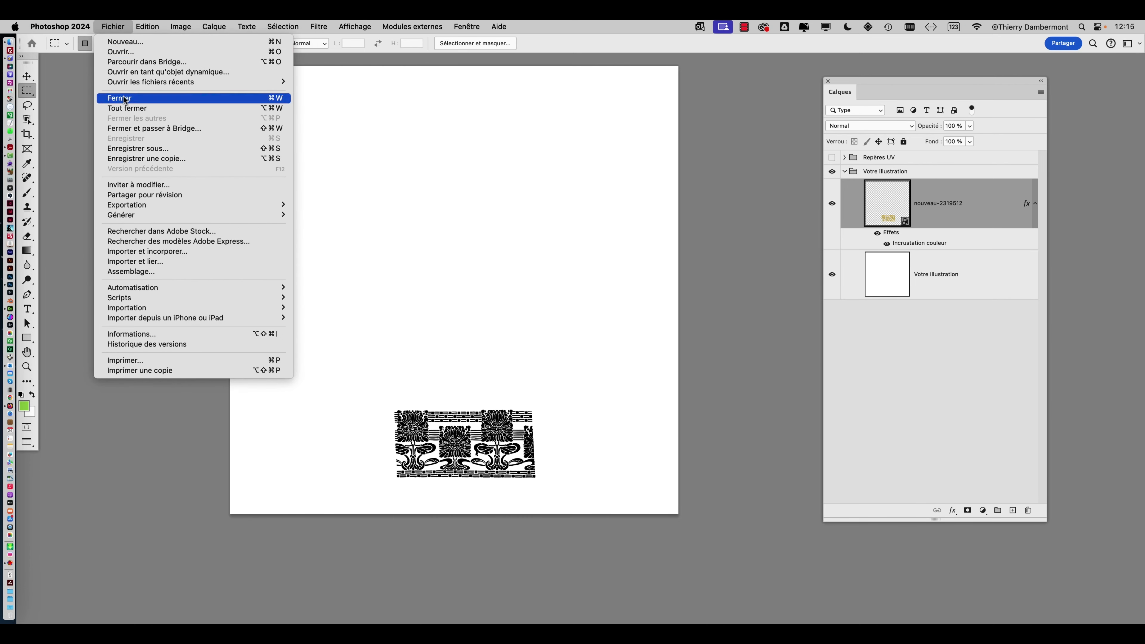
pyautogui.click(138, 148)
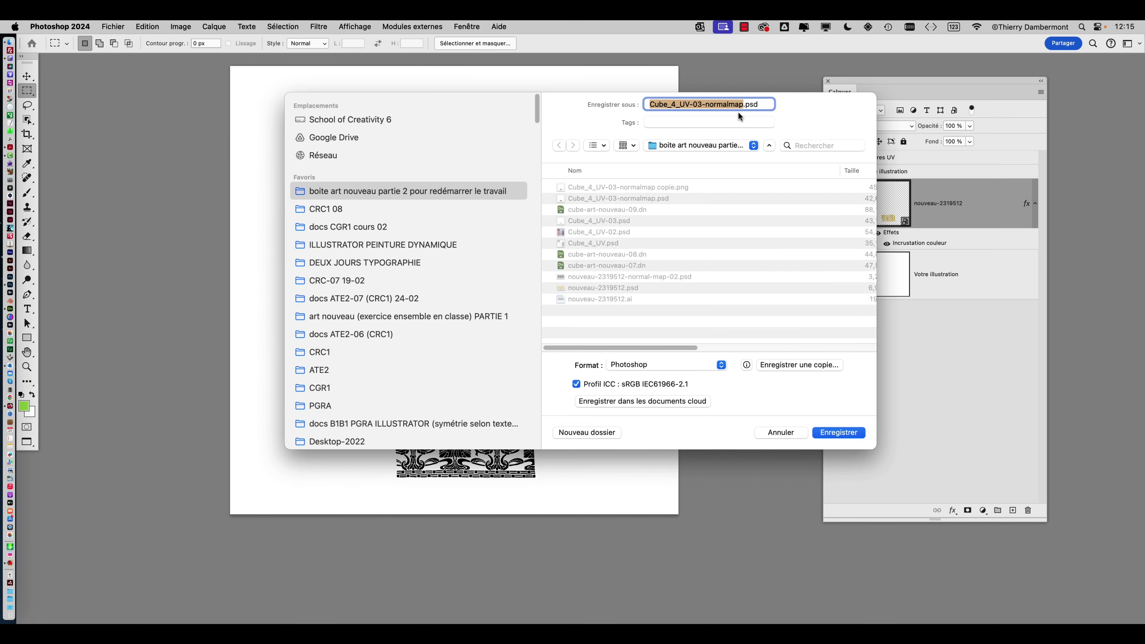